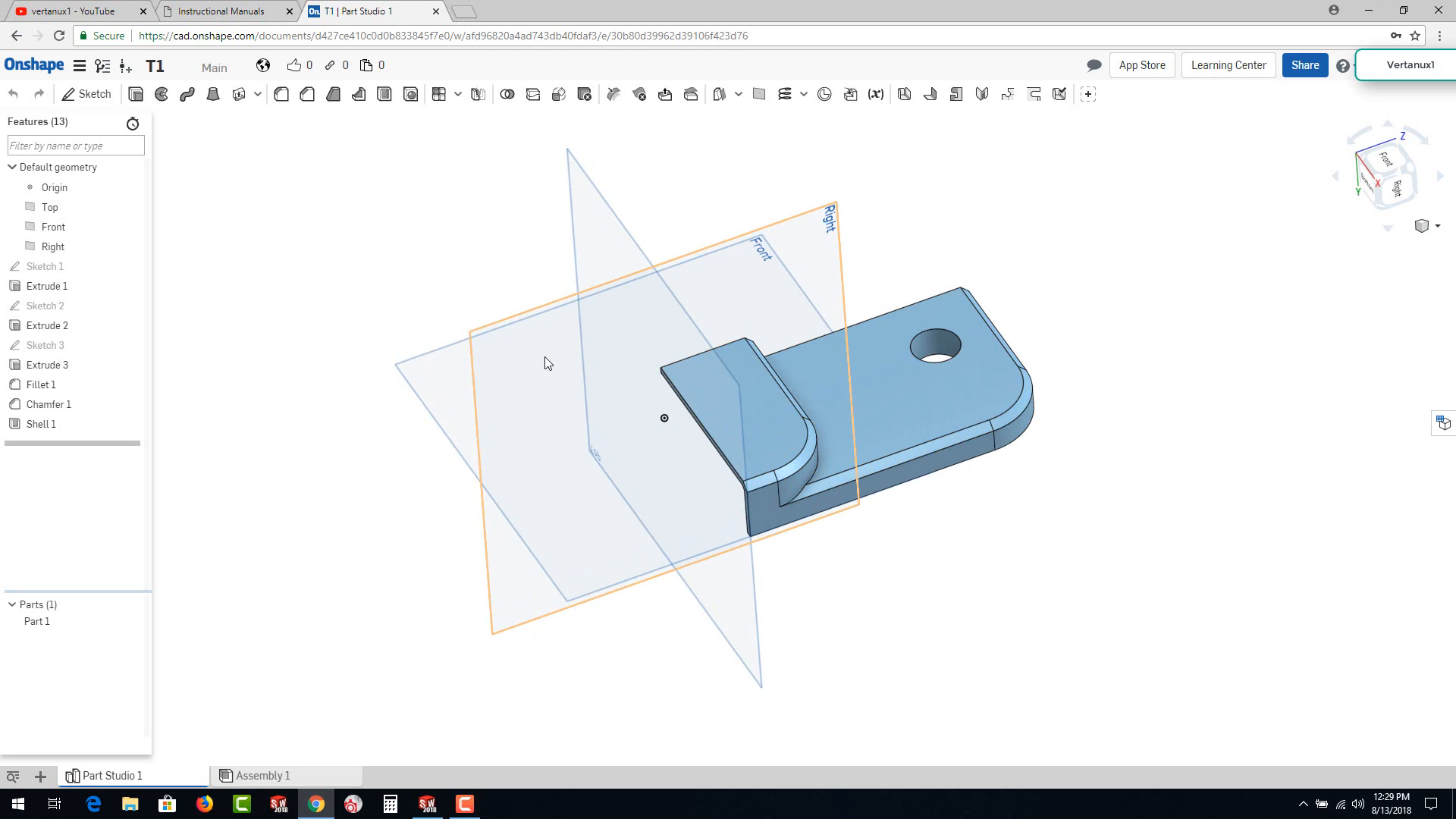
{"action": "right_click_drag", "start_coordinate": [497, 293], "coordinate": [382, 255]}
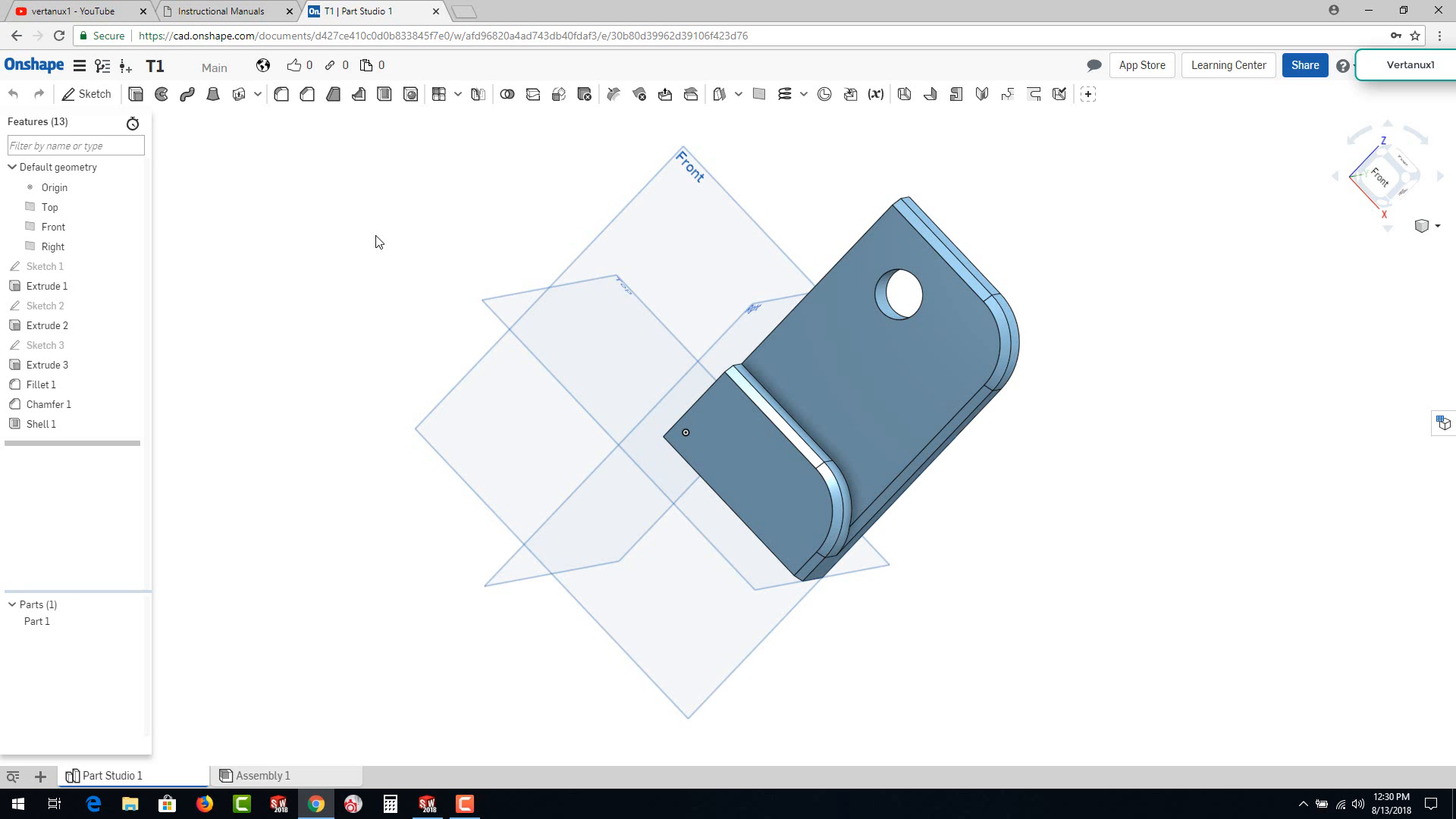
{"action": "right_click_drag", "start_coordinate": [397, 328], "coordinate": [360, 325]}
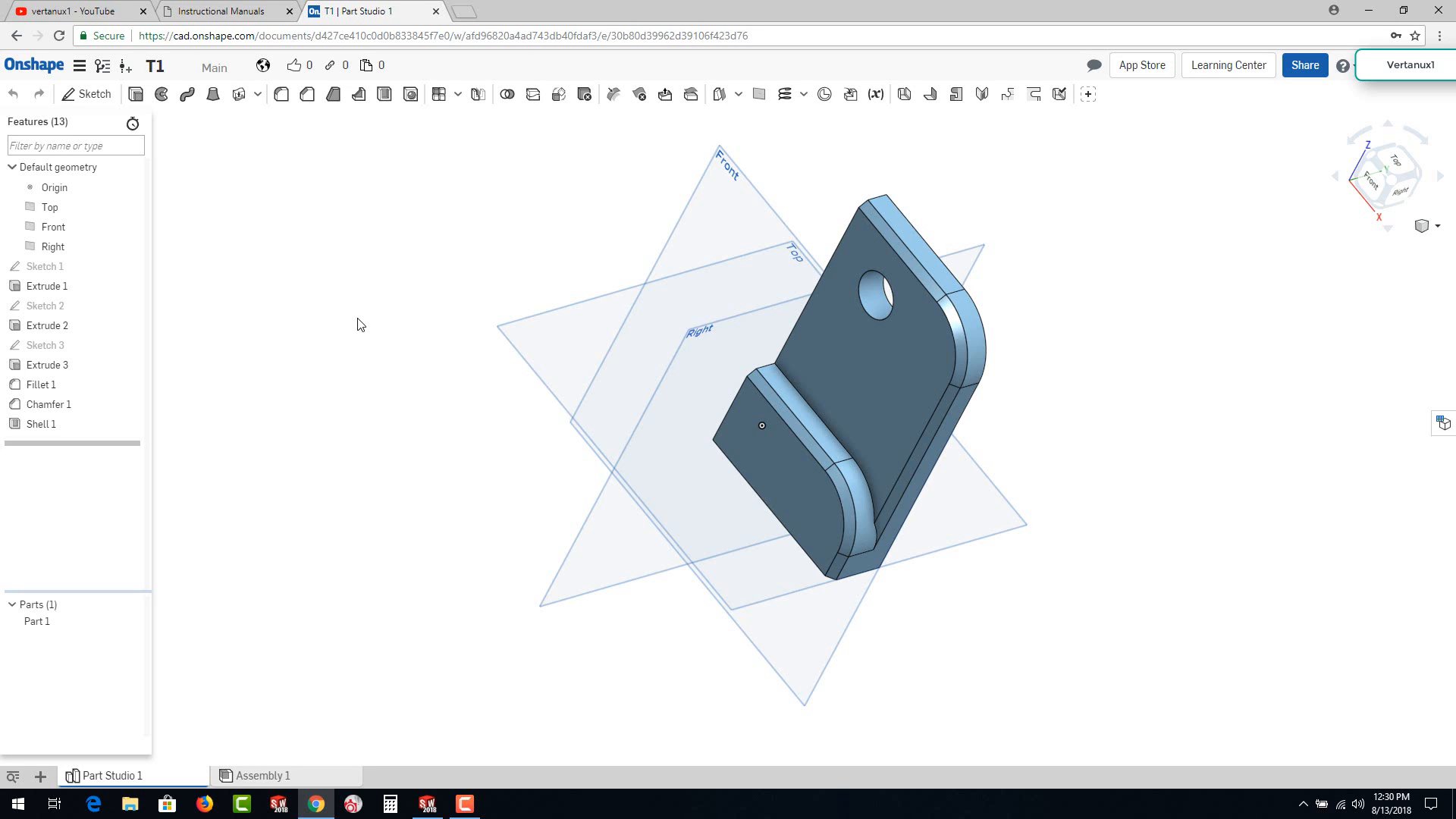
{"action": "right_click_drag", "start_coordinate": [383, 333], "coordinate": [387, 377]}
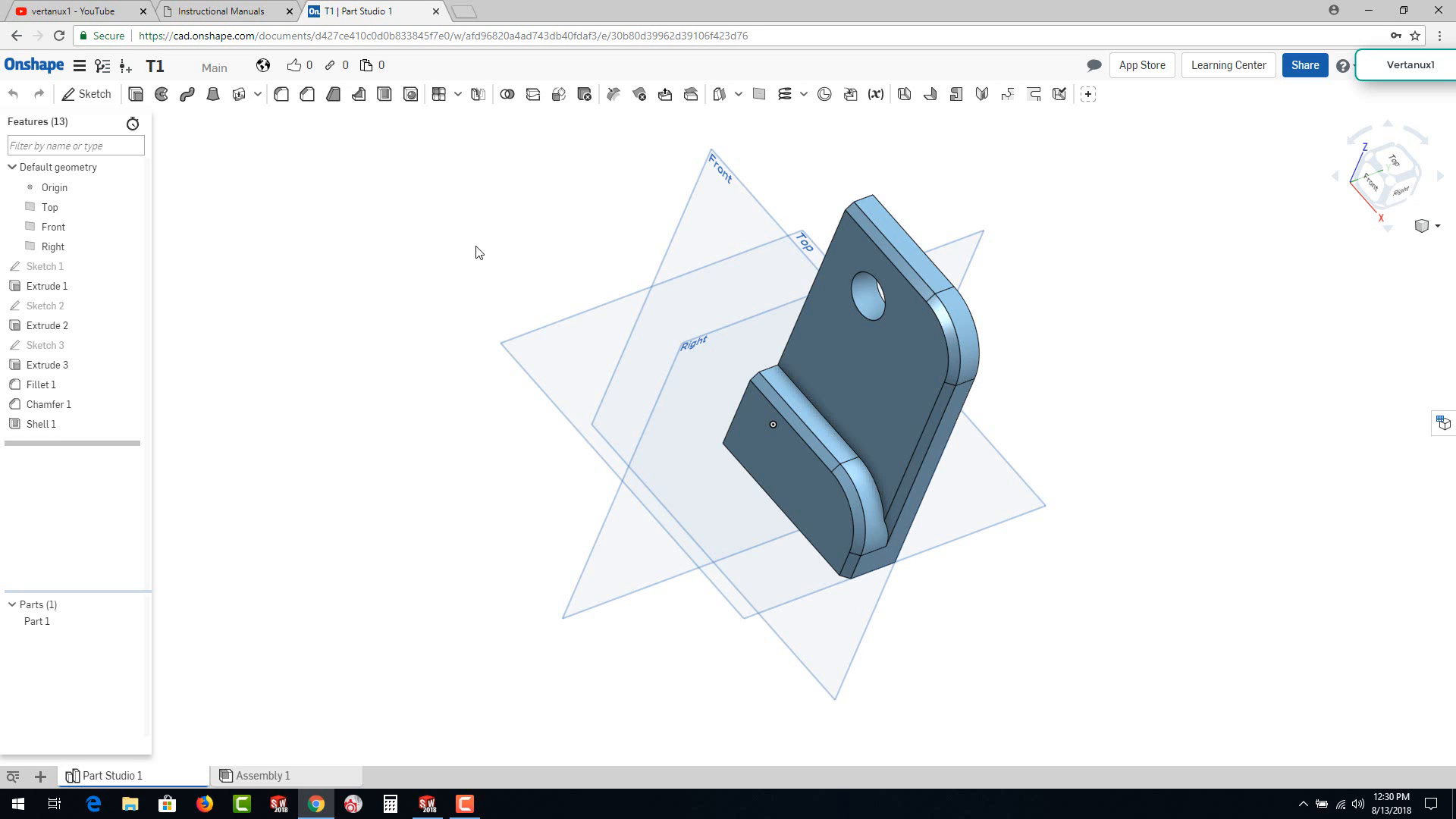
{"action": "right_click_drag", "start_coordinate": [488, 267], "coordinate": [488, 253]}
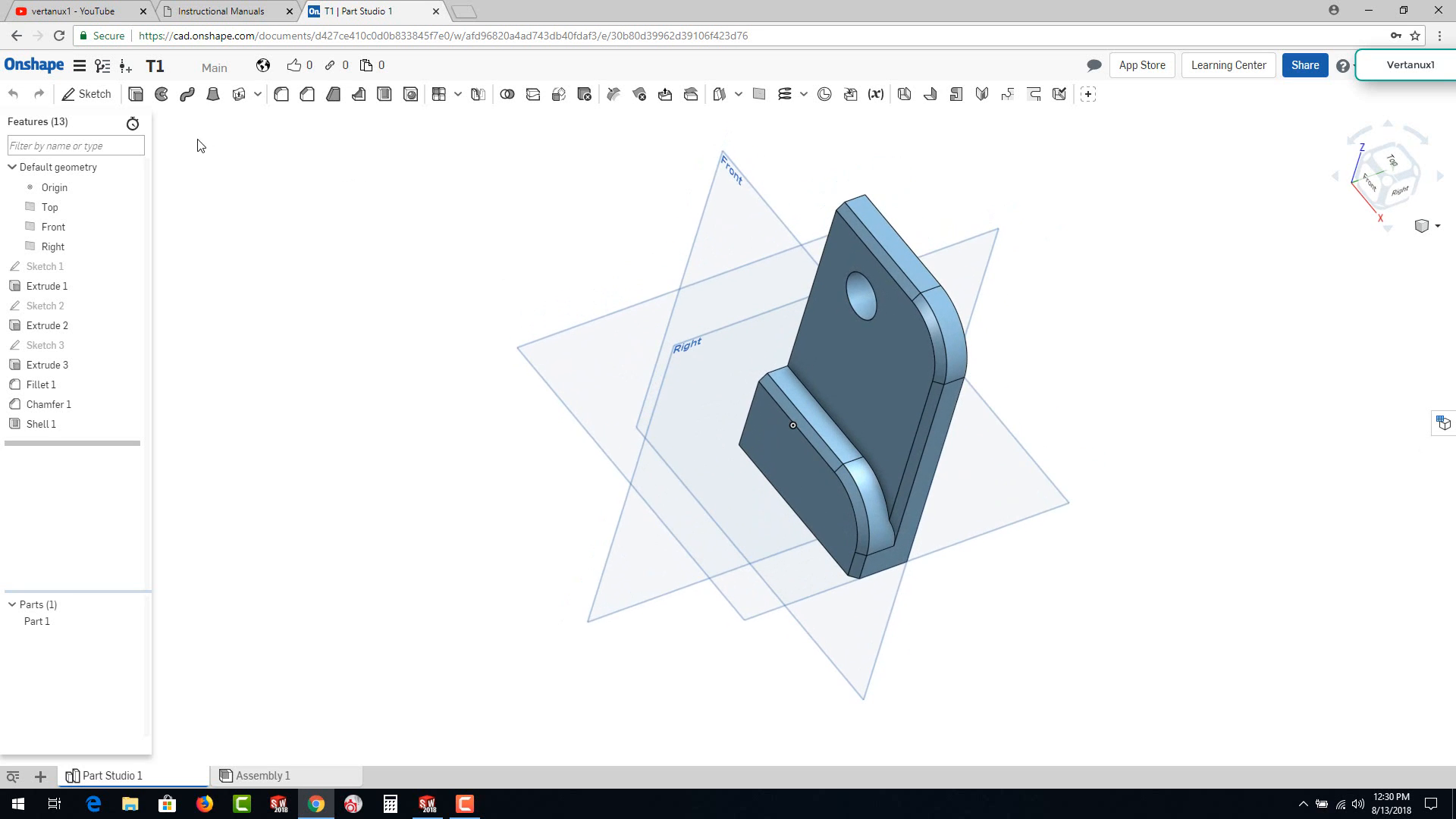
Step: Leave the current document and create a new public document named E1
{"action": "left_click", "coordinate": [42, 70]}
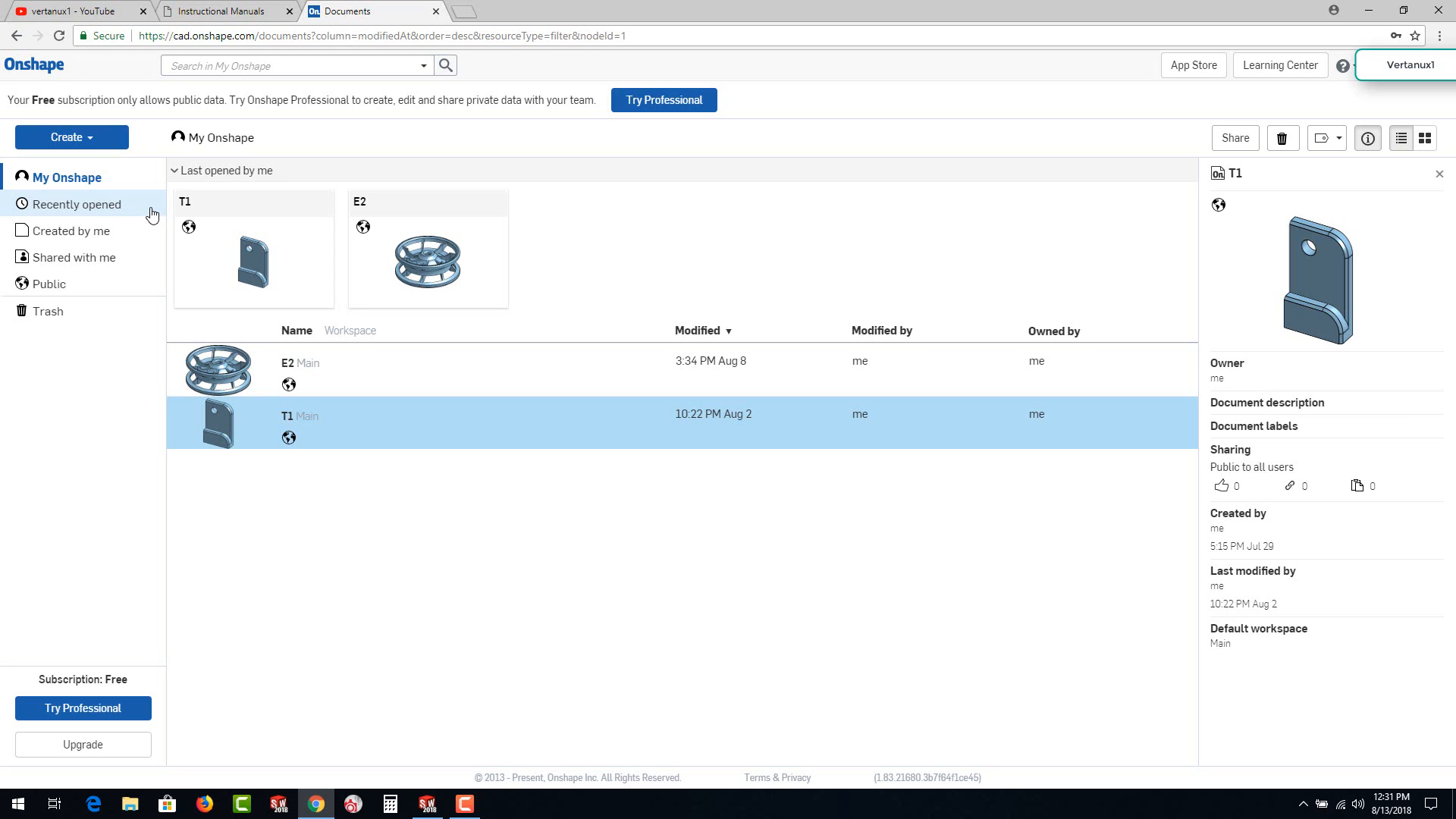
{"action": "left_click", "coordinate": [95, 140]}
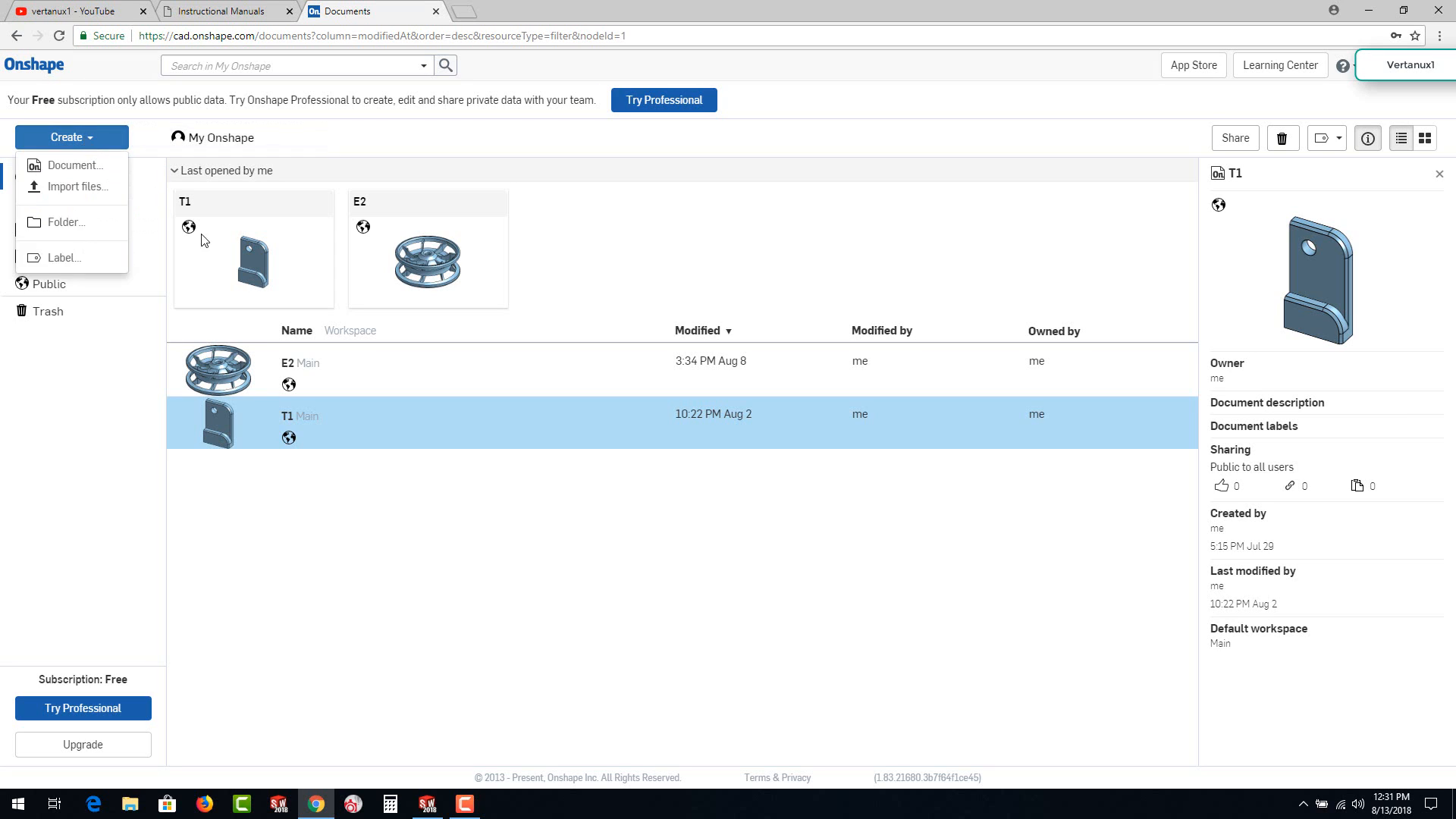
{"action": "left_click", "coordinate": [74, 167]}
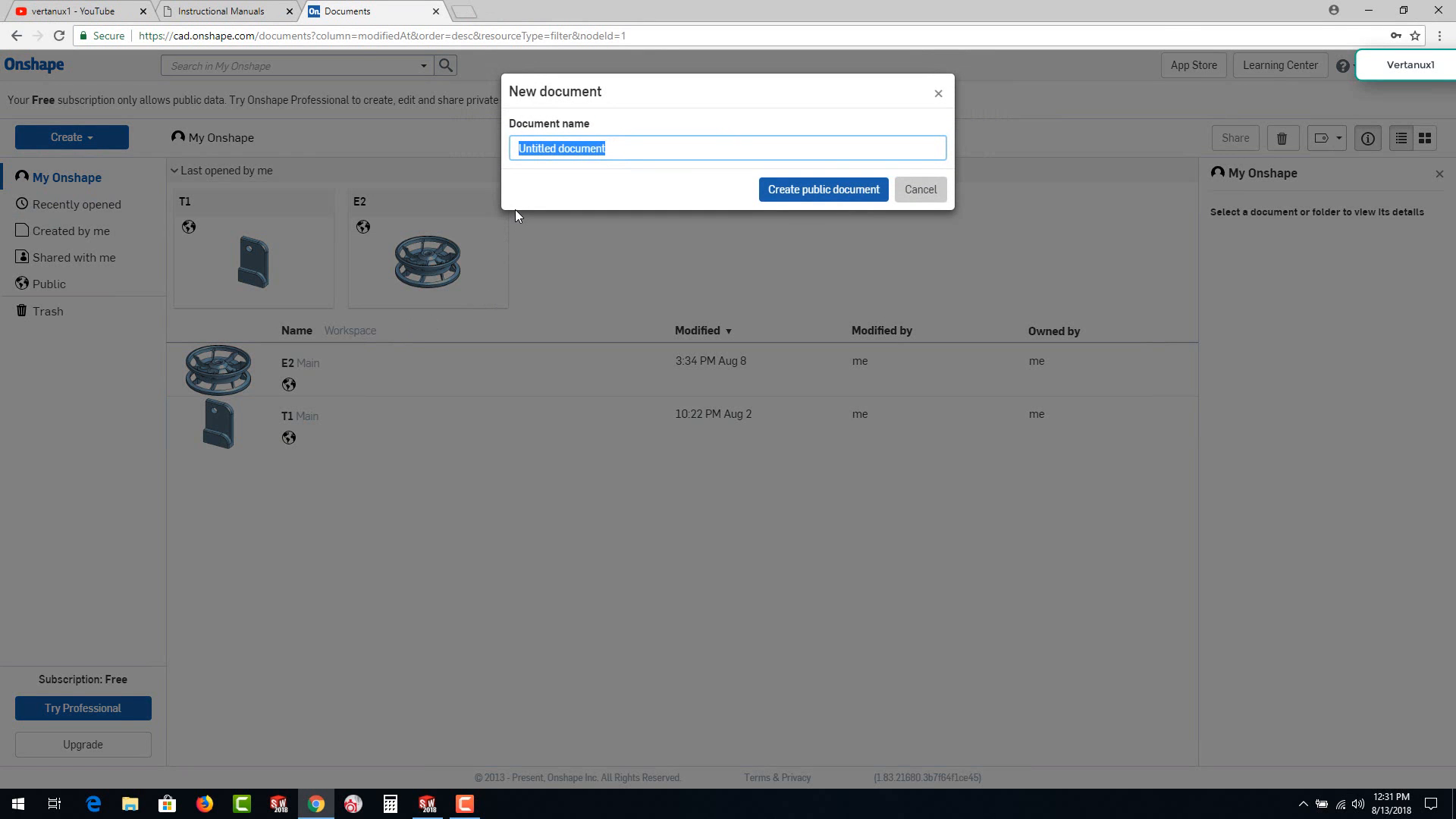
{"action": "type", "text": "E"}
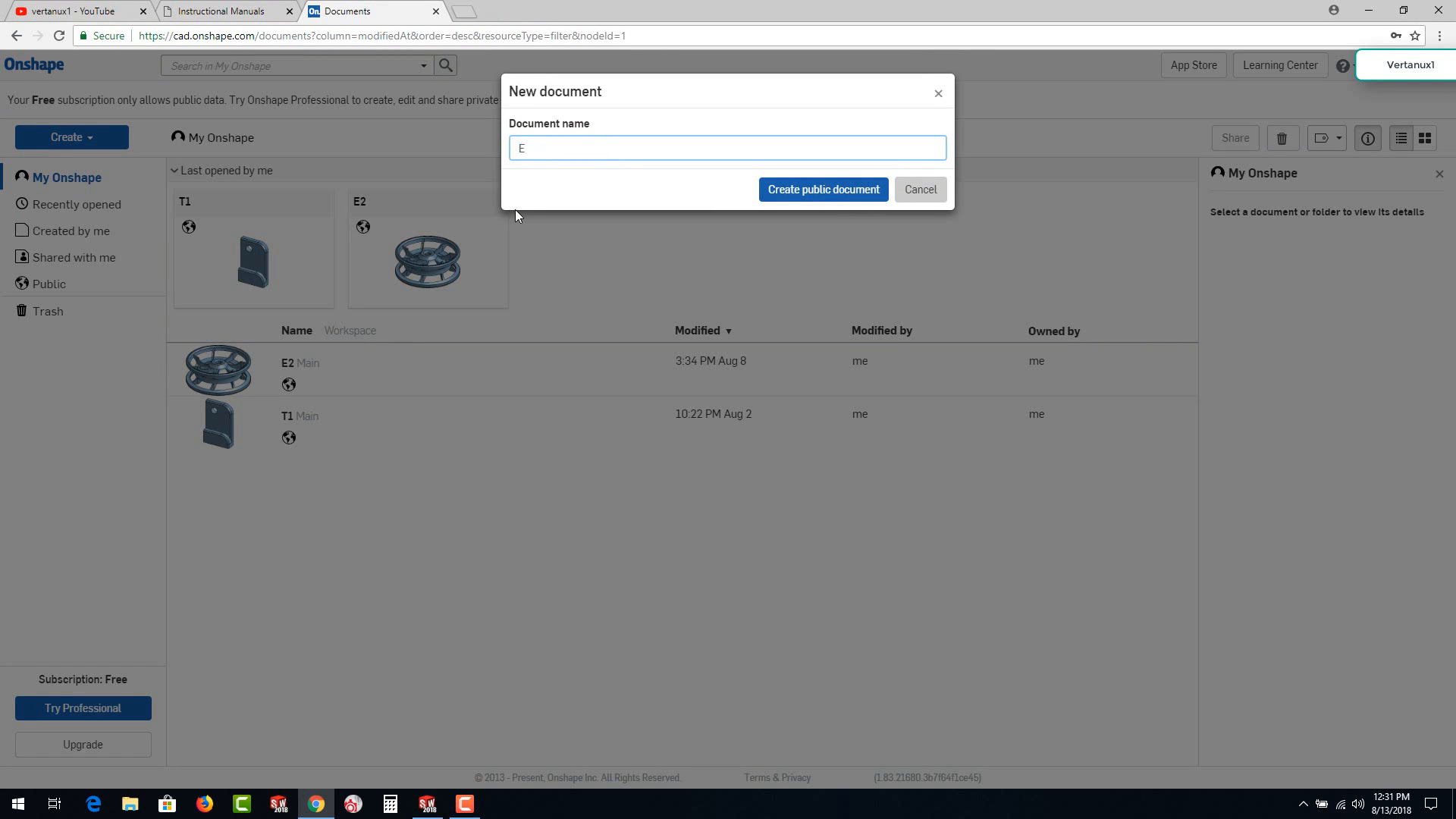
{"action": "type", "text": "1"}
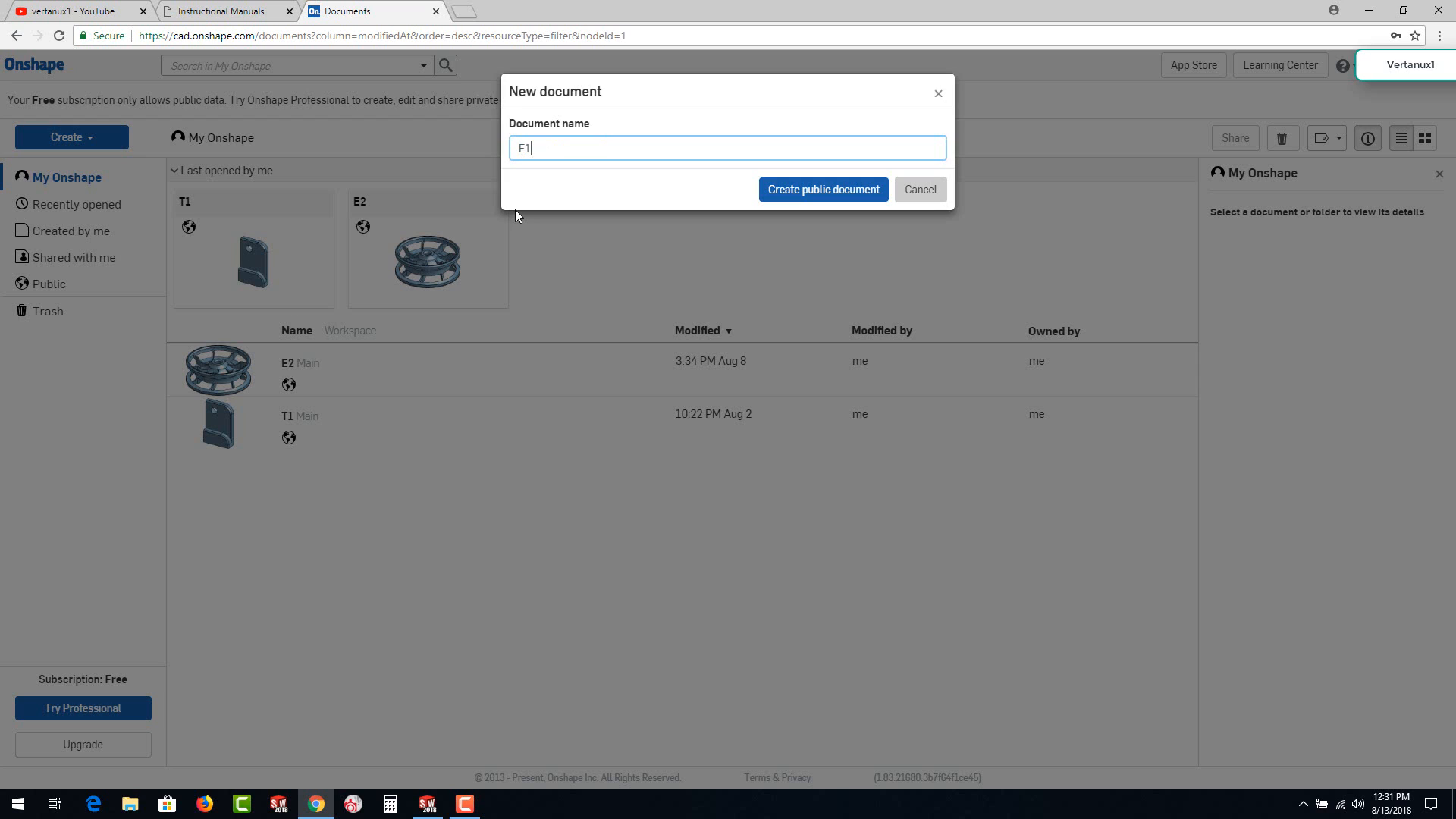
{"action": "left_click", "coordinate": [817, 195]}
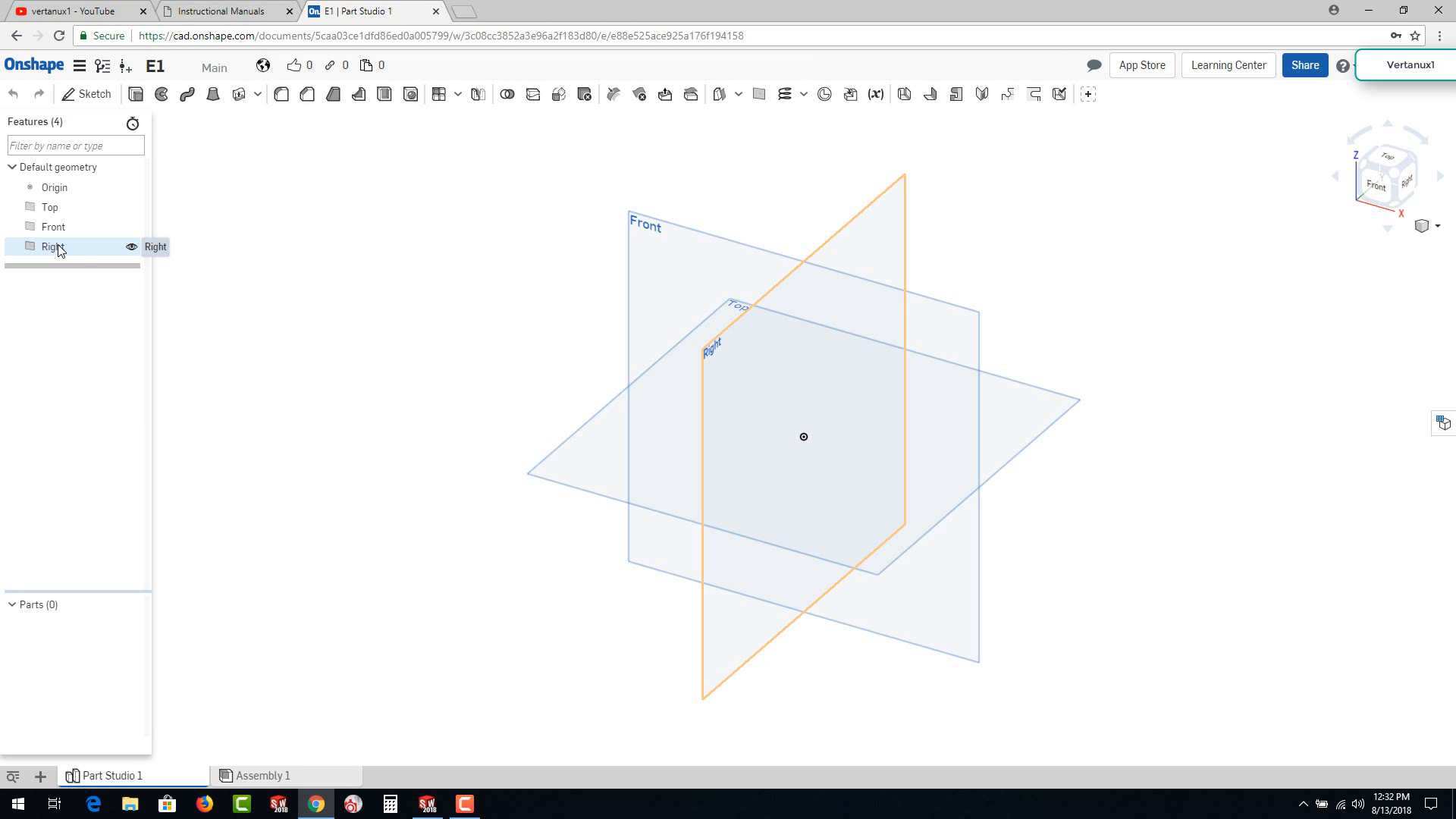
Step: Start a sketch on the Front plane and draw a corner rectangle from the origin, about 1.49 in wide and 2.35 in high
{"action": "right_click", "coordinate": [674, 231]}
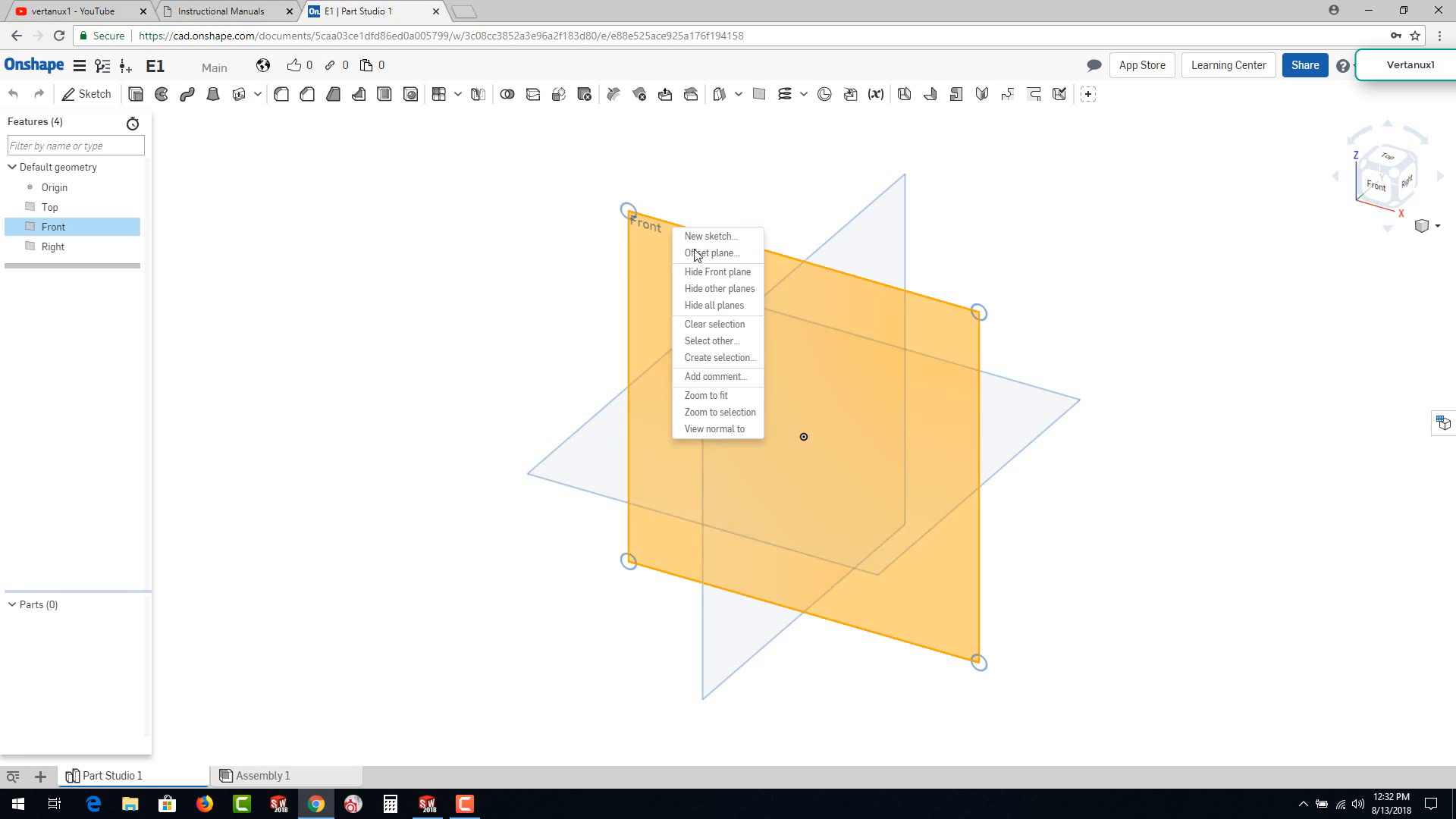
{"action": "left_click", "coordinate": [700, 237]}
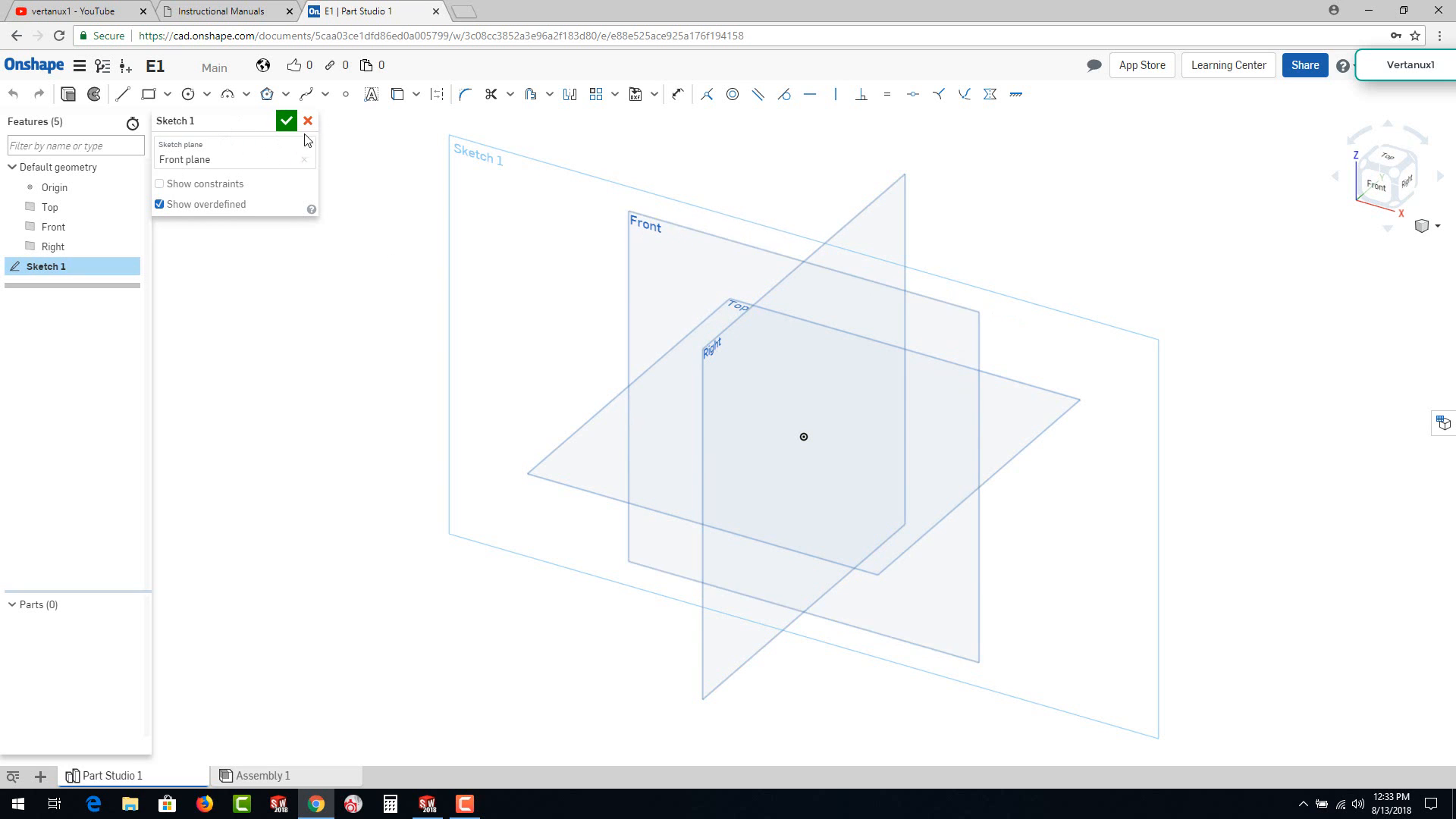
{"action": "left_click", "coordinate": [1382, 201]}
{"action": "left_click", "coordinate": [167, 96]}
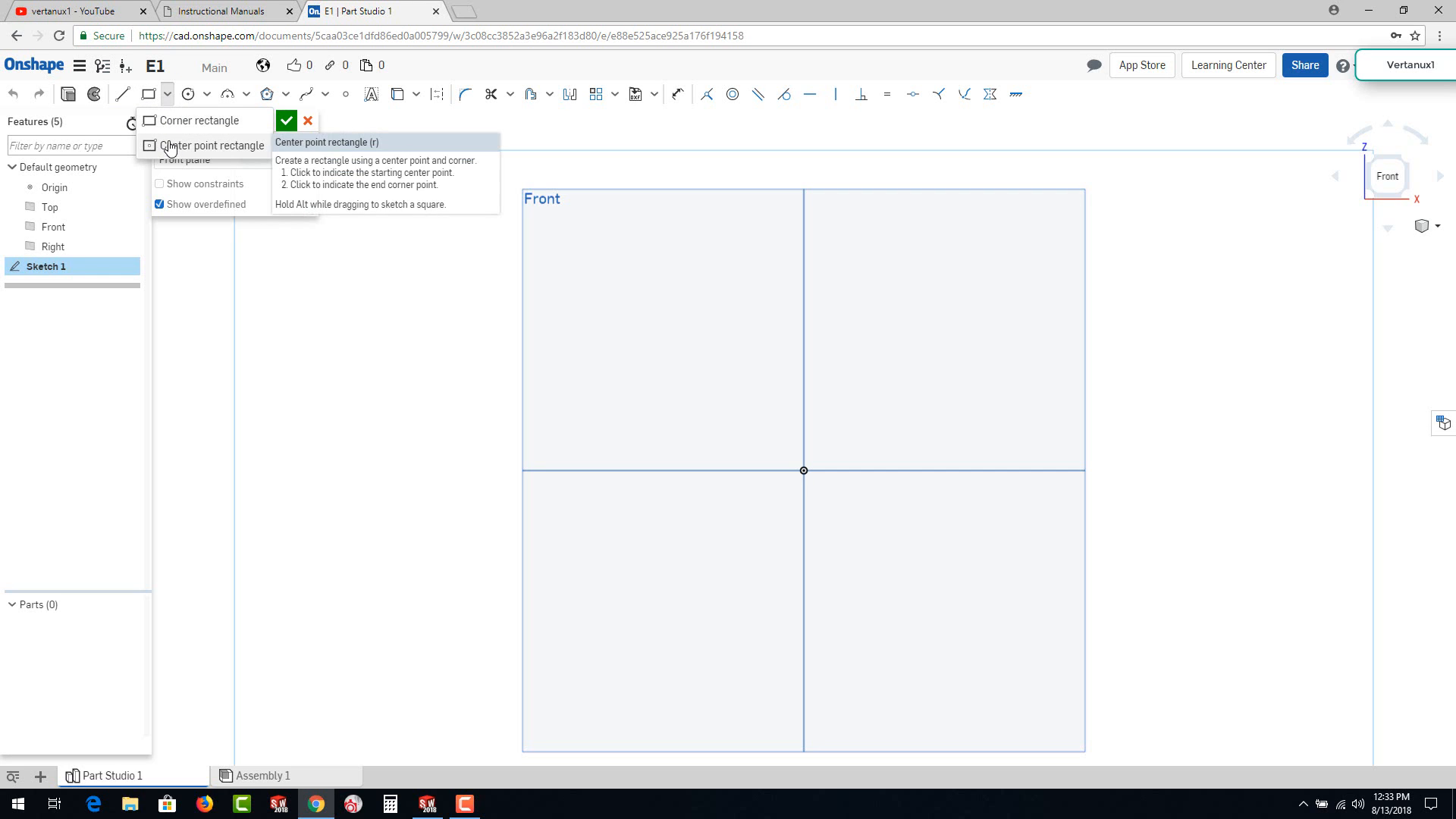
{"action": "left_click", "coordinate": [170, 122]}
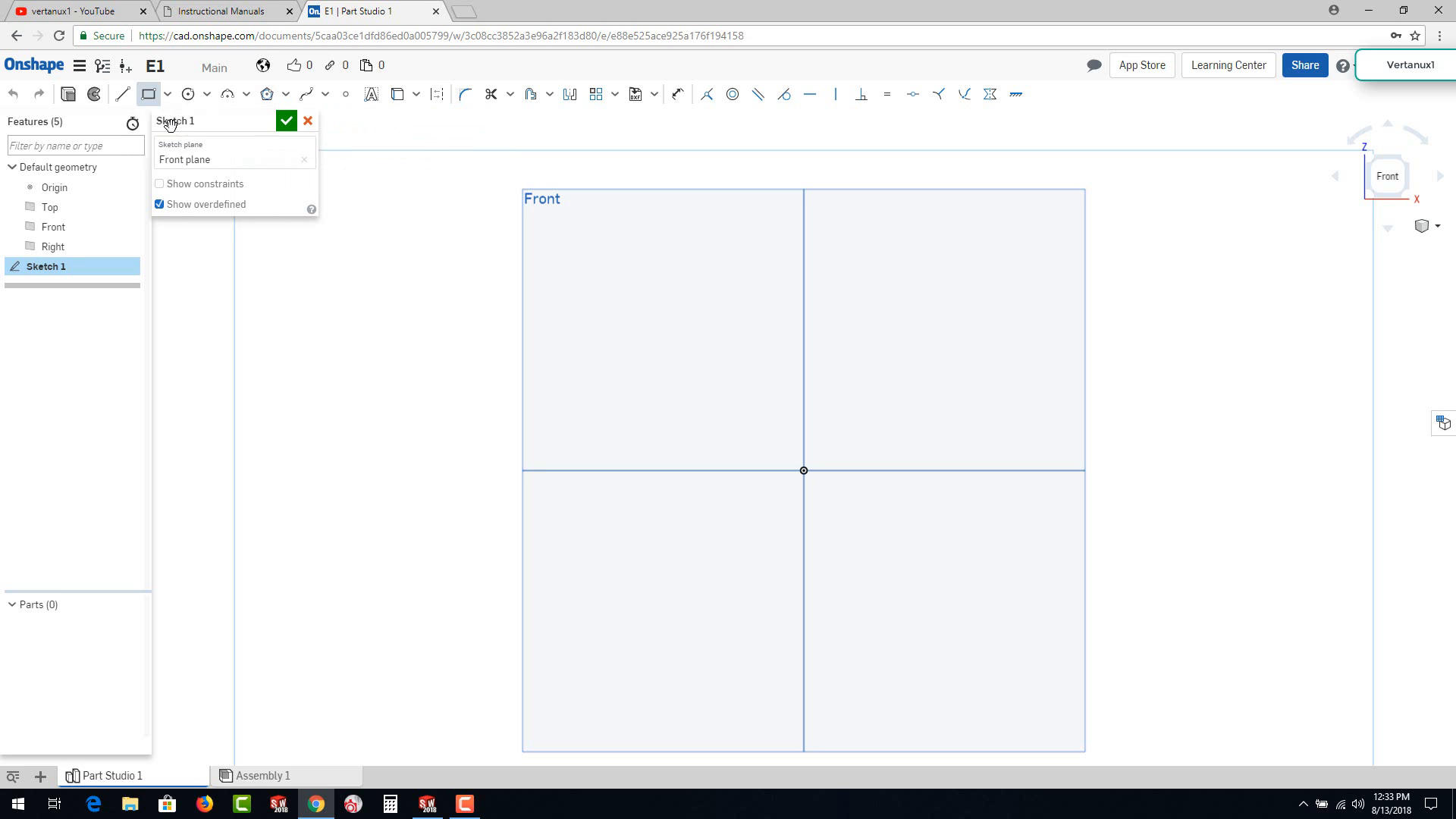
{"action": "left_click", "coordinate": [804, 470]}
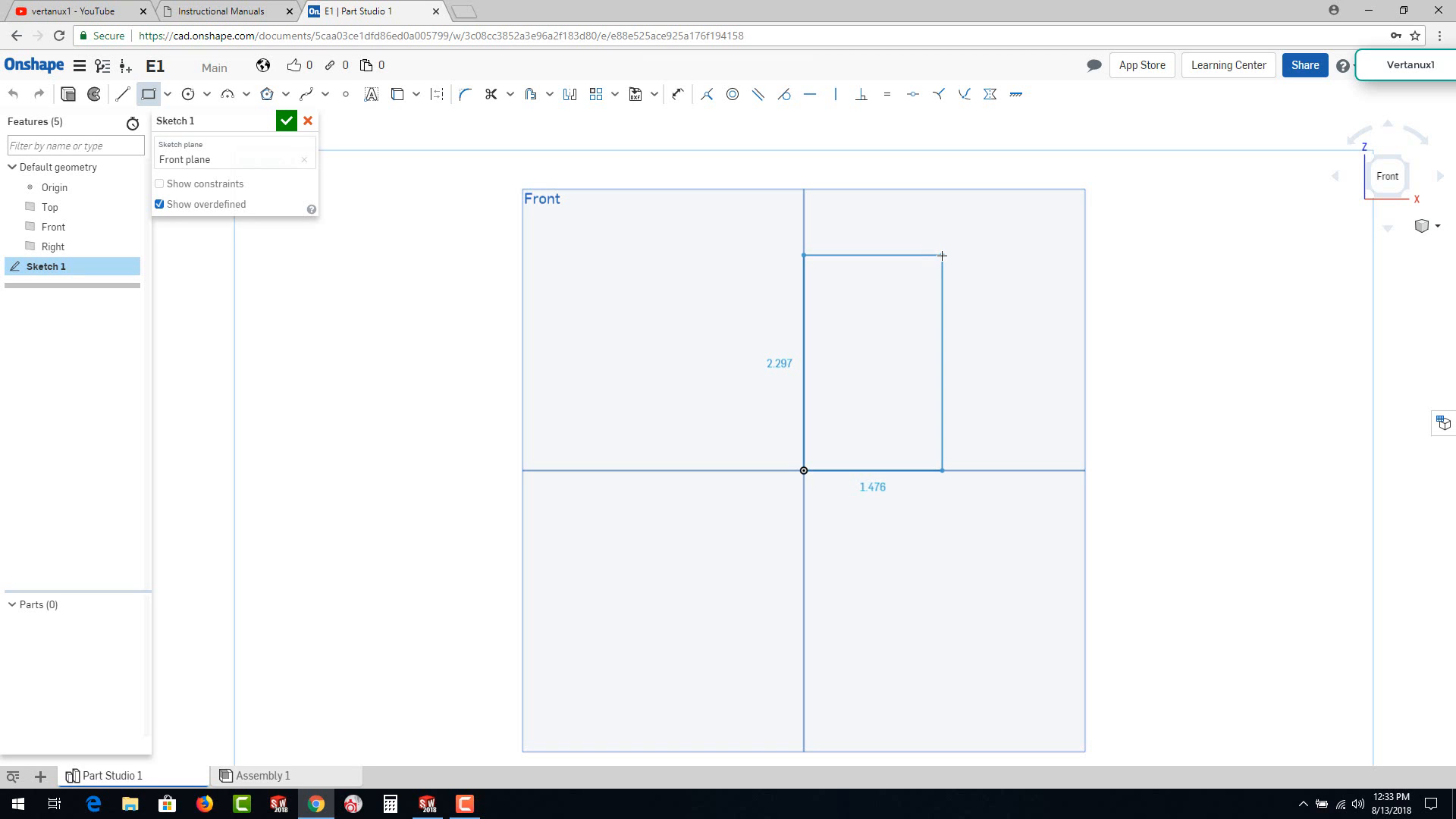
{"action": "left_click", "coordinate": [944, 251]}
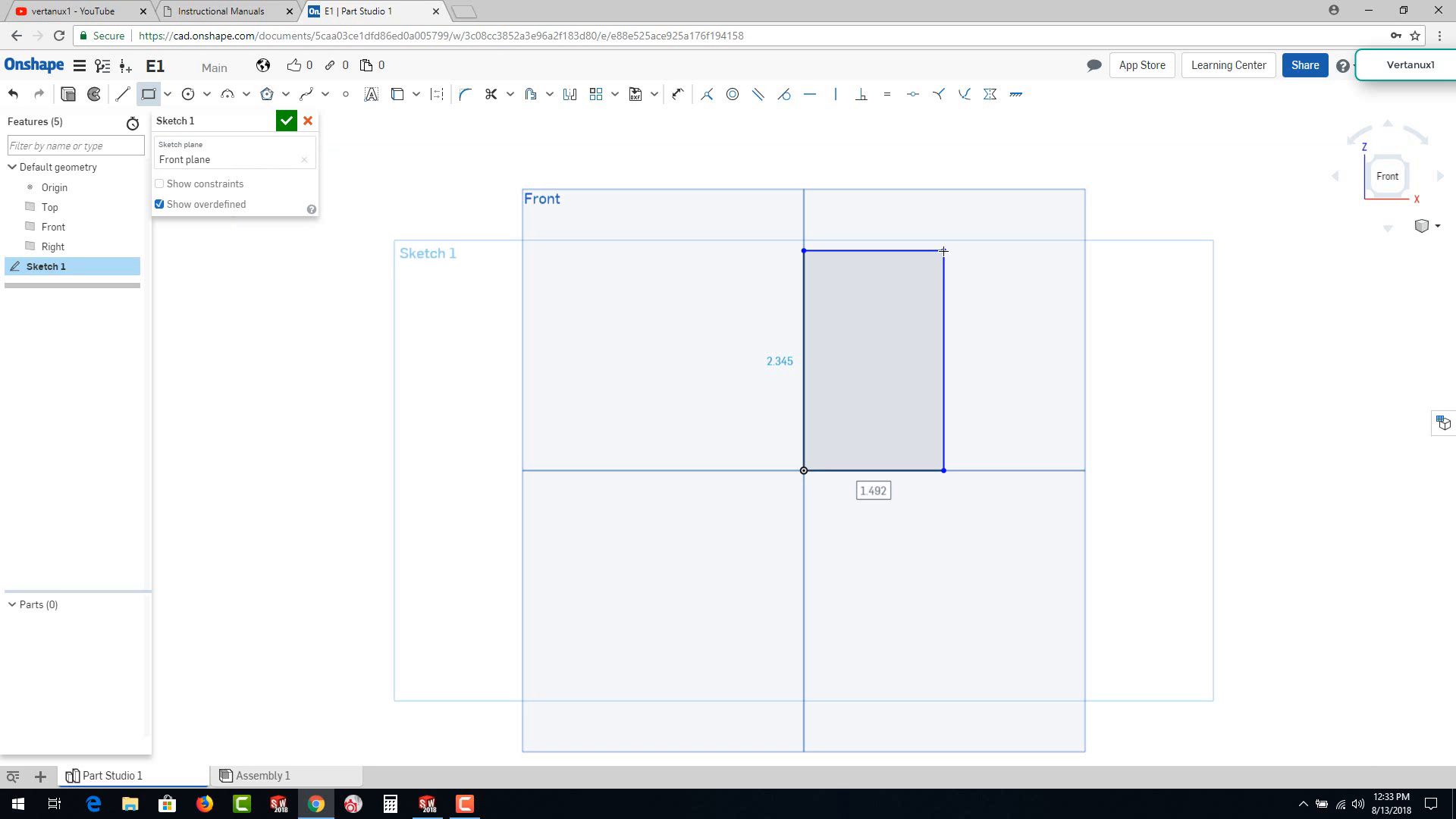
{"action": "left_click", "coordinate": [861, 489]}
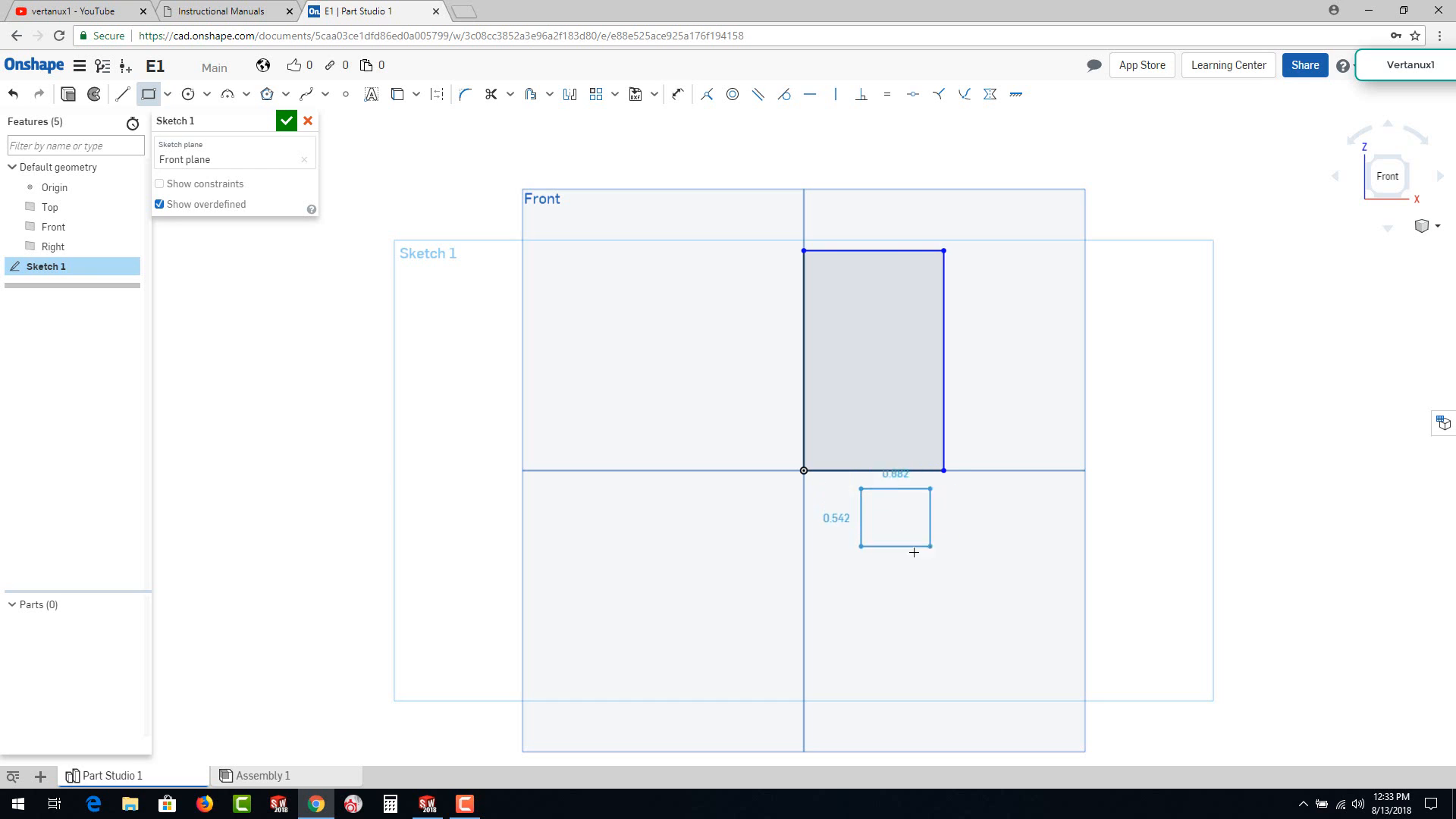
{"action": "key", "text": "Escape"}
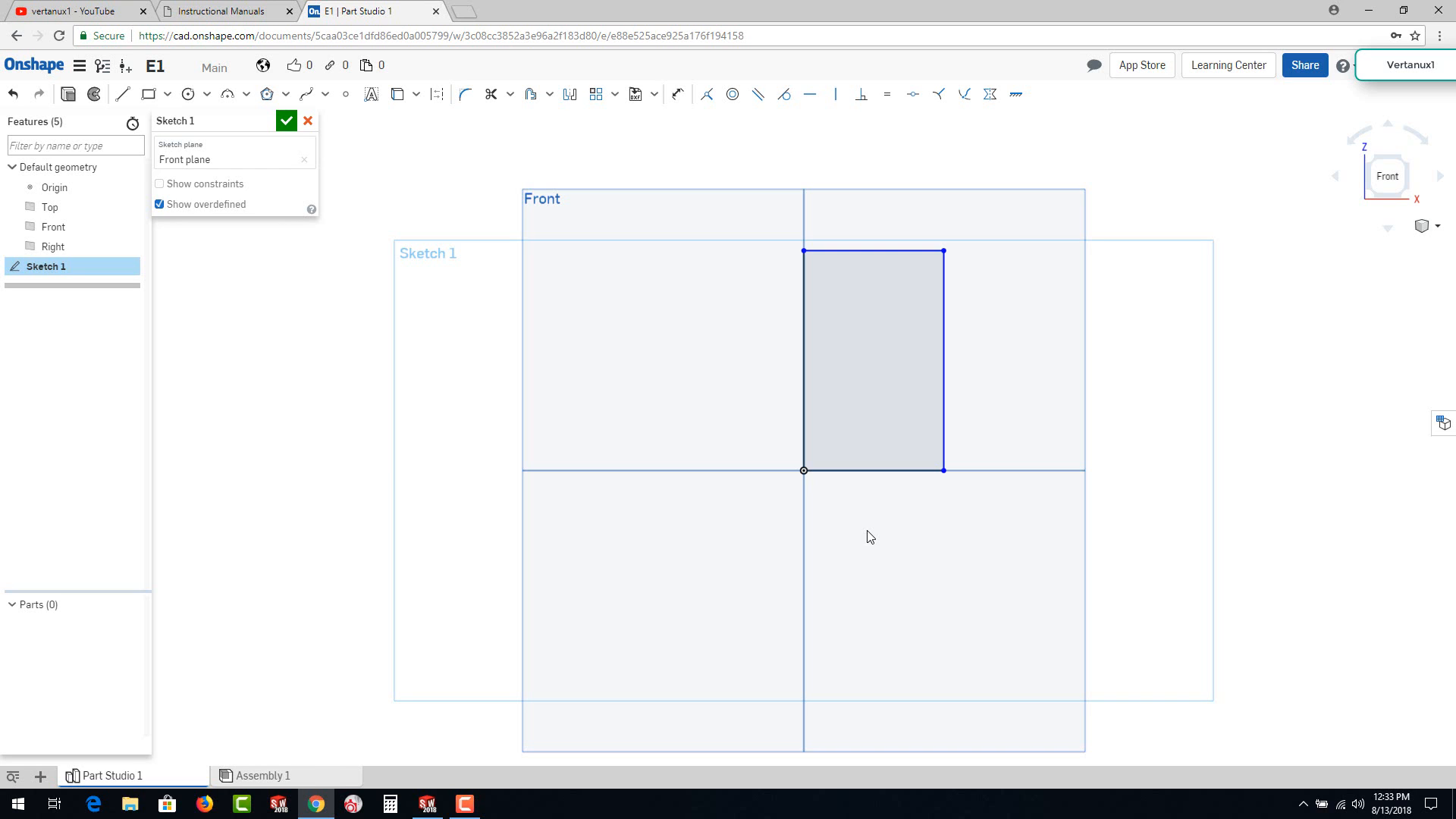
Step: Dimension the rectangle to 5 in high along its vertical side and 3 in wide along its lower edge
{"action": "left_click", "coordinate": [678, 99]}
{"action": "left_click", "coordinate": [802, 354]}
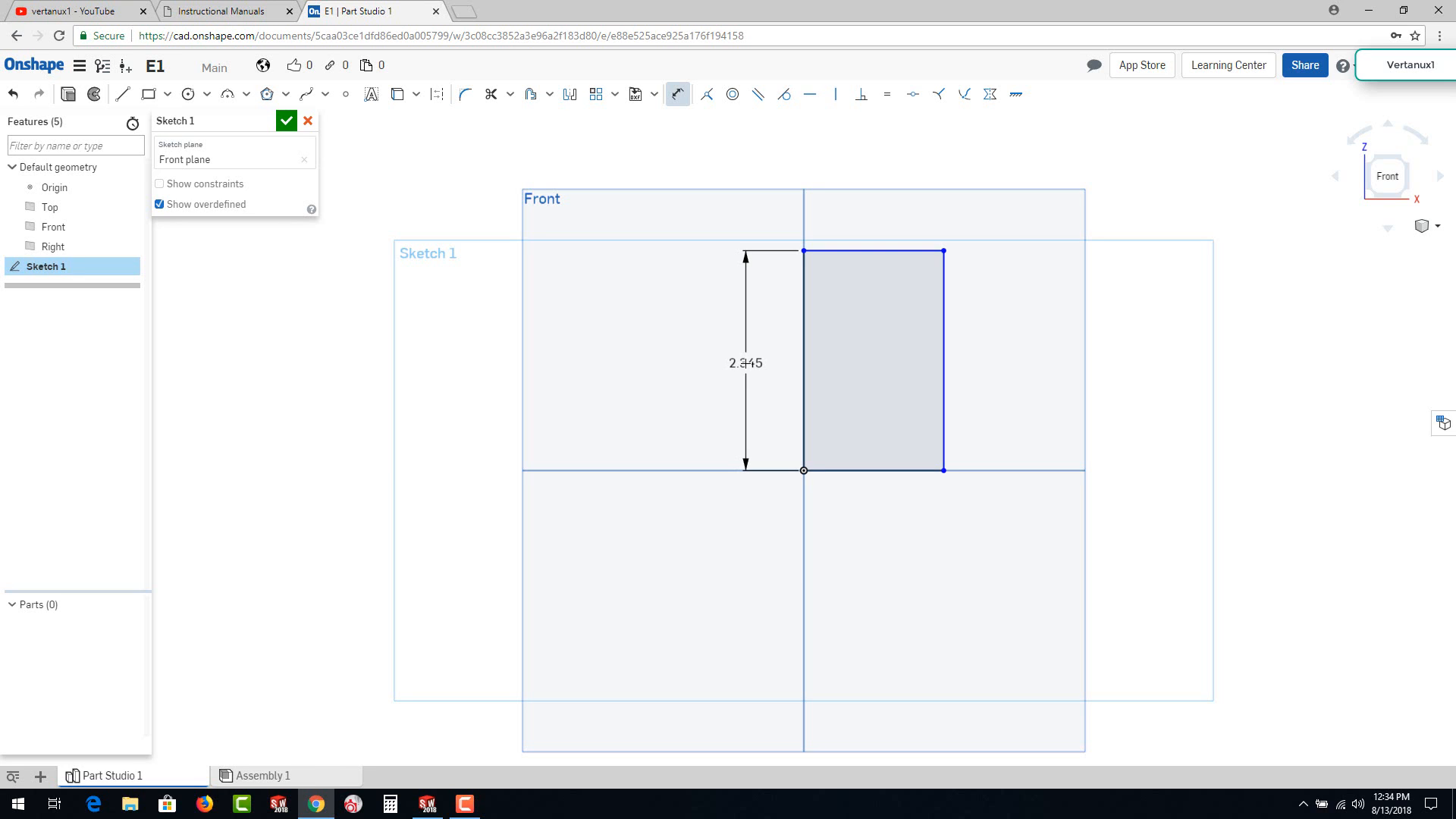
{"action": "left_click", "coordinate": [763, 415]}
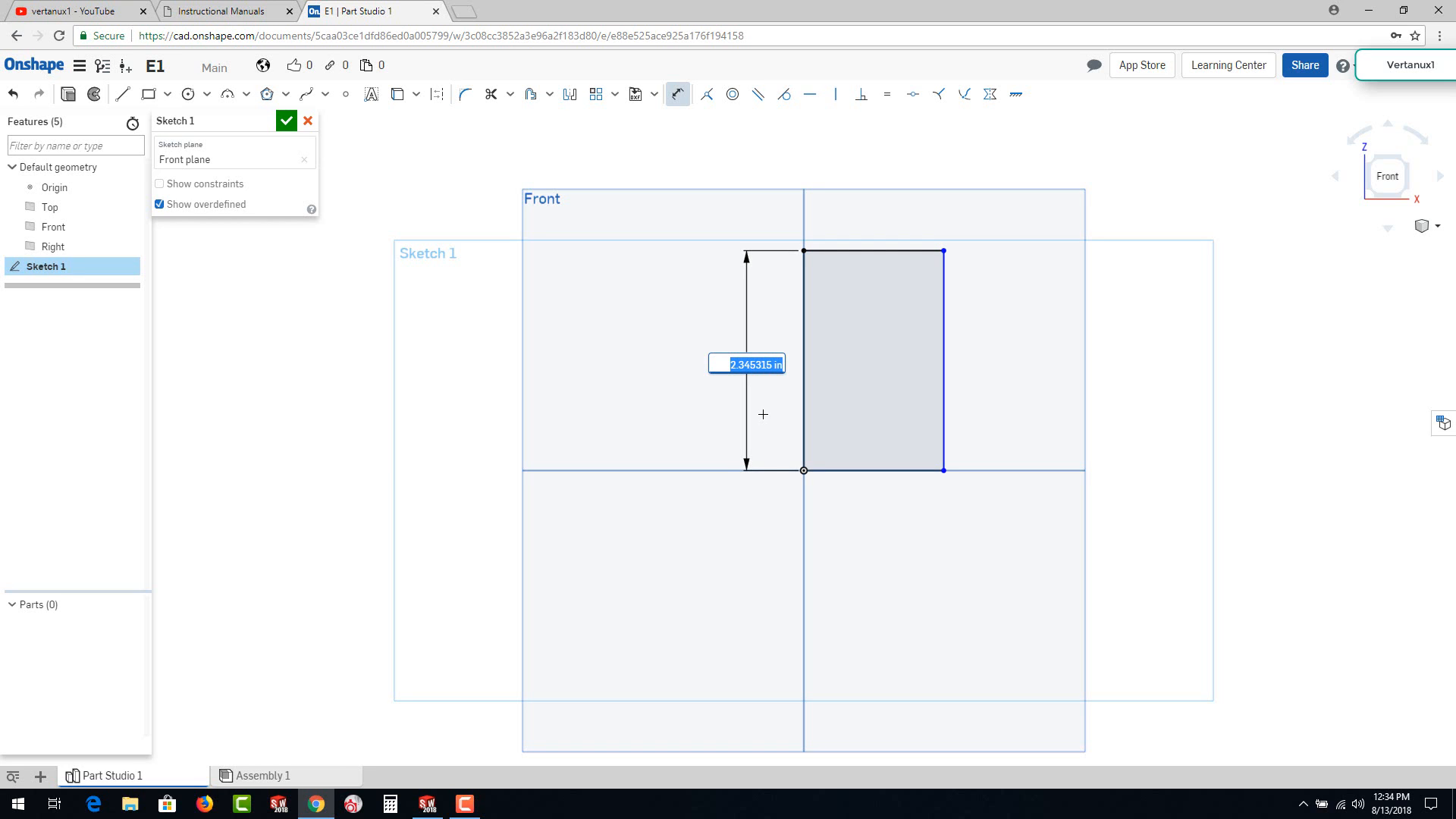
{"action": "type", "text": "5"}
{"action": "key", "text": "Return"}
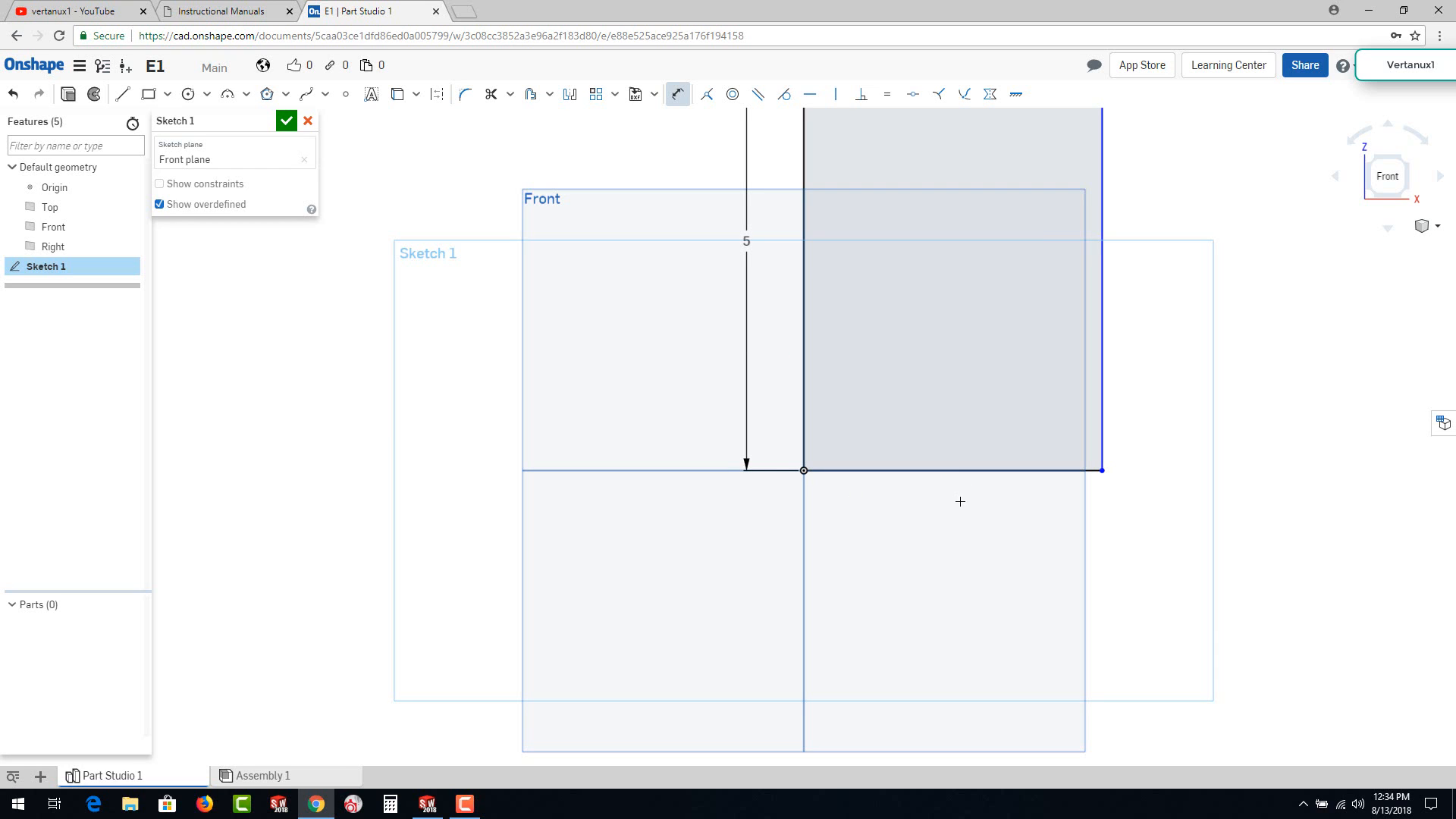
{"action": "left_click", "coordinate": [938, 471]}
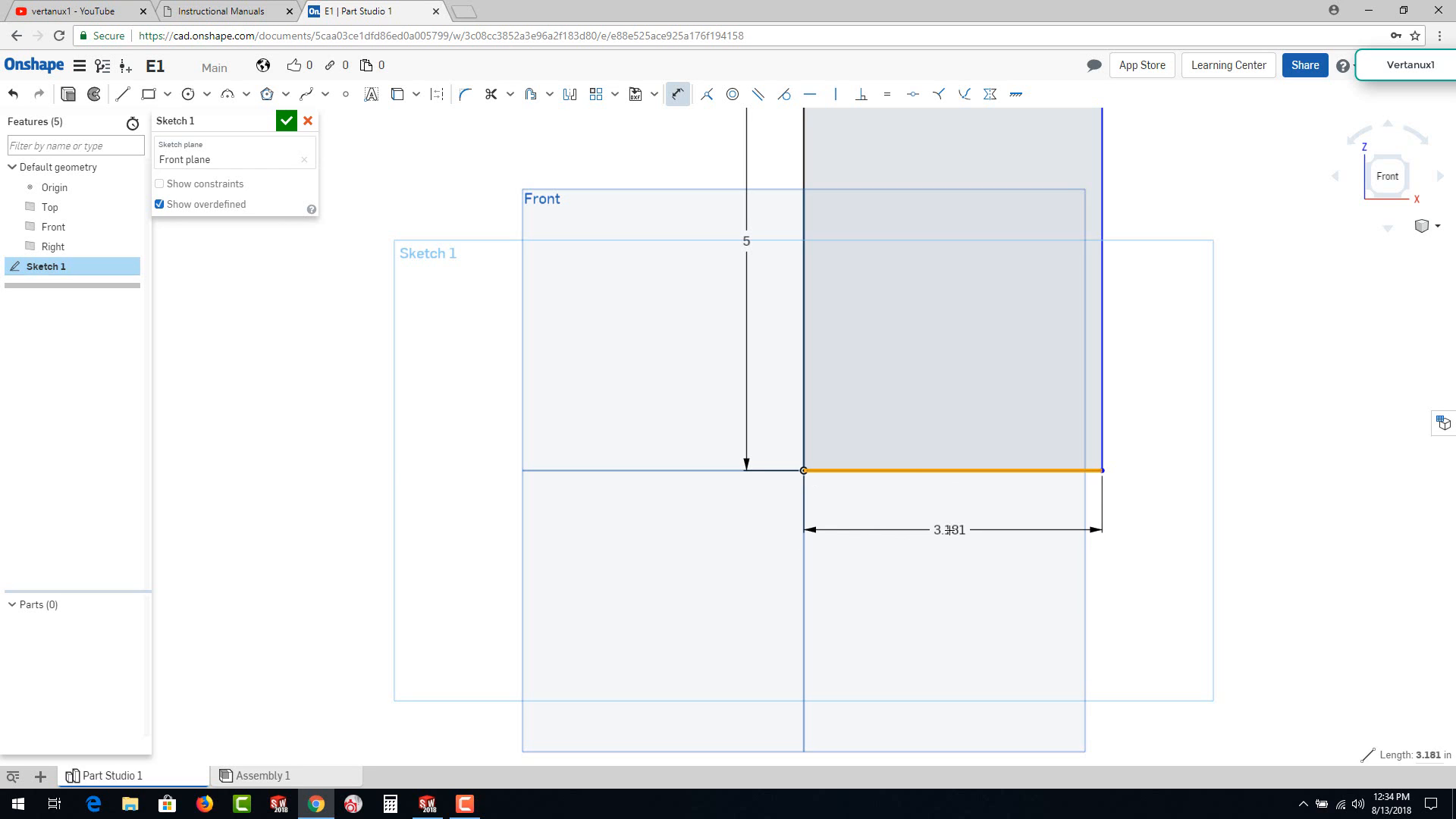
{"action": "left_click", "coordinate": [953, 531]}
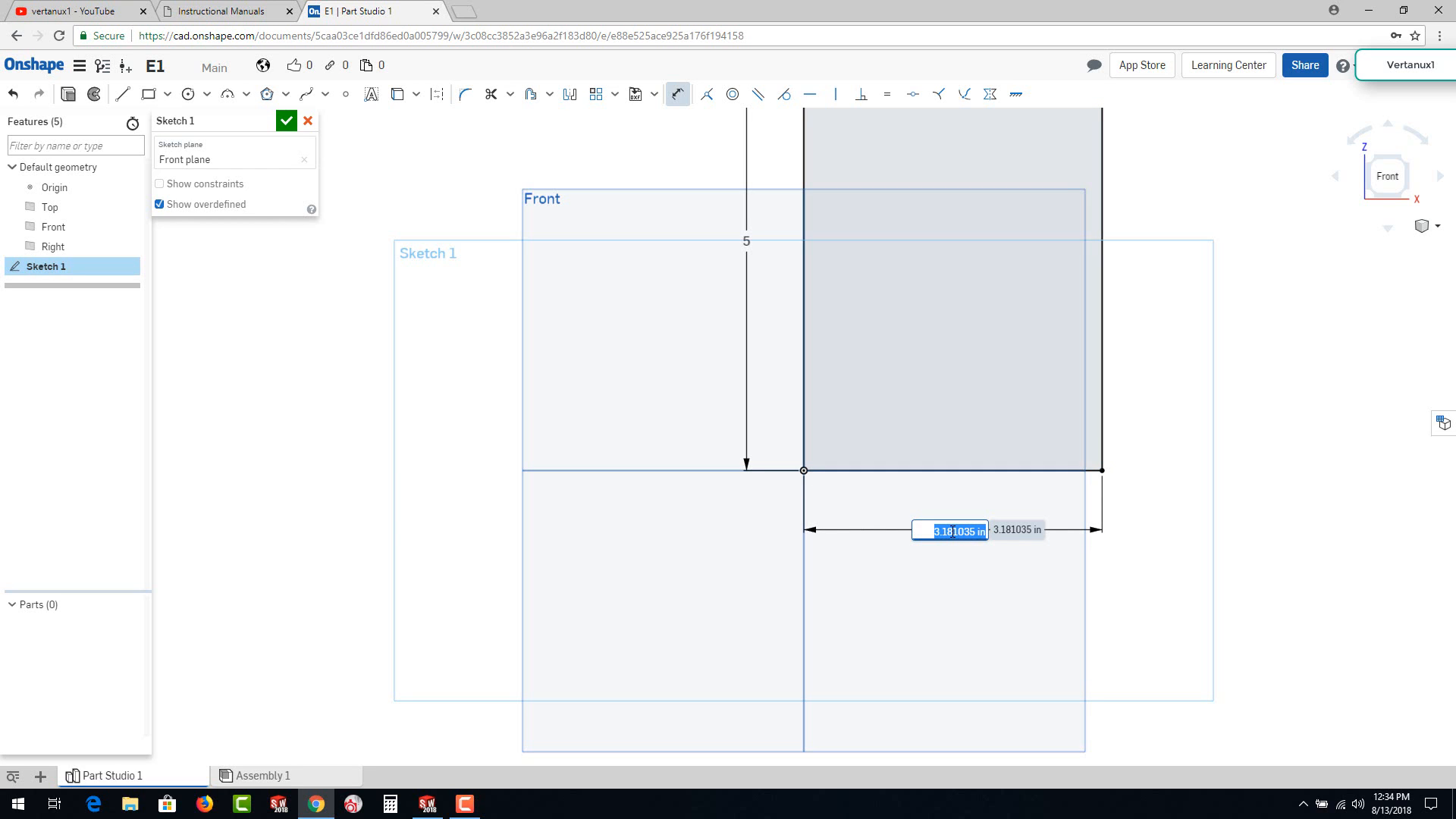
{"action": "type", "text": "3"}
{"action": "key", "text": "Return"}
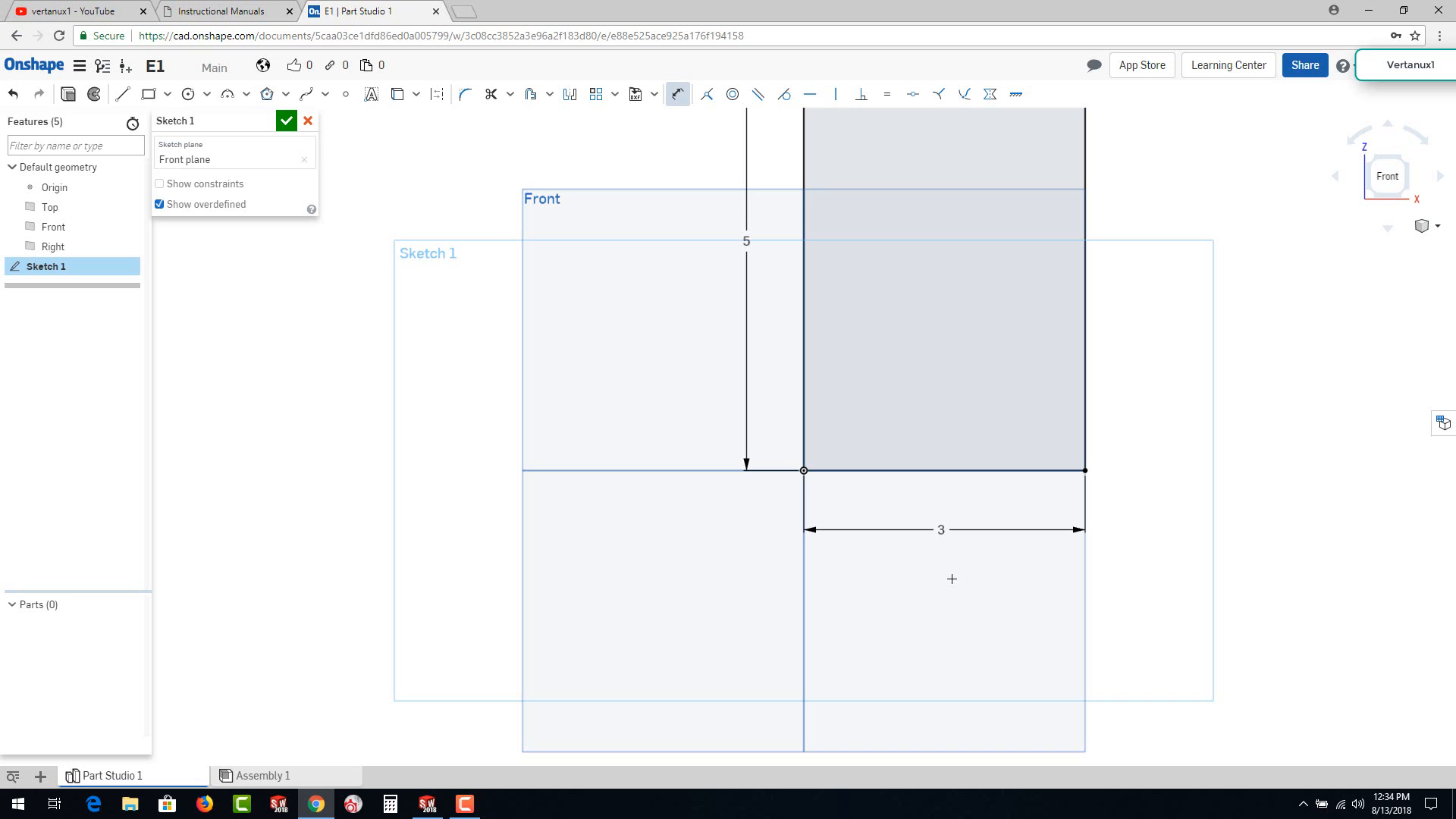
{"action": "scroll", "coordinate": [1059, 433], "scroll_direction": "up", "scroll_amount": 3}
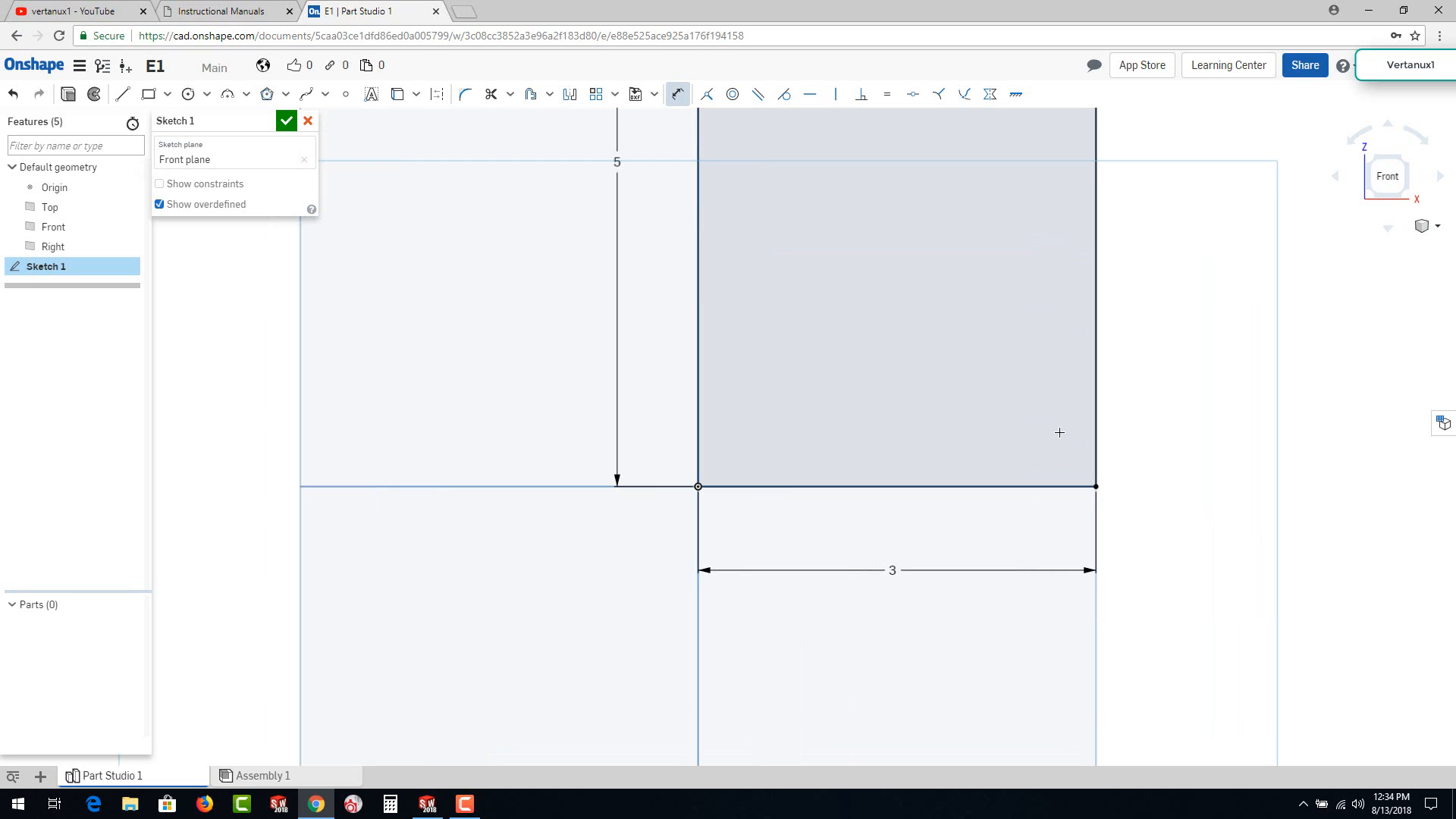
{"action": "scroll", "coordinate": [1060, 432], "scroll_direction": "down", "scroll_amount": 3}
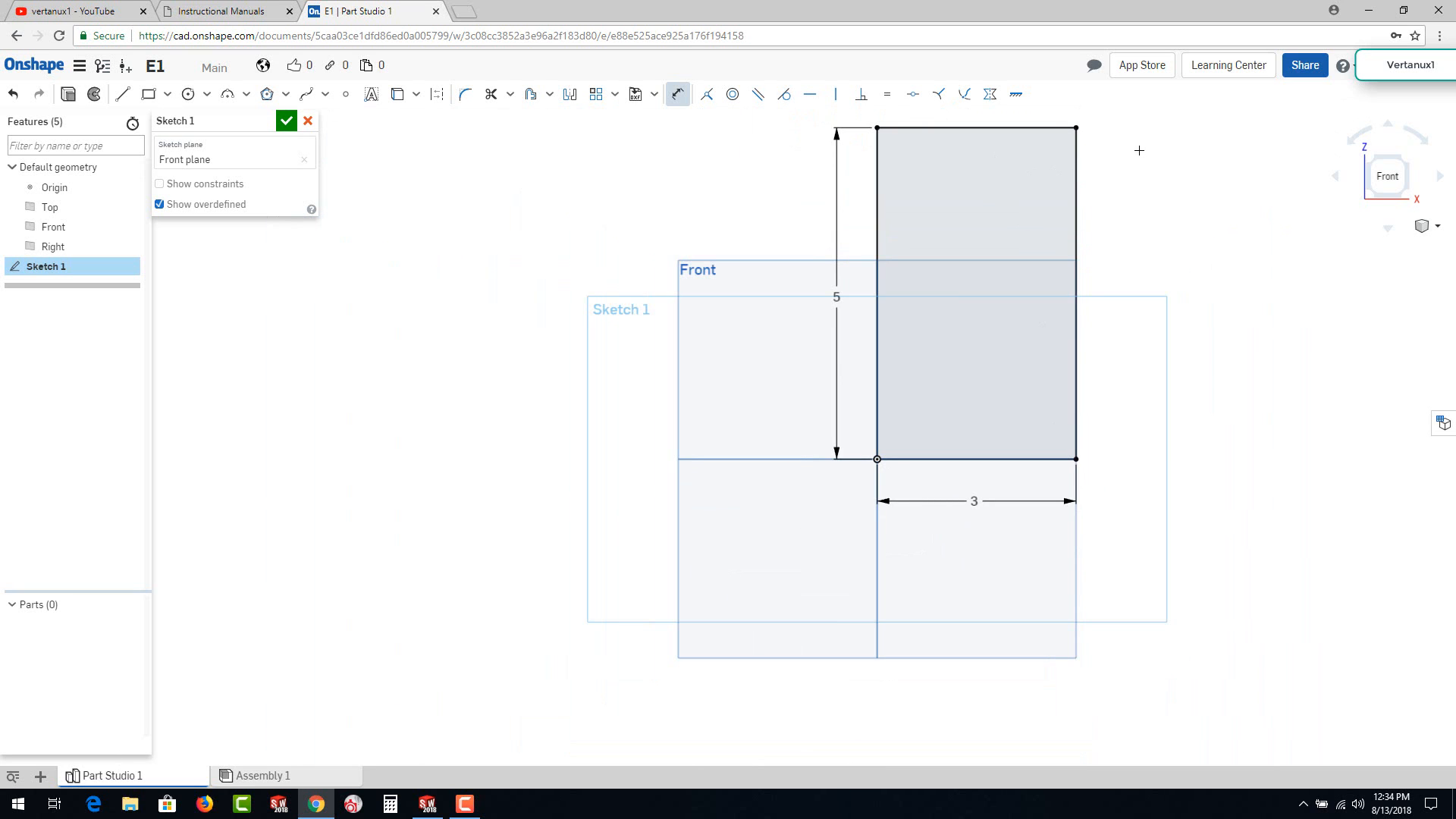
{"action": "scroll", "coordinate": [1139, 150], "scroll_direction": "up", "scroll_amount": 2}
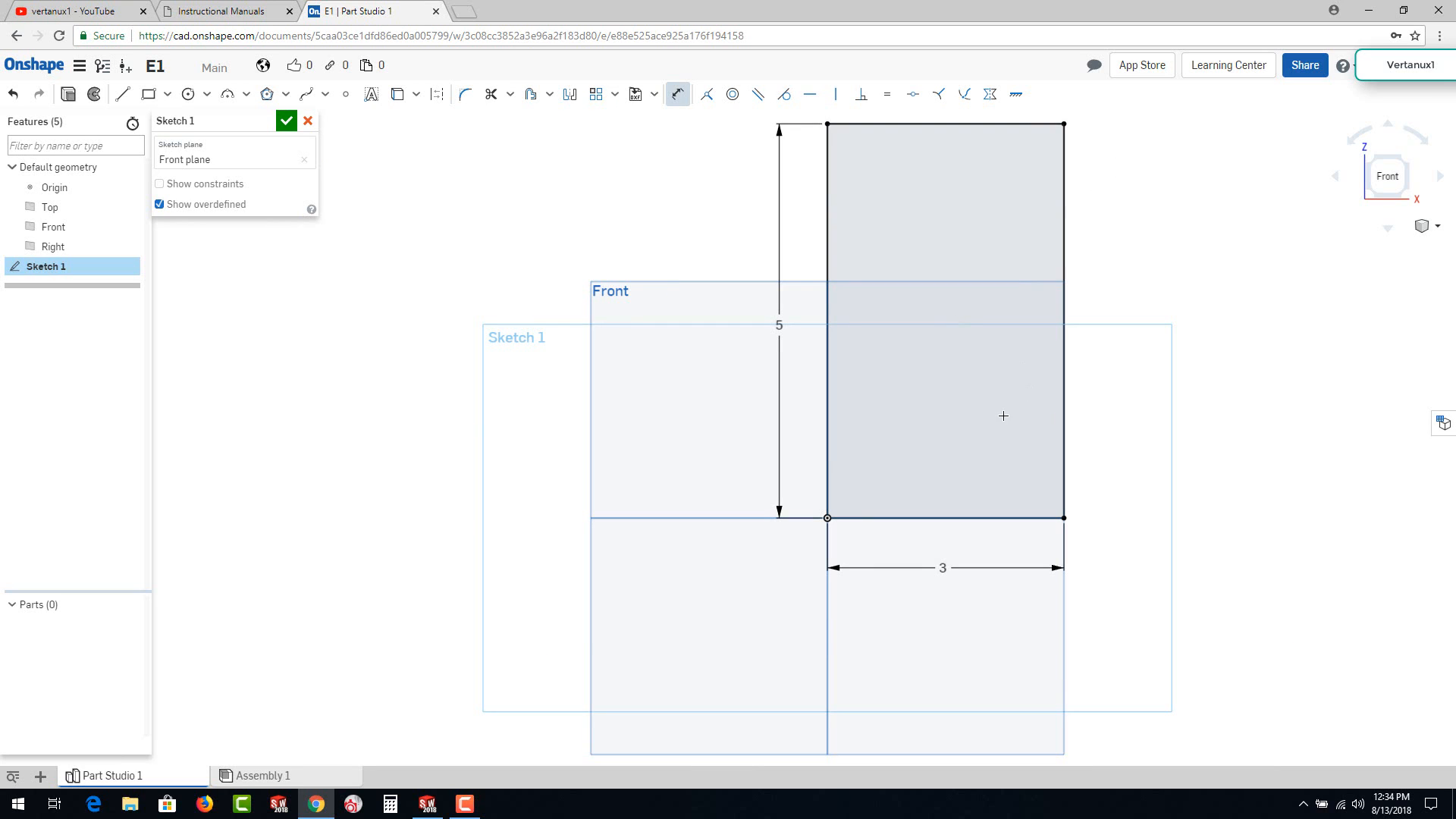
{"action": "scroll", "coordinate": [1000, 416], "scroll_direction": "up", "scroll_amount": 1}
{"action": "scroll", "coordinate": [1003, 408], "scroll_direction": "down", "scroll_amount": 2}
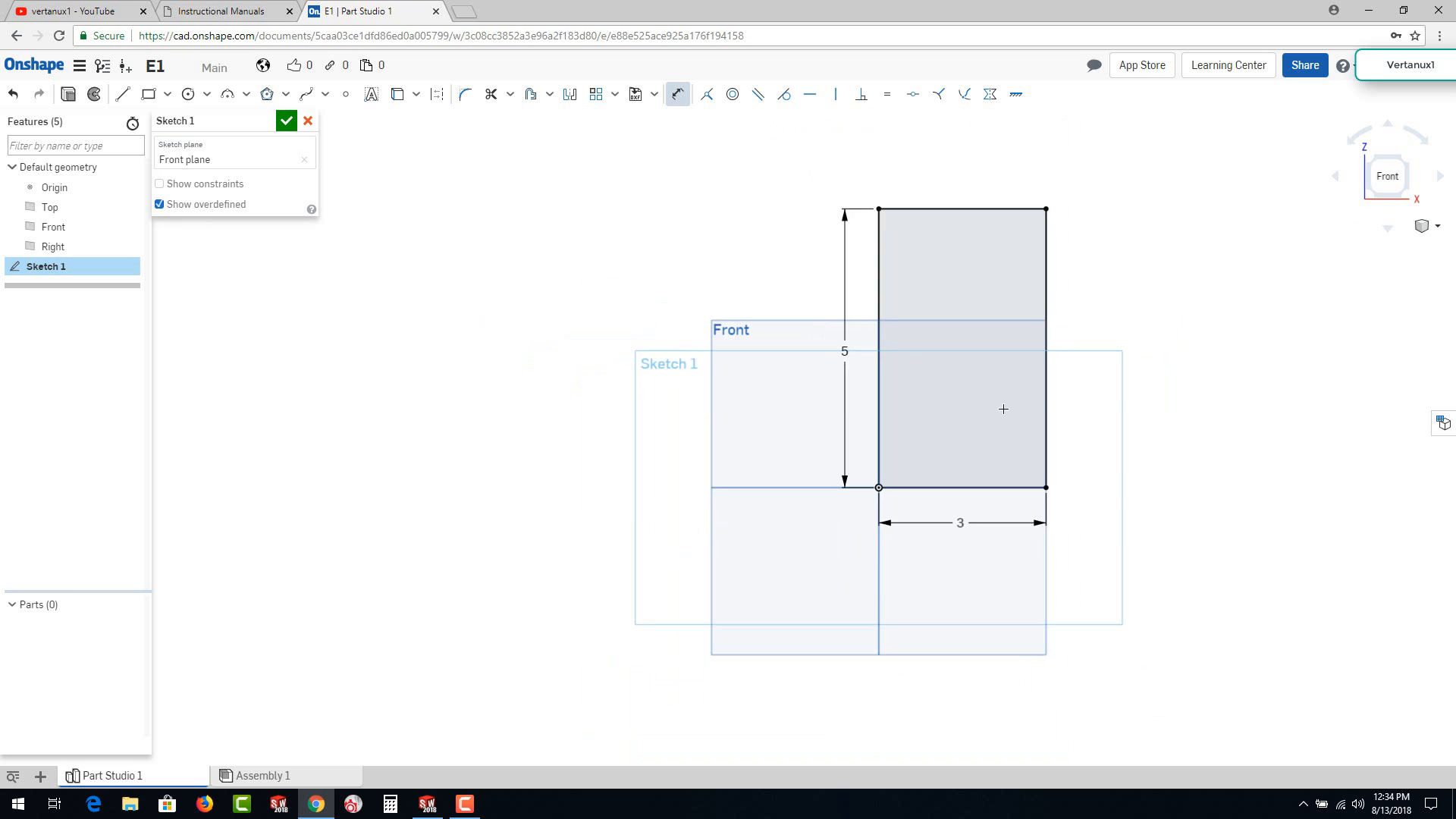
{"action": "left_click", "coordinate": [1377, 185]}
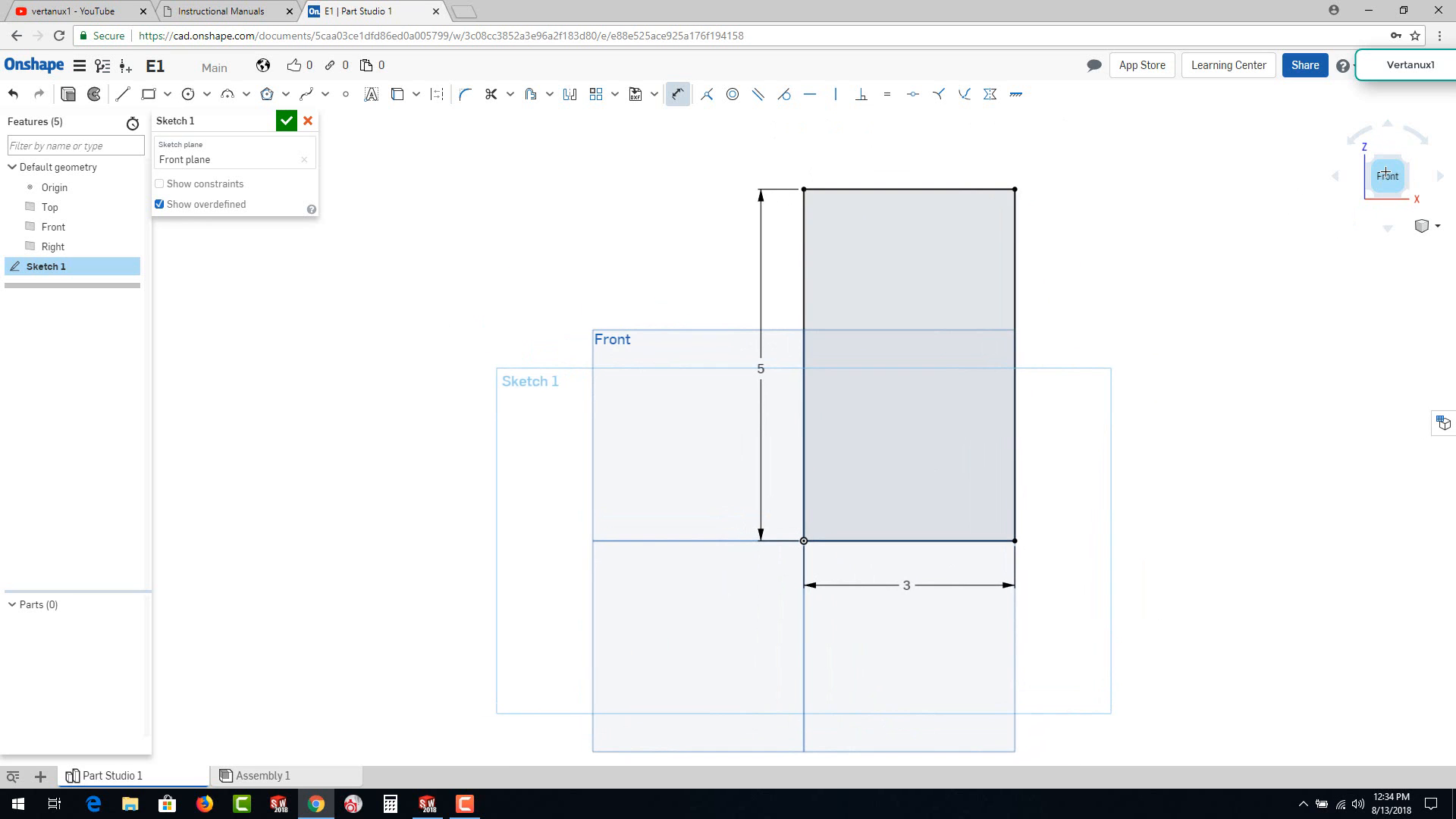
Step: Extrude the dimensioned rectangle 0.5 in as a new blind solid
{"action": "left_click", "coordinate": [1437, 228]}
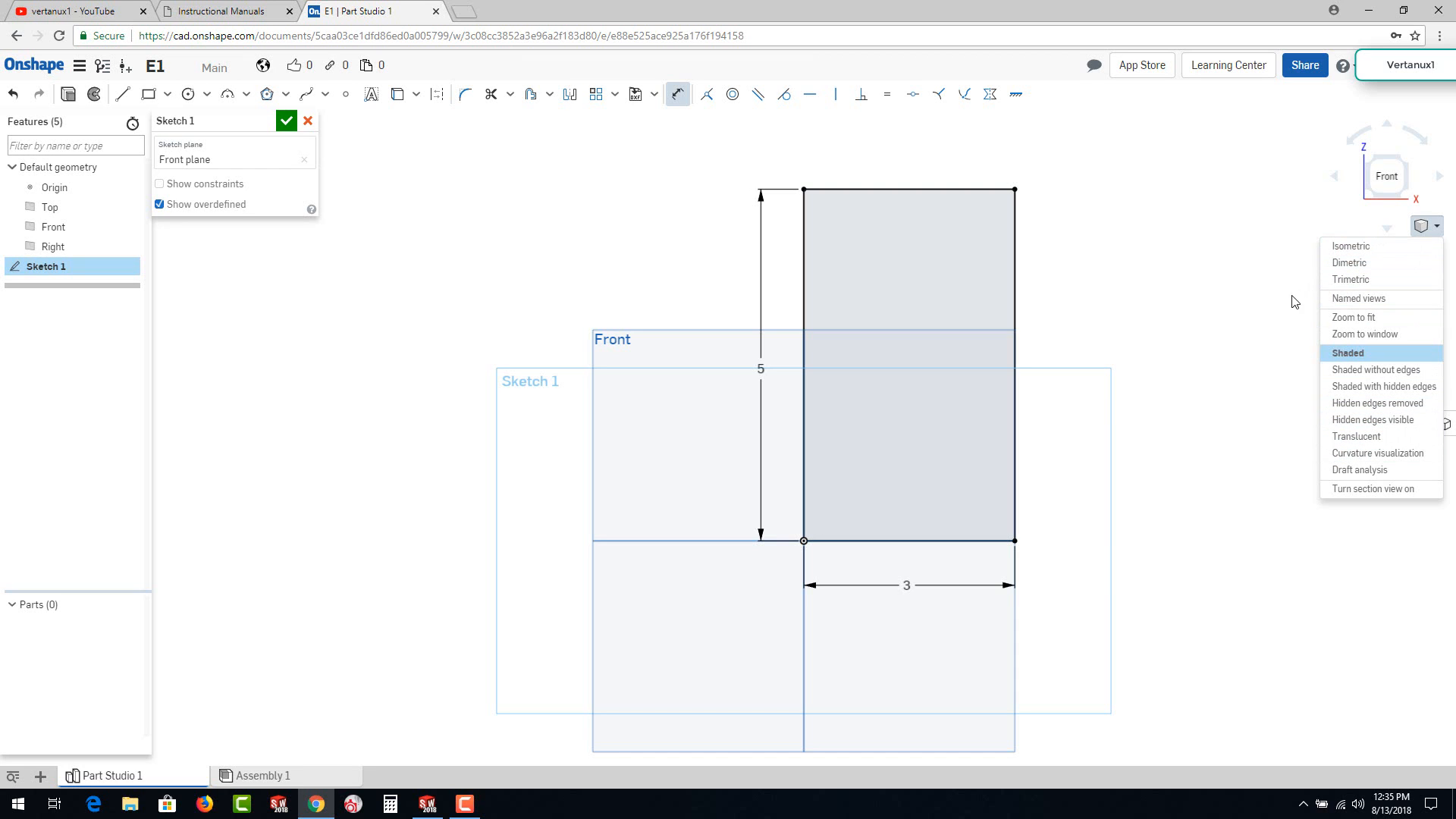
{"action": "left_click", "coordinate": [1343, 246]}
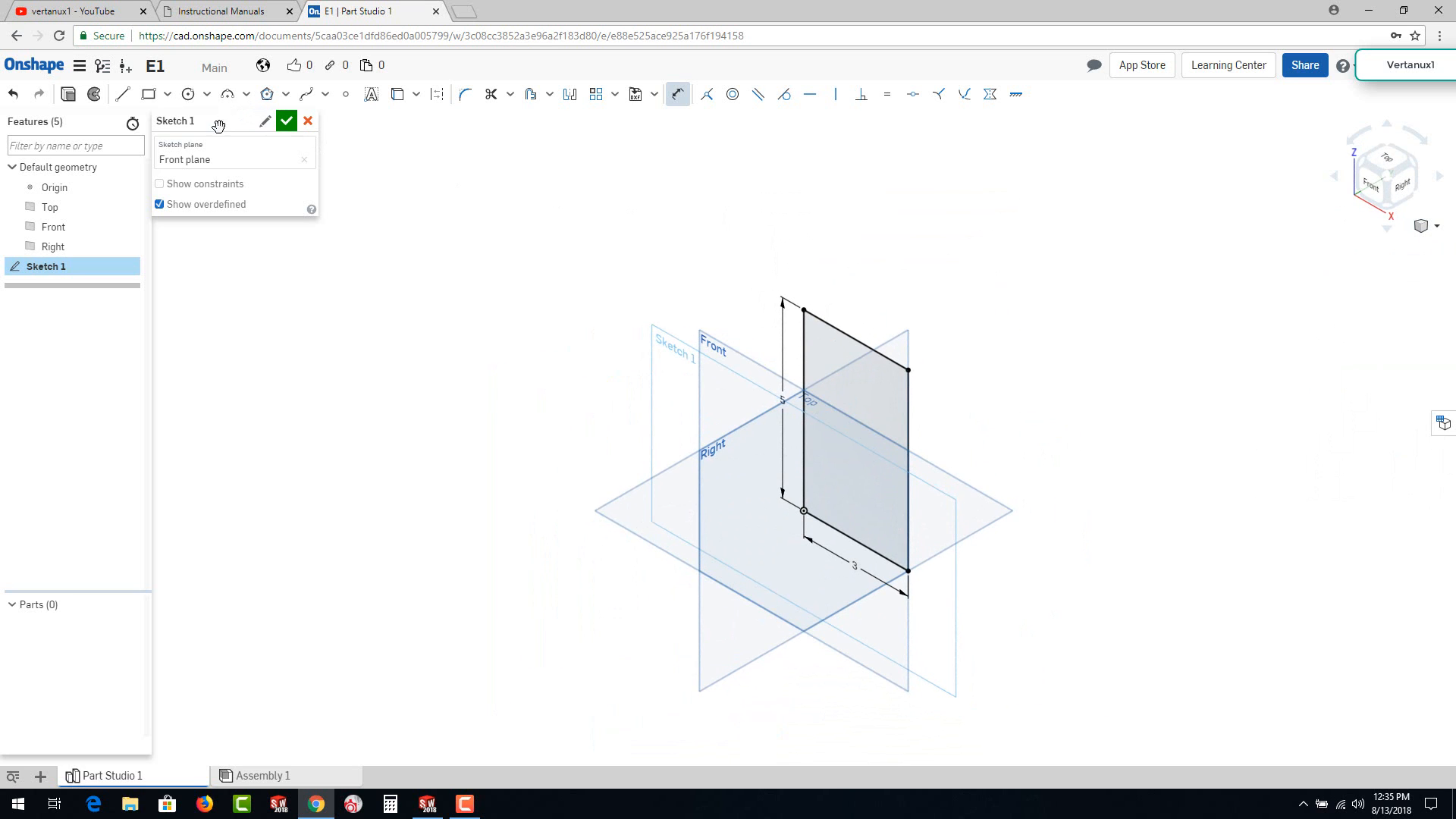
{"action": "left_click", "coordinate": [68, 95]}
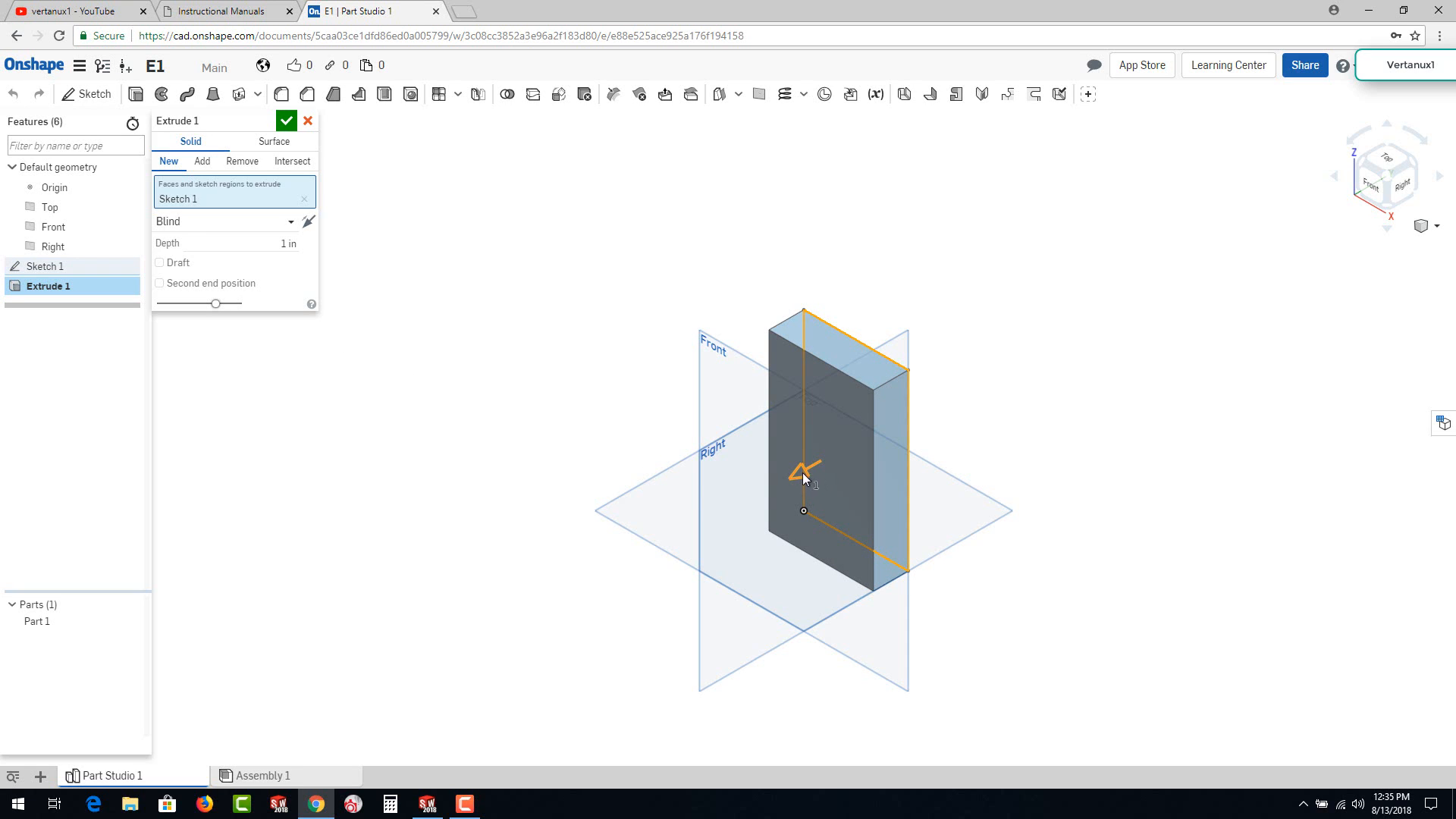
{"action": "mouse_move", "coordinate": [803, 478]}
{"action": "left_mouse_down"}
{"action": "mouse_move", "coordinate": [722, 511]}
{"action": "mouse_move", "coordinate": [808, 477]}
{"action": "left_mouse_up"}
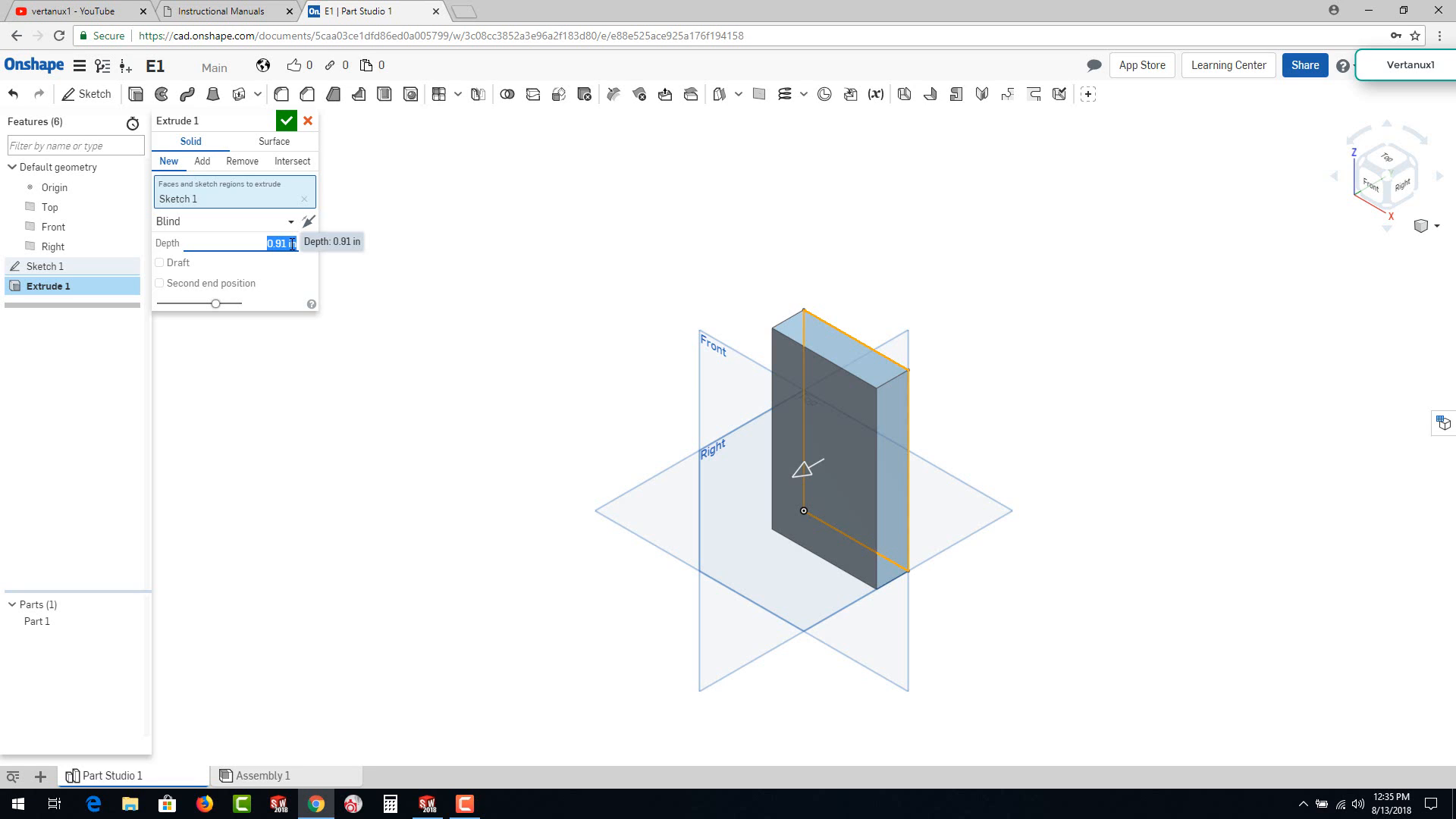
{"action": "key", "text": "BackSpace"}
{"action": "type", "text": "0.5"}
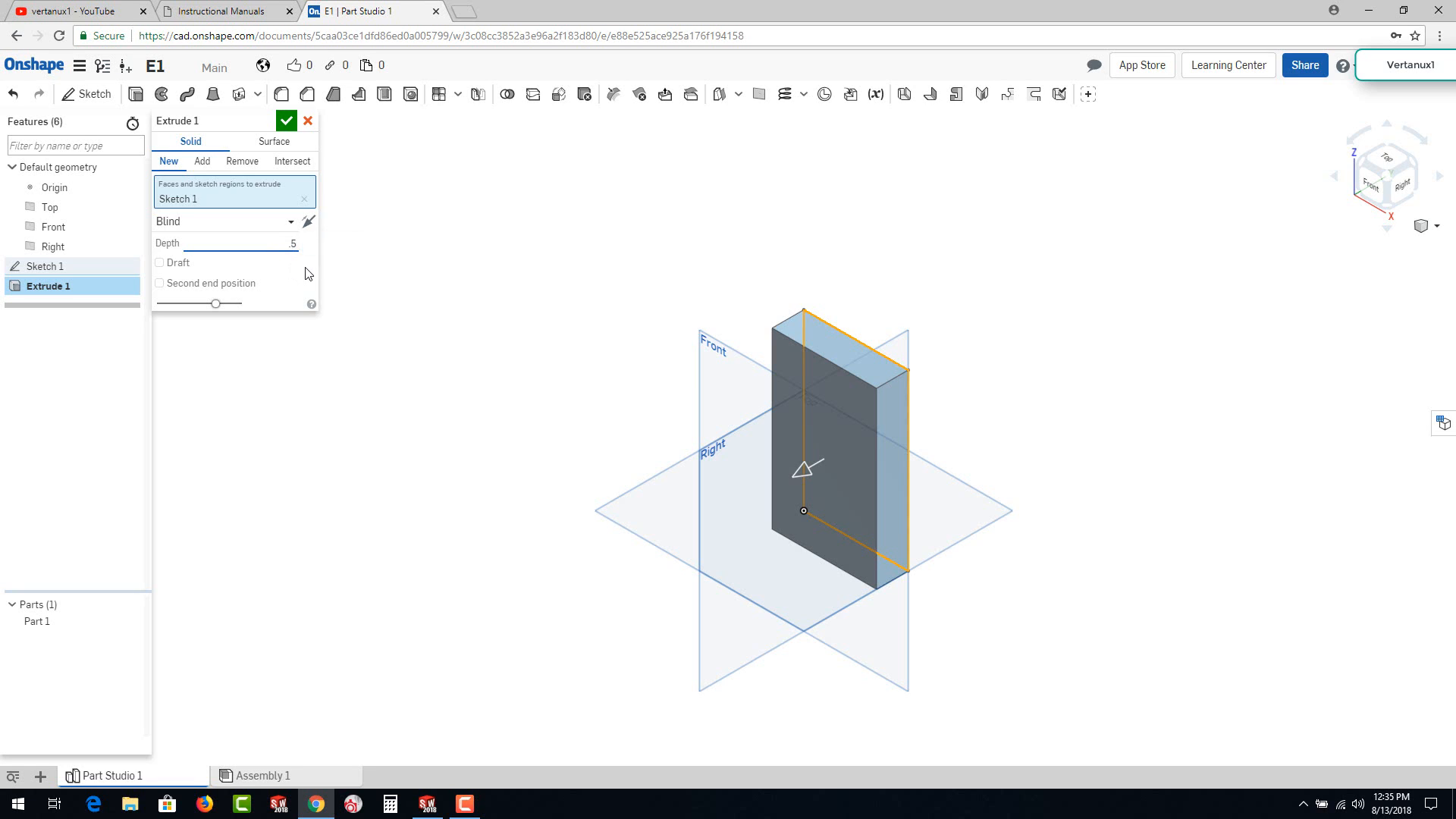
{"action": "key", "text": "Return"}
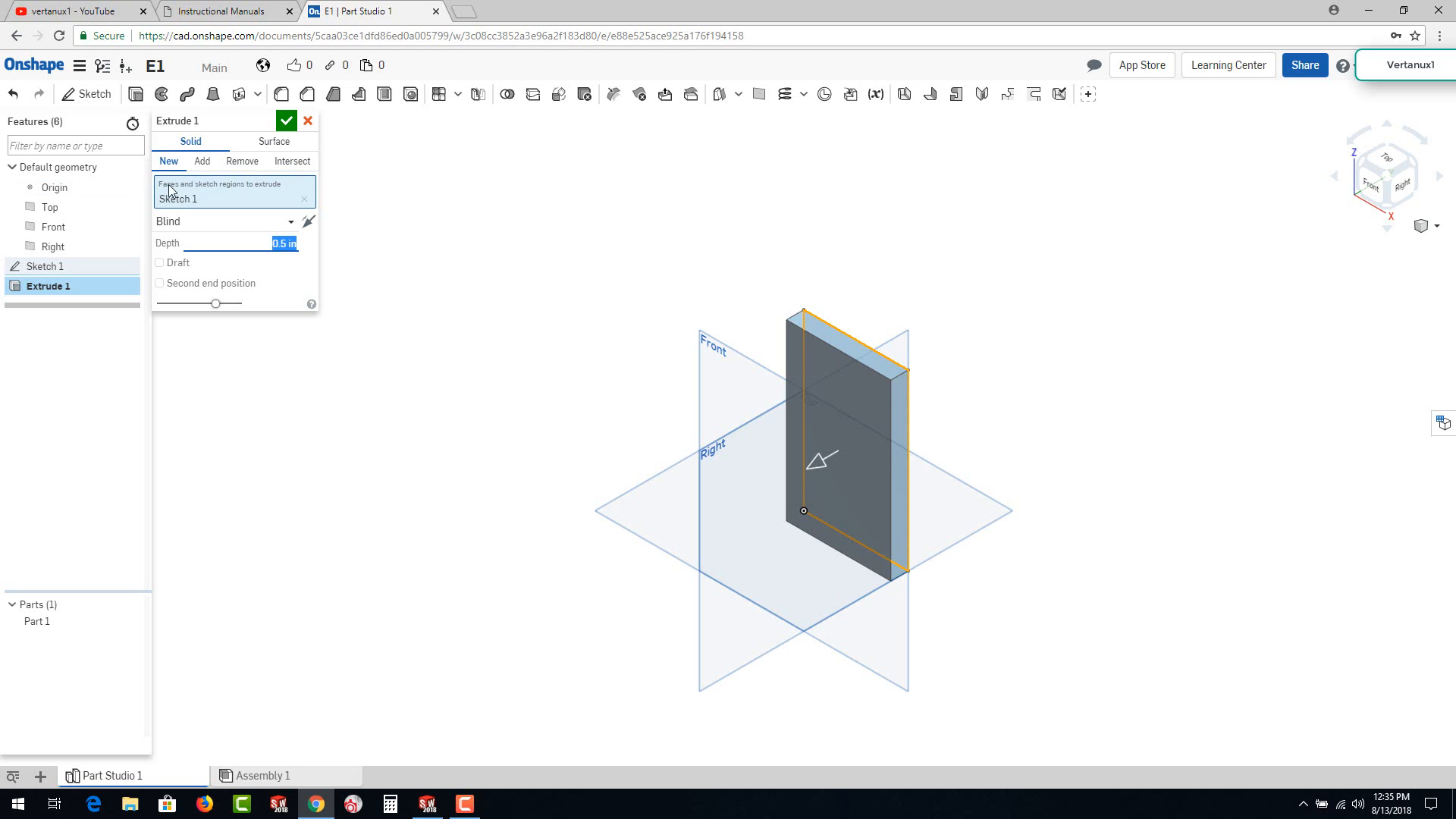
{"action": "left_click", "coordinate": [286, 123]}
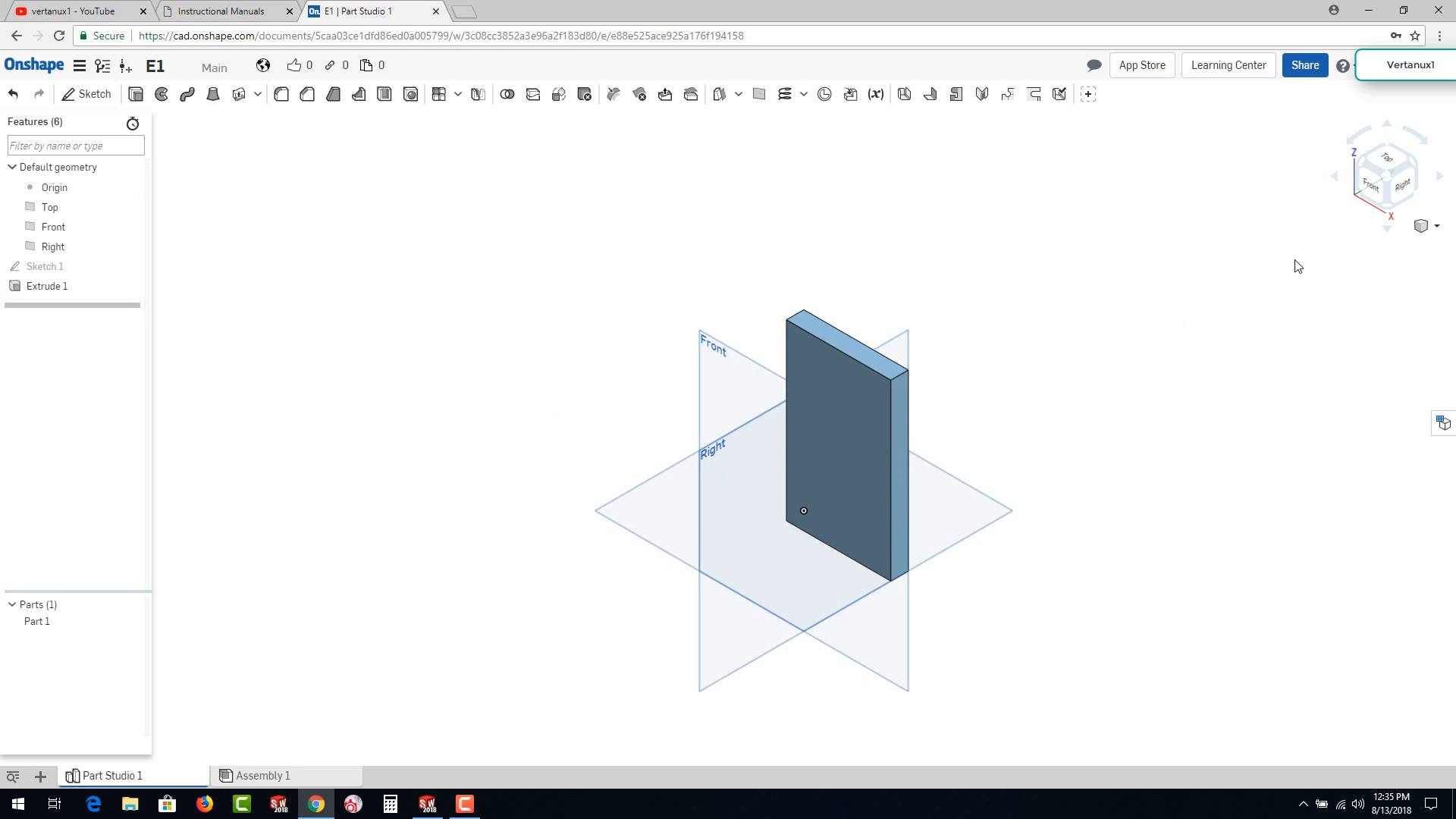
Step: Examine the extruded plate and its upper front corner in a trimetric view
{"action": "left_click", "coordinate": [1387, 180]}
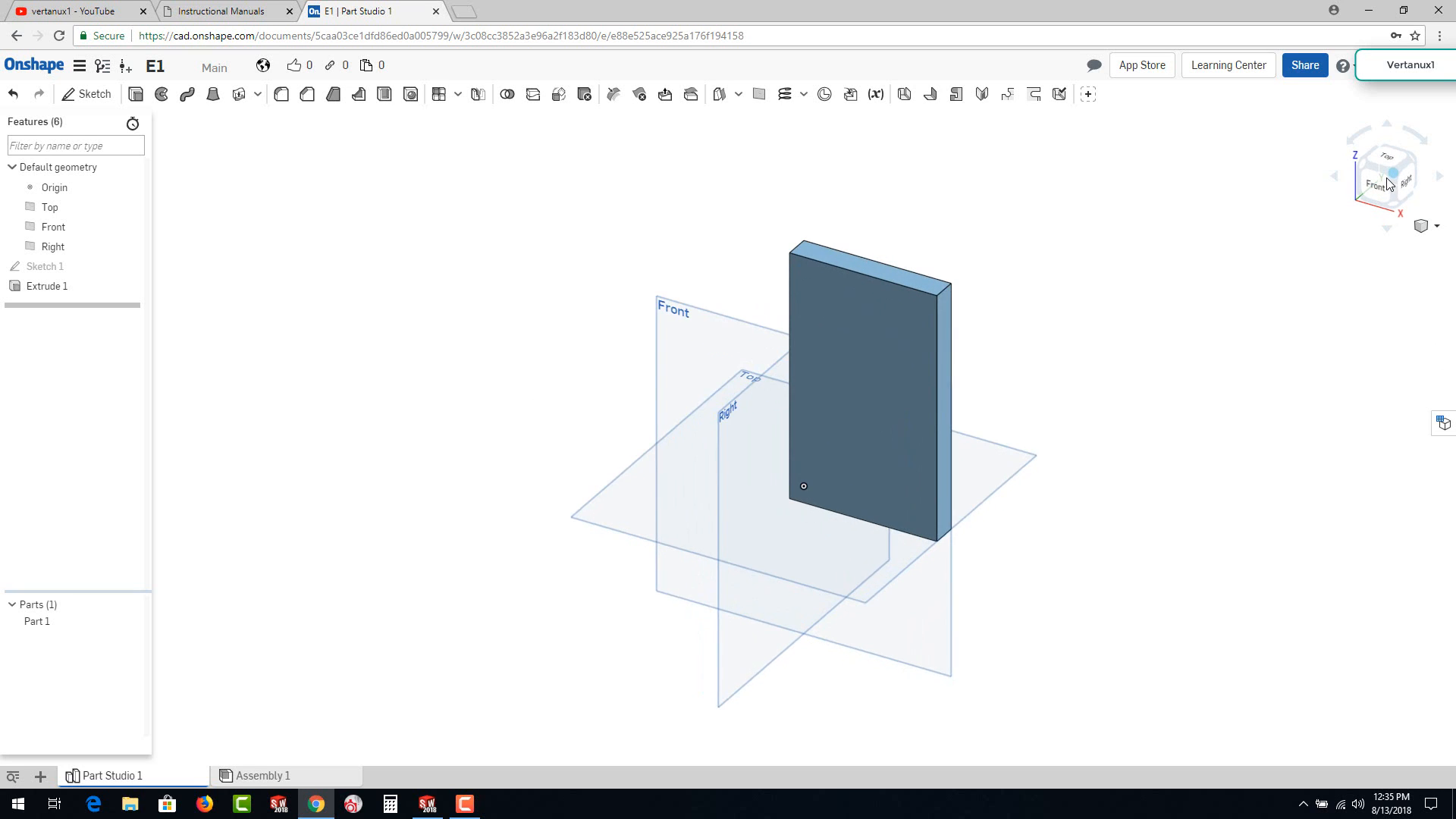
{"action": "left_click", "coordinate": [1426, 226]}
{"action": "left_click", "coordinate": [1358, 282]}
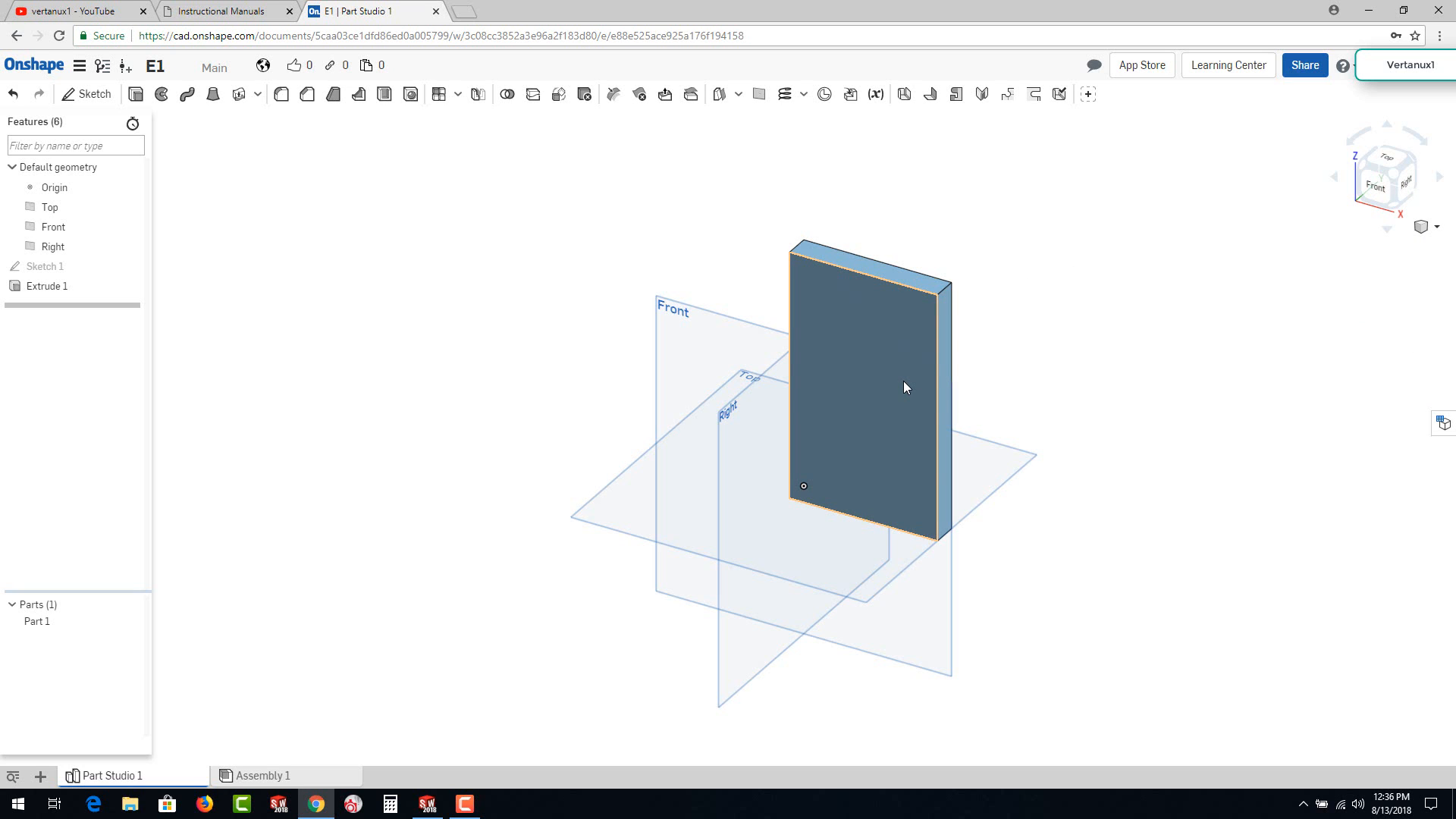
{"action": "scroll", "coordinate": [903, 381], "scroll_direction": "up", "scroll_amount": 5}
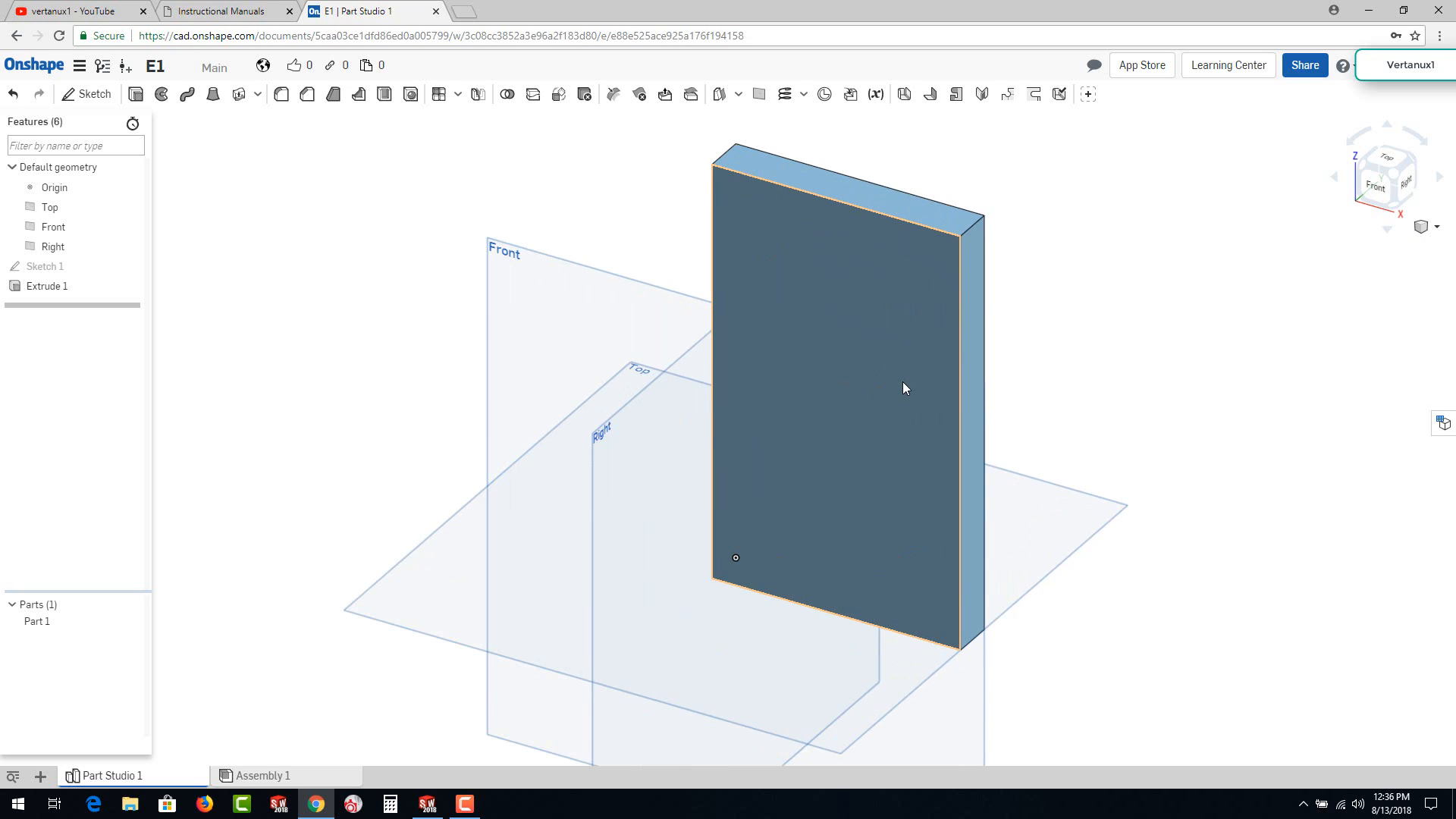
{"action": "scroll", "coordinate": [901, 380], "scroll_direction": "down", "scroll_amount": 3}
{"action": "scroll", "coordinate": [899, 381], "scroll_direction": "up", "scroll_amount": 3}
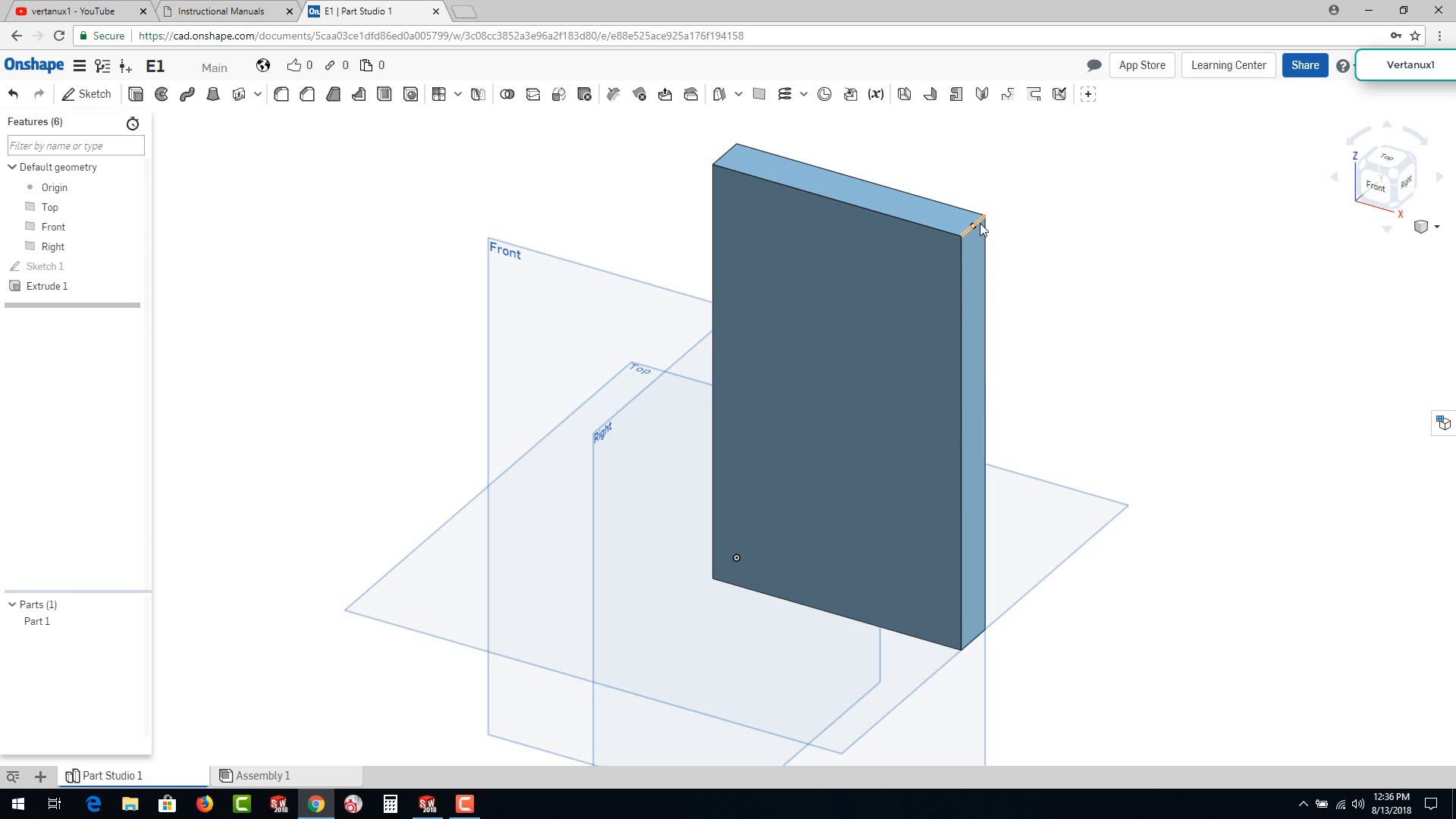
{"action": "scroll", "coordinate": [979, 228], "scroll_direction": "down", "scroll_amount": 3}
{"action": "scroll", "coordinate": [977, 226], "scroll_direction": "up", "scroll_amount": 3}
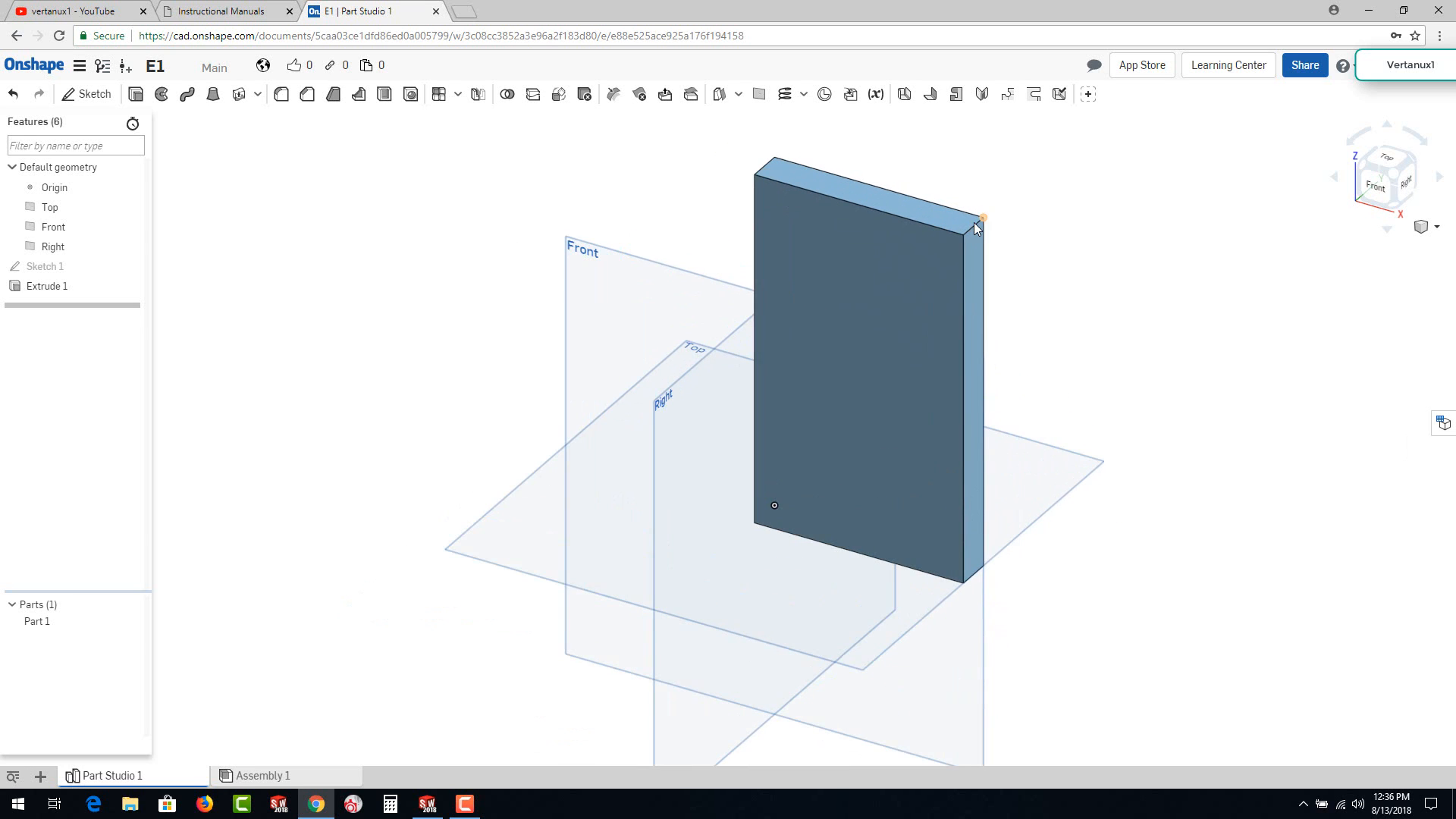
{"action": "scroll", "coordinate": [979, 226], "scroll_direction": "up", "scroll_amount": 5}
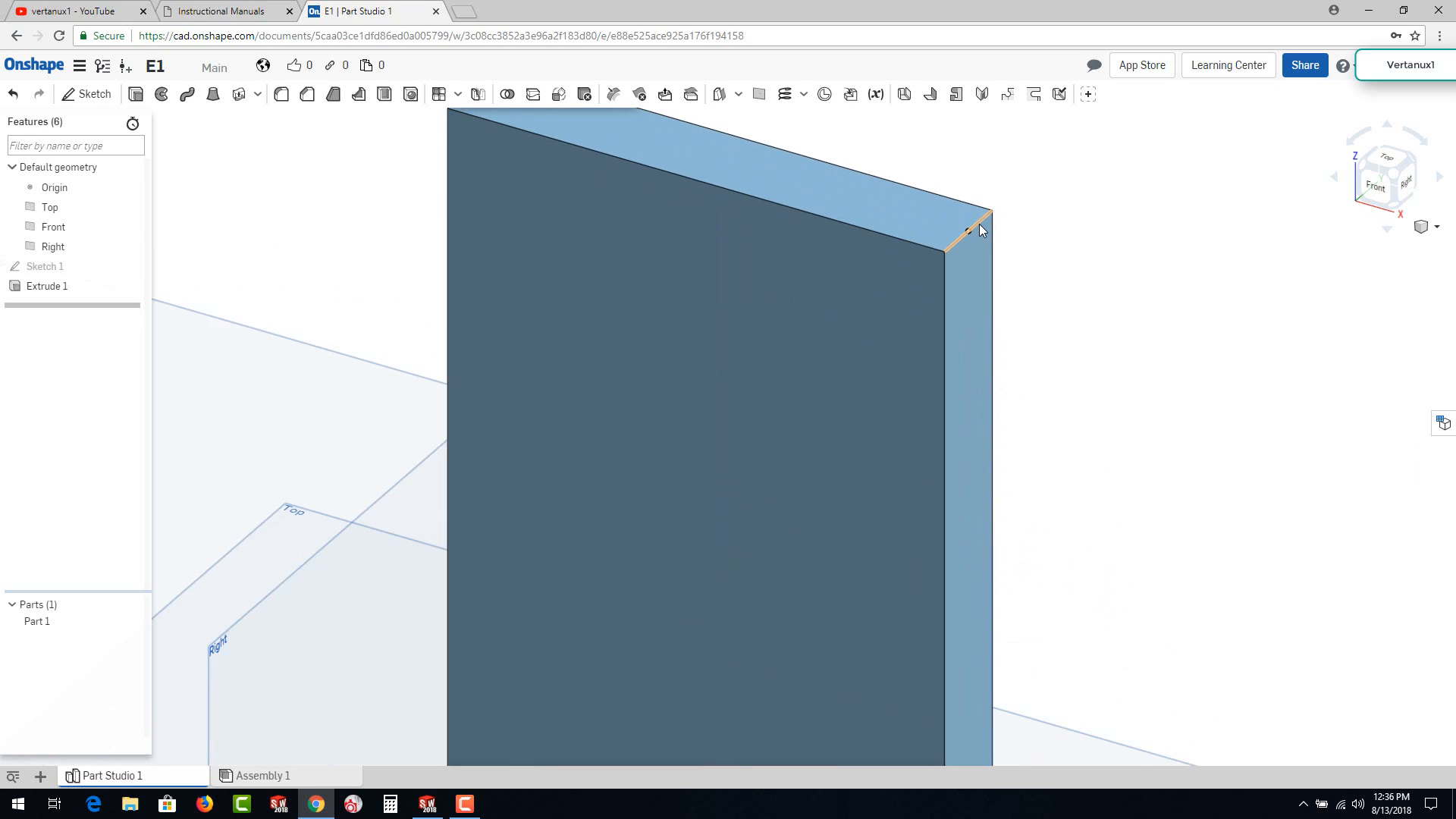
{"action": "scroll", "coordinate": [980, 227], "scroll_direction": "up", "scroll_amount": 2}
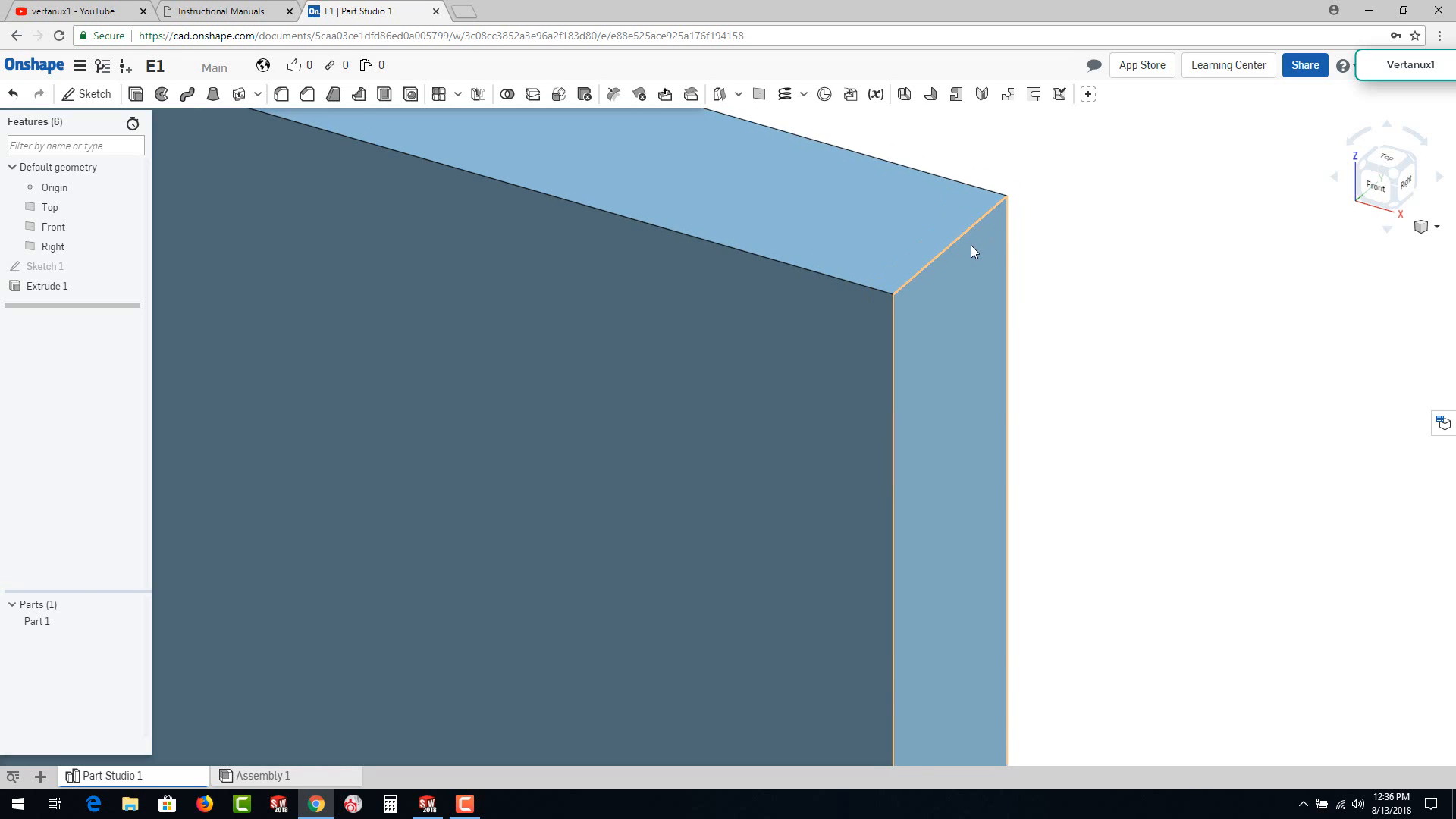
{"action": "scroll", "coordinate": [967, 247], "scroll_direction": "down", "scroll_amount": 3}
{"action": "scroll", "coordinate": [960, 248], "scroll_direction": "down", "scroll_amount": 5}
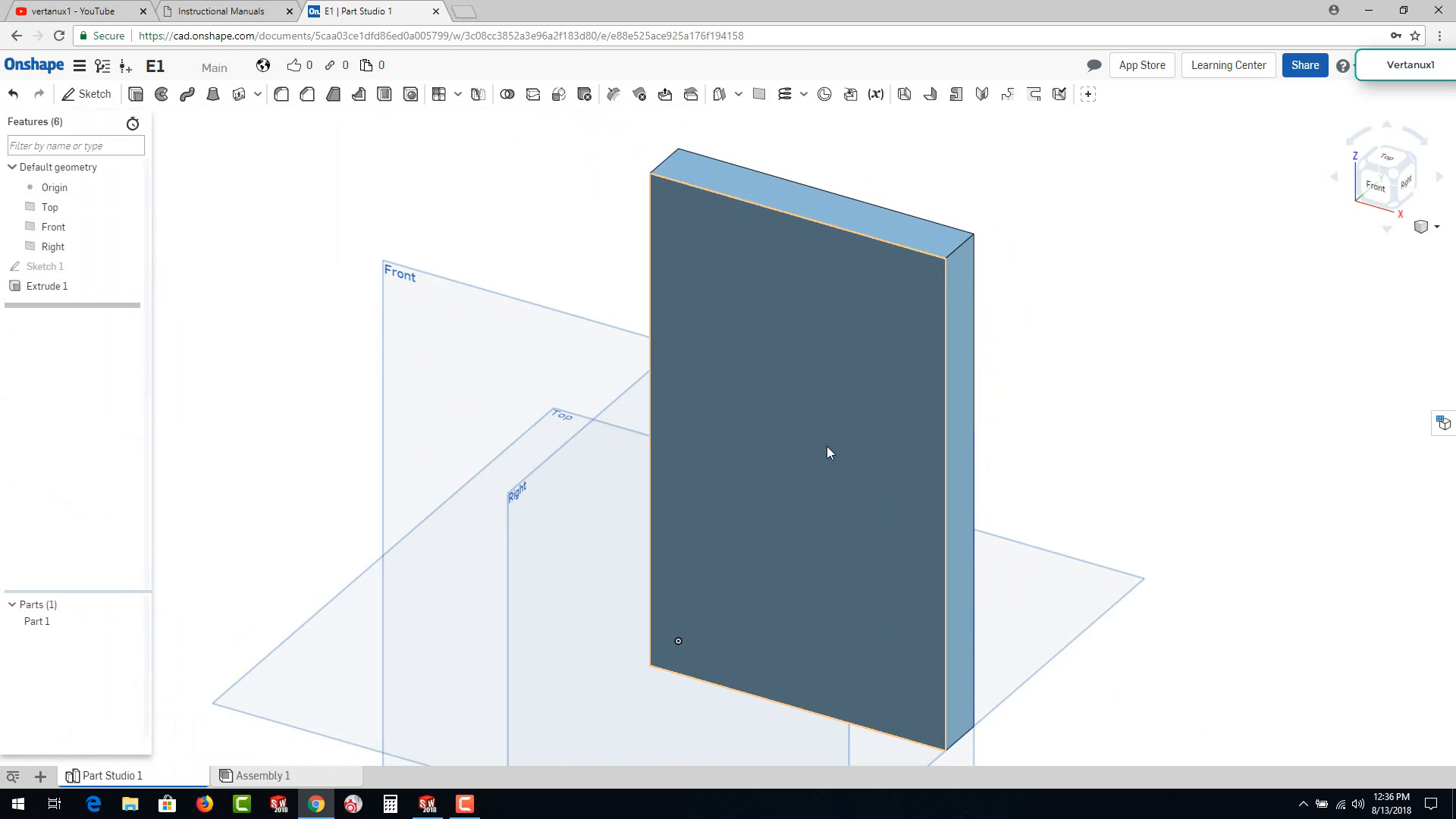
Step: Sketch a corner rectangle on the plate's front face, from its lower corner to the opposite vertical edge, 3 in wide and about 1.6 in high
{"action": "right_click", "coordinate": [848, 561]}
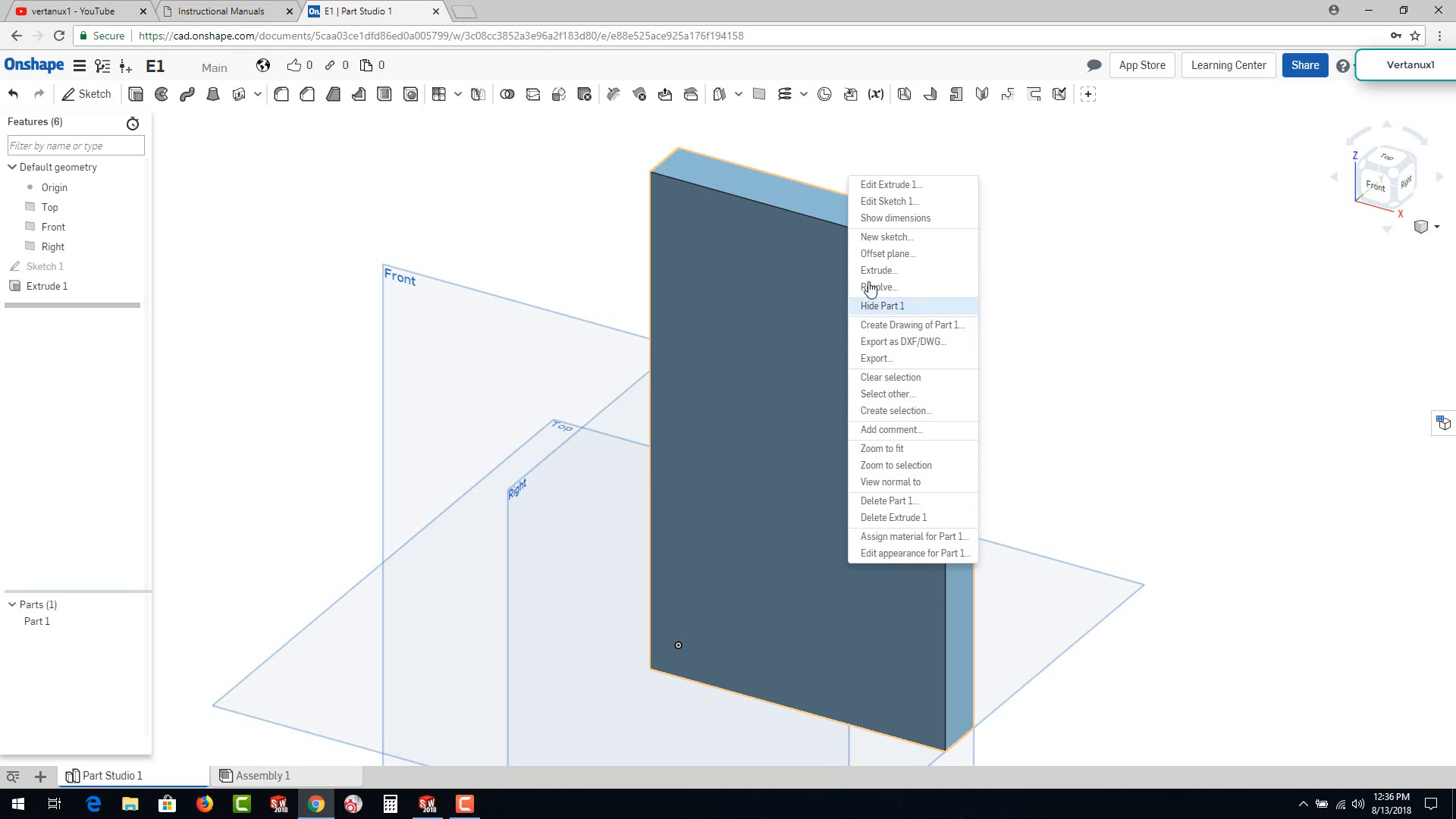
{"action": "left_click", "coordinate": [881, 237]}
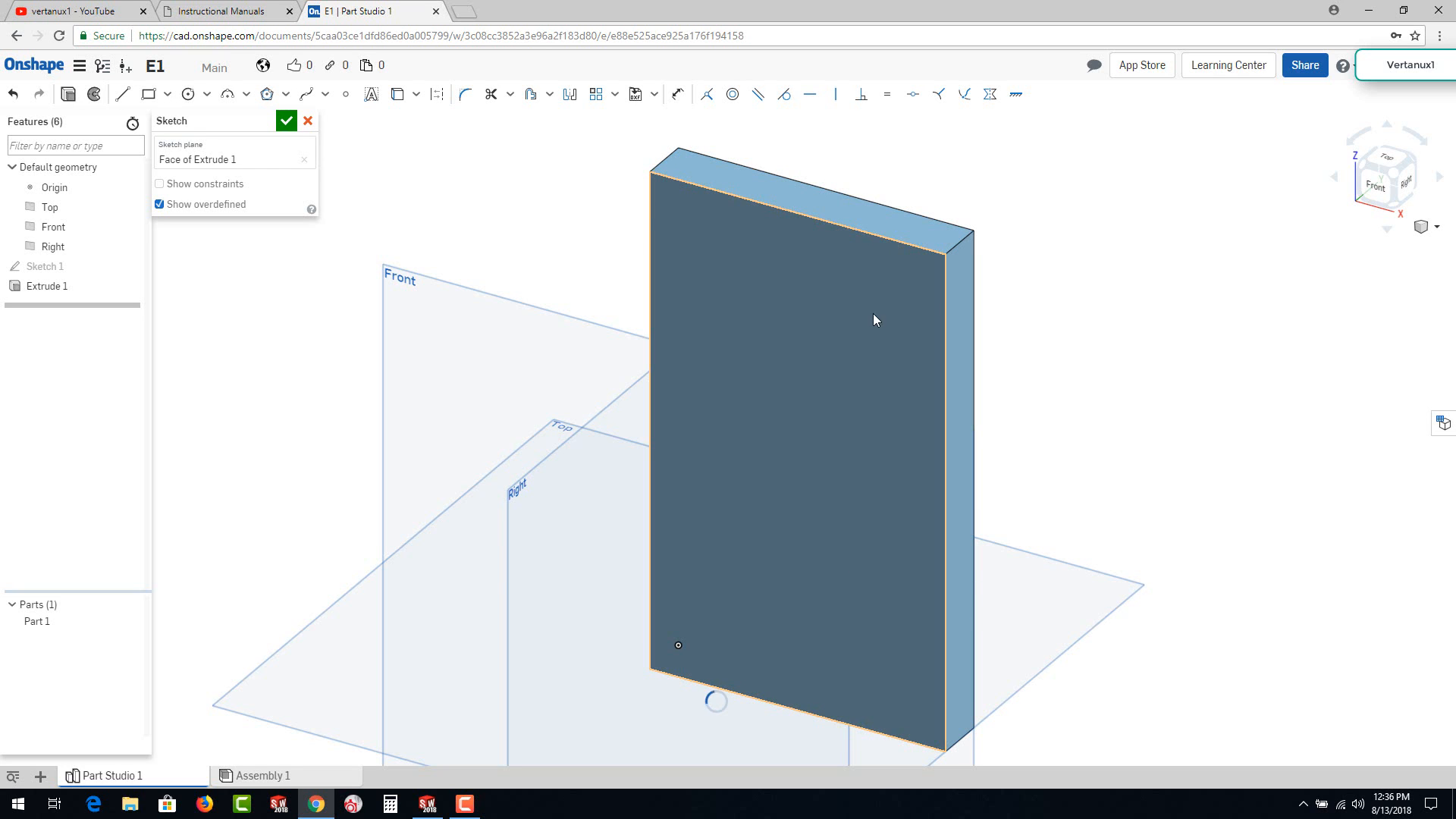
{"action": "left_click", "coordinate": [149, 95]}
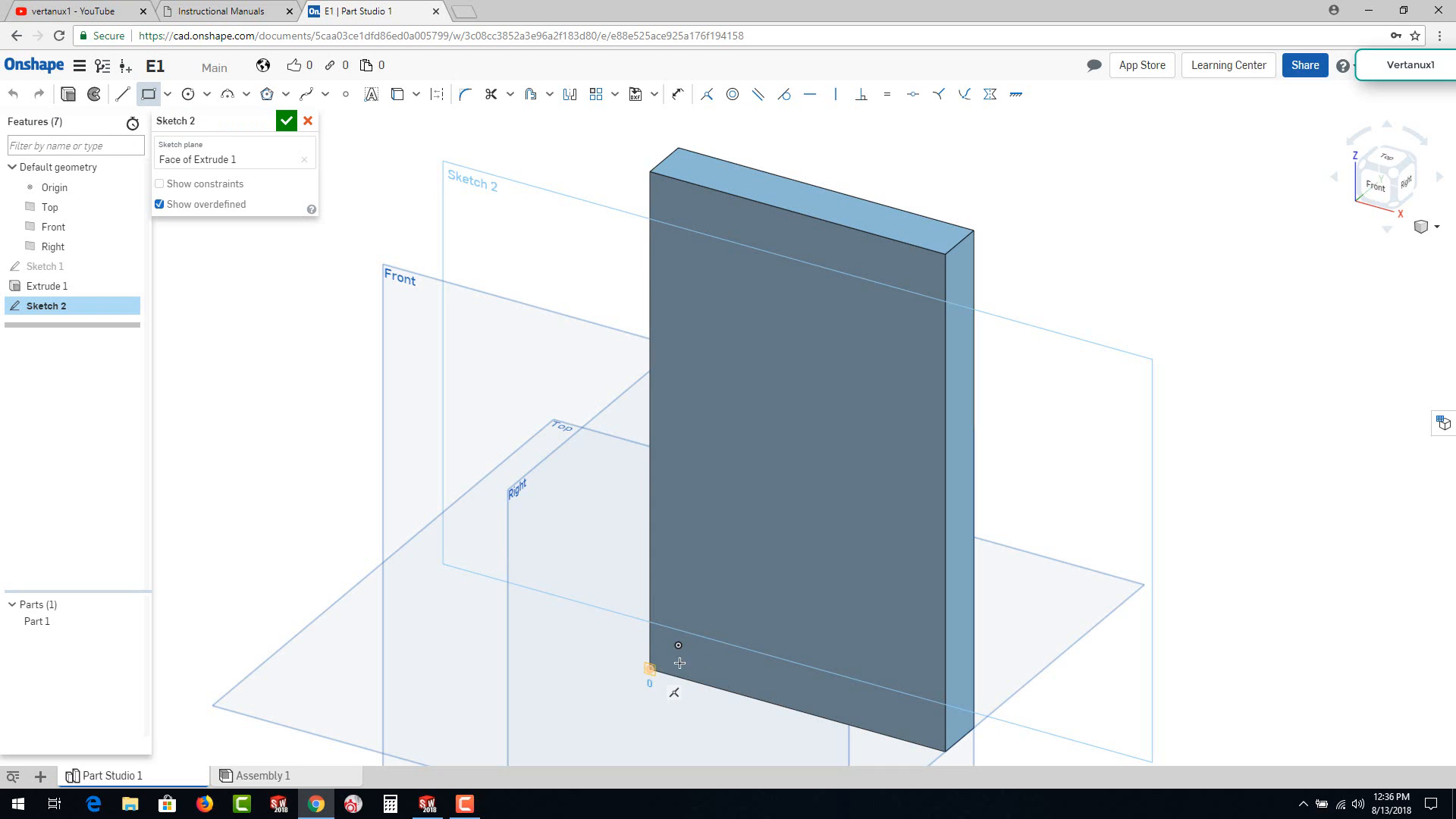
{"action": "left_click", "coordinate": [650, 669]}
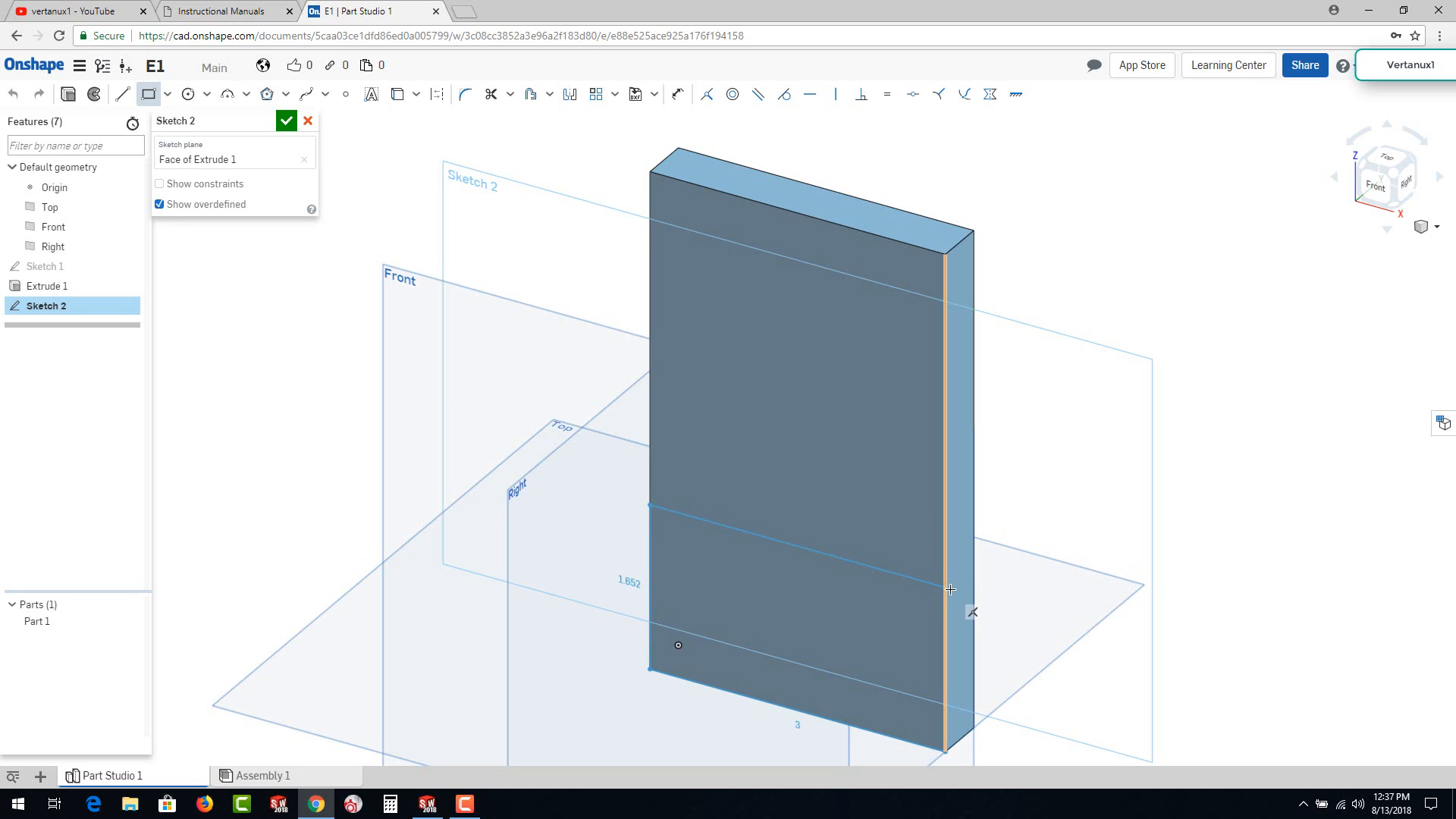
{"action": "left_click", "coordinate": [947, 592]}
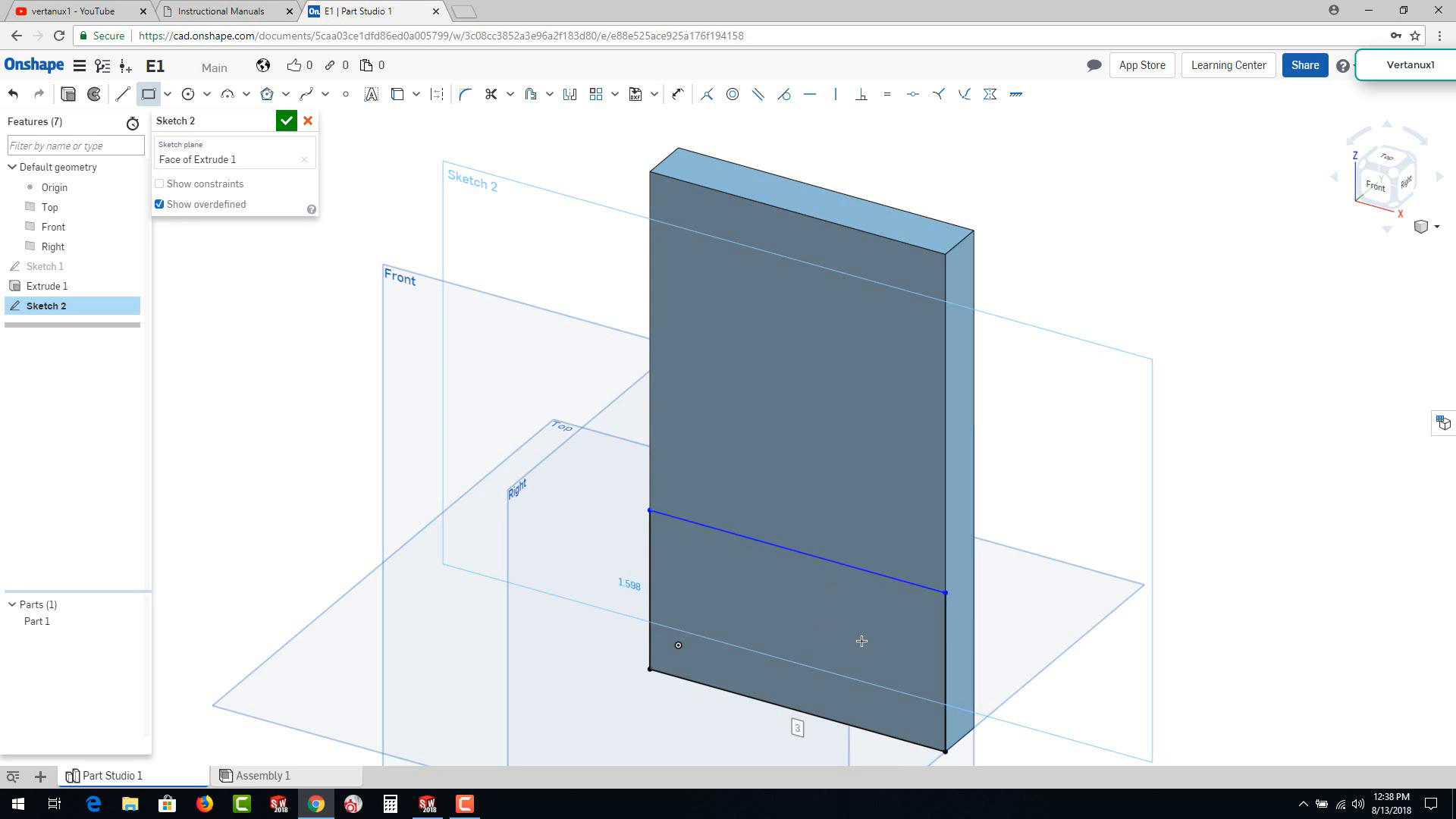
{"action": "key", "text": "Escape"}
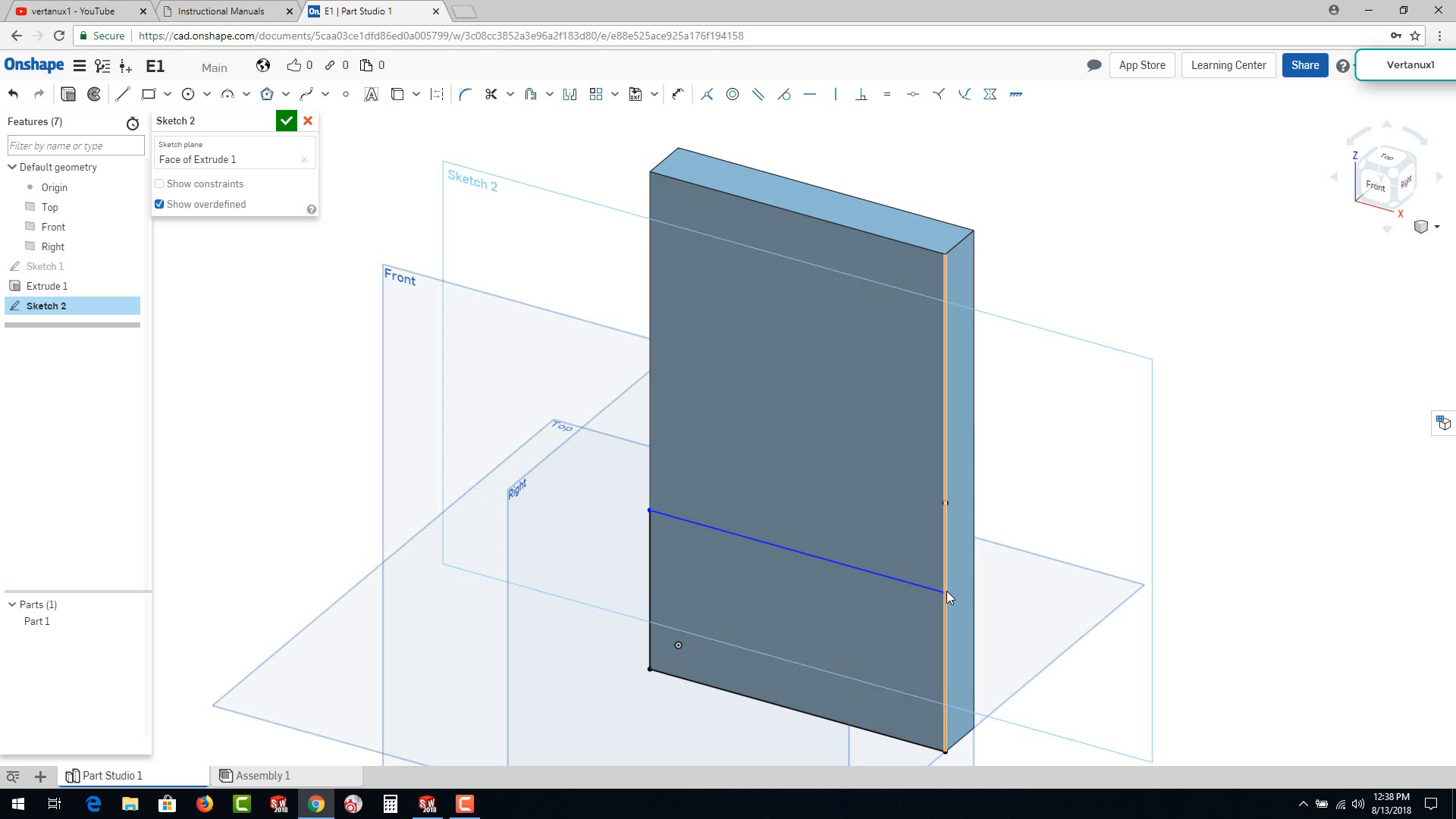
{"action": "mouse_move", "coordinate": [945, 593]}
{"action": "left_mouse_down"}
{"action": "mouse_move", "coordinate": [961, 549]}
{"action": "mouse_move", "coordinate": [949, 611]}
{"action": "mouse_move", "coordinate": [945, 562]}
{"action": "mouse_move", "coordinate": [945, 590]}
{"action": "left_mouse_up"}
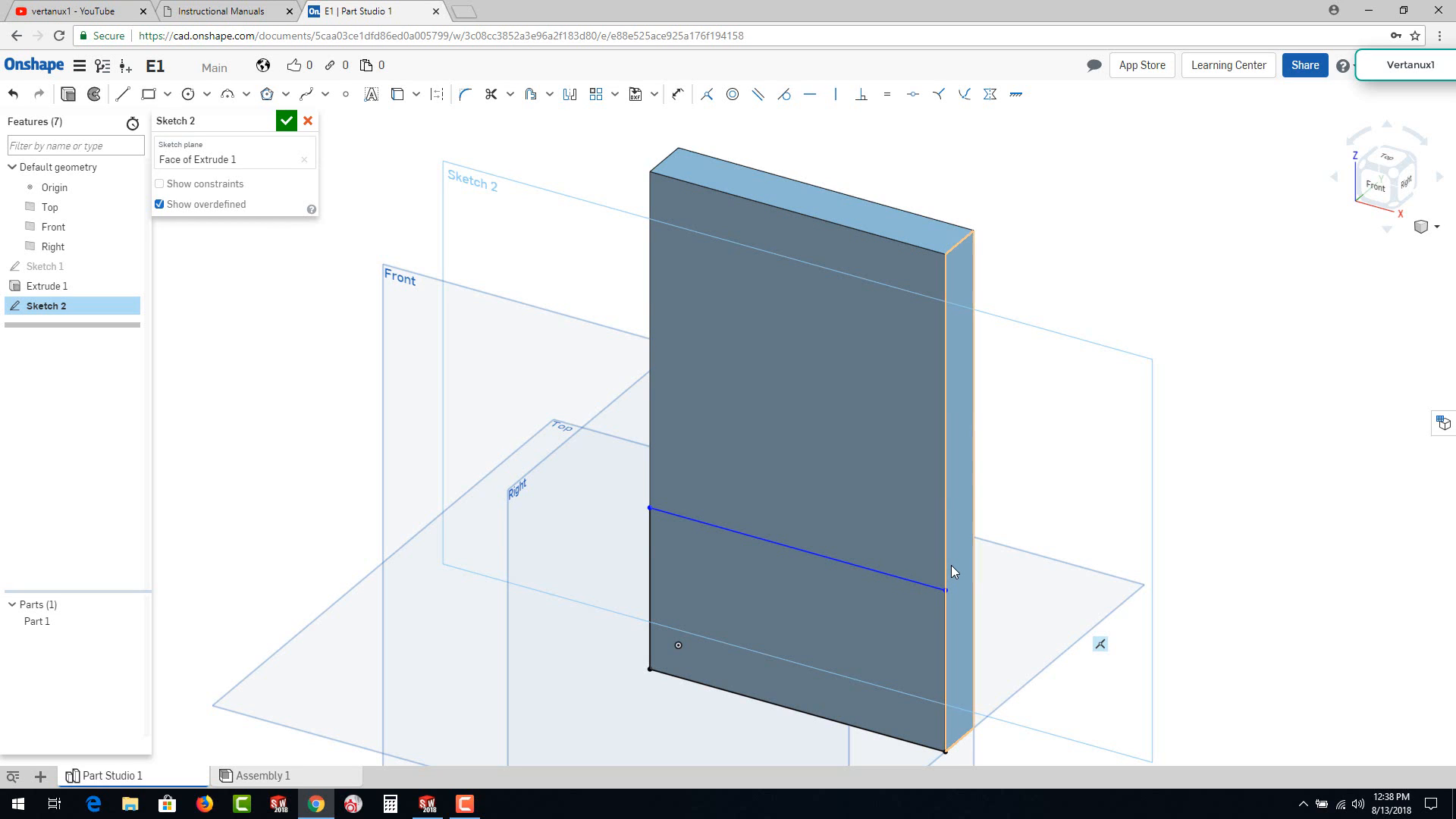
{"action": "left_click", "coordinate": [758, 544]}
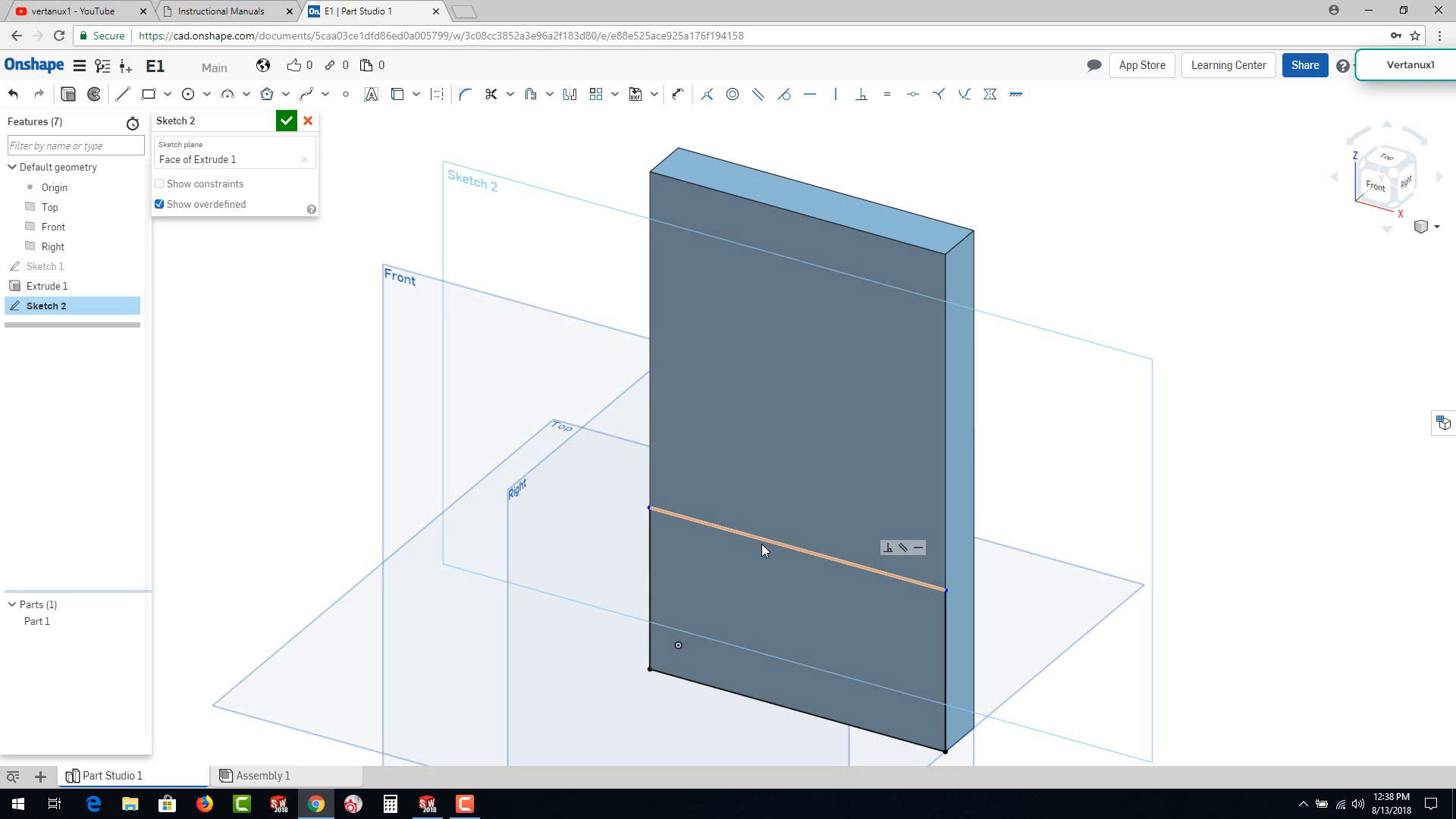
{"action": "key", "text": "Escape"}
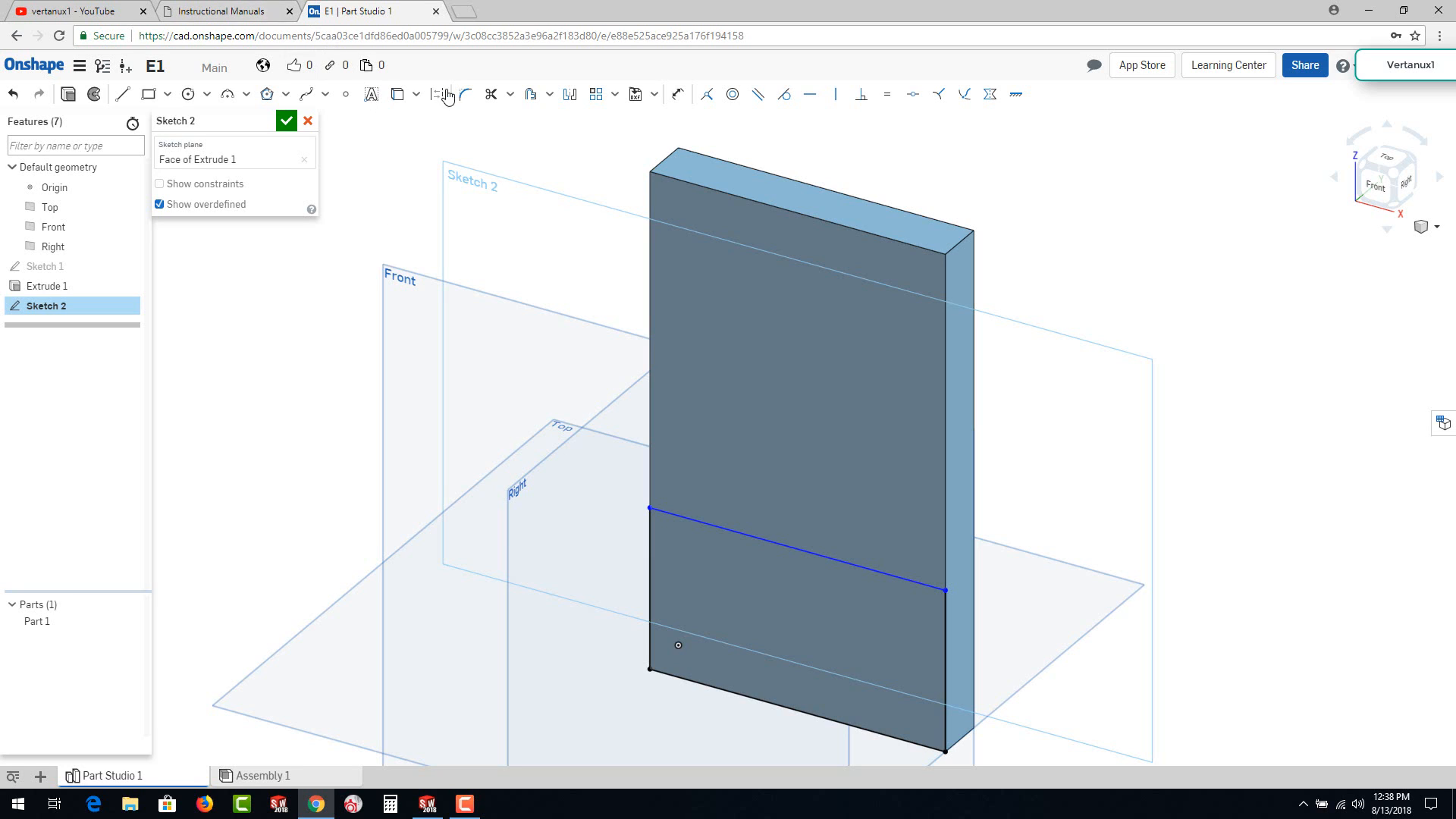
Step: Dimension the new rectangle's vertical side to 1.5 in
{"action": "left_click", "coordinate": [228, 94]}
{"action": "left_click", "coordinate": [673, 96]}
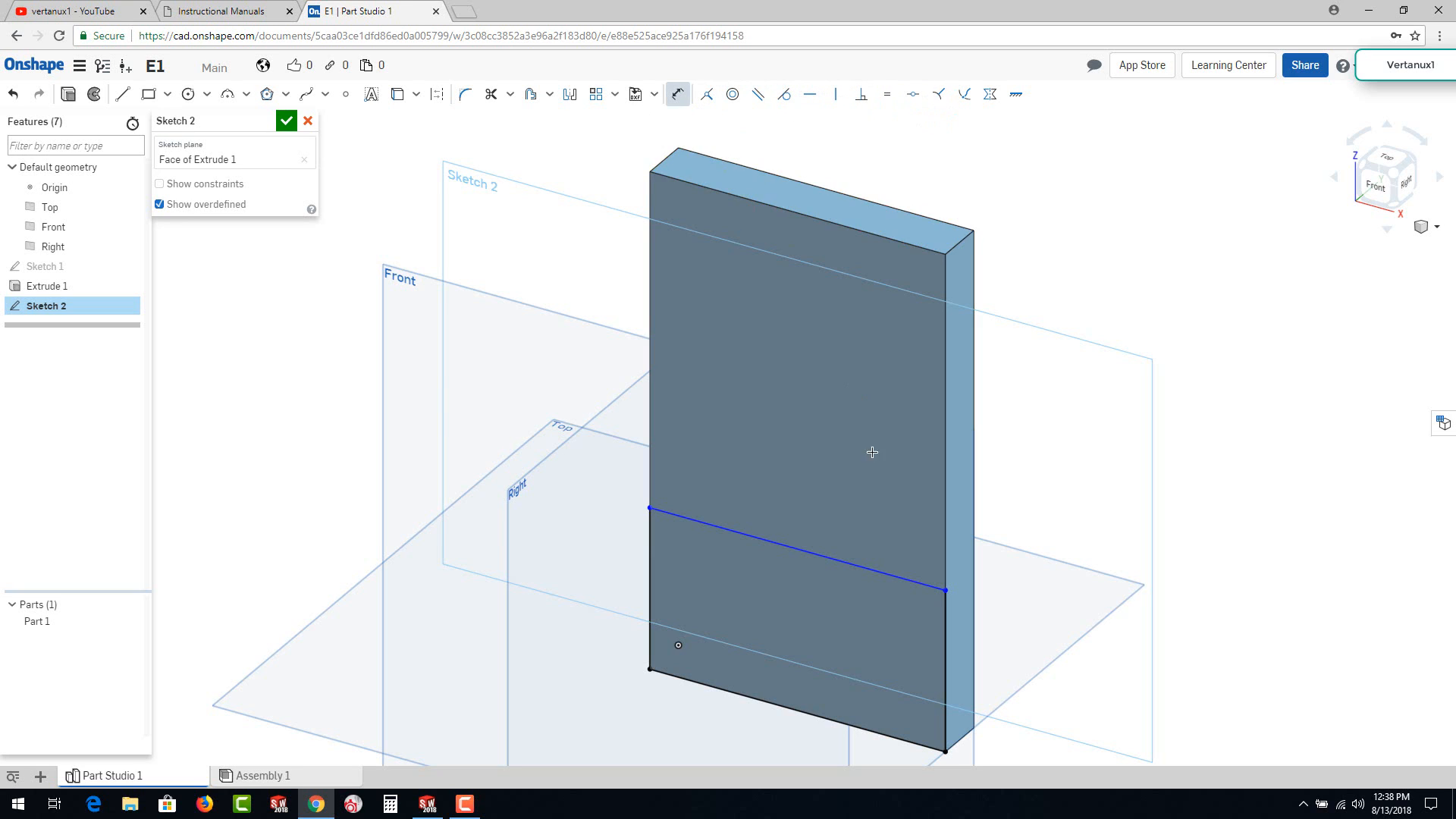
{"action": "left_click", "coordinate": [946, 658]}
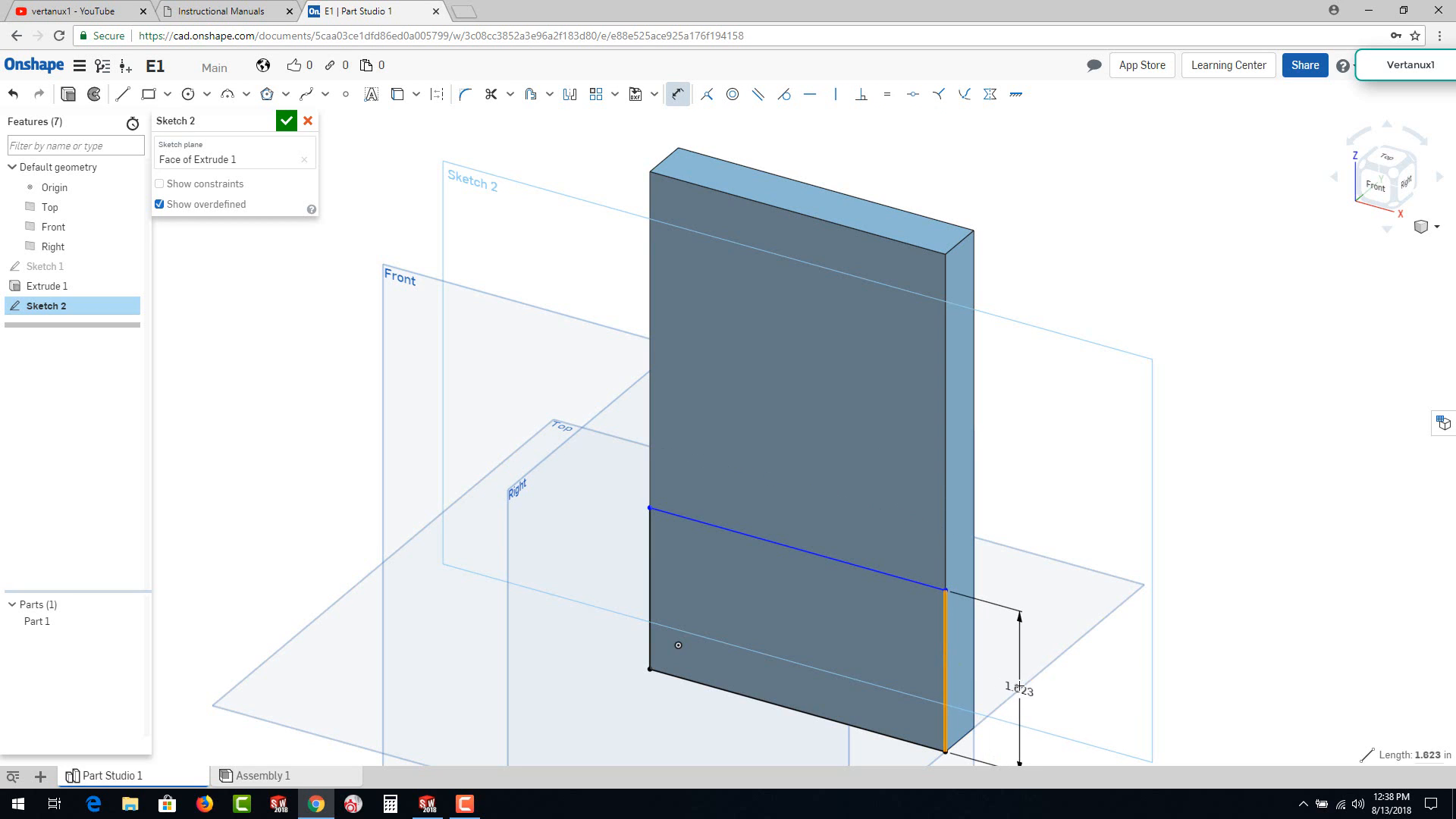
{"action": "left_click", "coordinate": [1019, 685]}
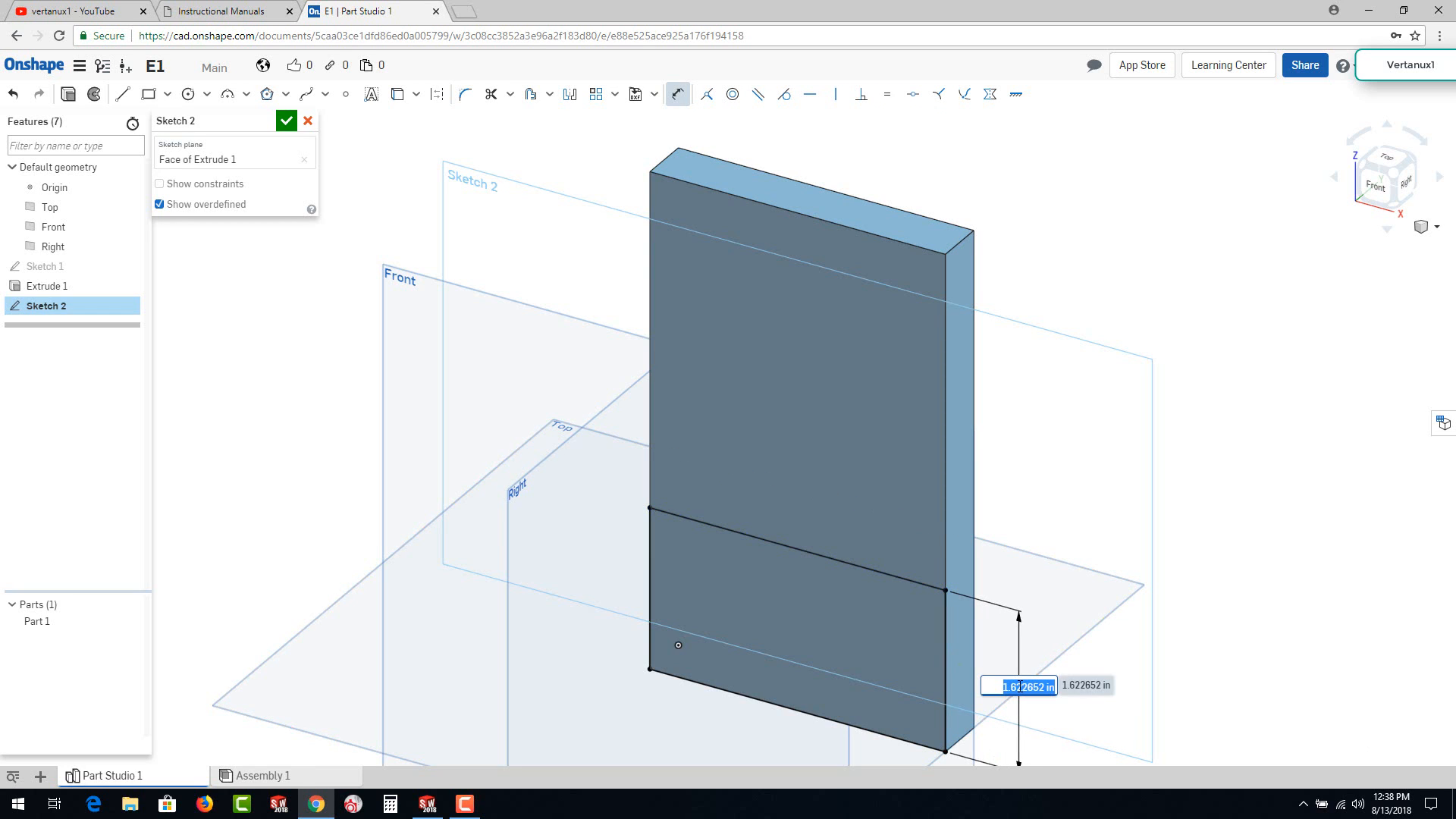
{"action": "type", "text": "1.5"}
{"action": "key", "text": "Return"}
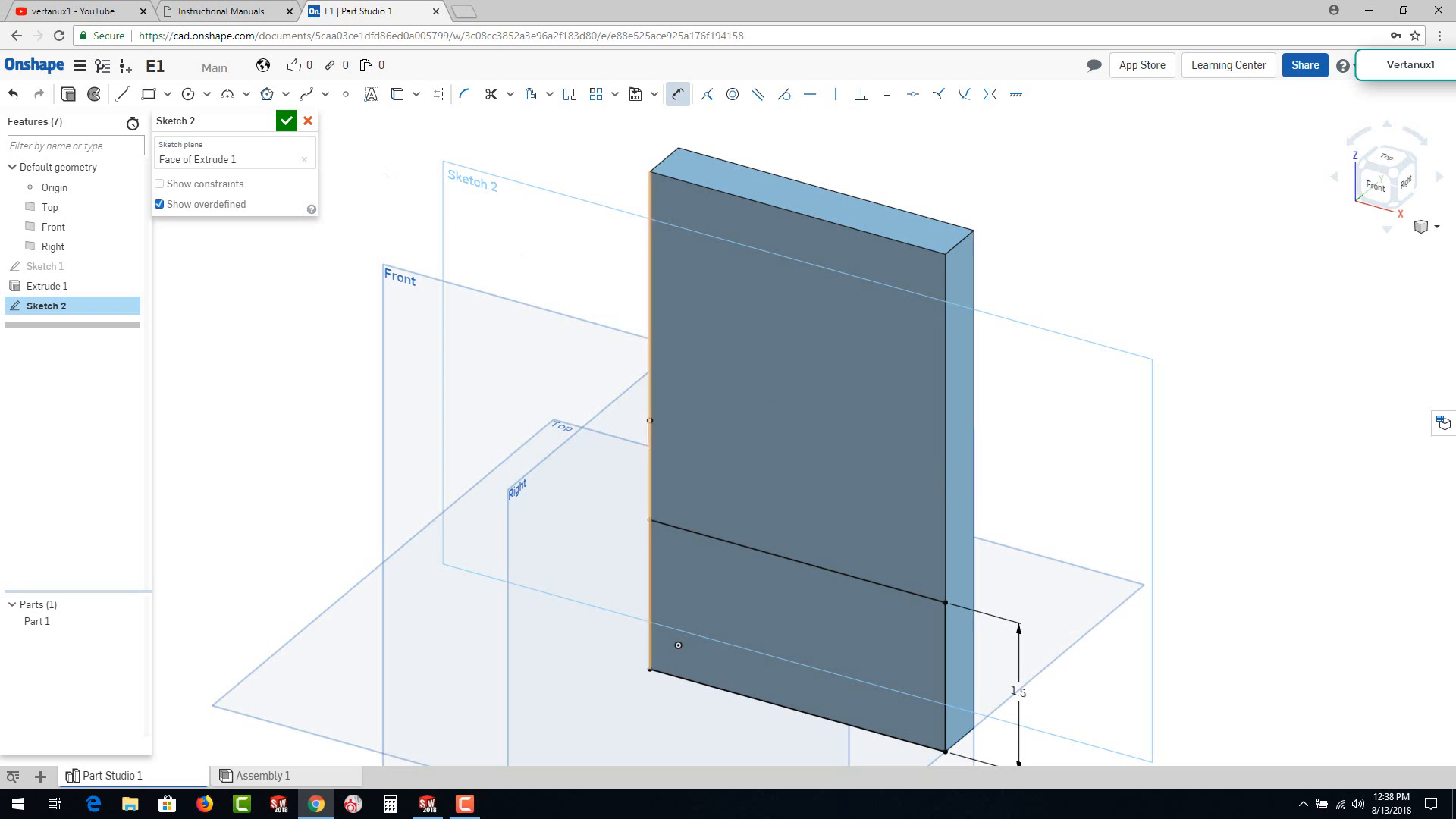
Step: Extrude the lower rectangle 0.5 in outward from the plate's front face, adding it to the existing part
{"action": "left_click", "coordinate": [69, 95]}
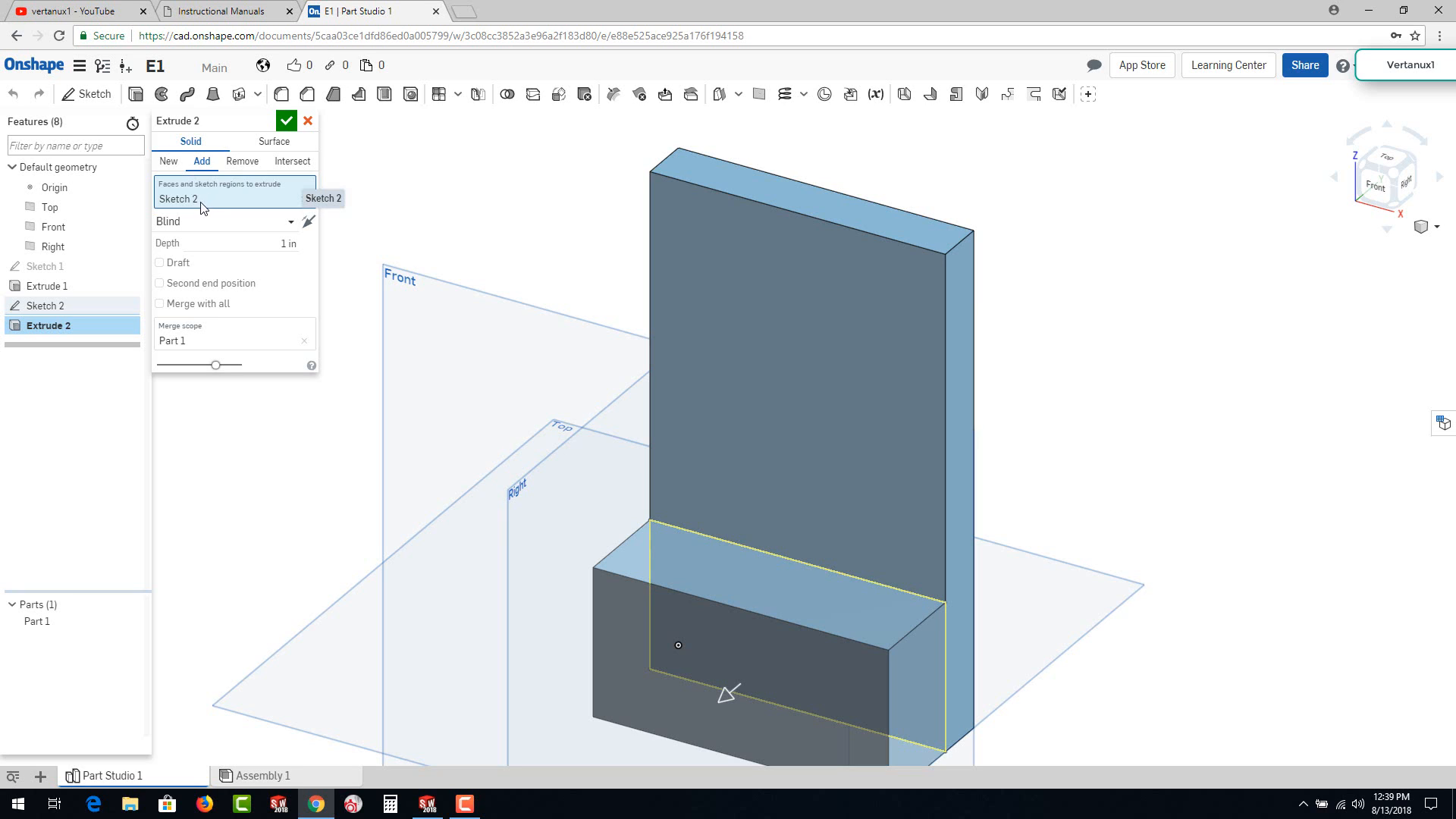
{"action": "left_click", "coordinate": [277, 242]}
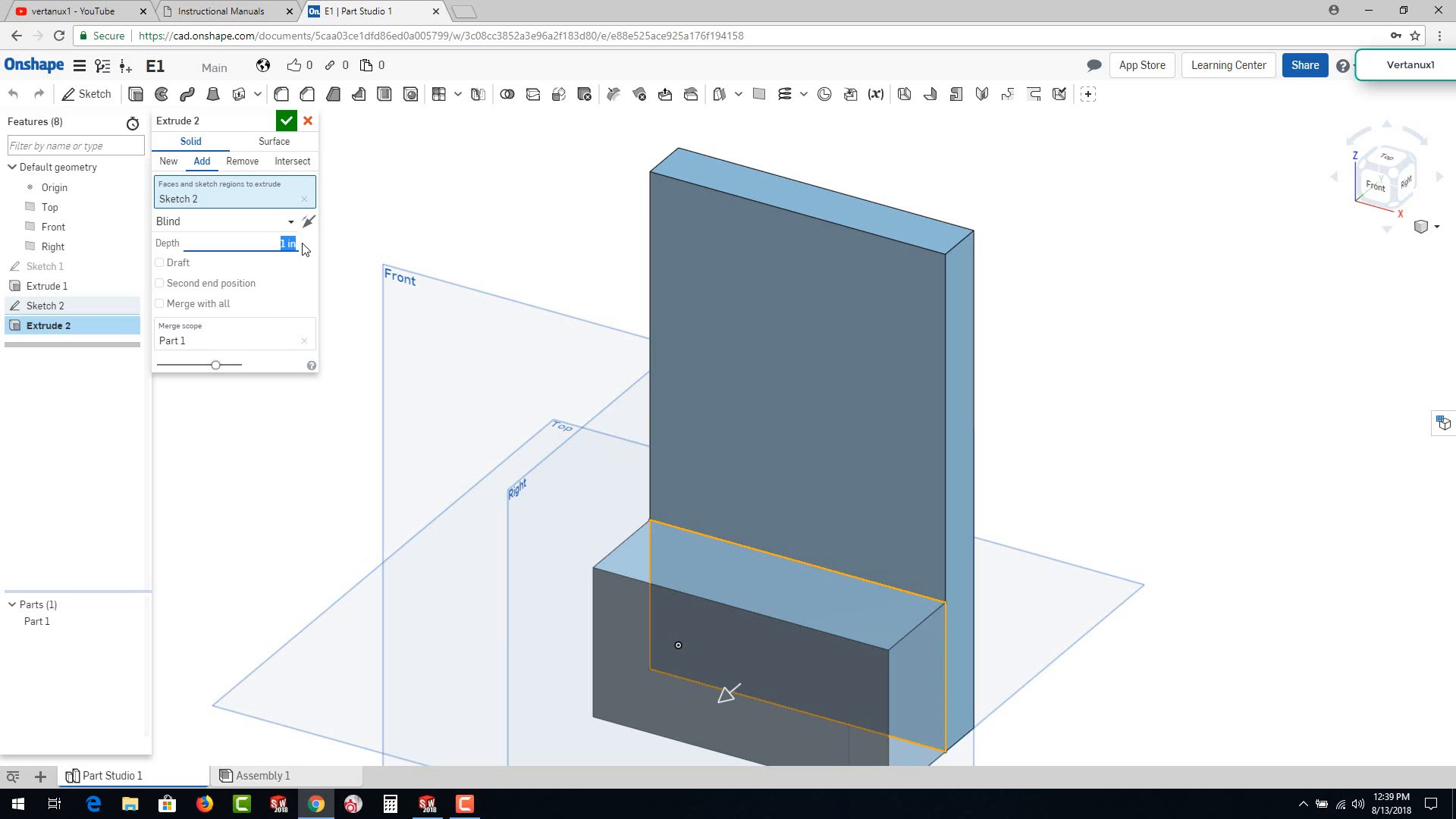
{"action": "type", "text": ".5"}
{"action": "key", "text": "Return"}
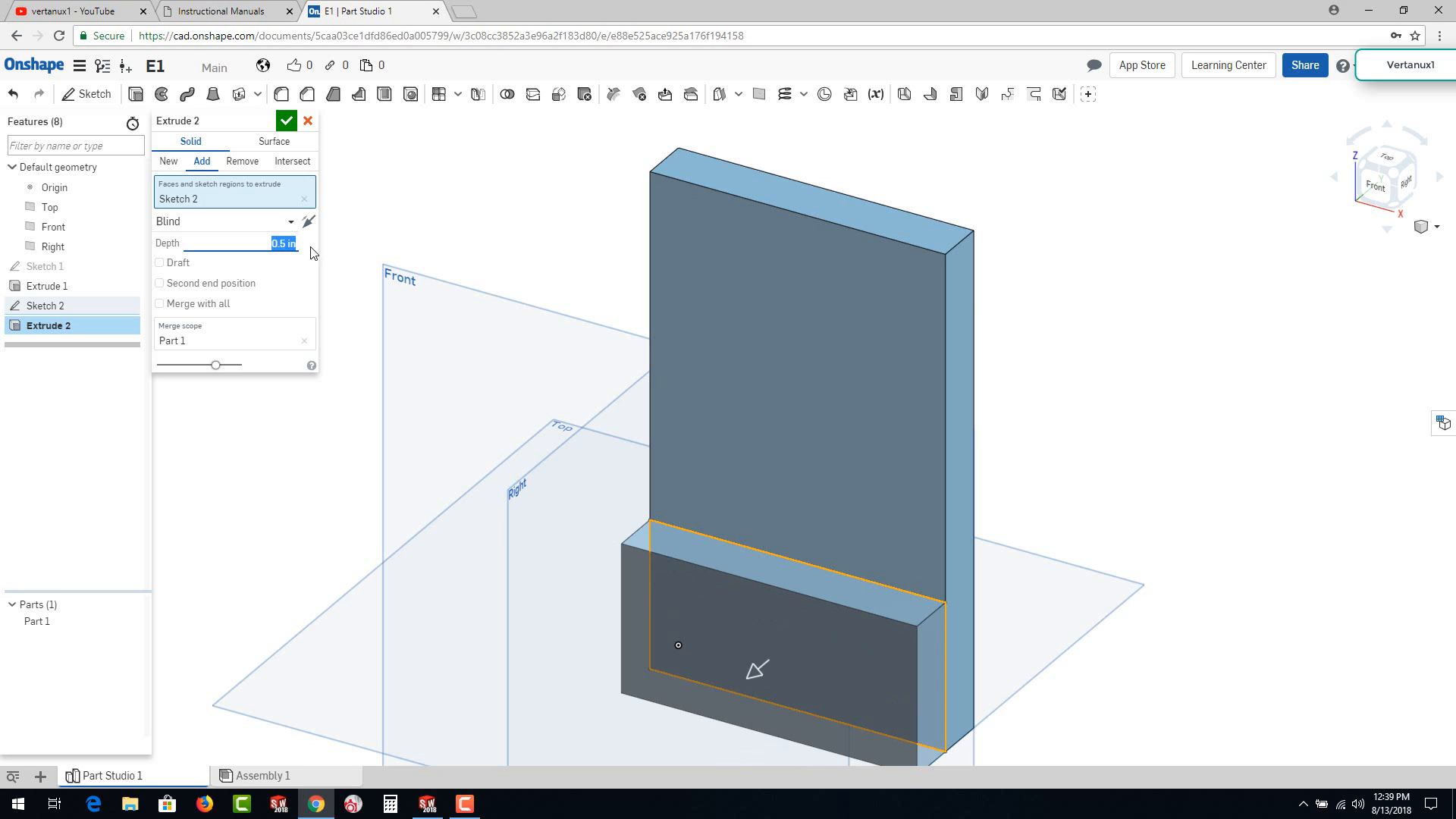
{"action": "left_click", "coordinate": [287, 122]}
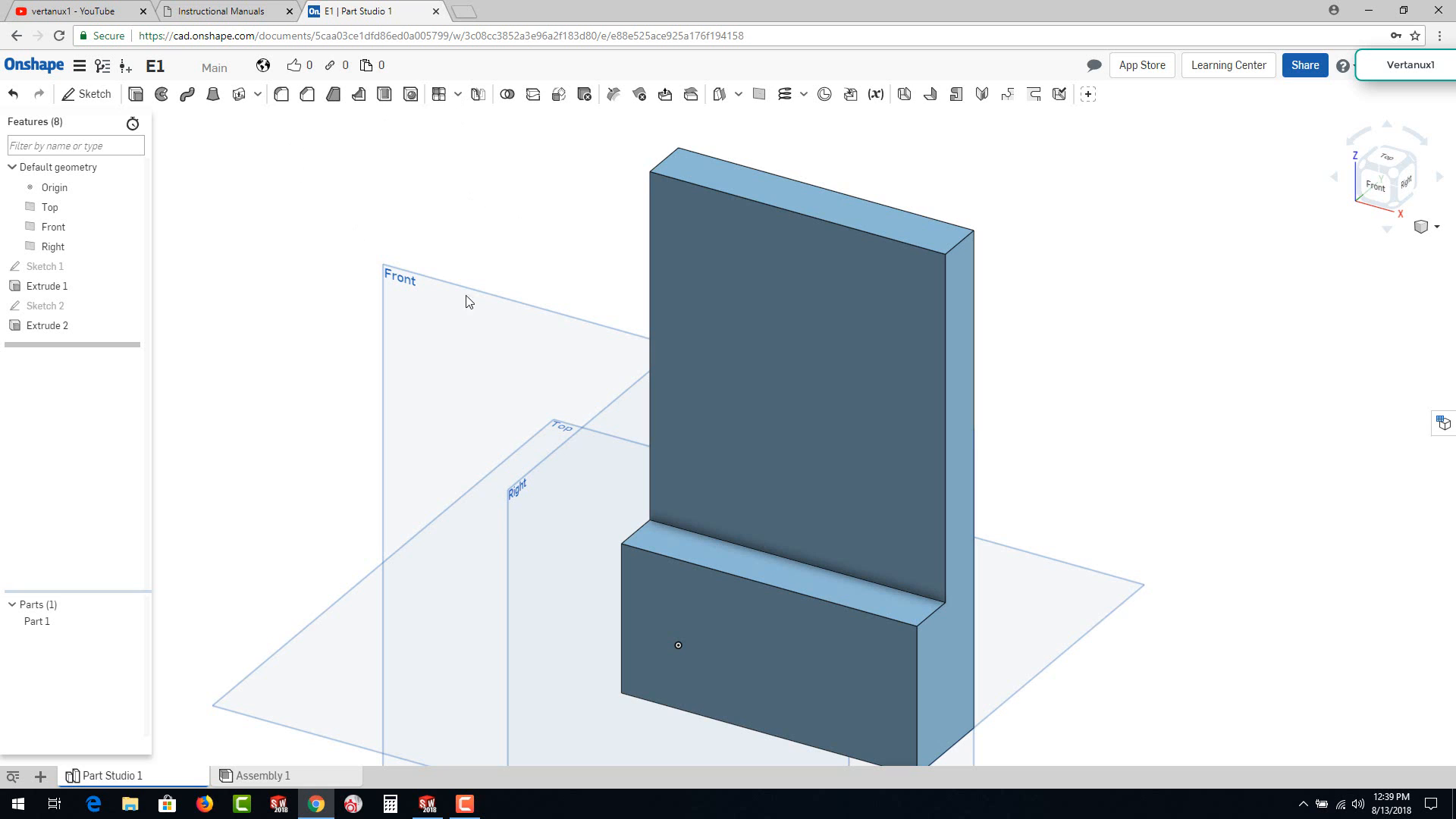
Step: Look at the stepped part in the isometric view
{"action": "left_click", "coordinate": [922, 620]}
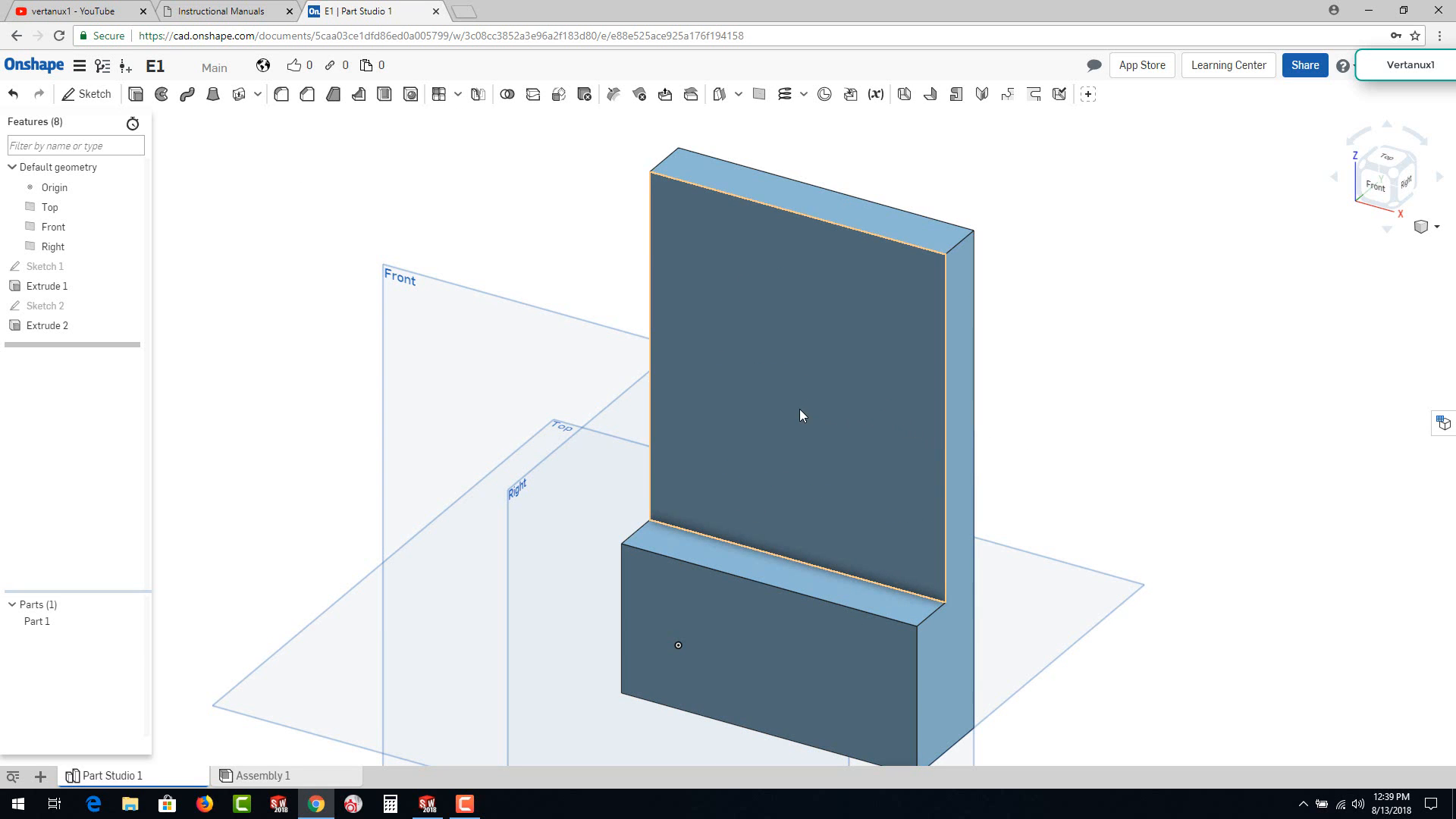
{"action": "left_click", "coordinate": [1391, 161]}
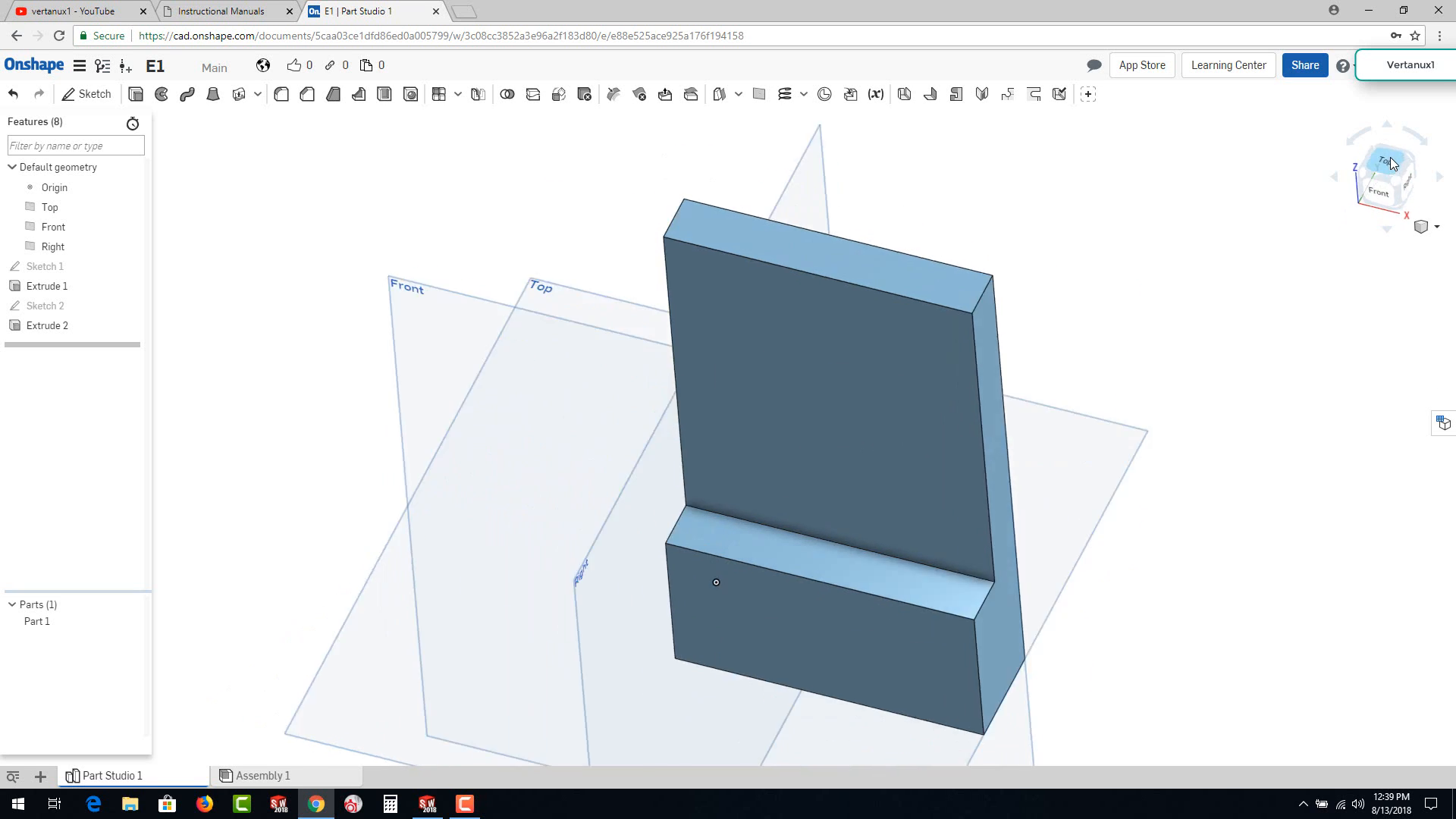
{"action": "left_click", "coordinate": [1423, 231]}
{"action": "left_click", "coordinate": [1337, 250]}
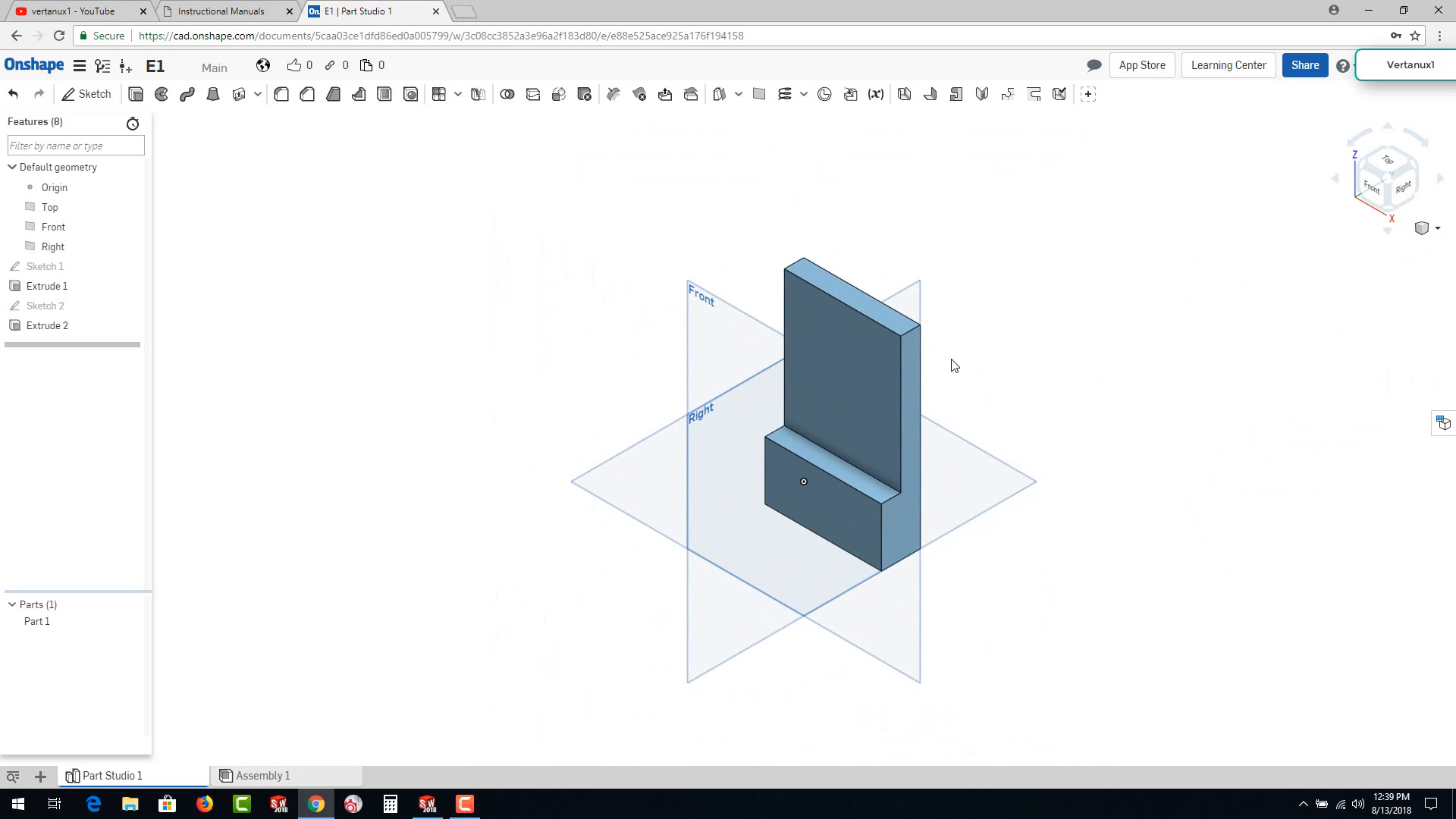
Step: Examine the stepped part up close from several rotated views, including the isometric one
{"action": "scroll", "coordinate": [906, 420], "scroll_direction": "down", "scroll_amount": 2}
{"action": "scroll", "coordinate": [884, 425], "scroll_direction": "up", "scroll_amount": 5}
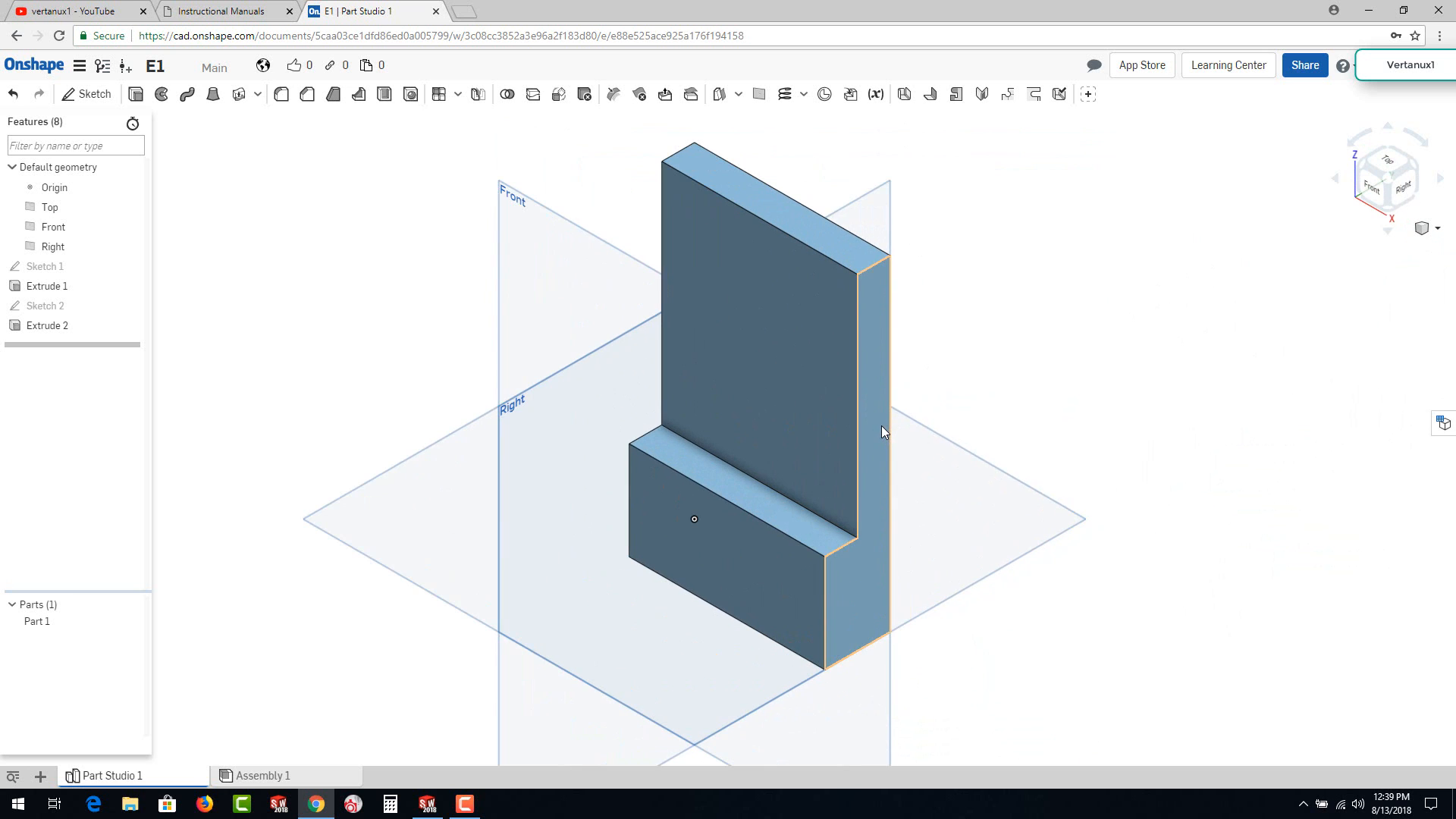
{"action": "key", "text": "Right"}
{"action": "key", "text": "Right"}
{"action": "key", "text": "Right"}
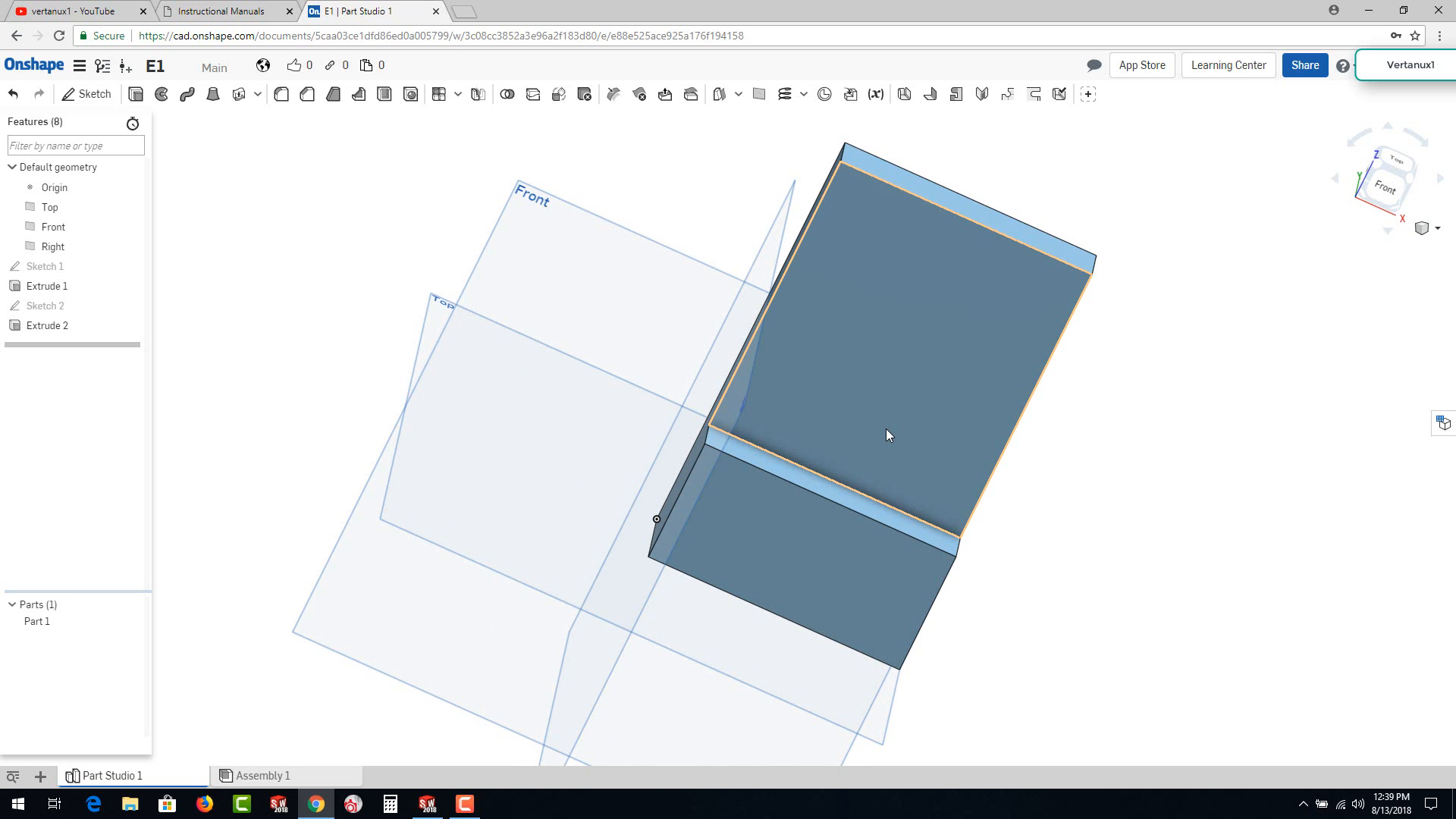
{"action": "key", "text": "Left"}
{"action": "key", "text": "Left"}
{"action": "key", "text": "Left"}
{"action": "key", "text": "Right"}
{"action": "key", "text": "Right"}
{"action": "key", "text": "Right"}
{"action": "key", "text": "shift+7"}
{"action": "key", "text": "shift+7"}
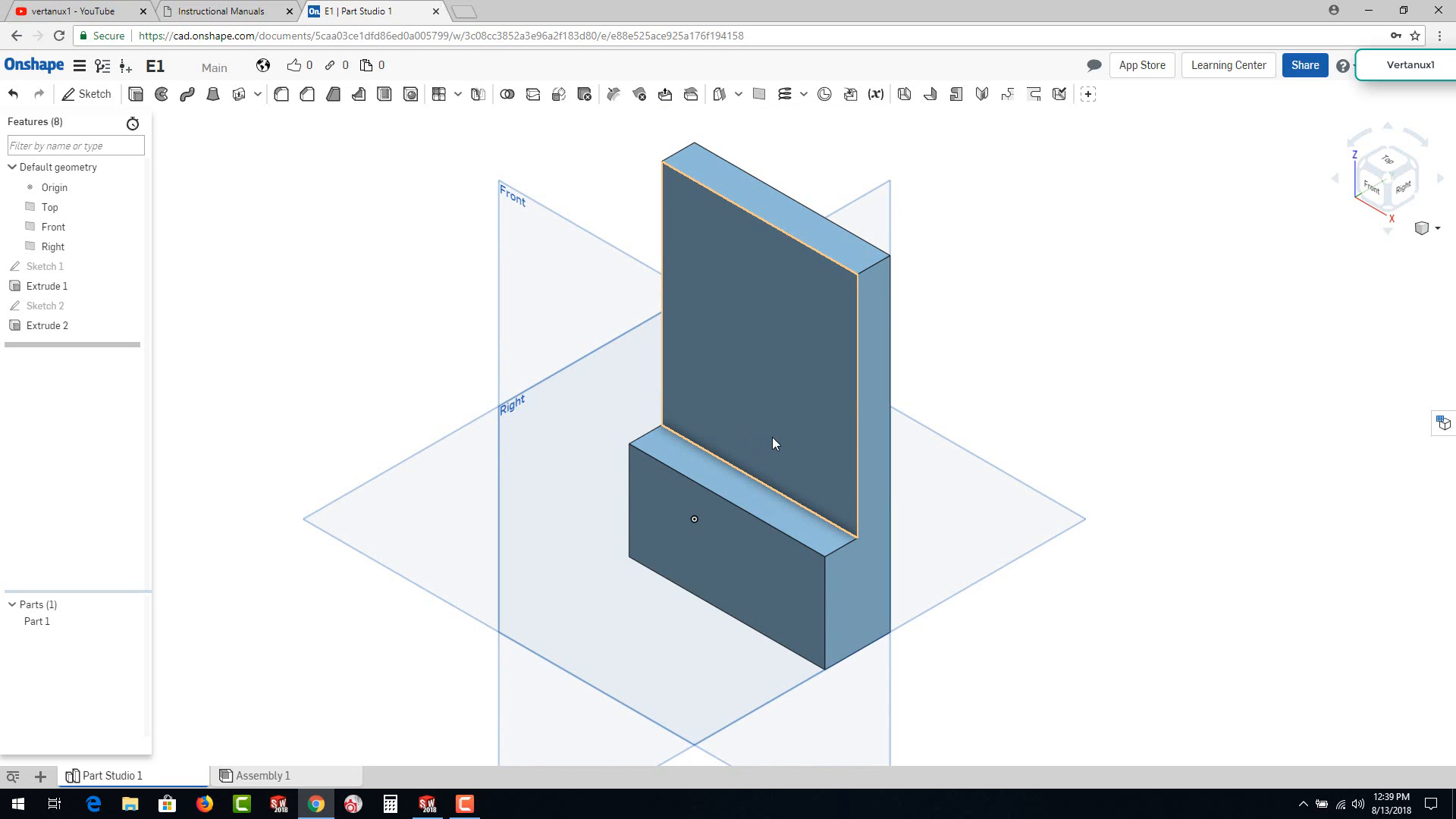
{"action": "right_click_drag", "start_coordinate": [775, 435], "coordinate": [796, 388]}
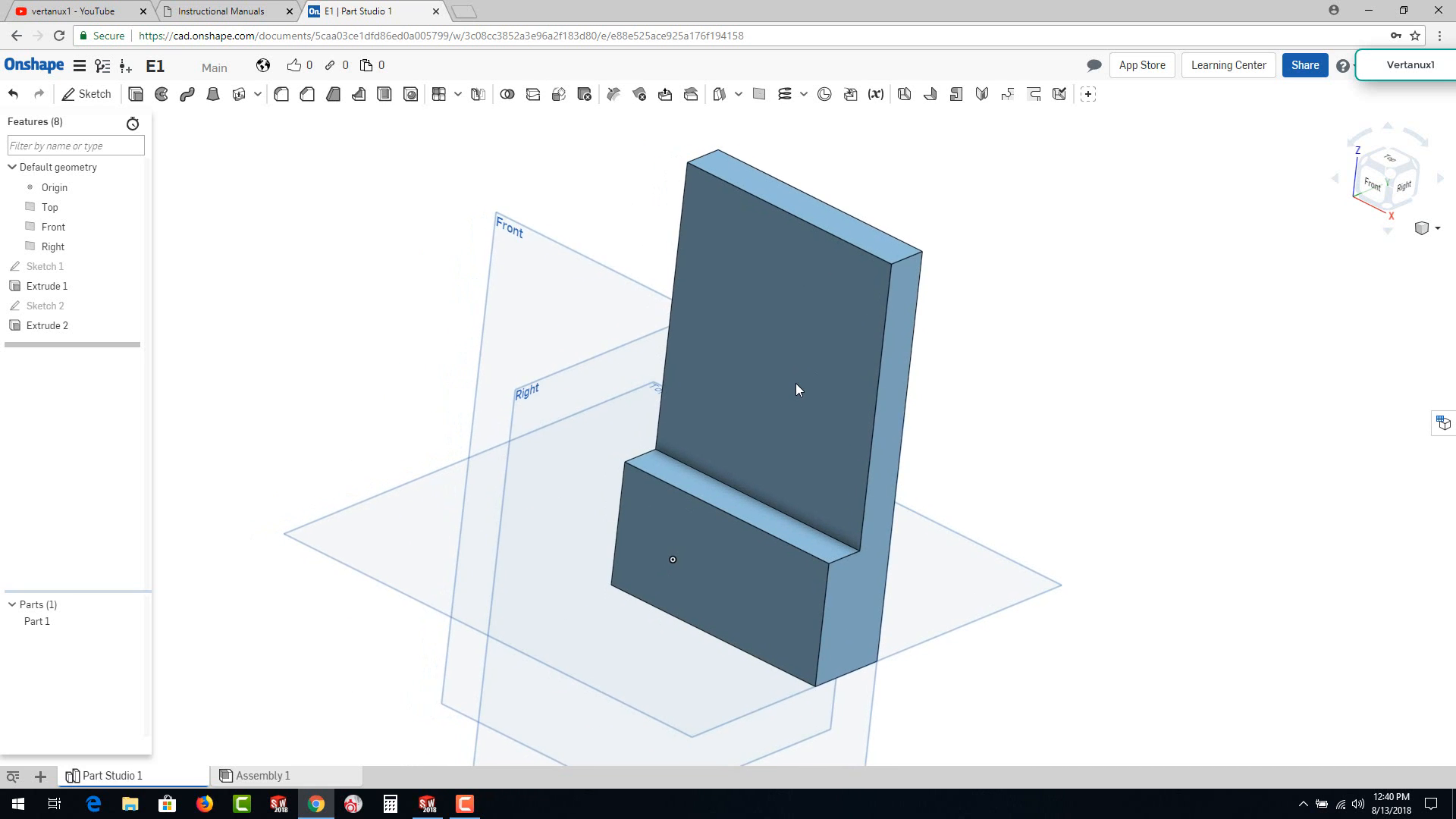
{"action": "mouse_move", "coordinate": [796, 390]}
{"action": "middle_mouse_down"}
{"action": "mouse_move", "coordinate": [716, 388]}
{"action": "mouse_move", "coordinate": [844, 383]}
{"action": "mouse_move", "coordinate": [685, 384]}
{"action": "mouse_move", "coordinate": [837, 371]}
{"action": "mouse_move", "coordinate": [791, 382]}
{"action": "middle_mouse_up"}
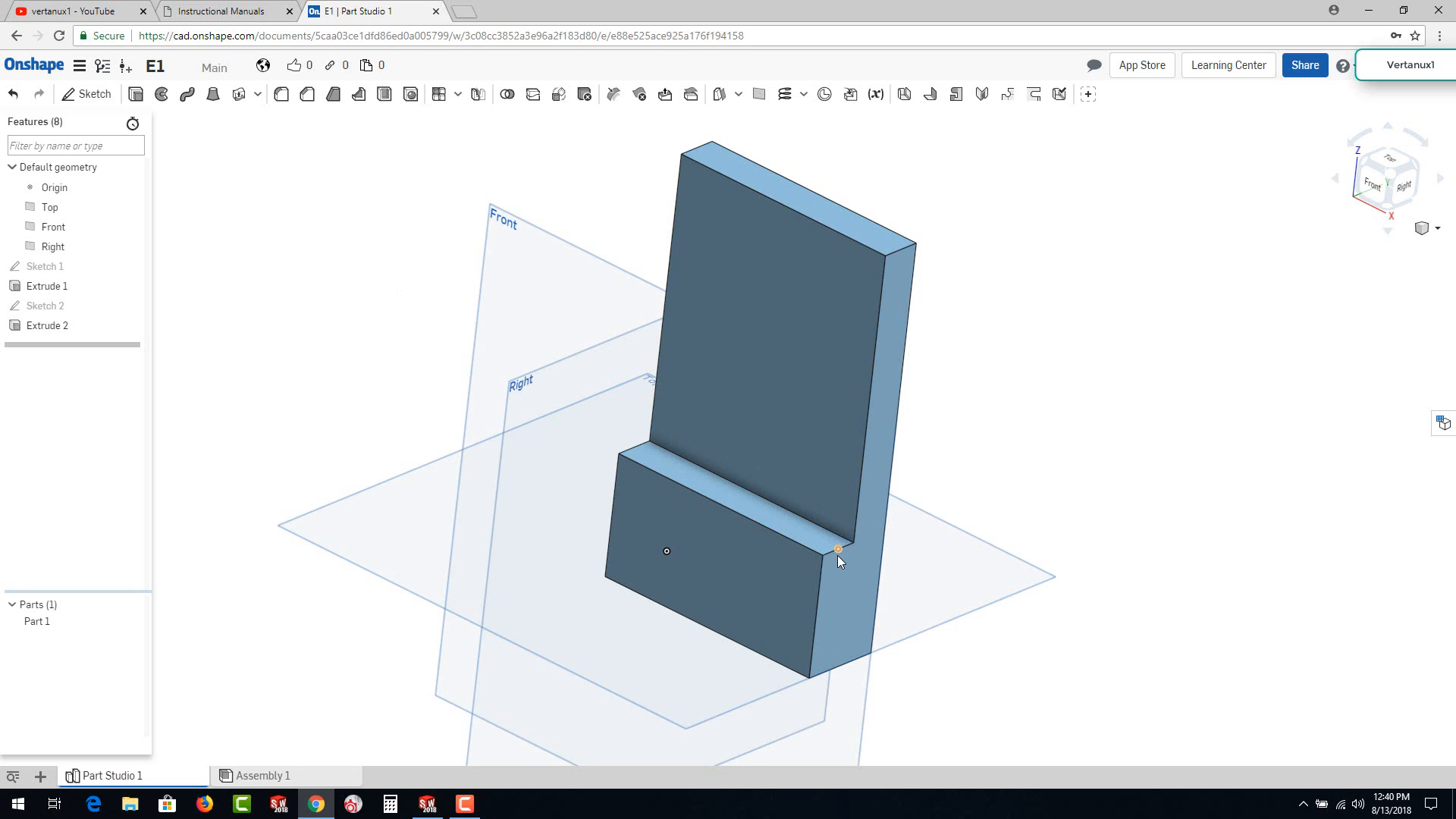
Step: Fillet the upper right corner edges of the tall plate and the front block with a 1 in radius
{"action": "left_click", "coordinate": [283, 96]}
{"action": "left_click", "coordinate": [290, 215]}
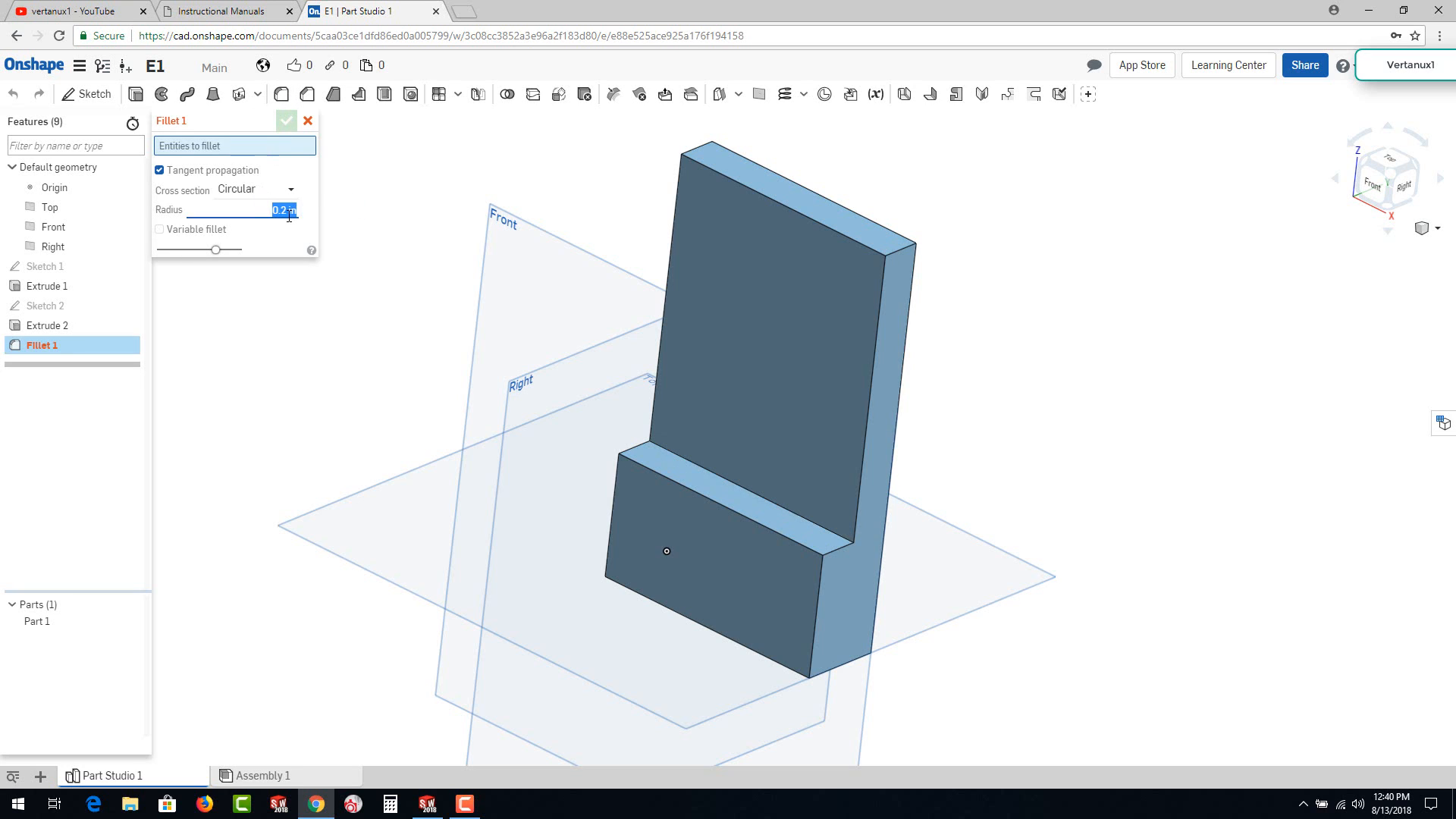
{"action": "type", "text": "1"}
{"action": "left_click", "coordinate": [898, 255]}
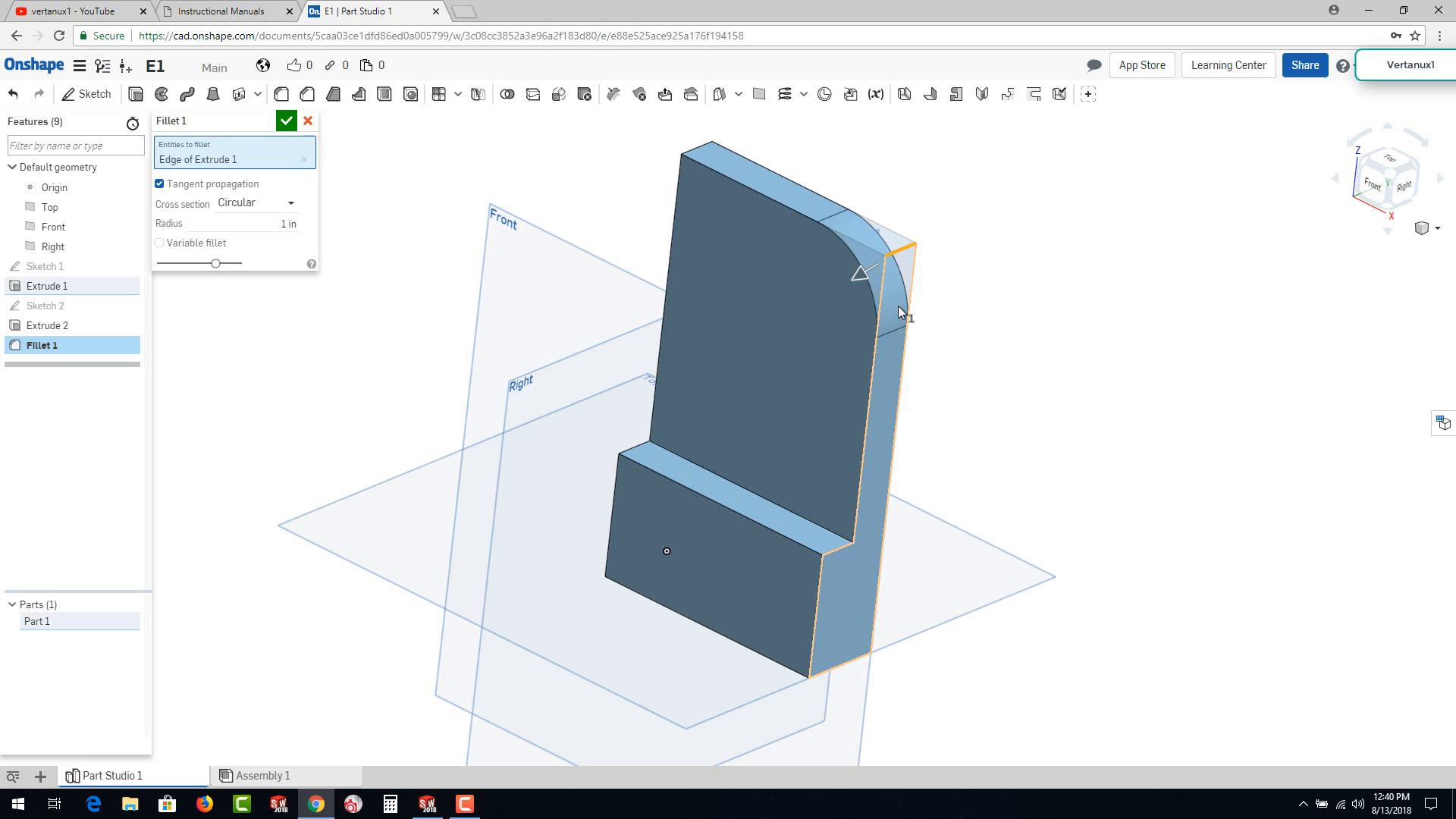
{"action": "left_click", "coordinate": [836, 554]}
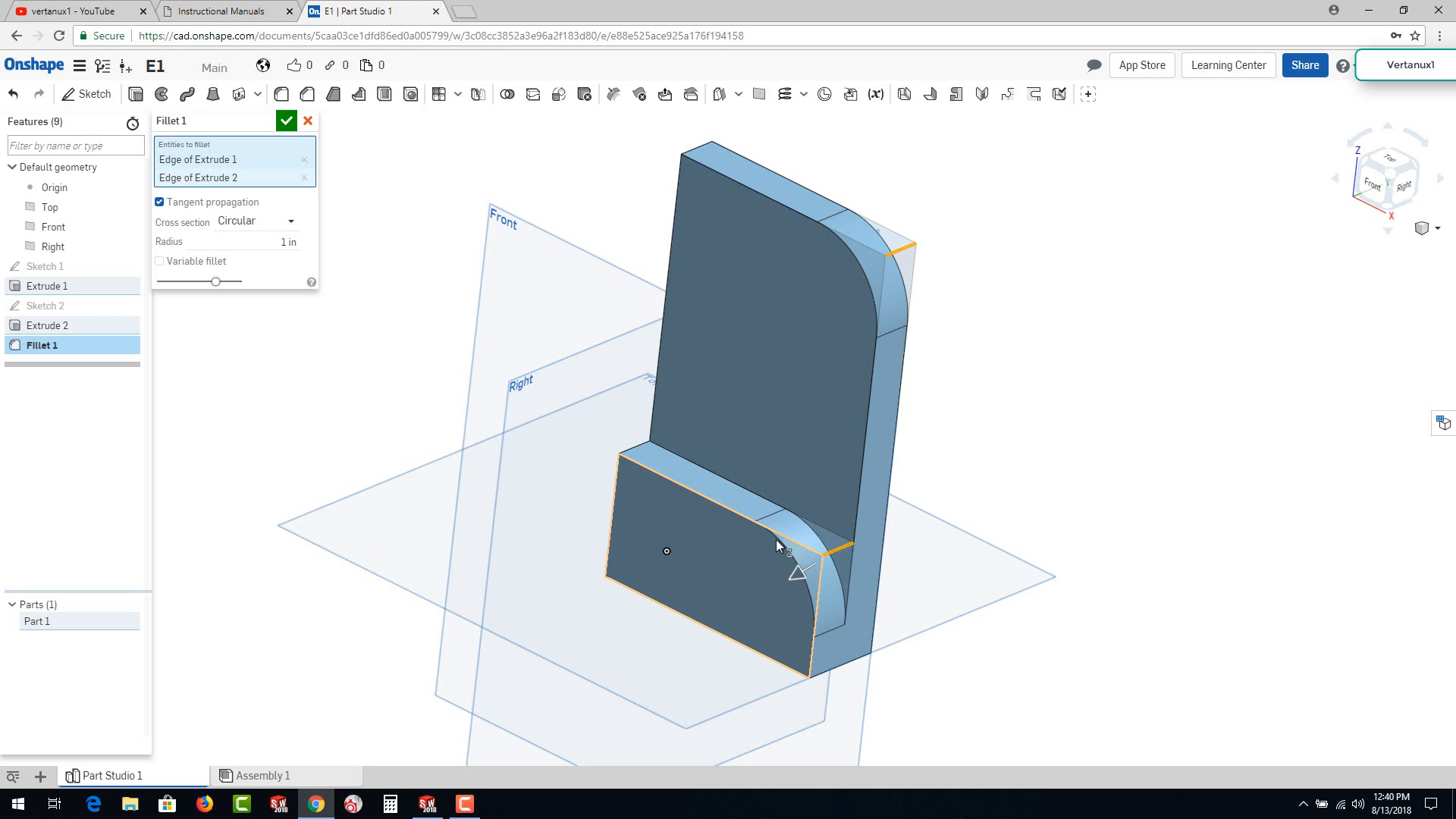
{"action": "left_click", "coordinate": [285, 122]}
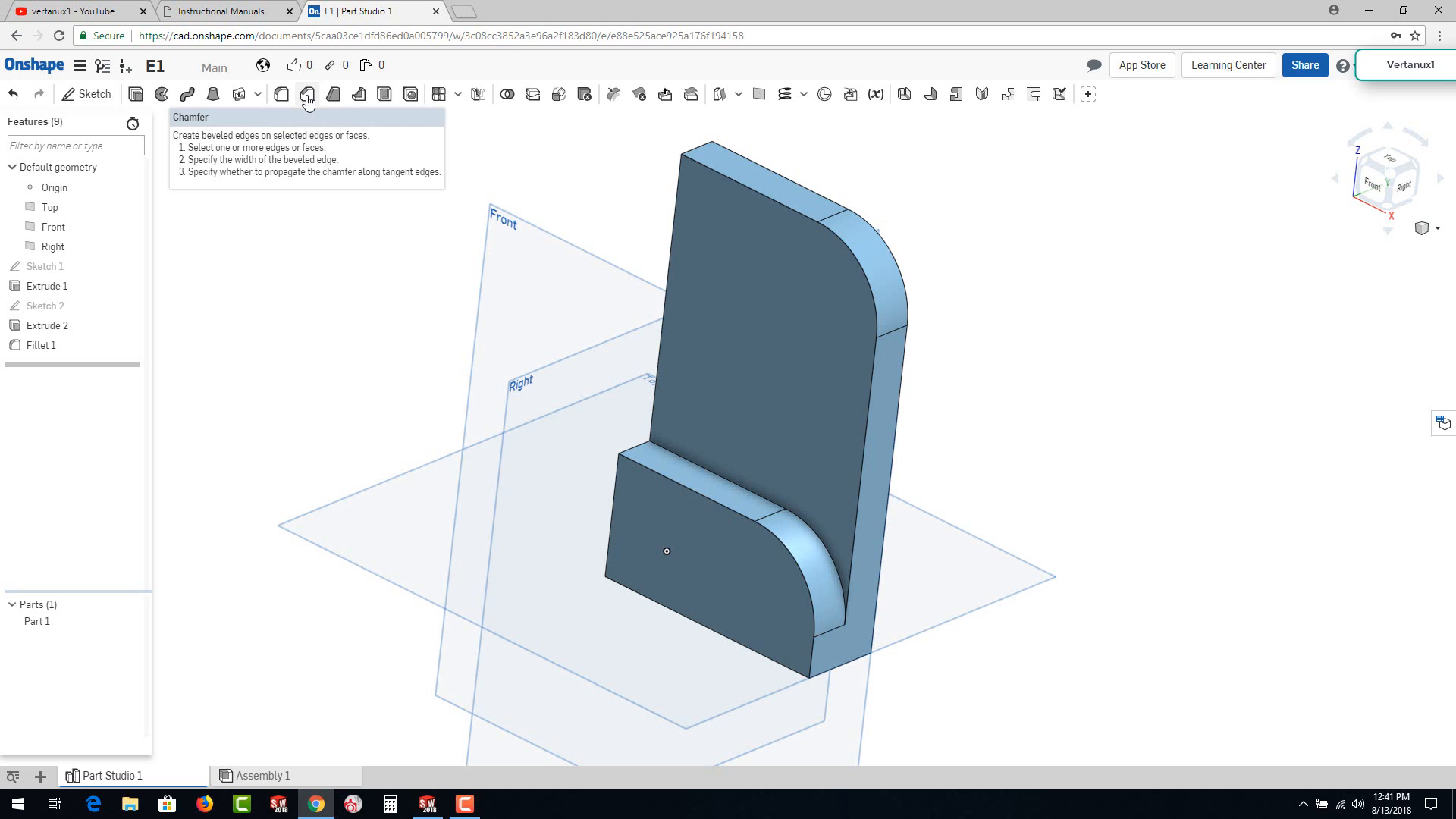
Step: Chamfer the front outer edges of the plate and the lower block with an equal distance of 0.125 in
{"action": "left_click", "coordinate": [307, 95]}
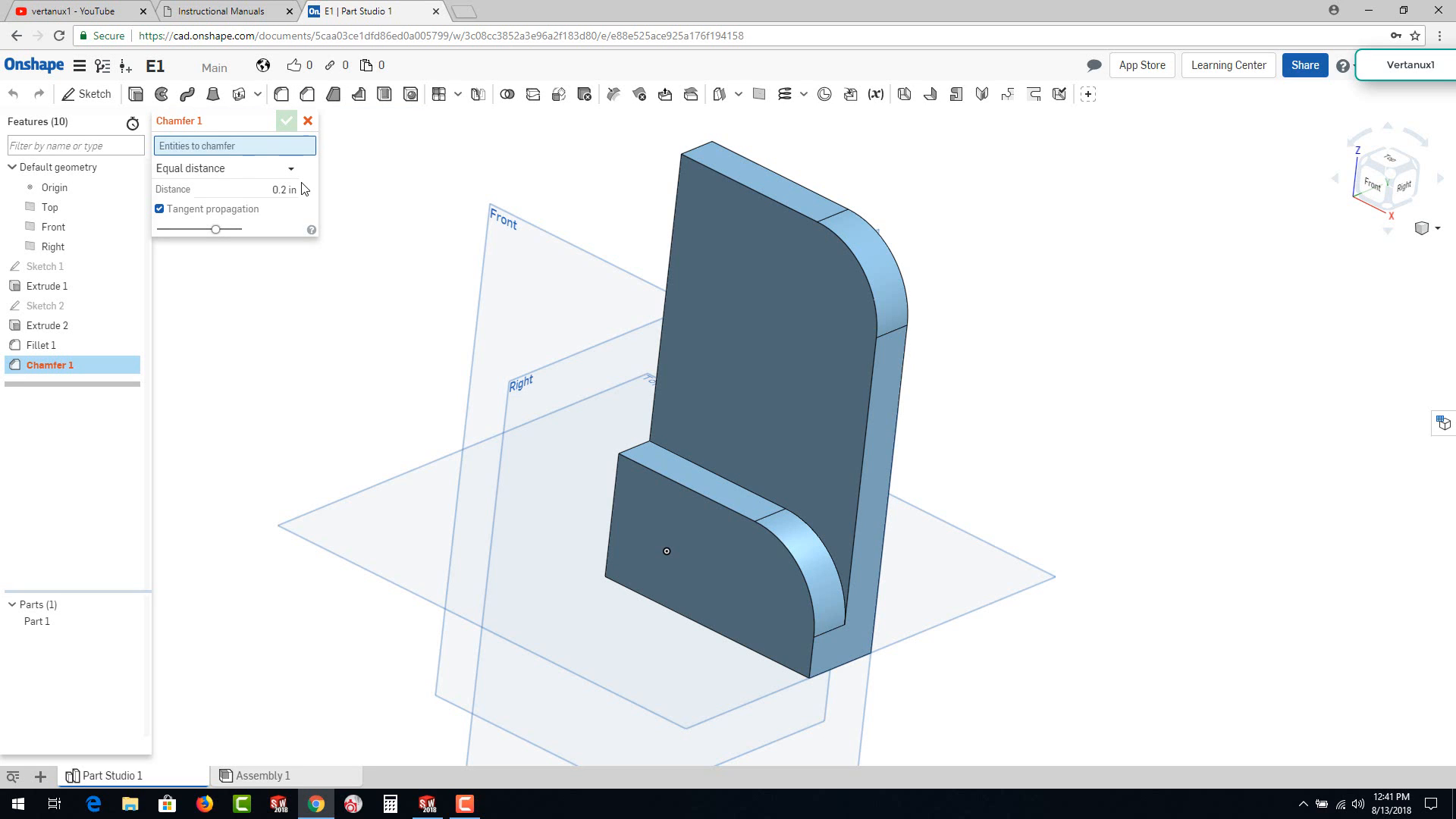
{"action": "left_click", "coordinate": [289, 188]}
{"action": "key", "text": "BackSpace"}
{"action": "left_click", "coordinate": [866, 431]}
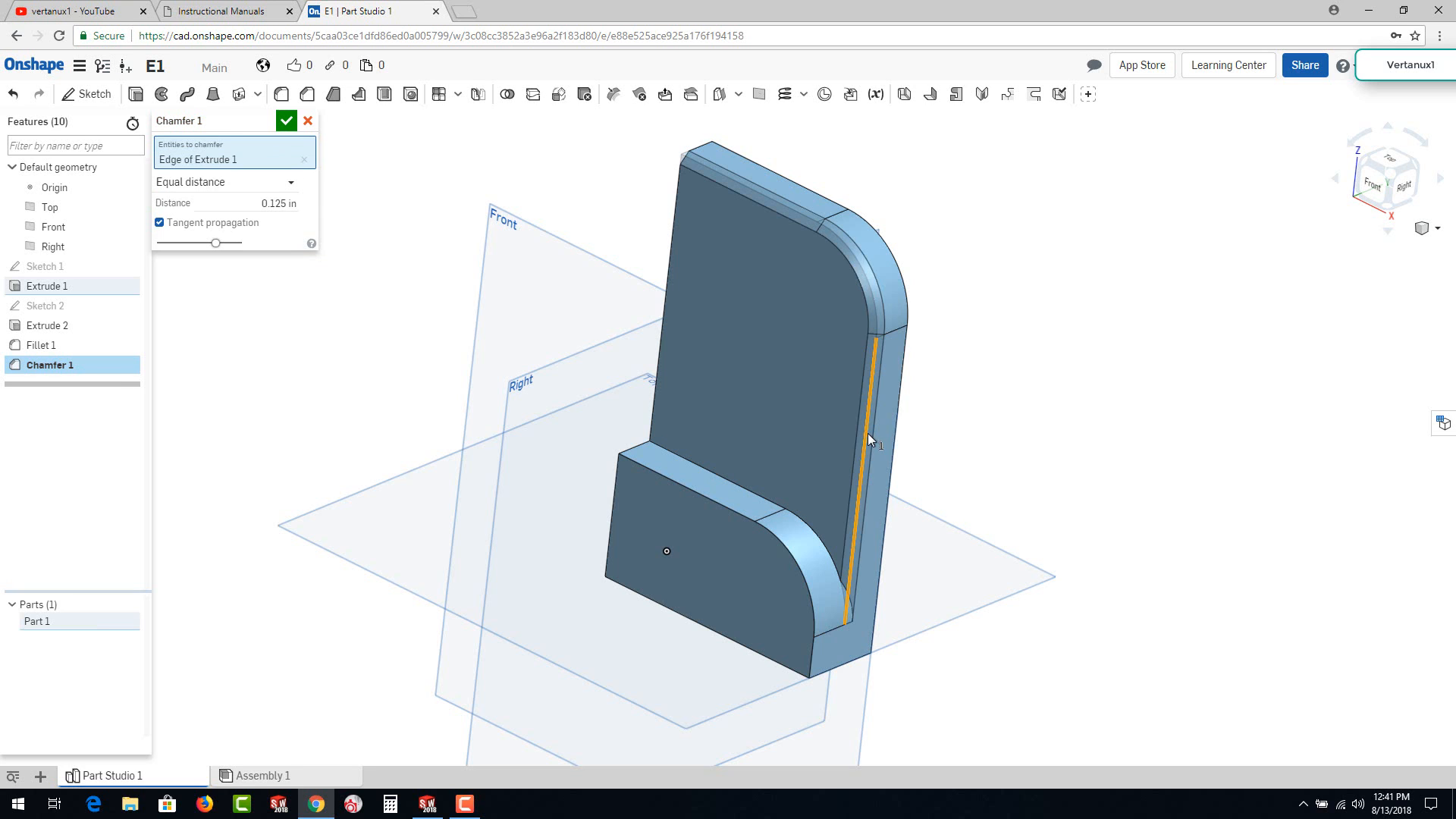
{"action": "left_click", "coordinate": [776, 543]}
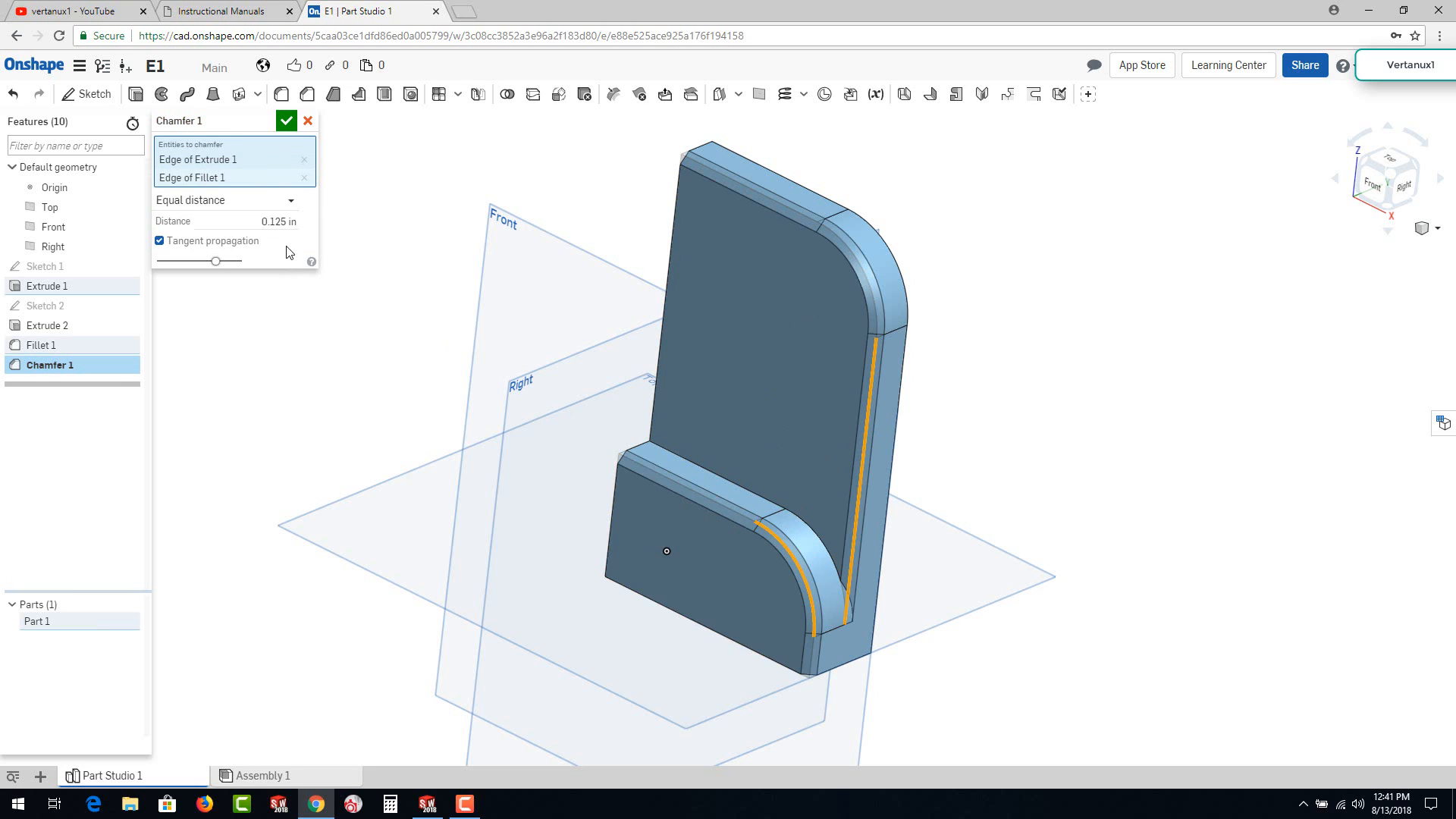
{"action": "left_click", "coordinate": [286, 121]}
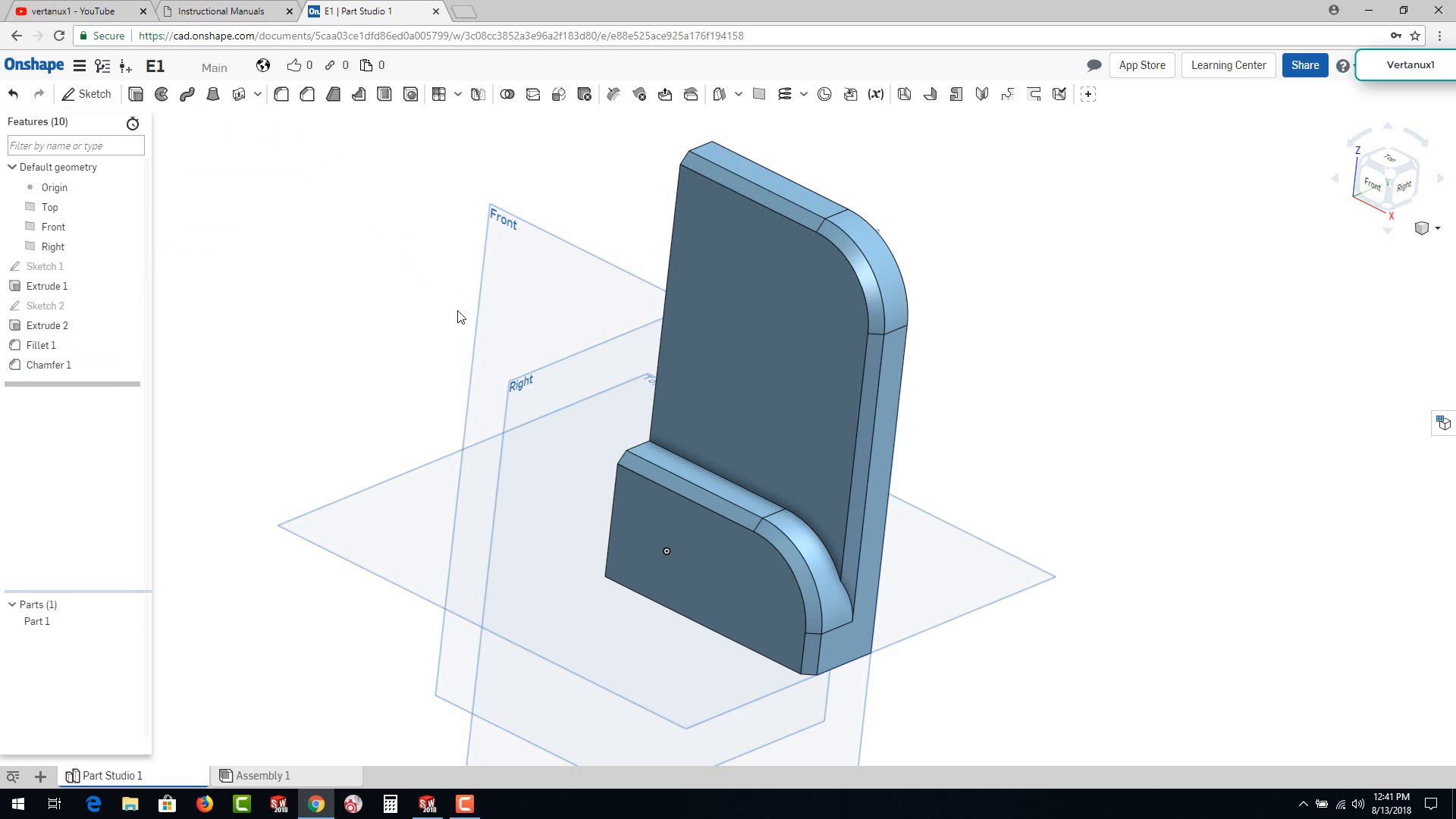
Step: Sketch a 0.75 in diameter circle on the upper part of the plate's front face
{"action": "right_click_drag", "start_coordinate": [986, 426], "coordinate": [1040, 416]}
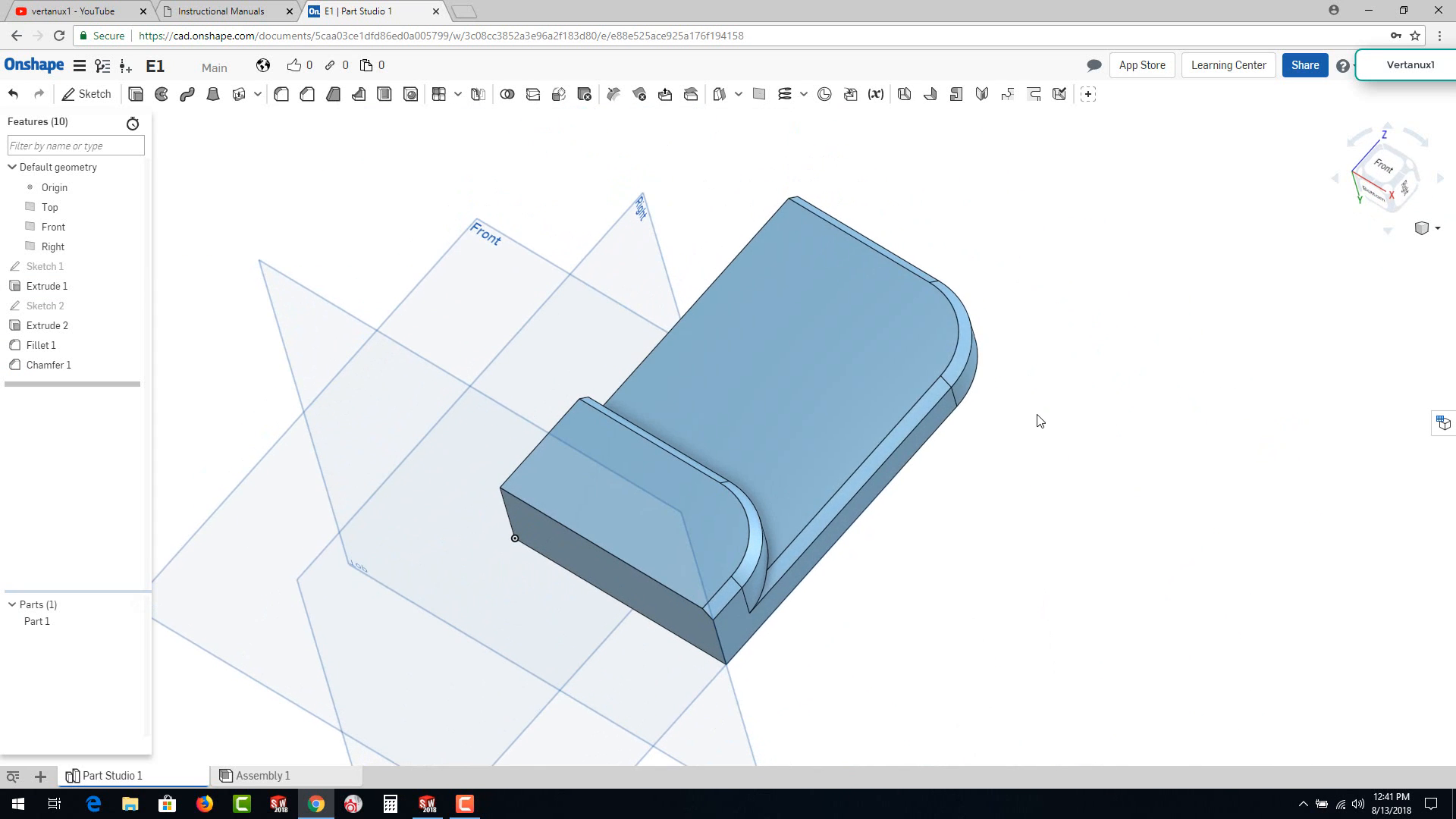
{"action": "right_click", "coordinate": [800, 302]}
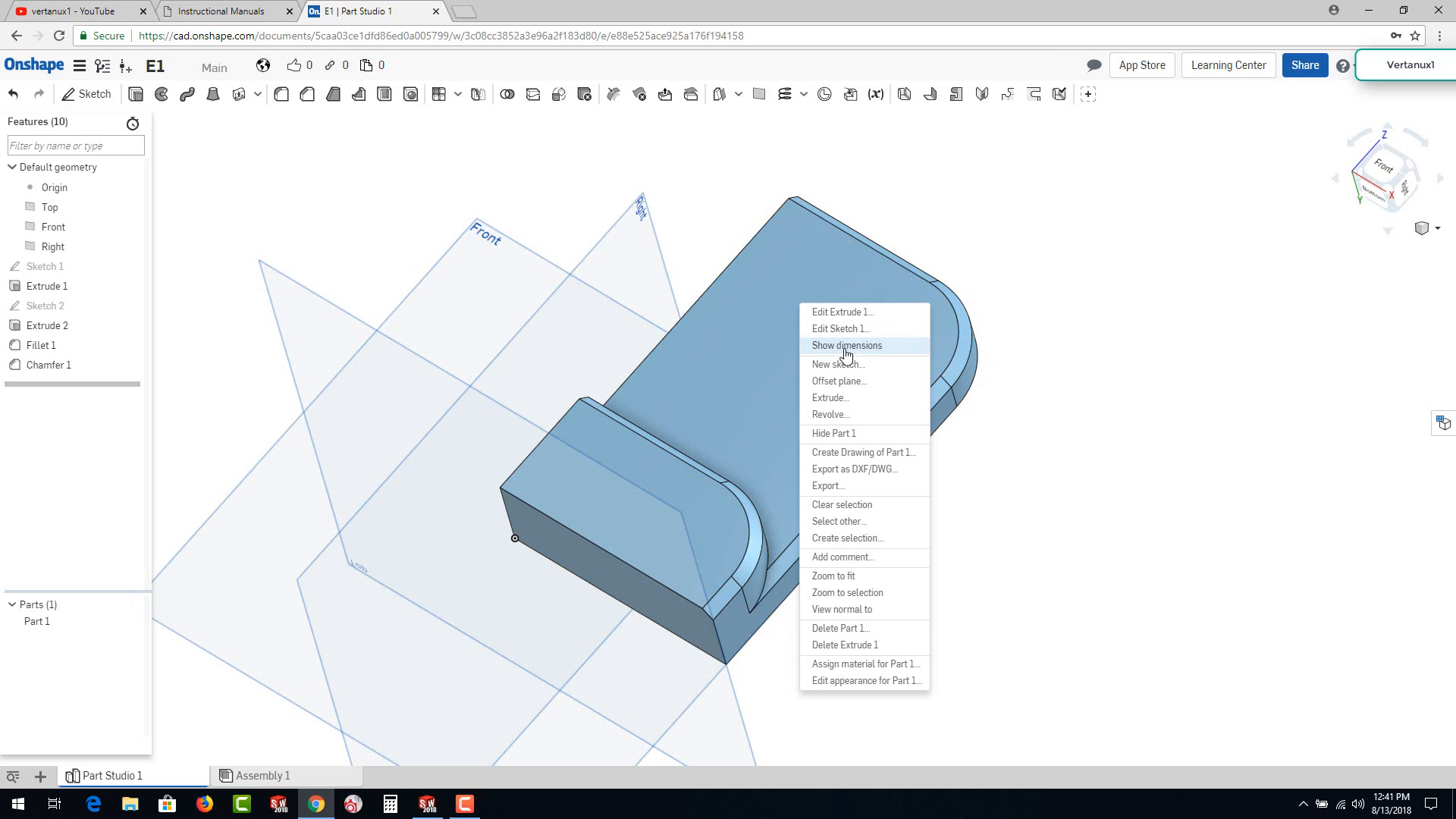
{"action": "left_click", "coordinate": [834, 371]}
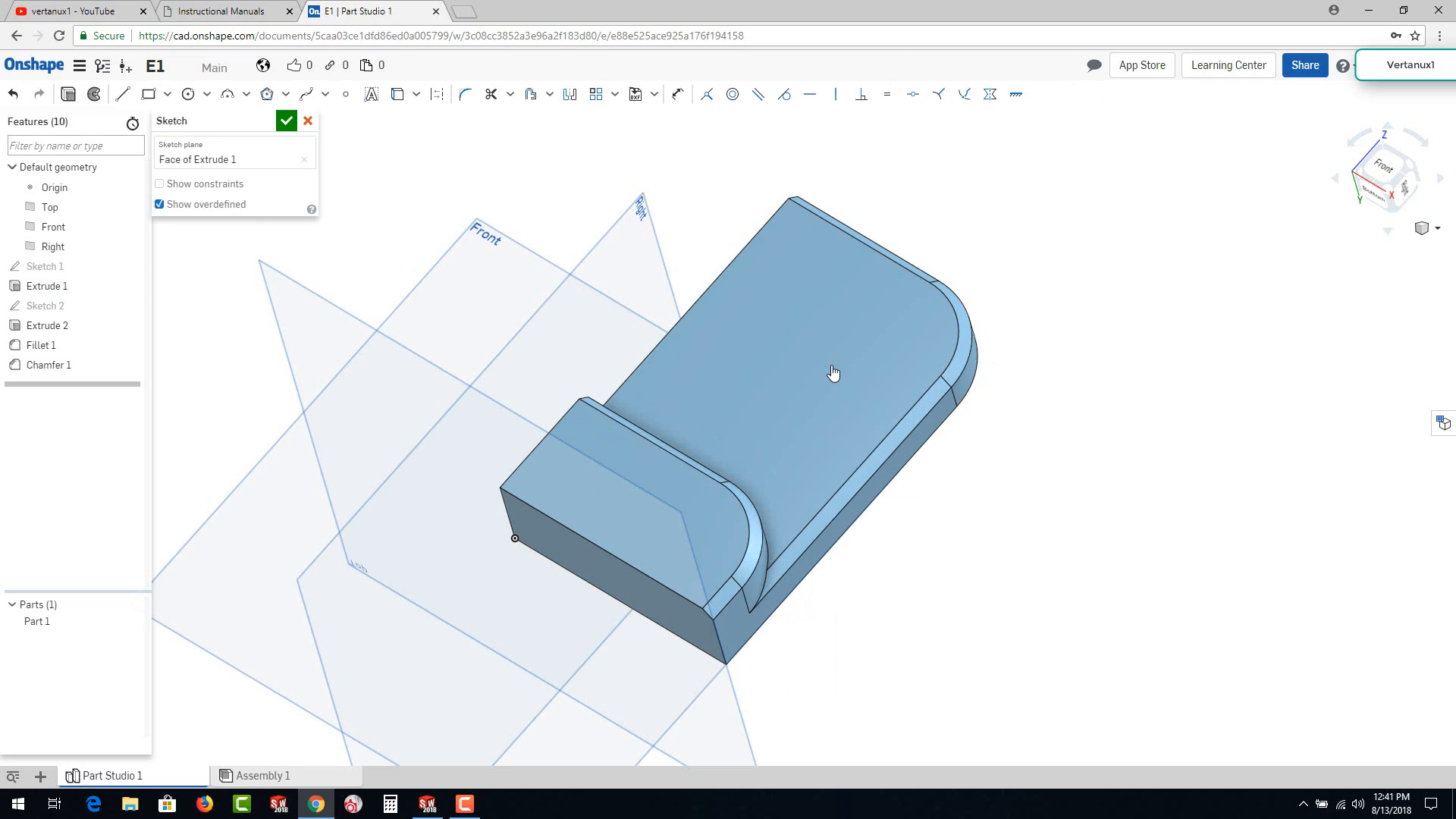
{"action": "left_click", "coordinate": [189, 95]}
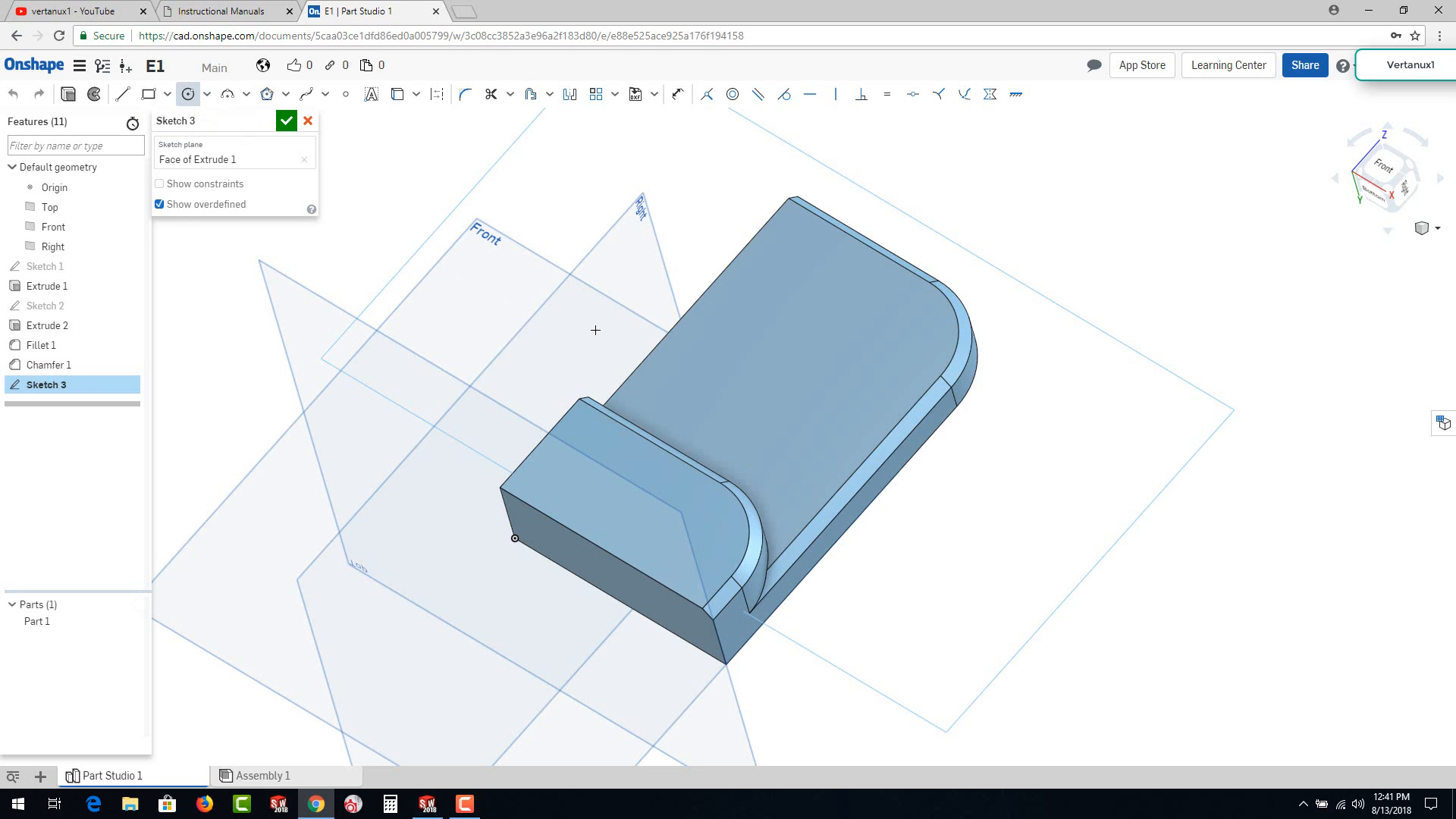
{"action": "left_click", "coordinate": [797, 320]}
{"action": "left_click", "coordinate": [835, 334]}
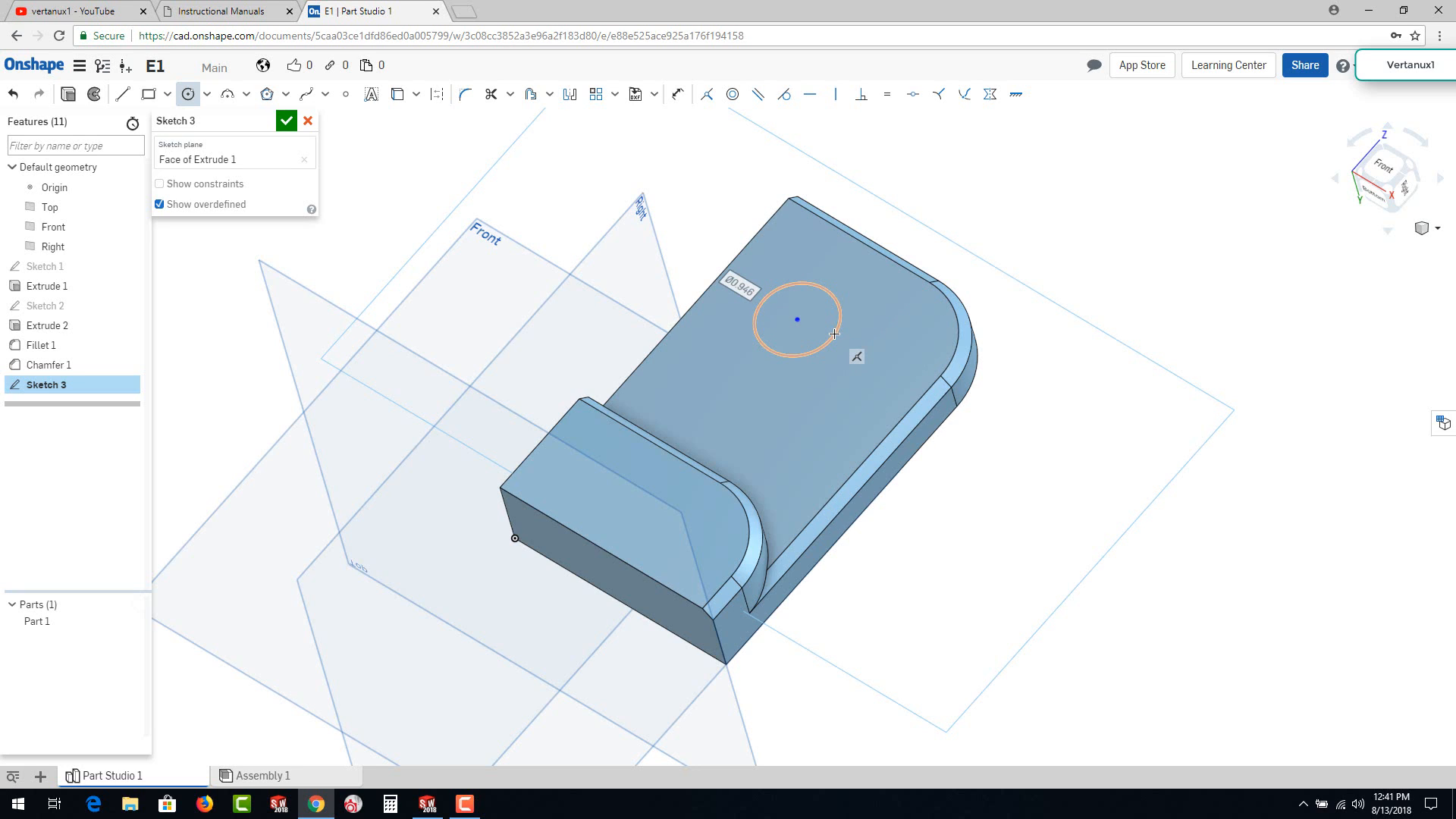
{"action": "type", "text": "."}
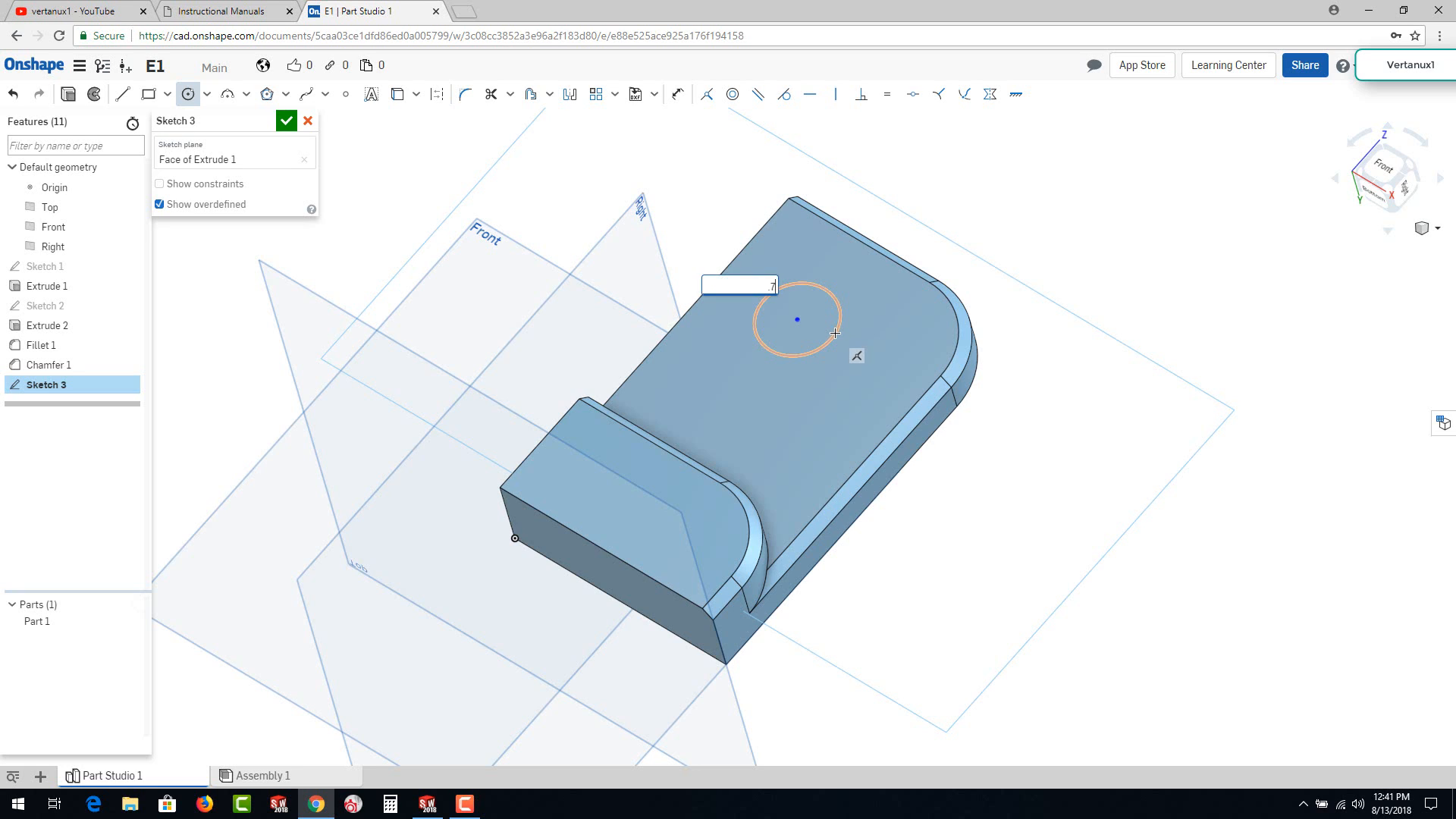
{"action": "type", "text": "75"}
{"action": "key", "text": "Return"}
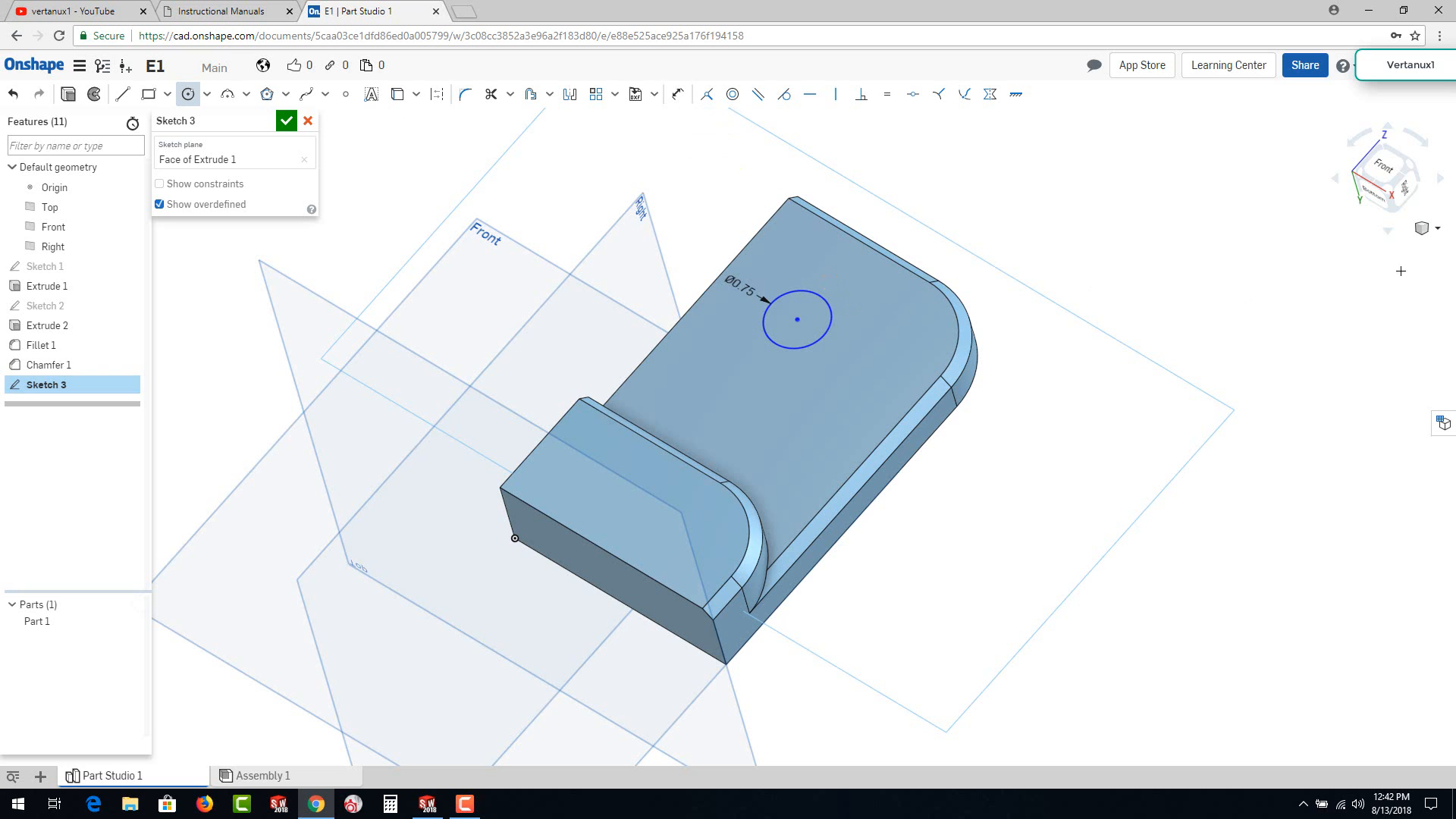
Step: Dimension the circle's centre 1 in from the plate's left vertical edge, working in the front view
{"action": "left_click", "coordinate": [1387, 168]}
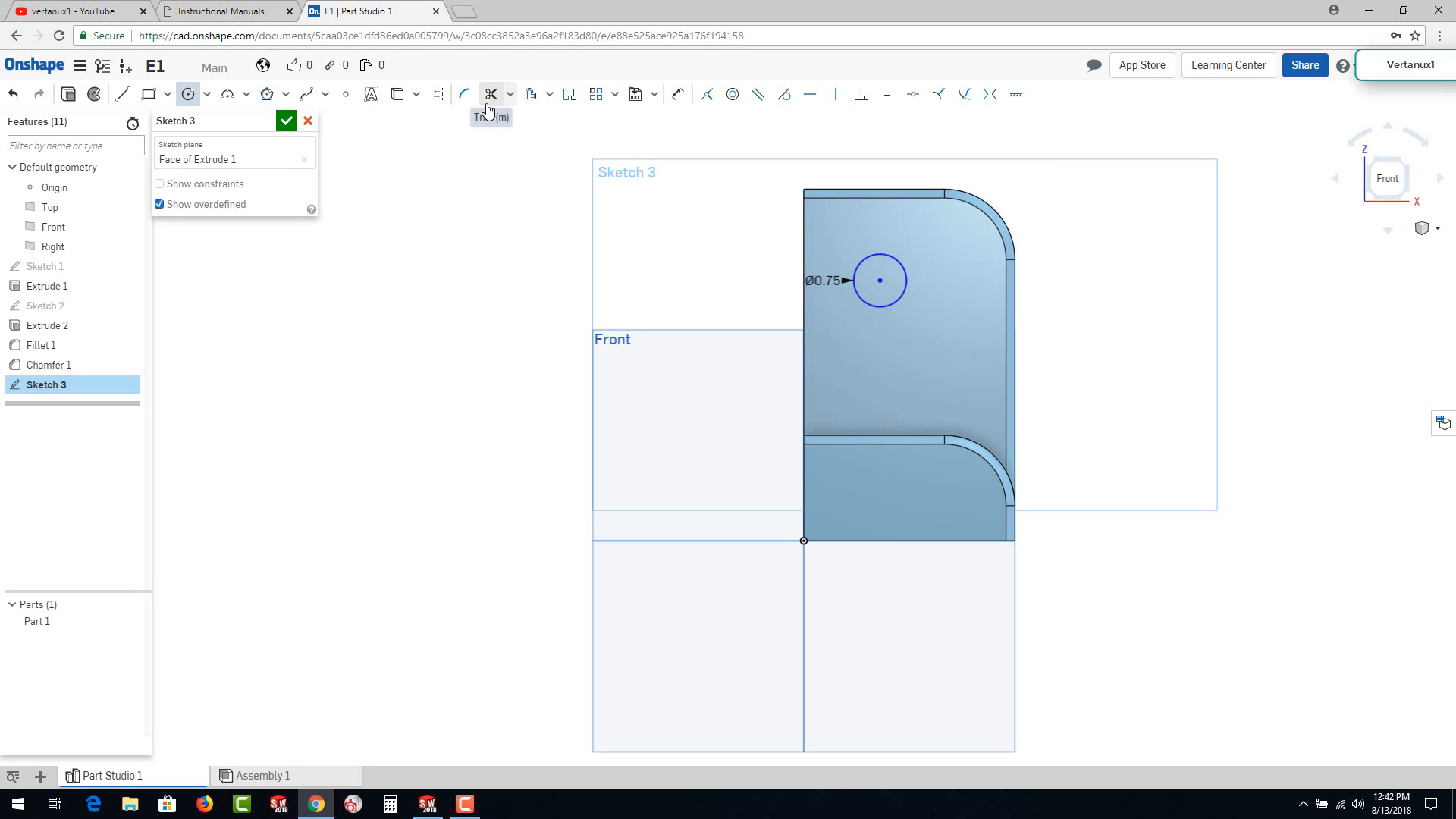
{"action": "left_click", "coordinate": [676, 94]}
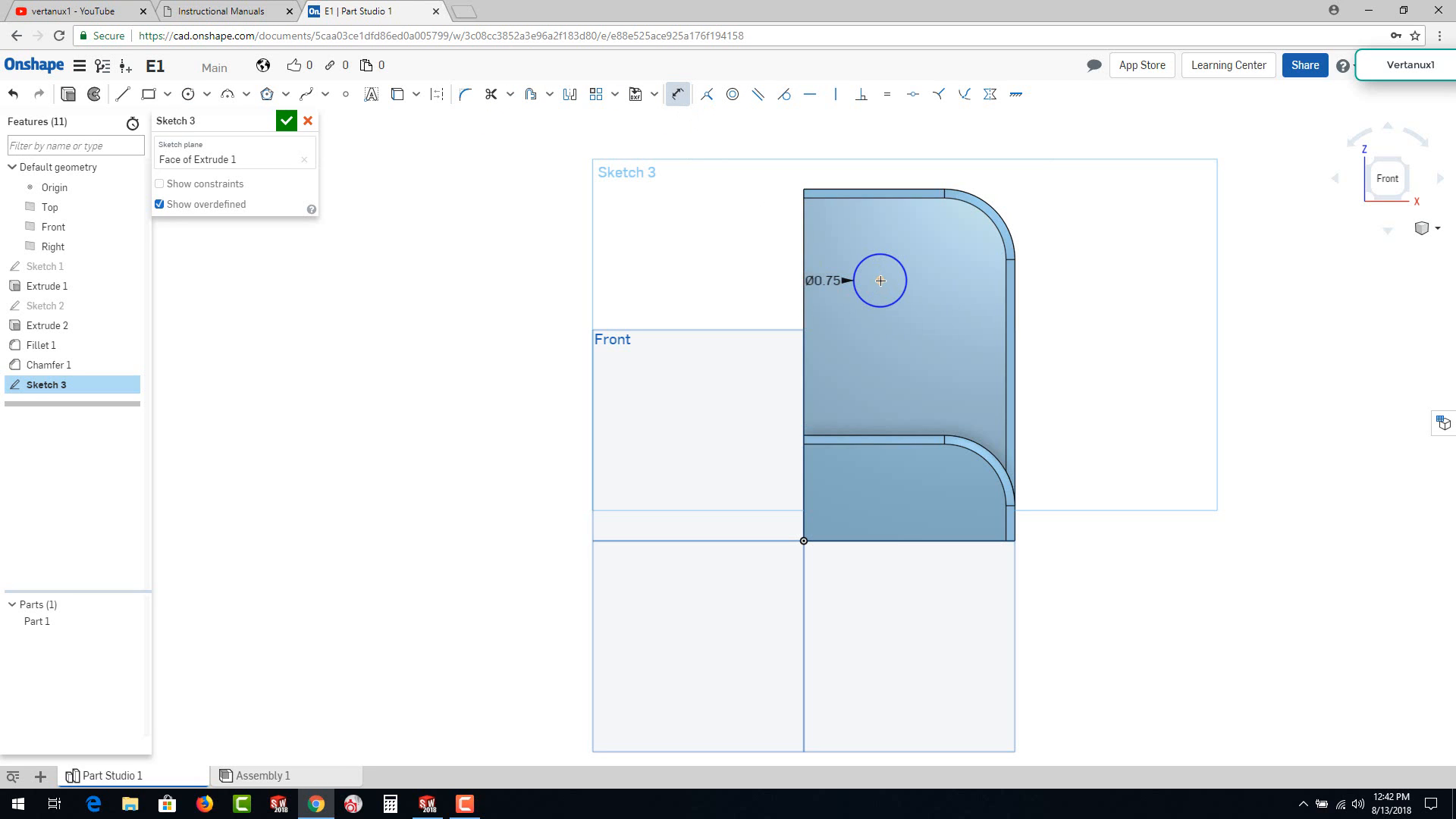
{"action": "left_click", "coordinate": [800, 293]}
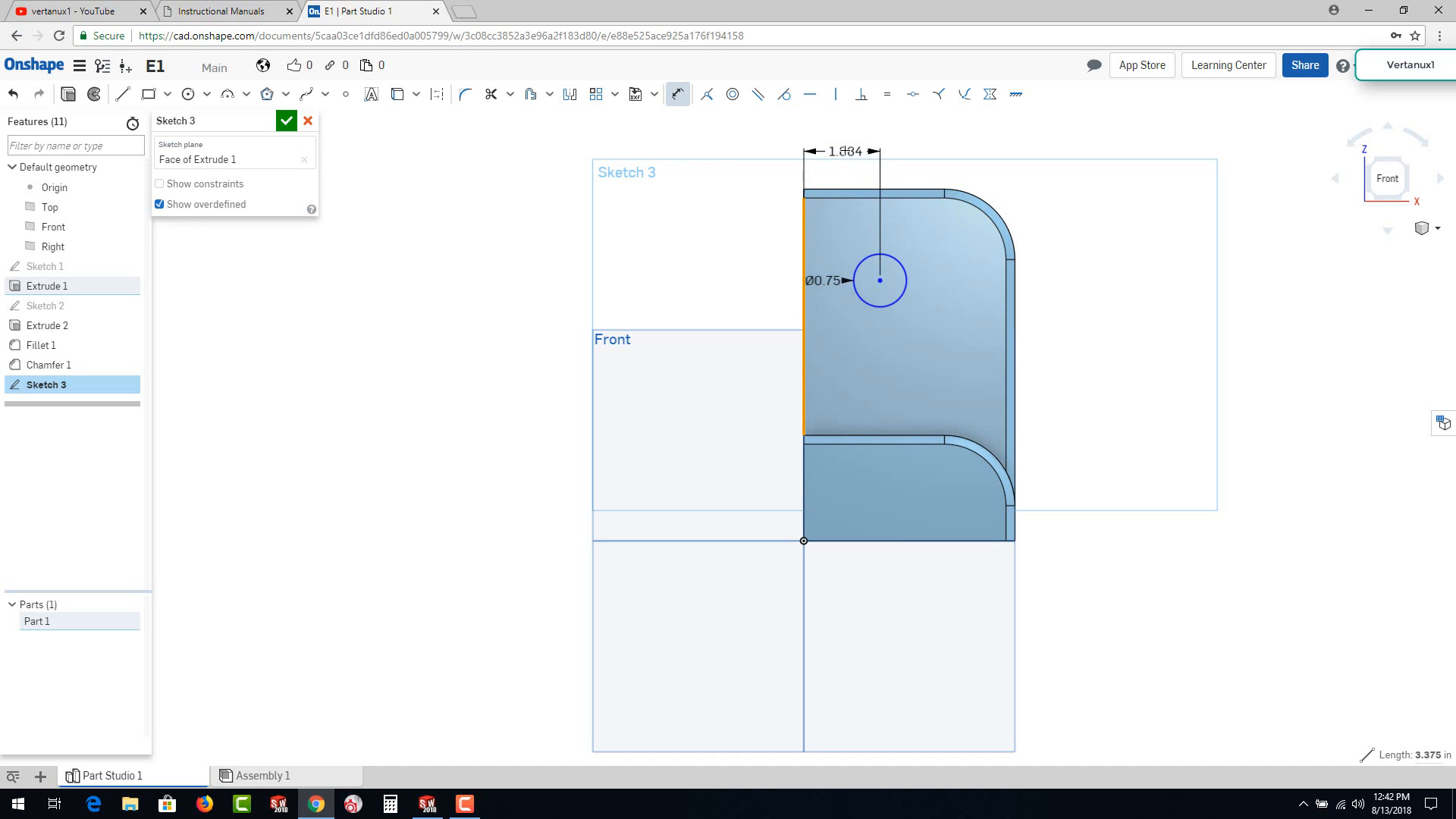
{"action": "left_click", "coordinate": [844, 150]}
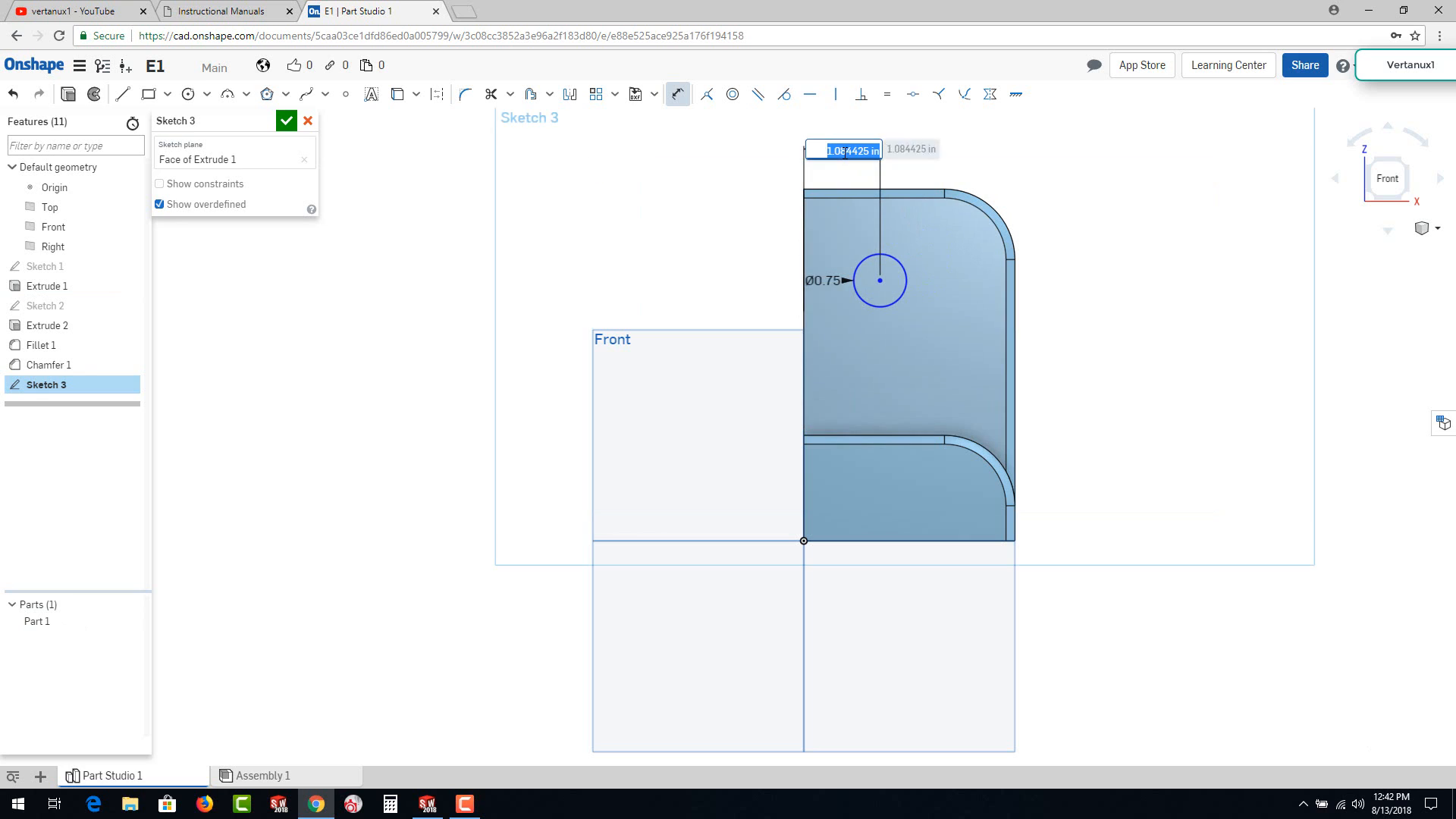
{"action": "type", "text": "1"}
{"action": "key", "text": "Return"}
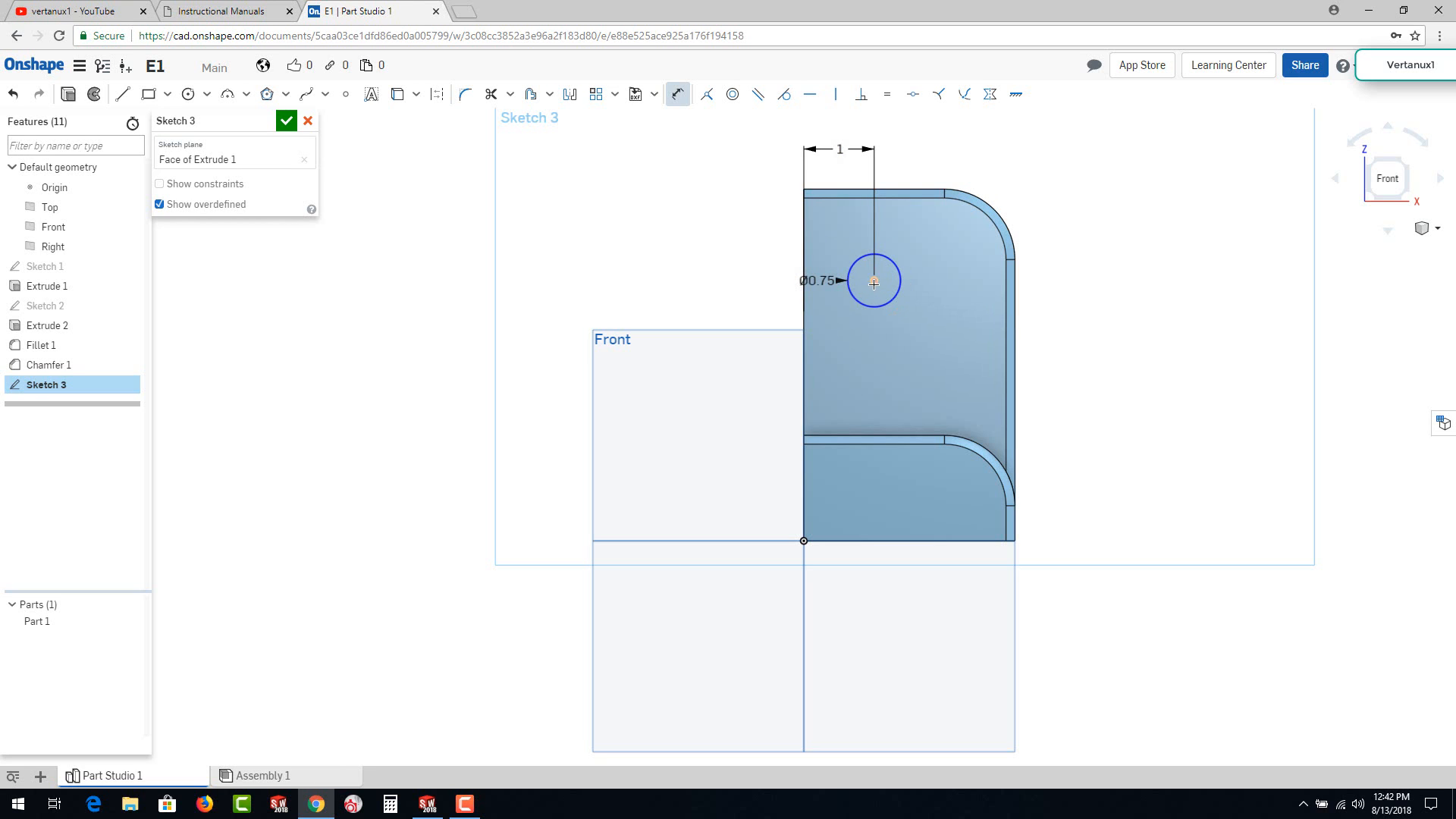
Step: Dimension the circle's centre 1 in below the plate's top edge and move the diameter dimension clear of the part
{"action": "left_click", "coordinate": [823, 201]}
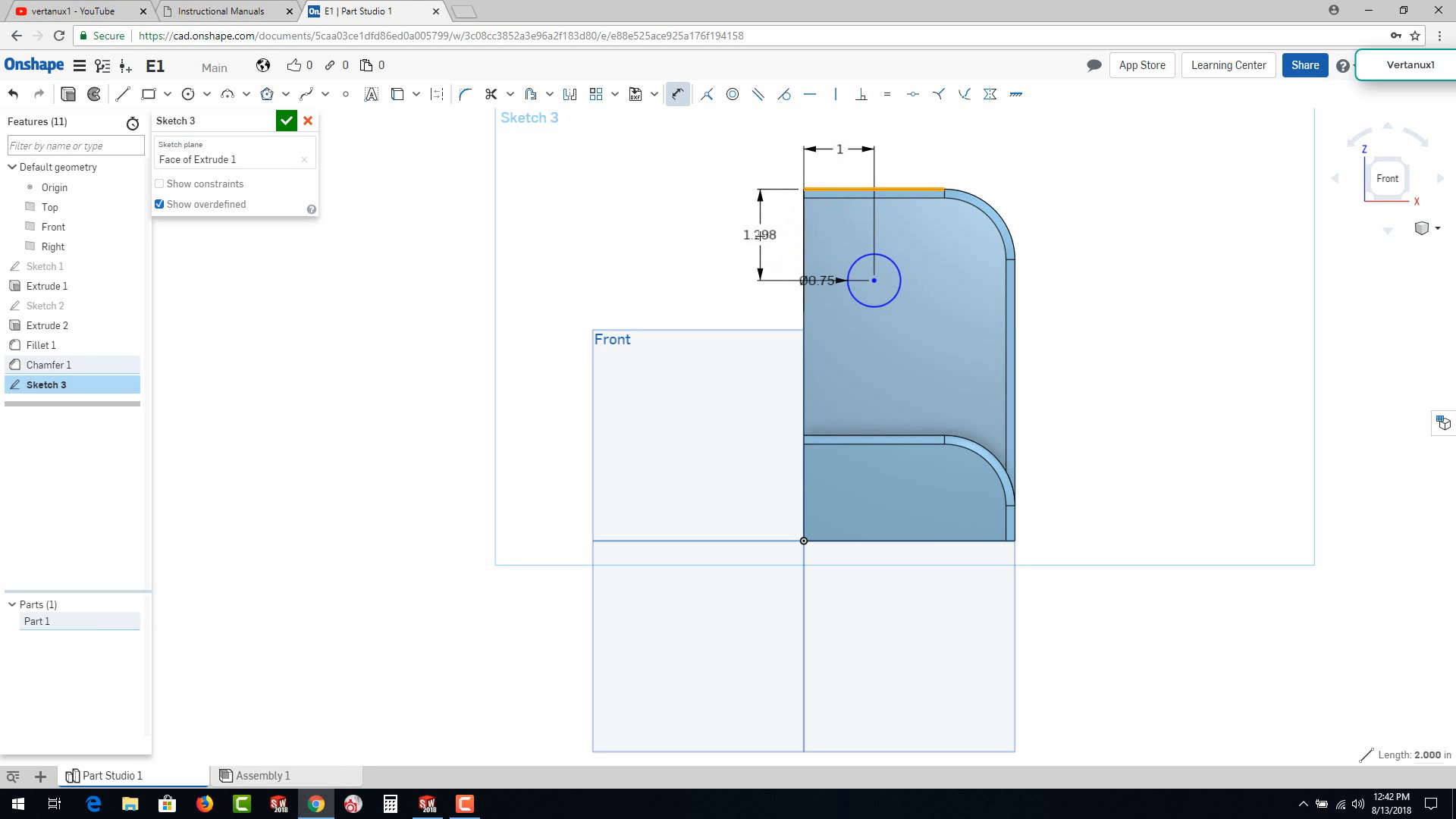
{"action": "left_click", "coordinate": [759, 236]}
{"action": "key", "text": "Return"}
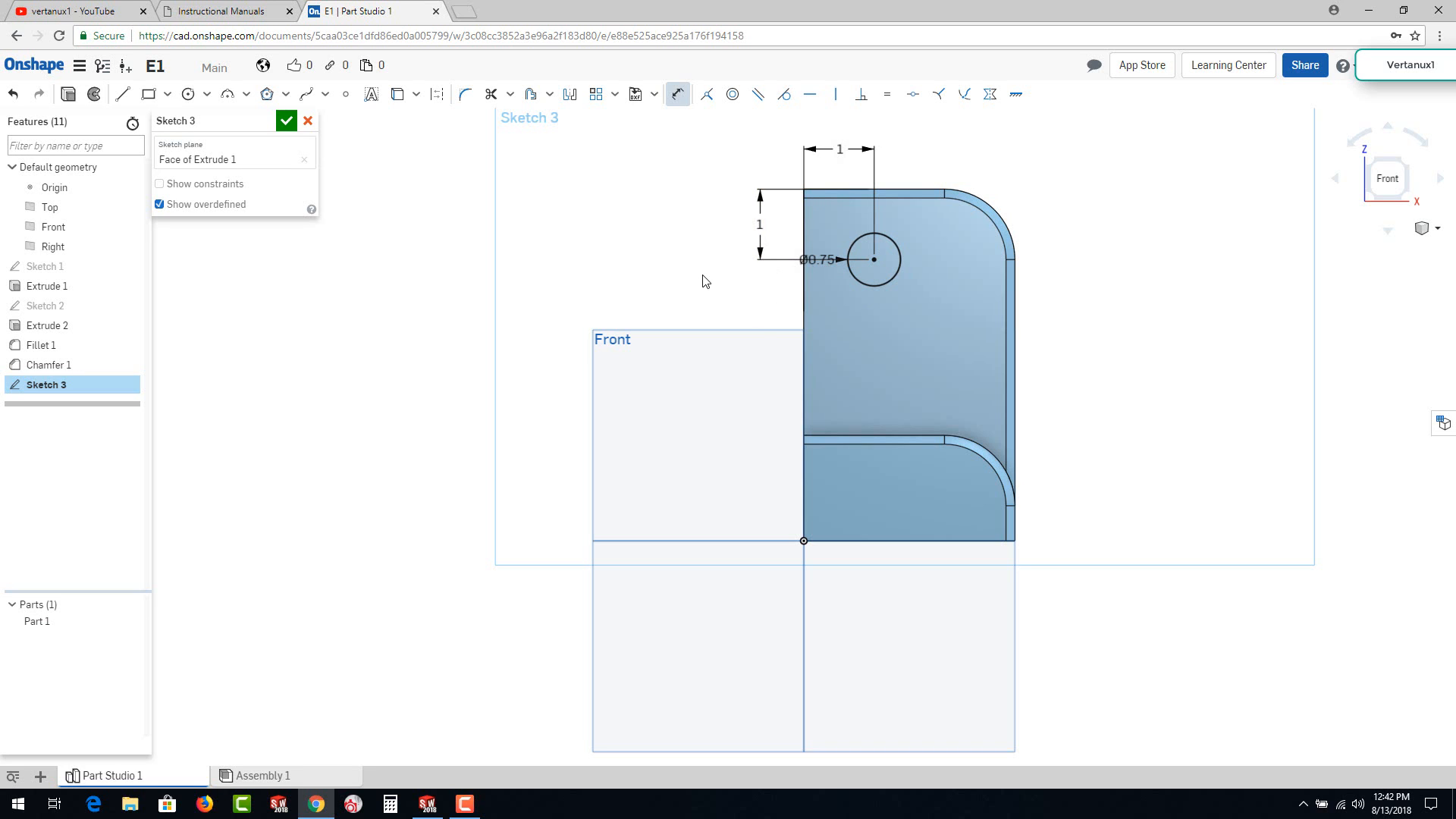
{"action": "key", "text": "Escape"}
{"action": "left_click_drag", "start_coordinate": [819, 259], "coordinate": [755, 138]}
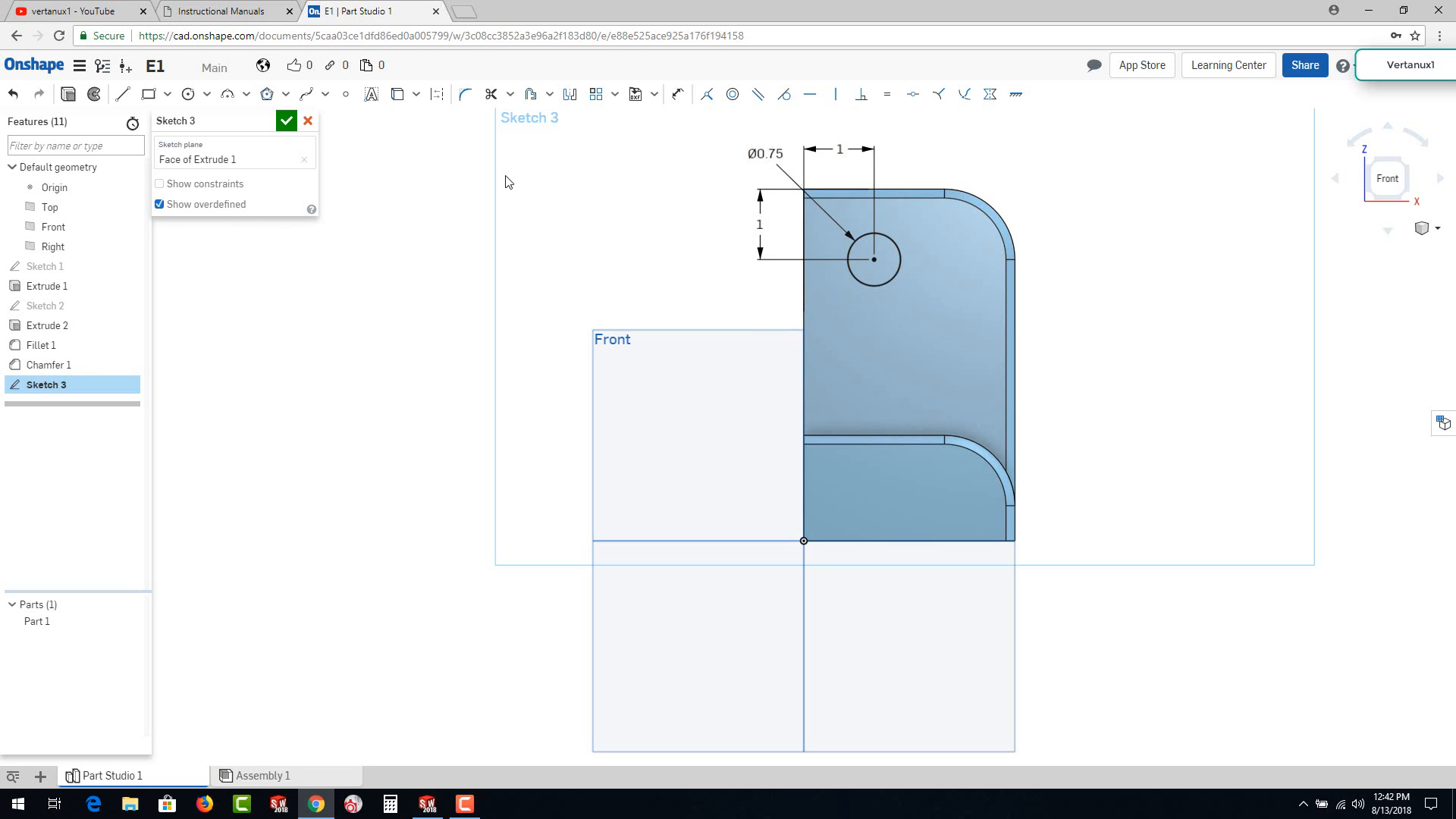
Step: Cut the sketched circle through the plate with a Remove extrude set to Through all
{"action": "left_click", "coordinate": [69, 94]}
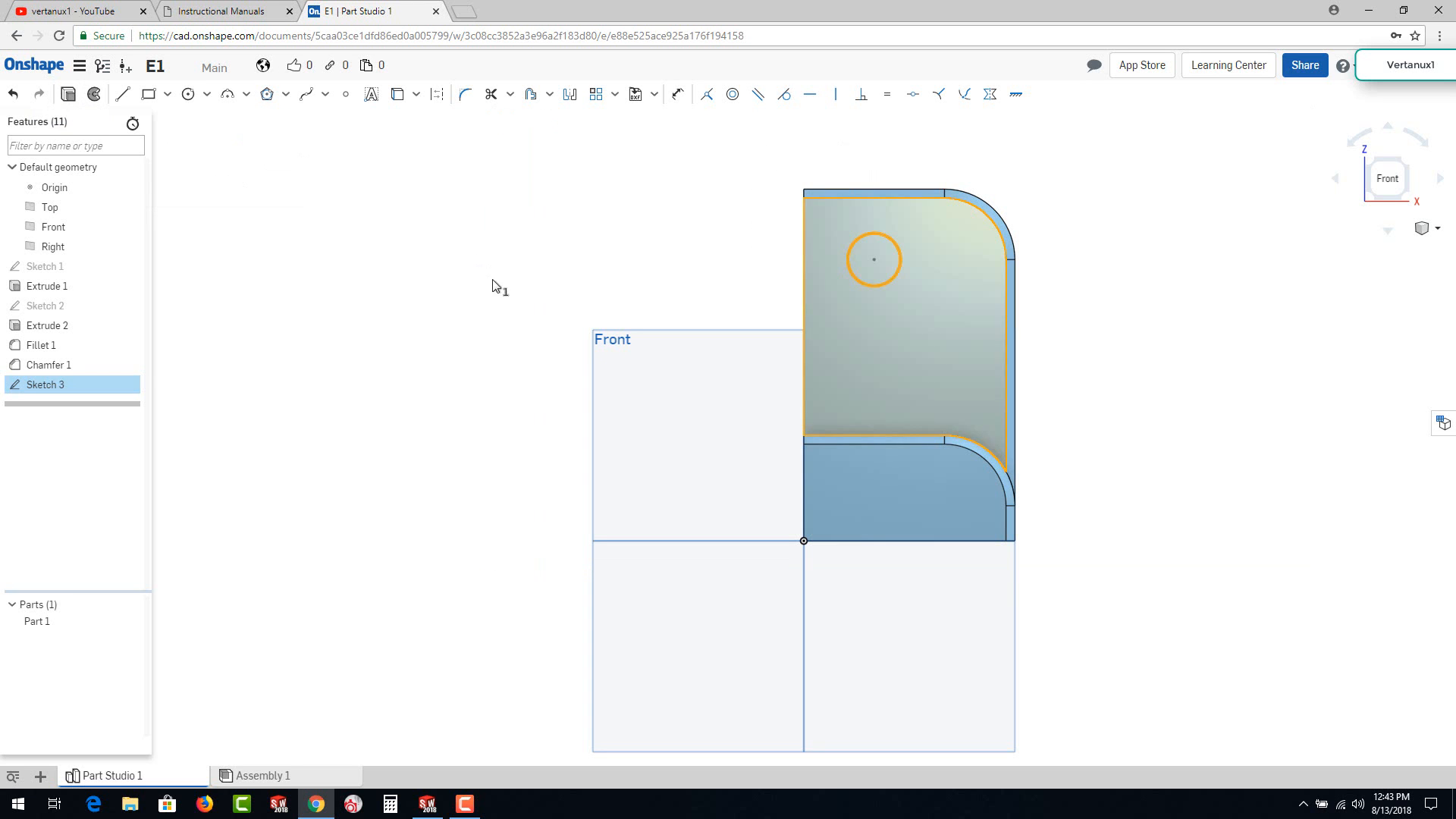
{"action": "right_click_drag", "start_coordinate": [974, 331], "coordinate": [863, 265]}
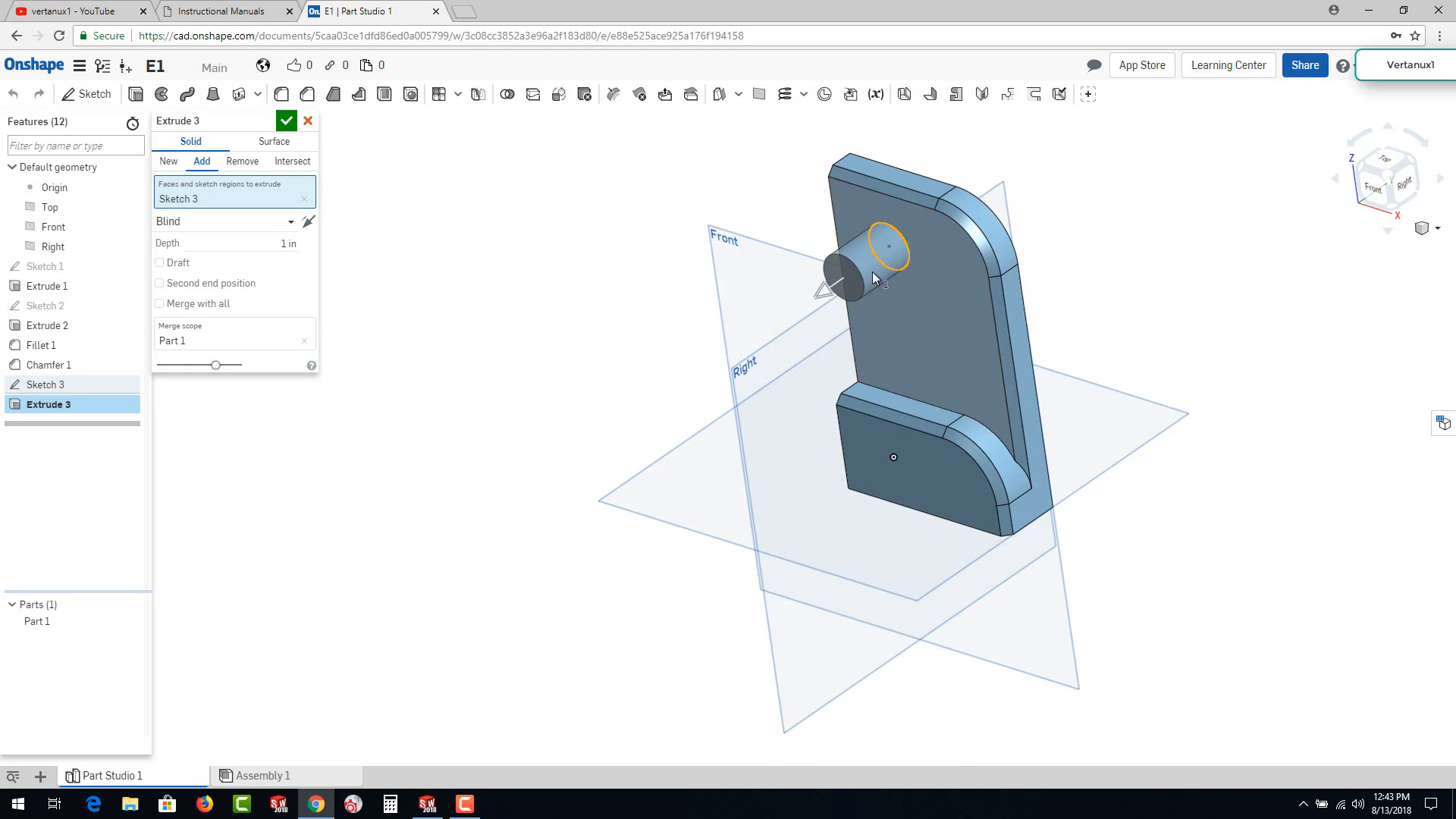
{"action": "left_click", "coordinate": [242, 165]}
{"action": "right_click_drag", "start_coordinate": [605, 312], "coordinate": [653, 281]}
{"action": "mouse_move", "coordinate": [615, 293]}
{"action": "right_mouse_down"}
{"action": "mouse_move", "coordinate": [640, 298]}
{"action": "mouse_move", "coordinate": [659, 273]}
{"action": "mouse_move", "coordinate": [628, 289]}
{"action": "right_mouse_up"}
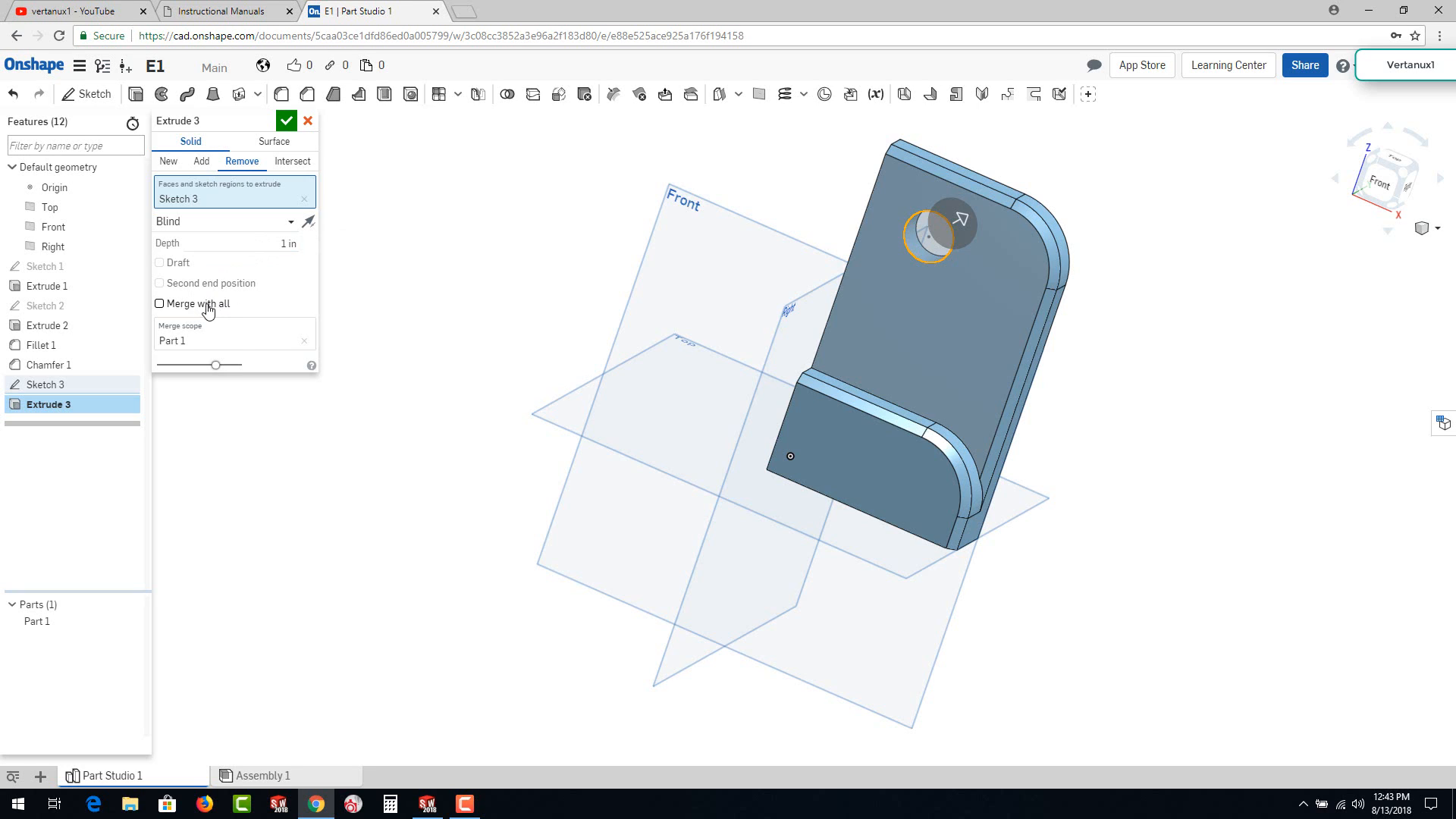
{"action": "left_click", "coordinate": [159, 304]}
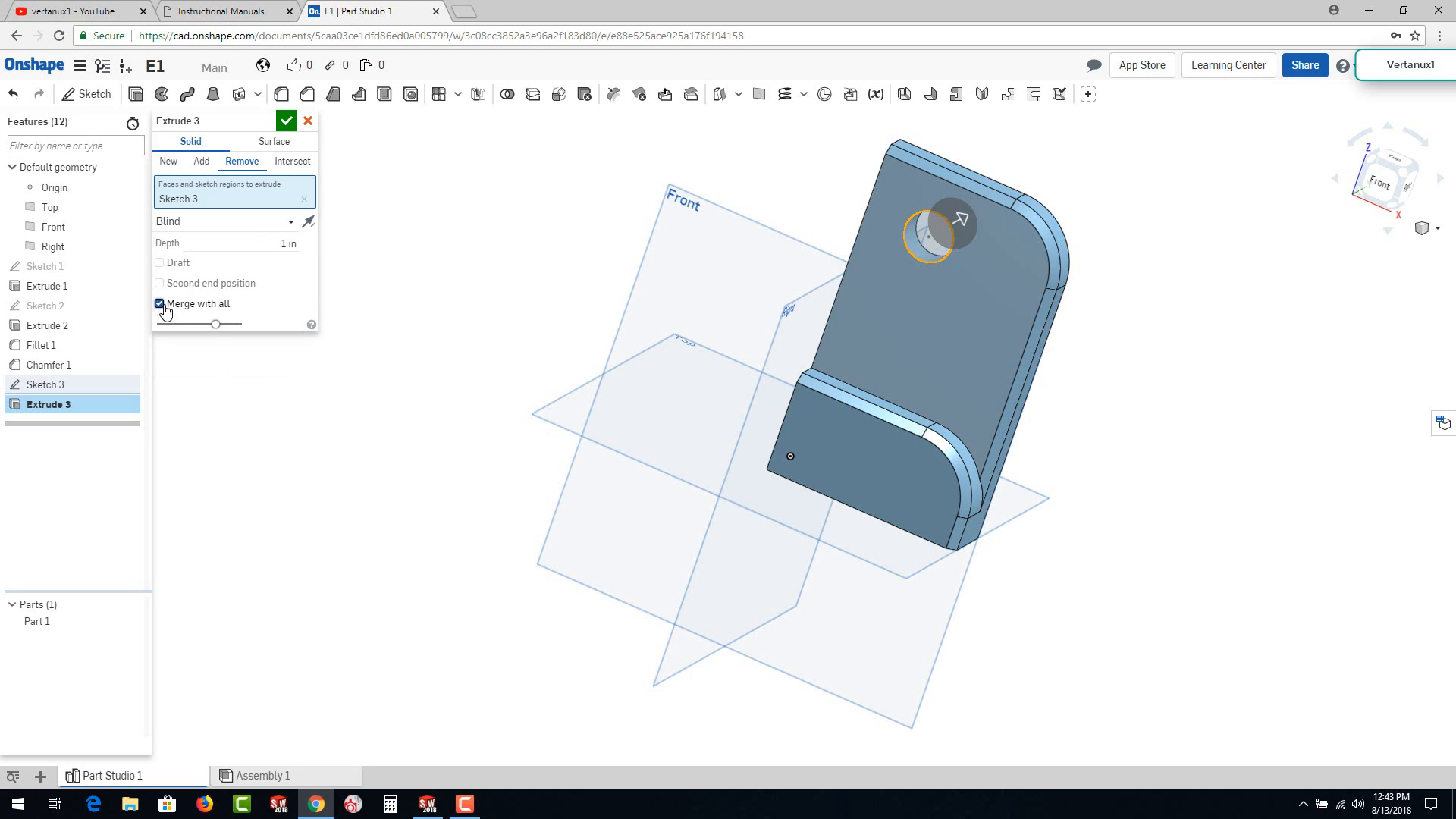
{"action": "left_click", "coordinate": [160, 304]}
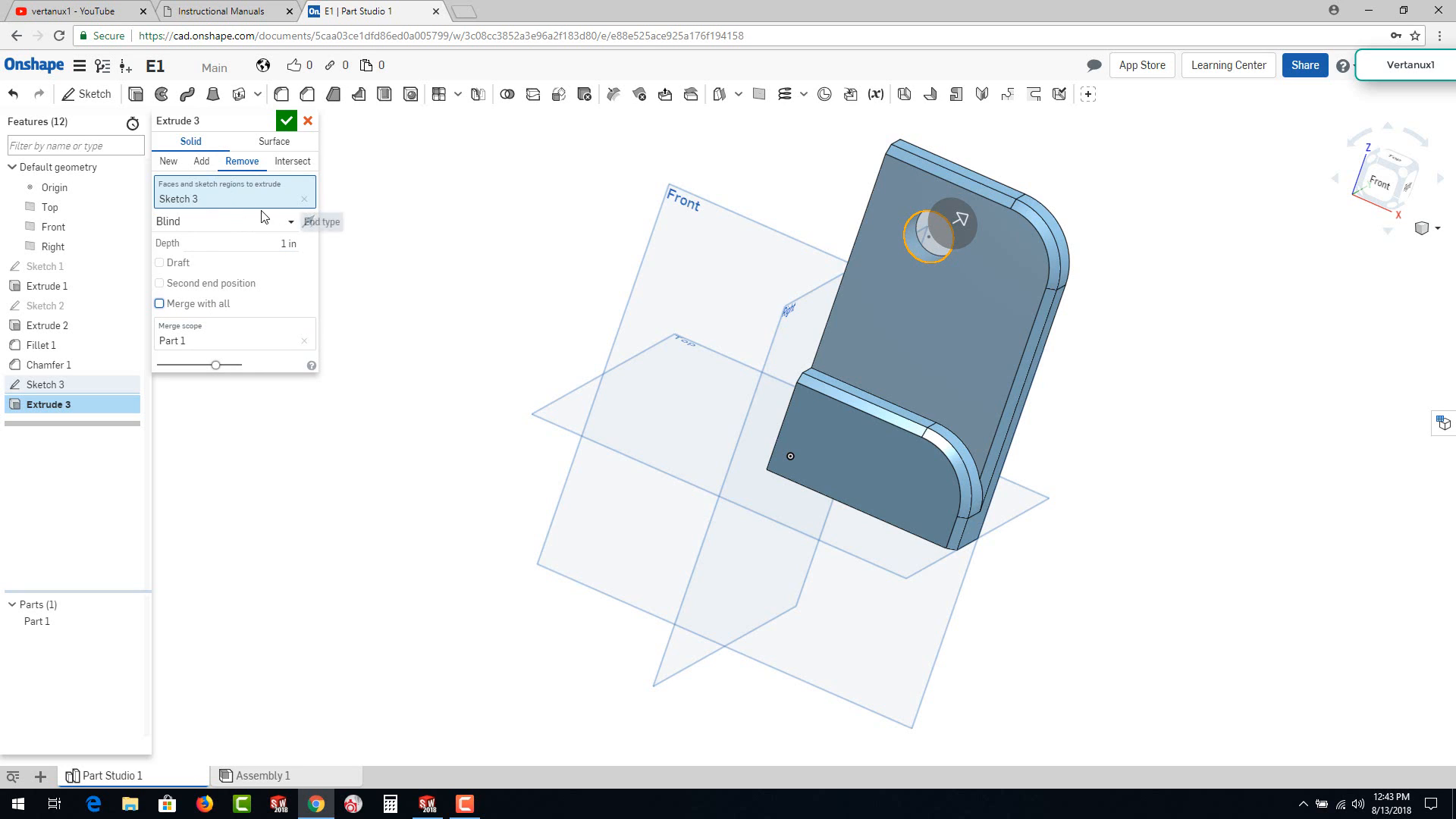
{"action": "left_click", "coordinate": [292, 221]}
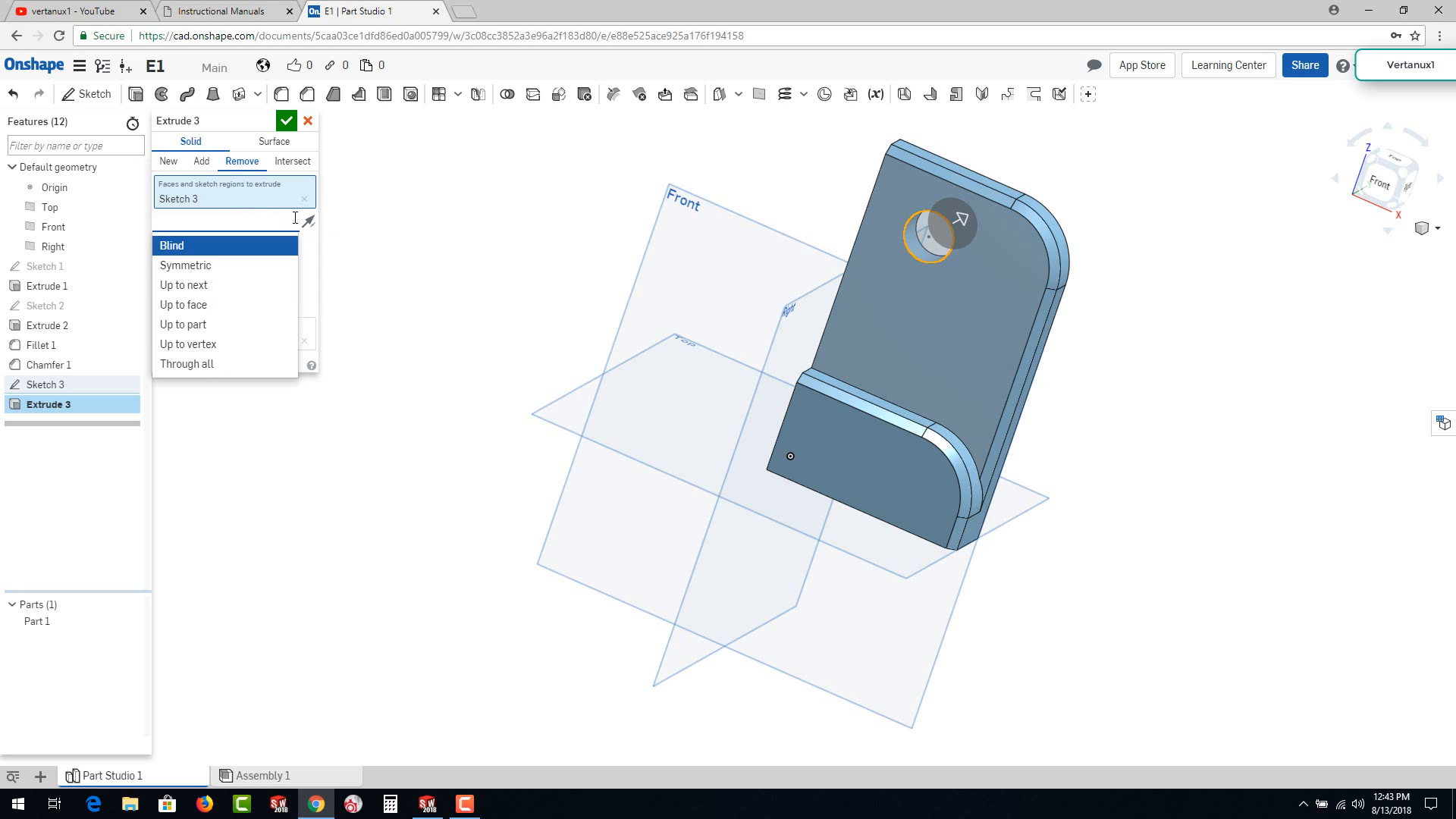
{"action": "left_click", "coordinate": [186, 364]}
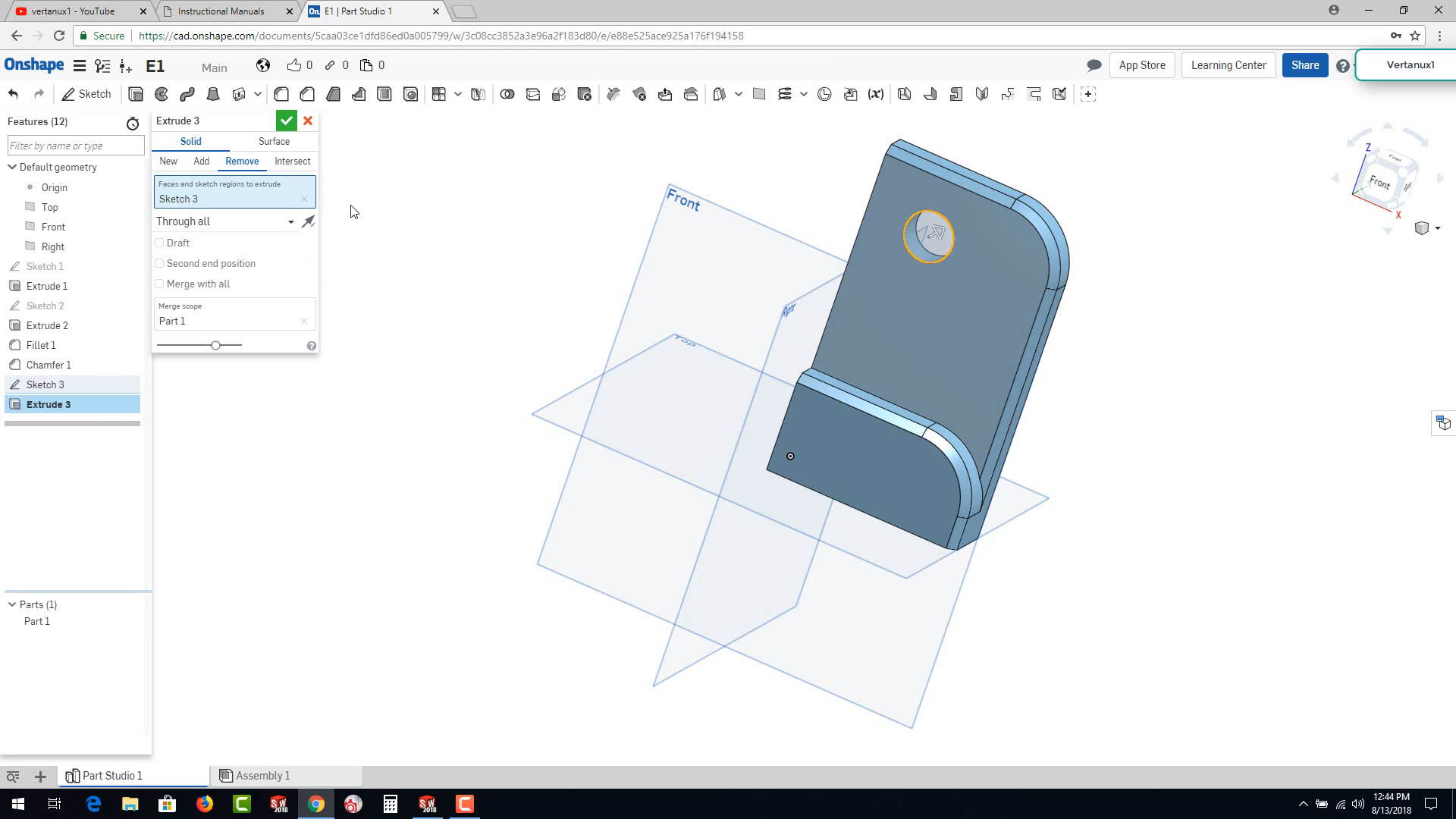
{"action": "left_click", "coordinate": [287, 122]}
Step: Shell the part to a 0.1 in thickness, removing the back face, the flat stepped side face and the bottom face
{"action": "right_click_drag", "start_coordinate": [1092, 462], "coordinate": [801, 371]}
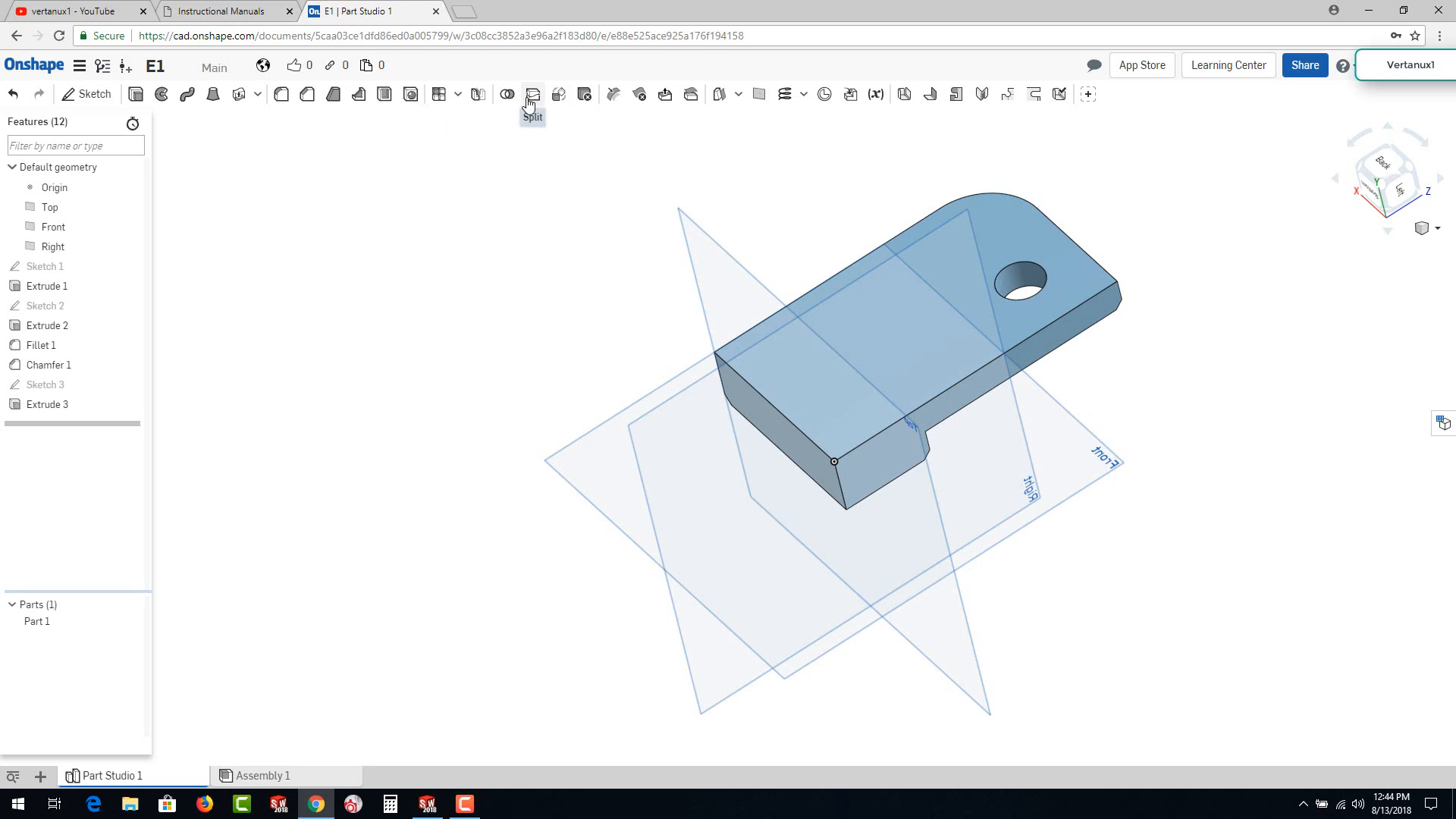
{"action": "left_click", "coordinate": [385, 95]}
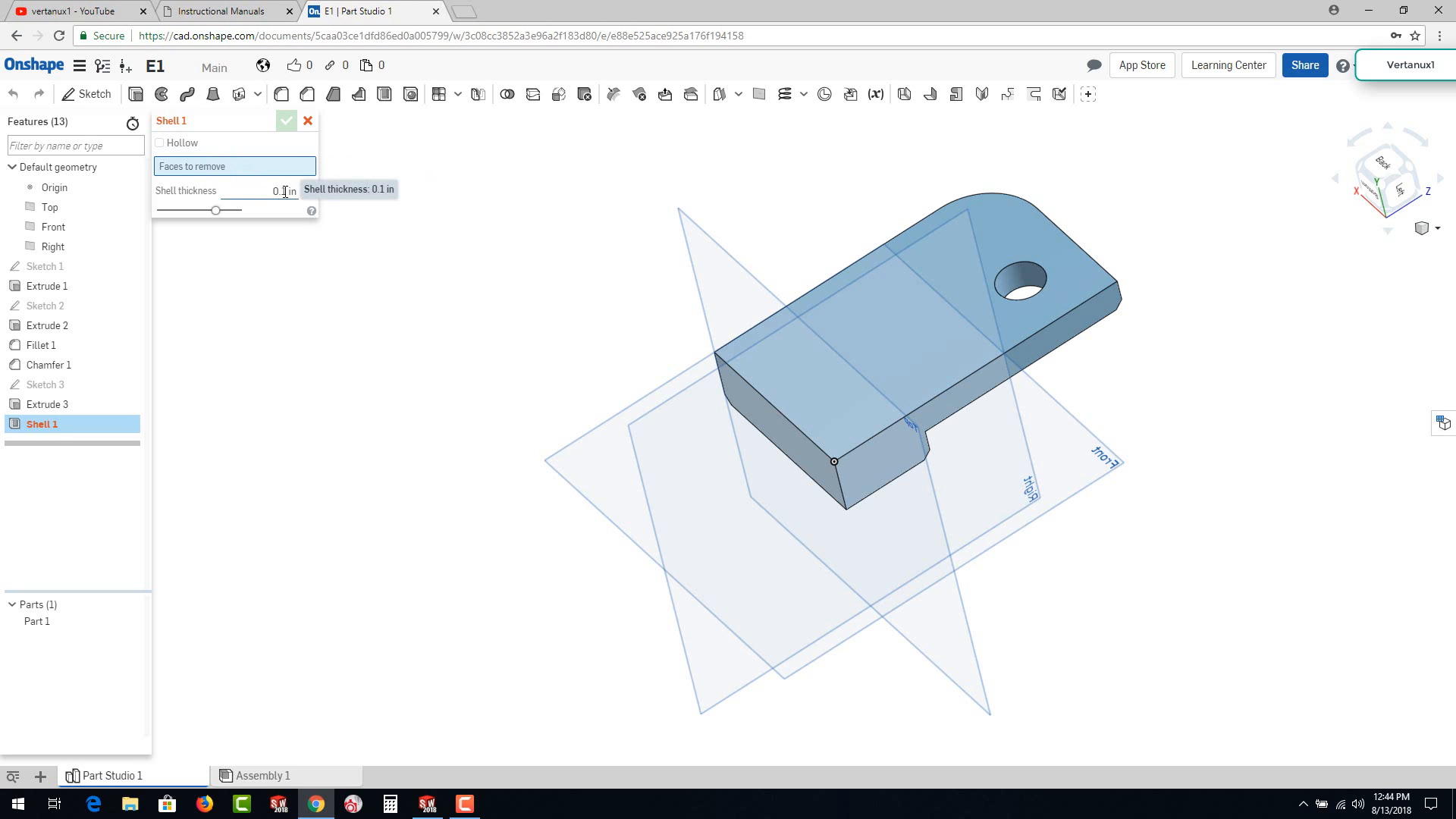
{"action": "left_click", "coordinate": [898, 340]}
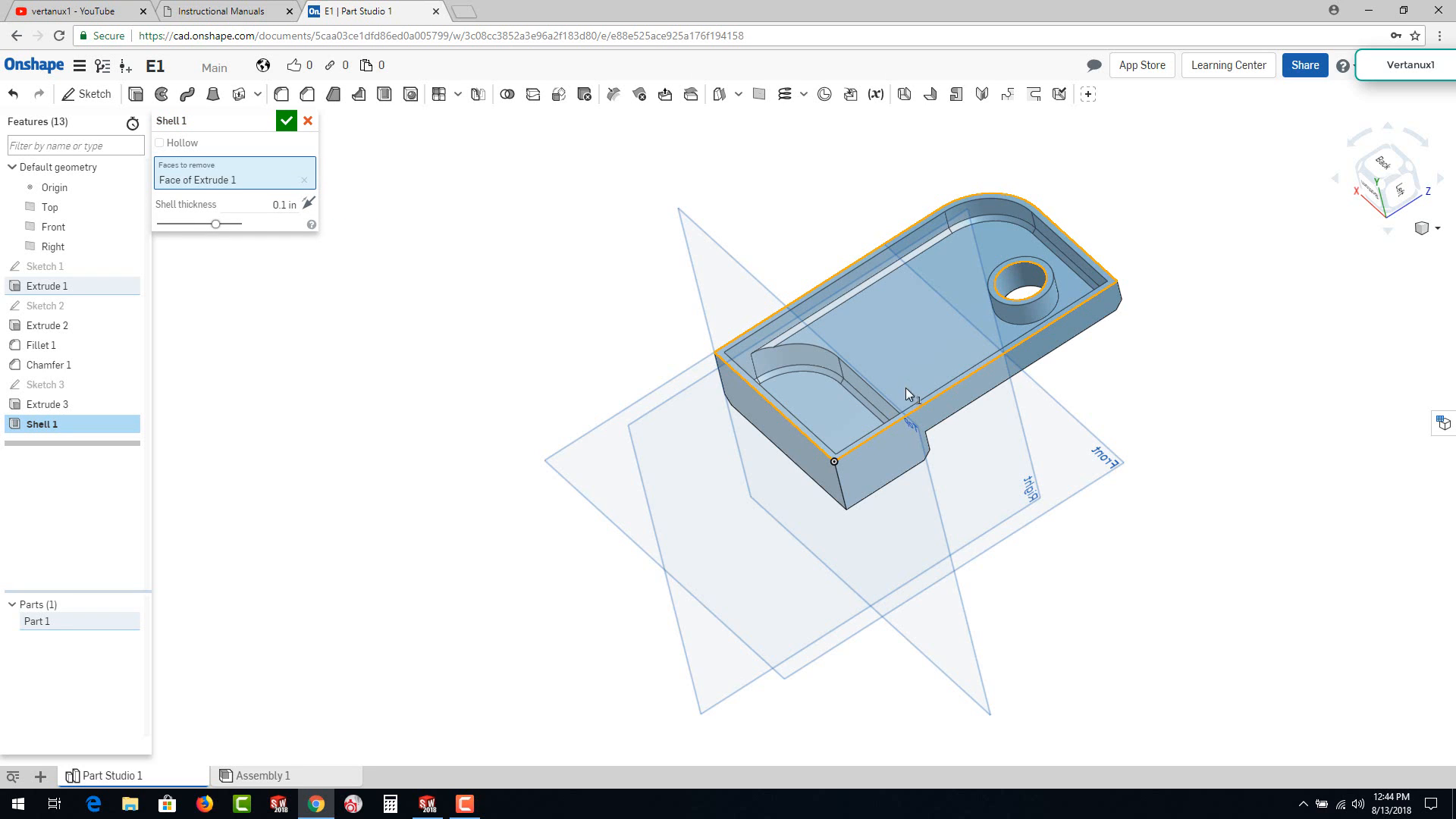
{"action": "left_click", "coordinate": [883, 455]}
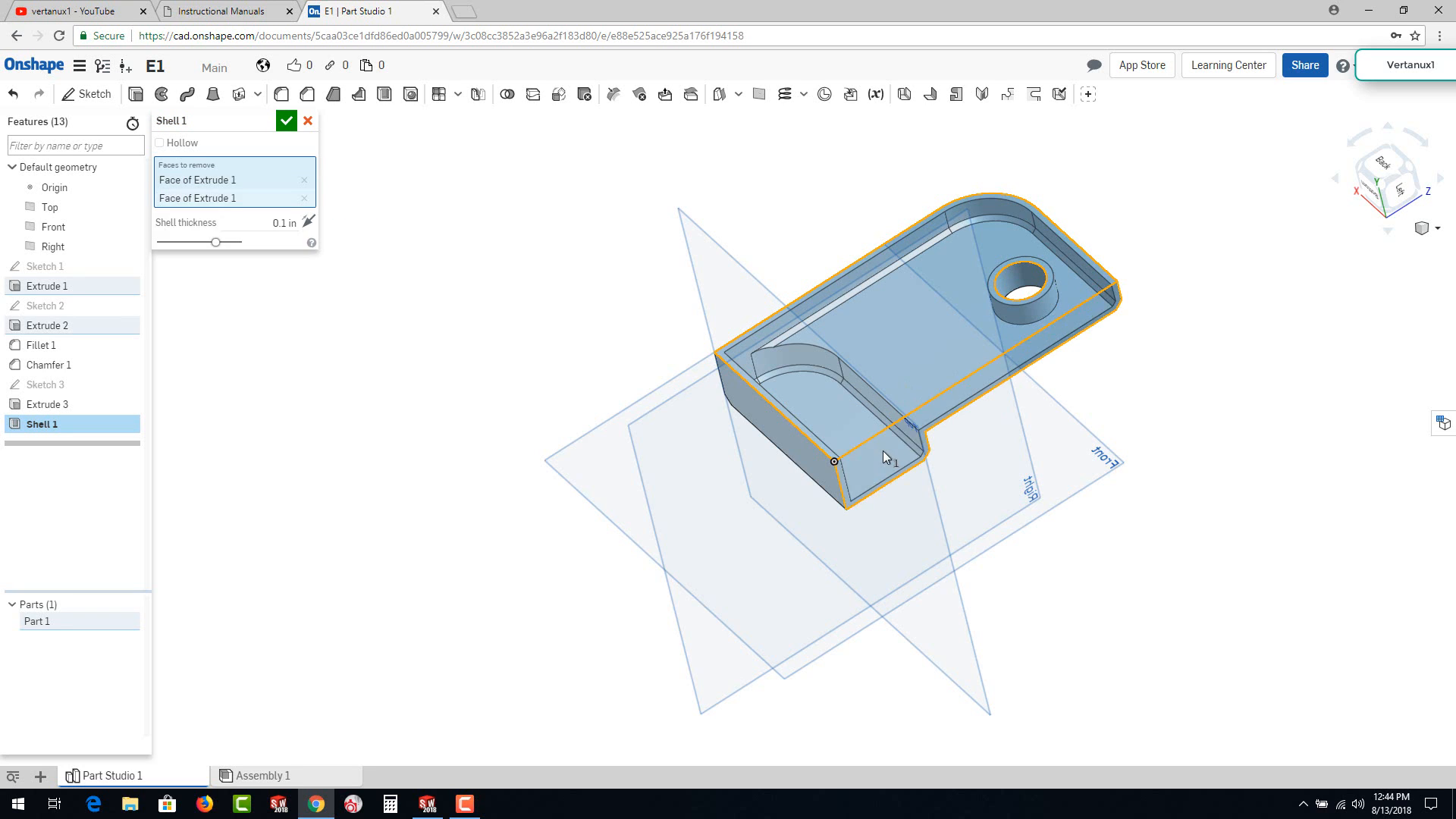
{"action": "right_click_drag", "start_coordinate": [787, 484], "coordinate": [747, 472]}
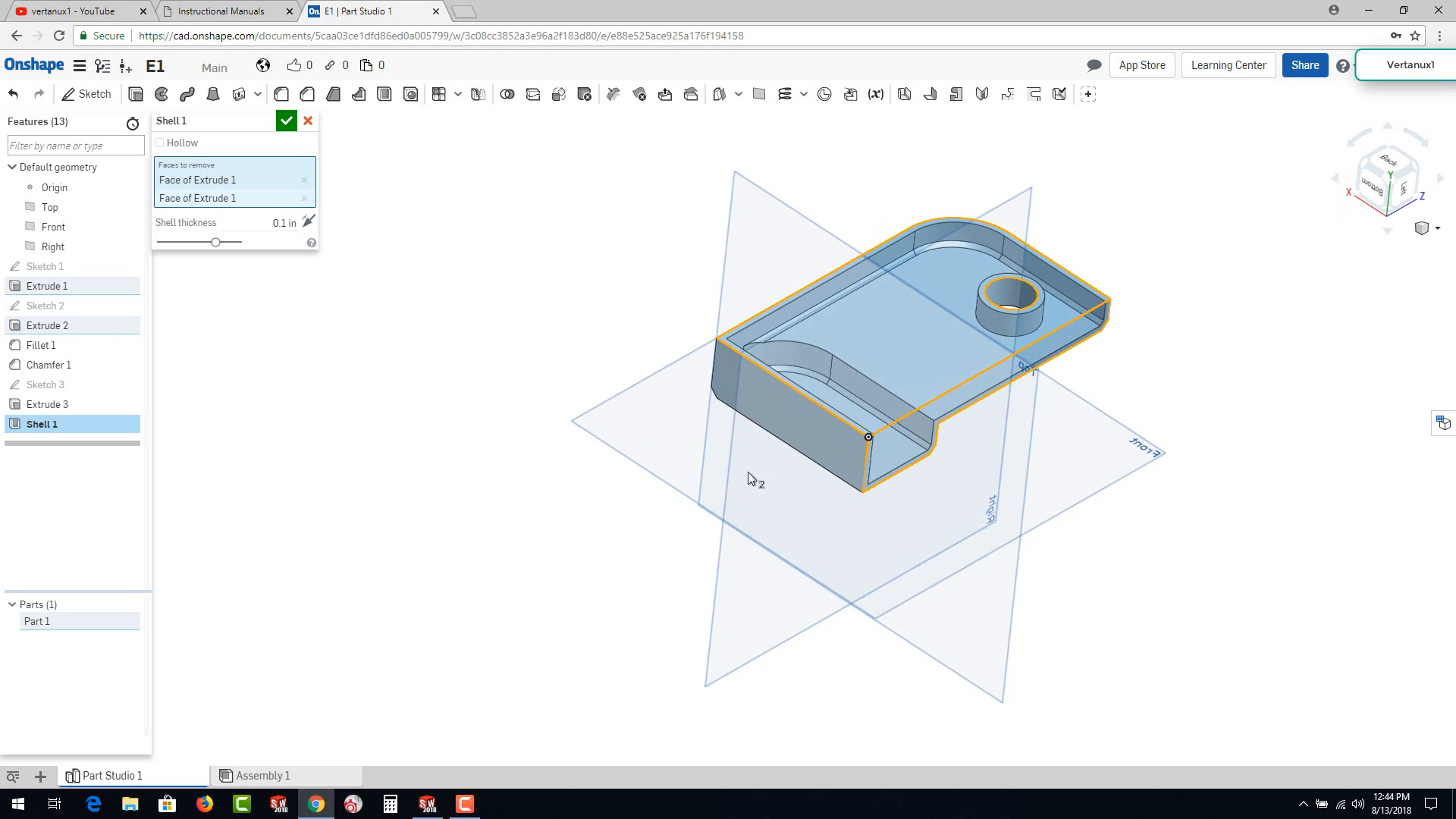
{"action": "left_click", "coordinate": [793, 412]}
{"action": "right_click_drag", "start_coordinate": [614, 260], "coordinate": [781, 331]}
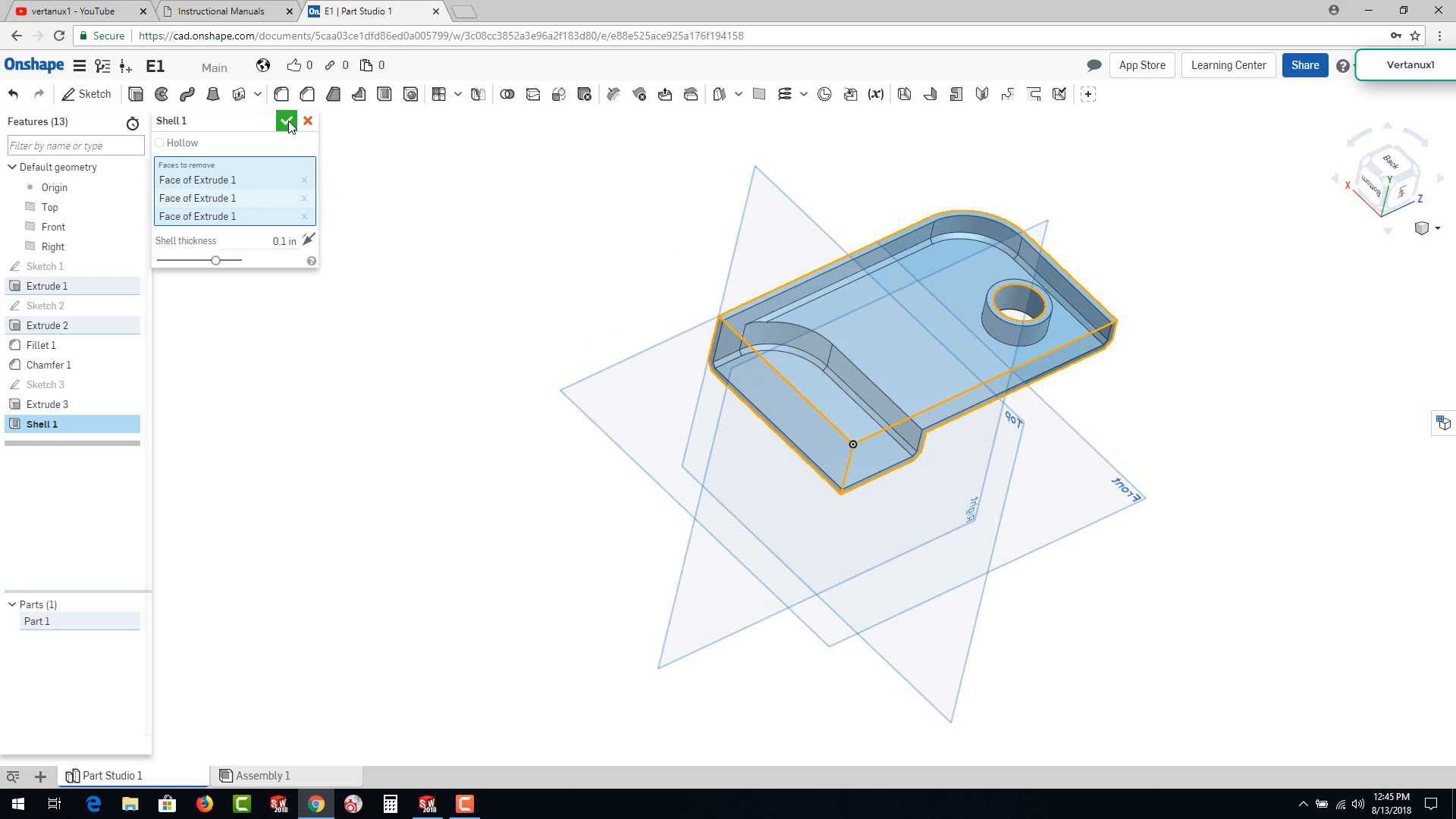
{"action": "key", "text": "Return"}
{"action": "right_click_drag", "start_coordinate": [1099, 400], "coordinate": [777, 434]}
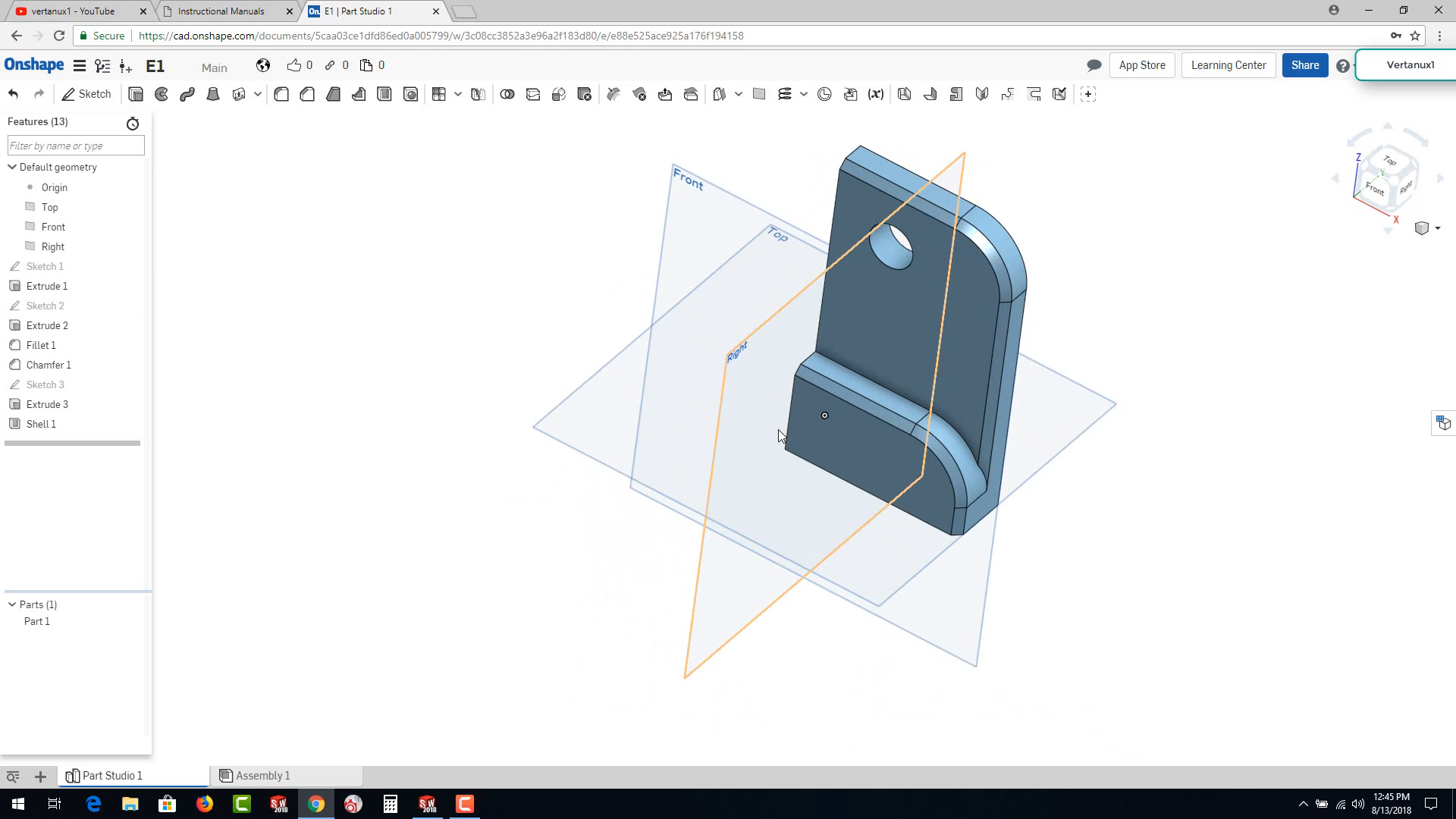
{"action": "right_click_drag", "start_coordinate": [748, 338], "coordinate": [676, 361]}
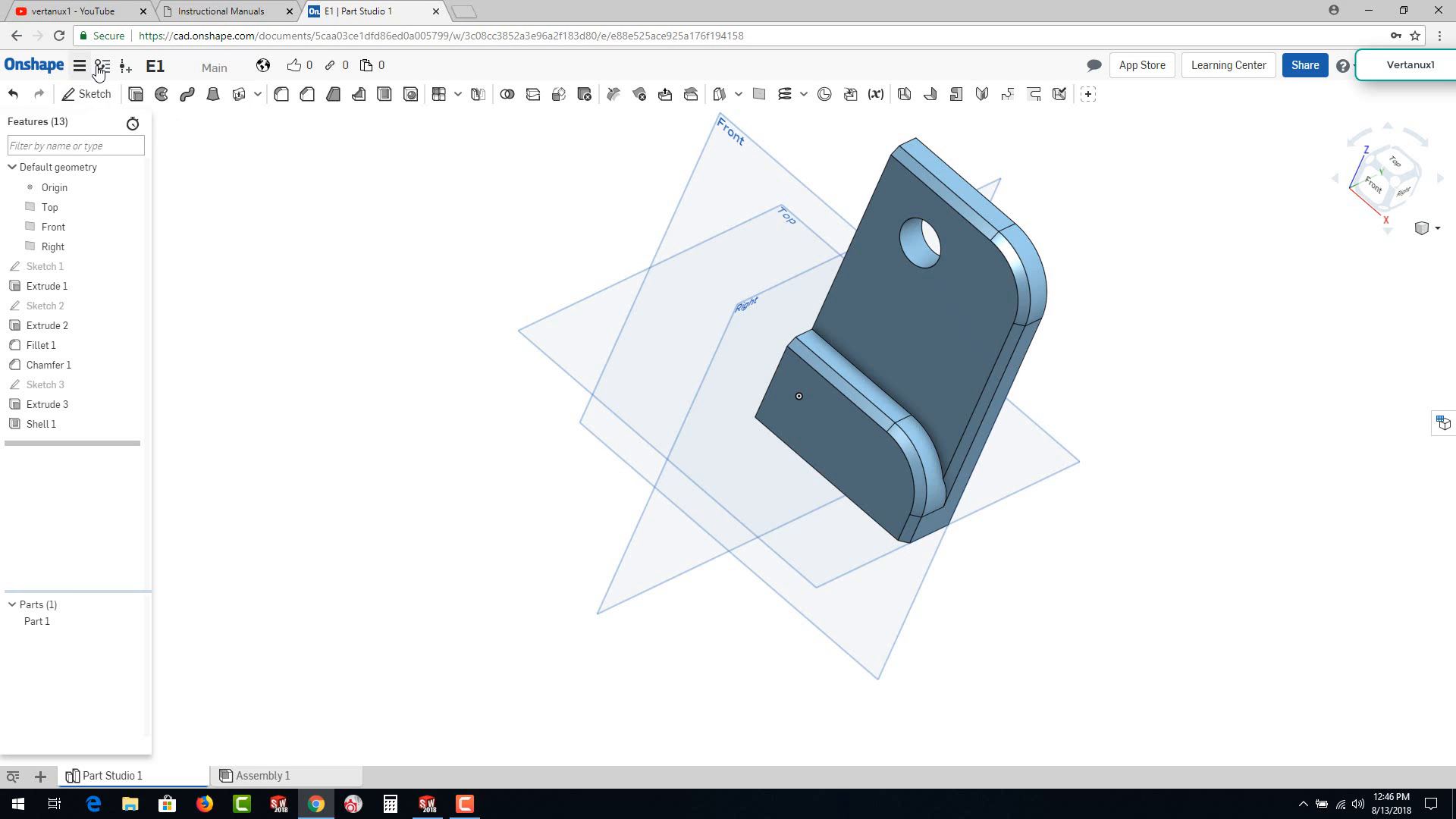
Step: Return to the documents list and create a new public document named L1
{"action": "left_click", "coordinate": [39, 76]}
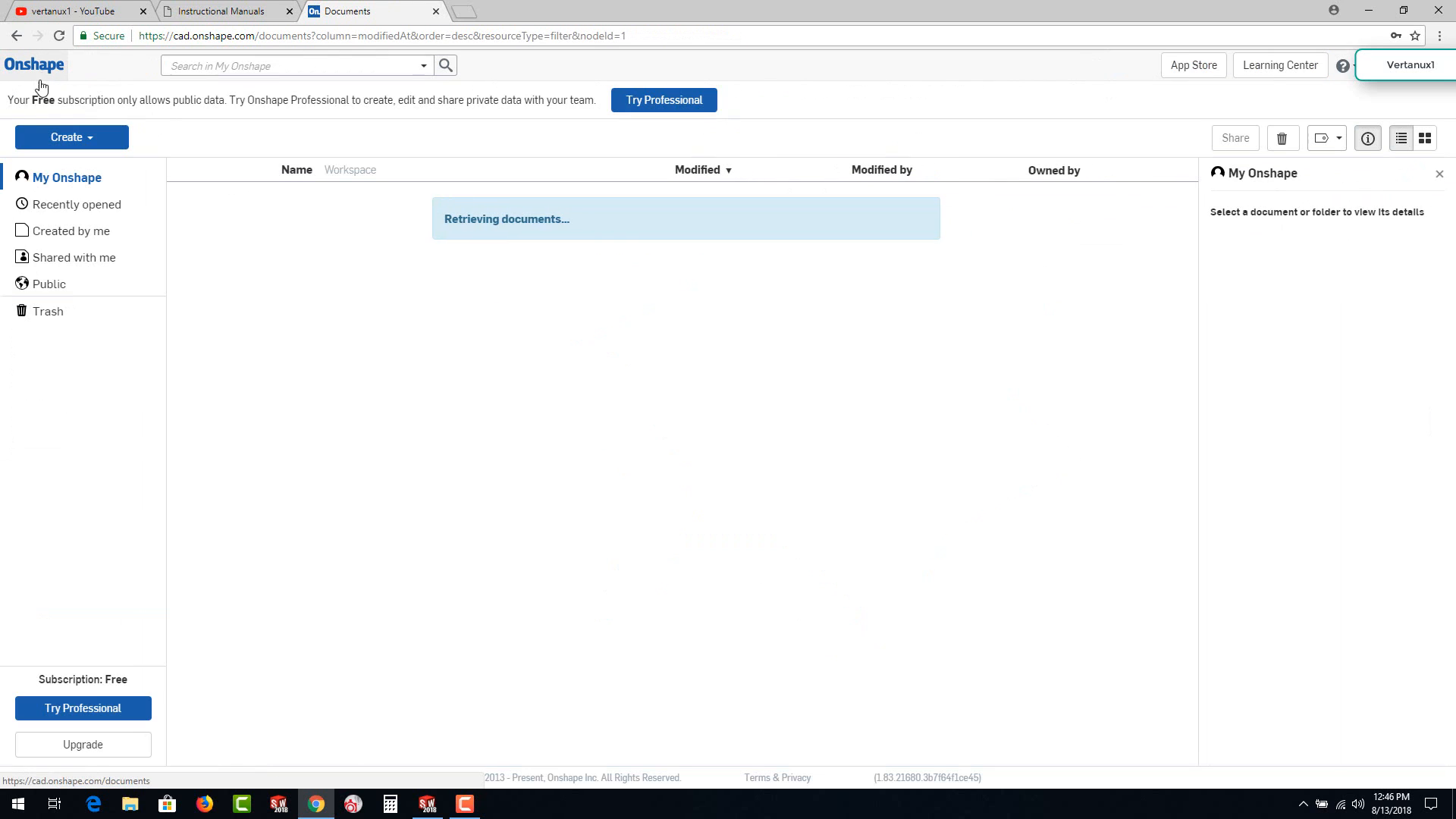
{"action": "left_click", "coordinate": [78, 141]}
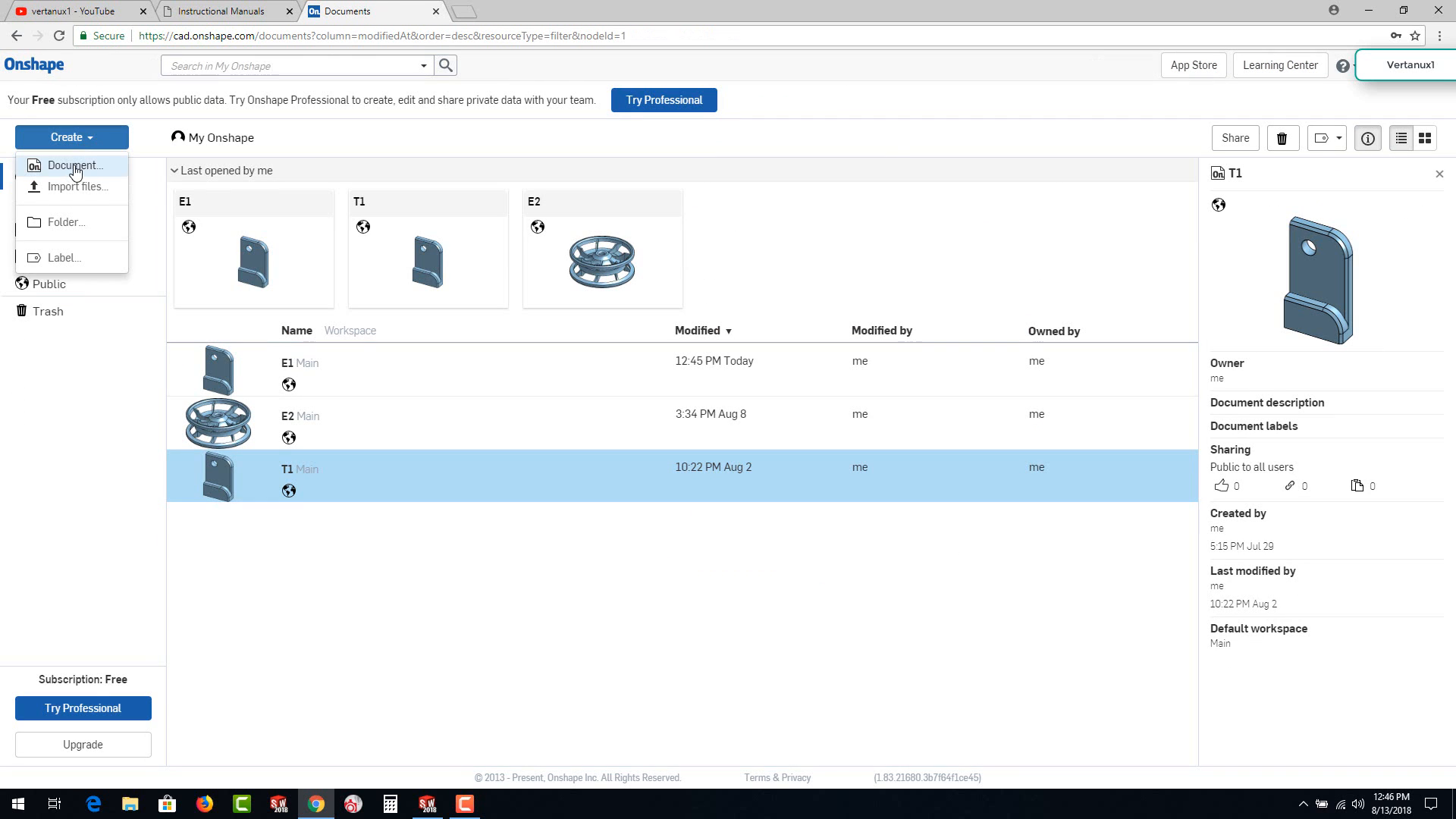
{"action": "left_click", "coordinate": [75, 166]}
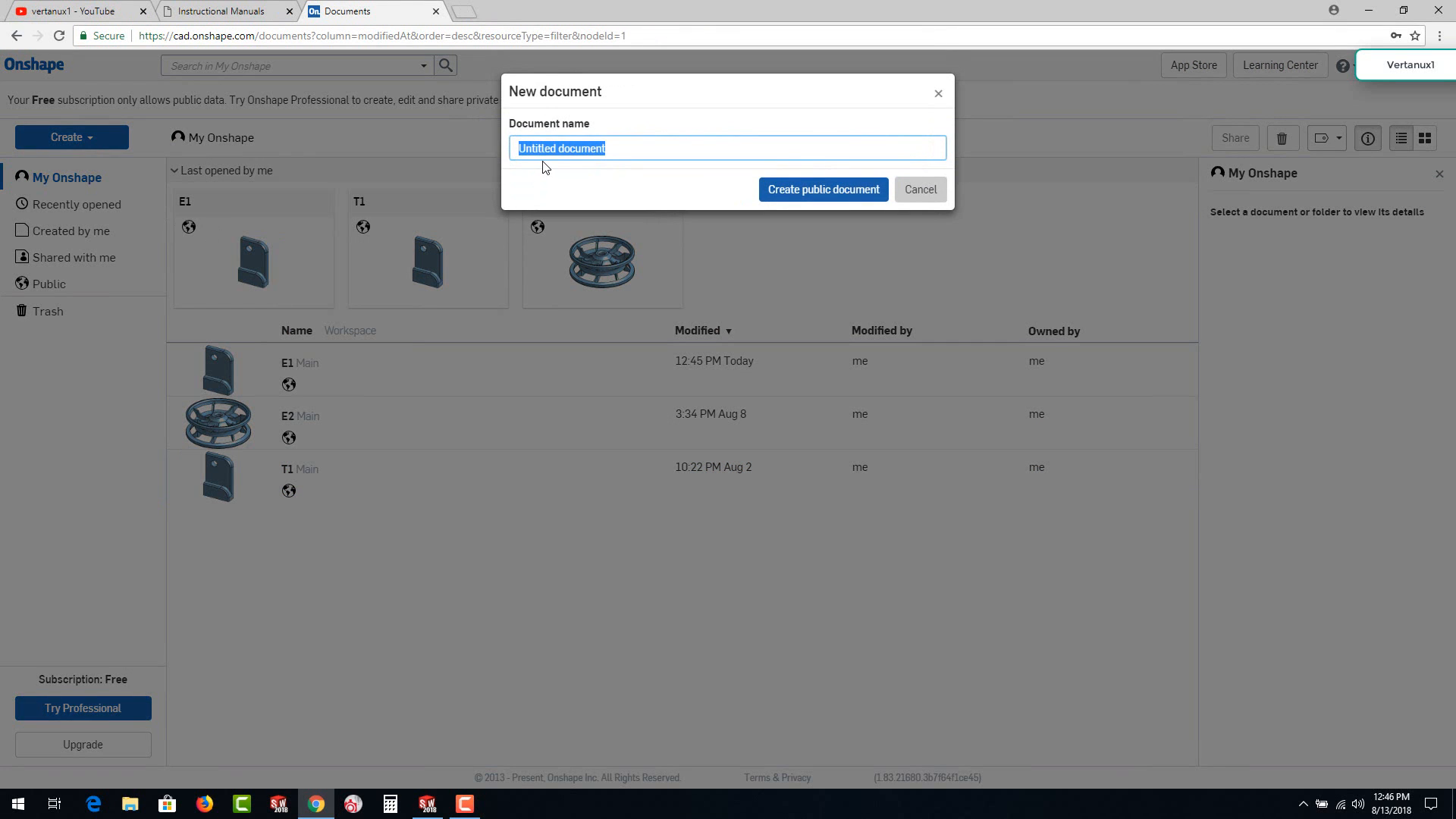
{"action": "type", "text": "L1"}
{"action": "left_click", "coordinate": [844, 197]}
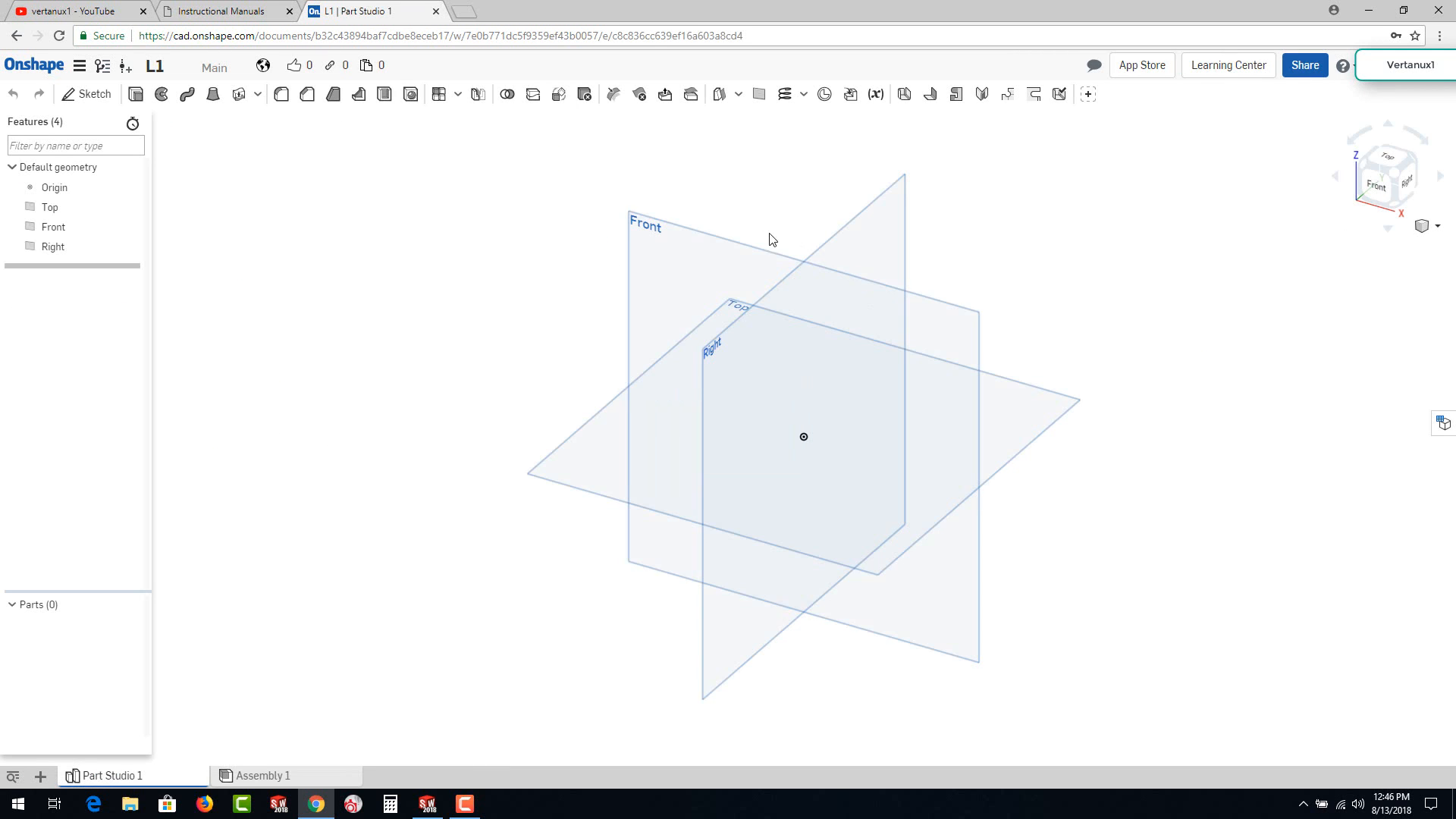
Step: Start a sketch on the Front plane and draw a vertical line up from the origin with a length of 2
{"action": "right_click", "coordinate": [680, 235]}
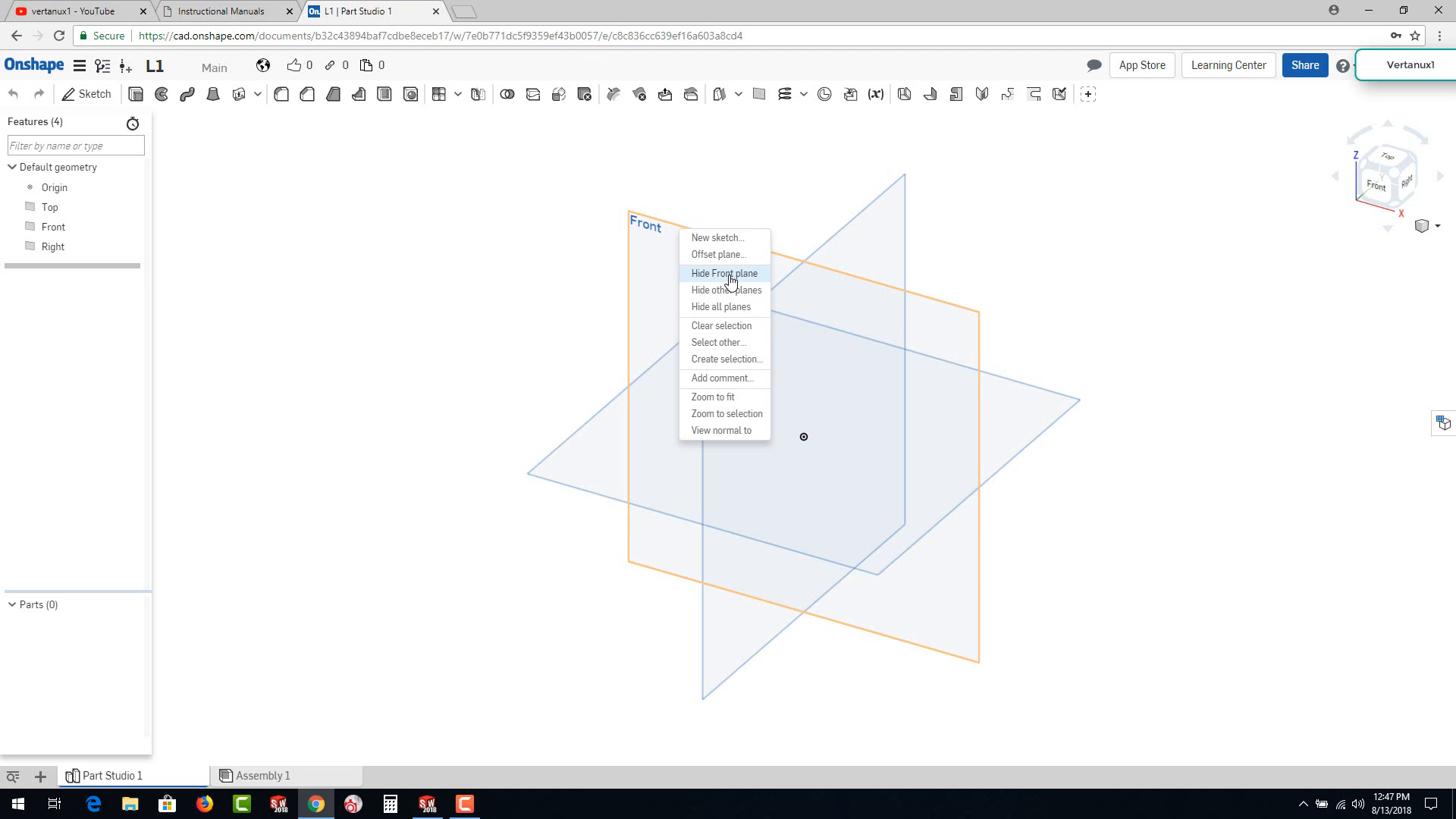
{"action": "left_click", "coordinate": [716, 238]}
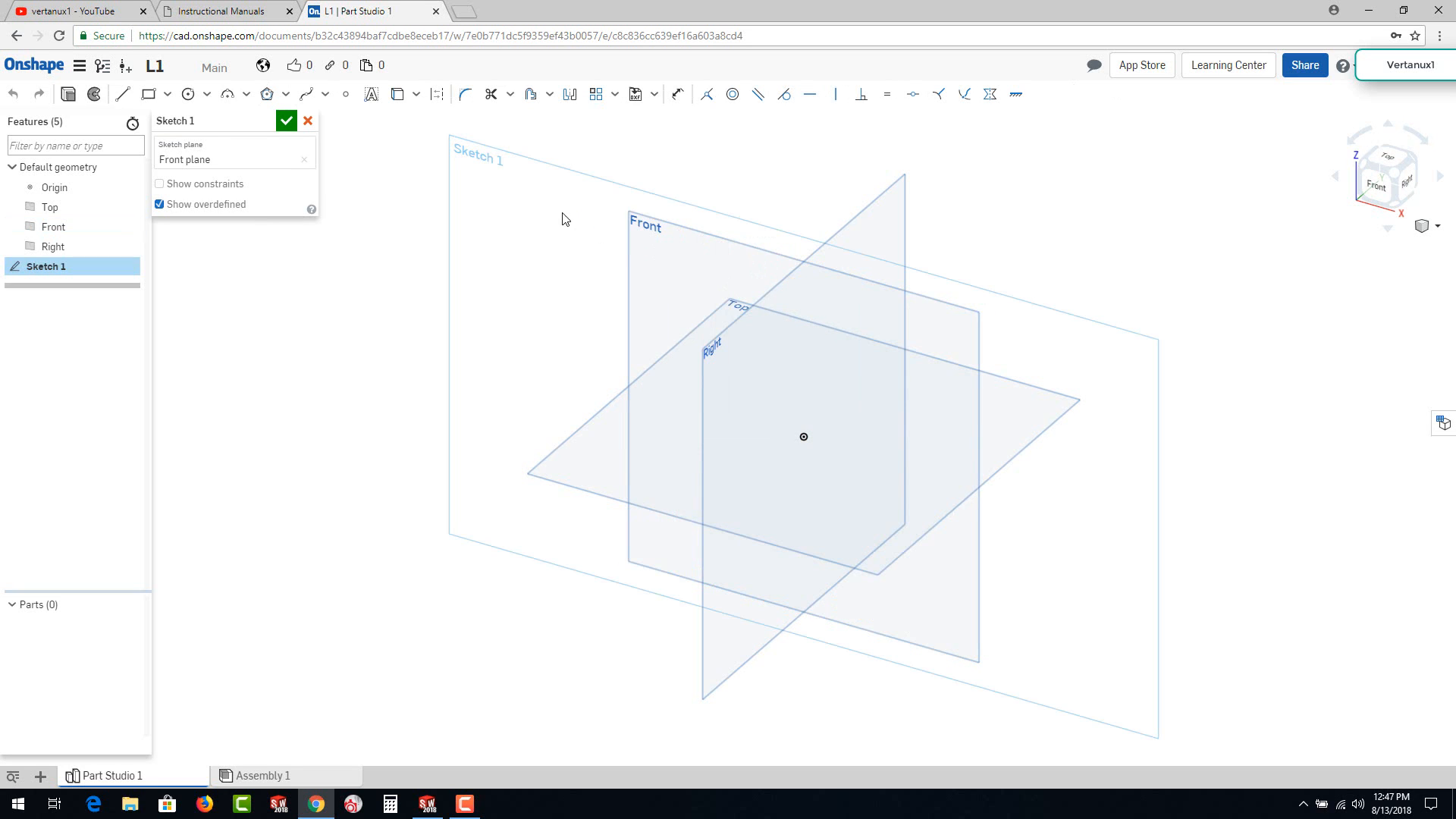
{"action": "left_click", "coordinate": [1380, 191]}
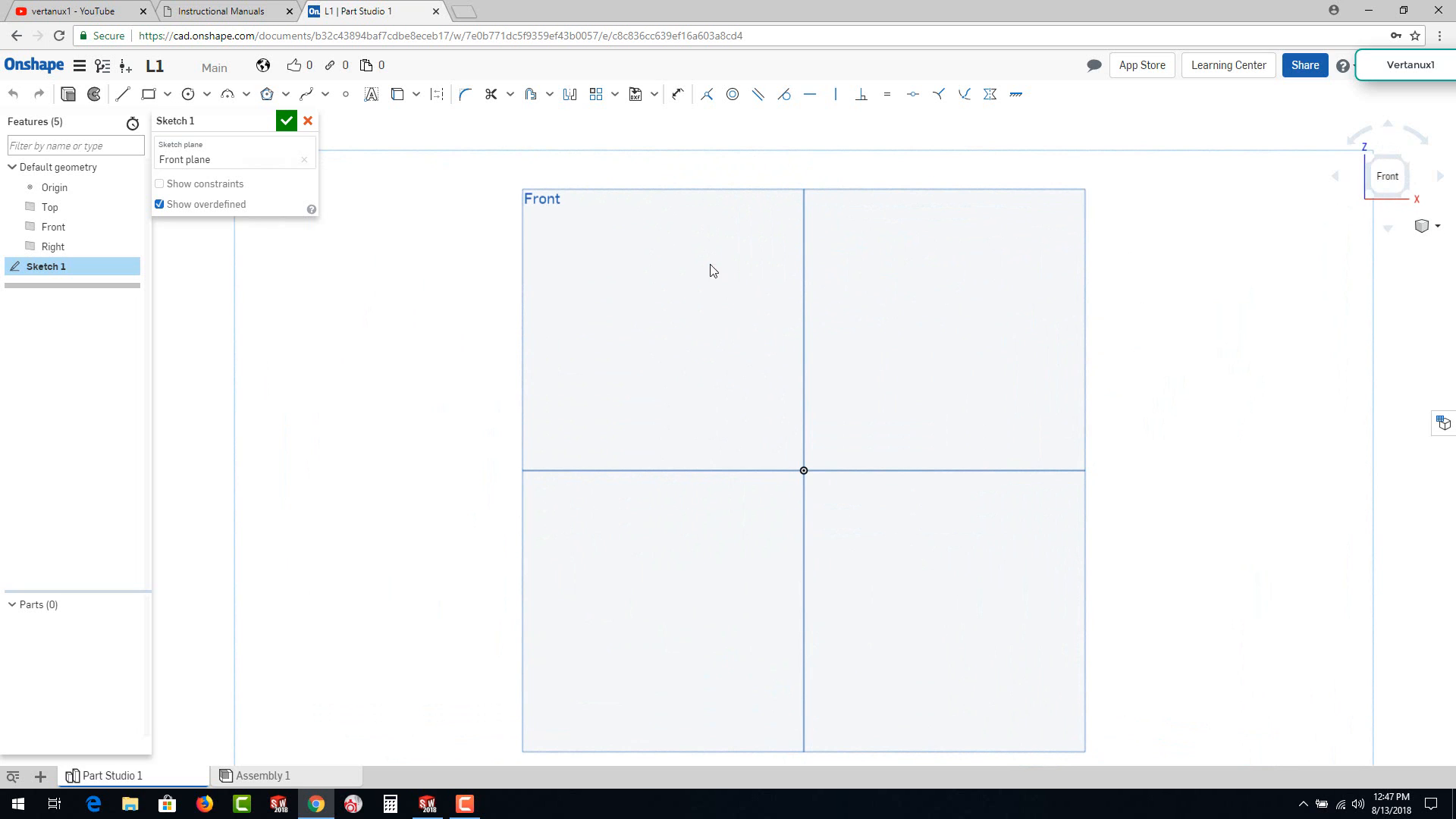
{"action": "left_click", "coordinate": [128, 95]}
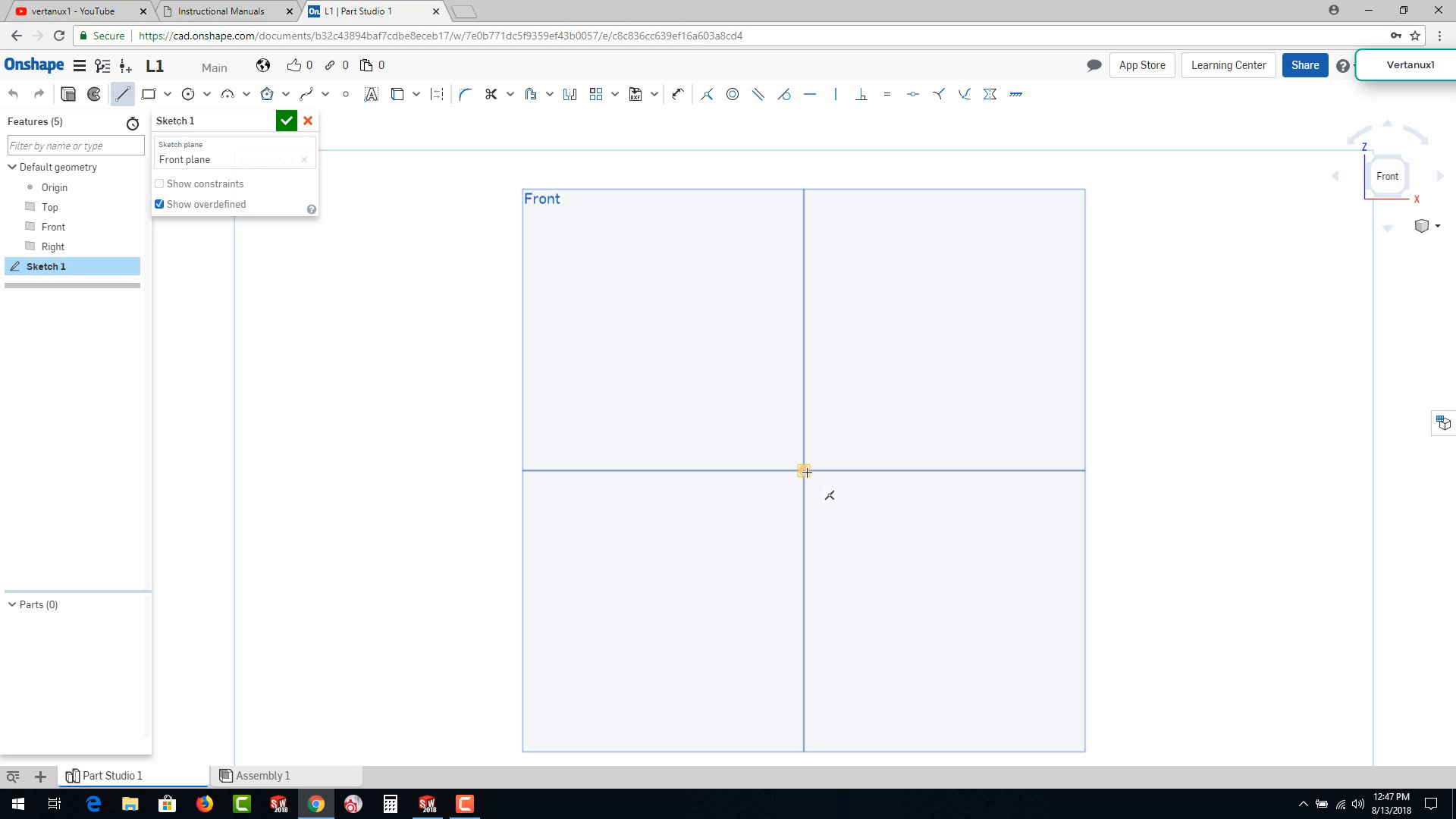
{"action": "left_click", "coordinate": [804, 471]}
{"action": "left_click", "coordinate": [803, 280]}
{"action": "type", "text": "2"}
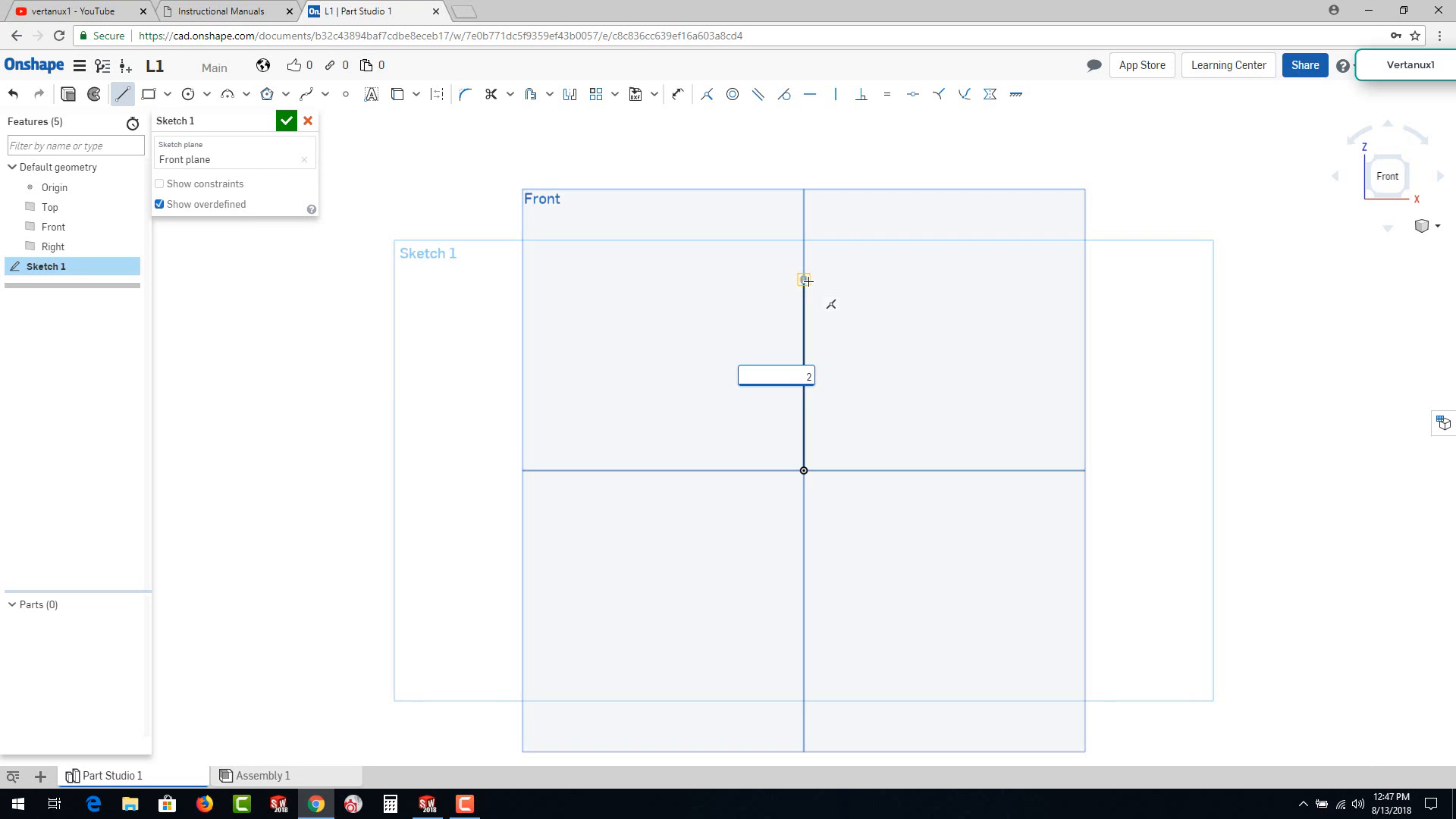
{"action": "key", "text": "Return"}
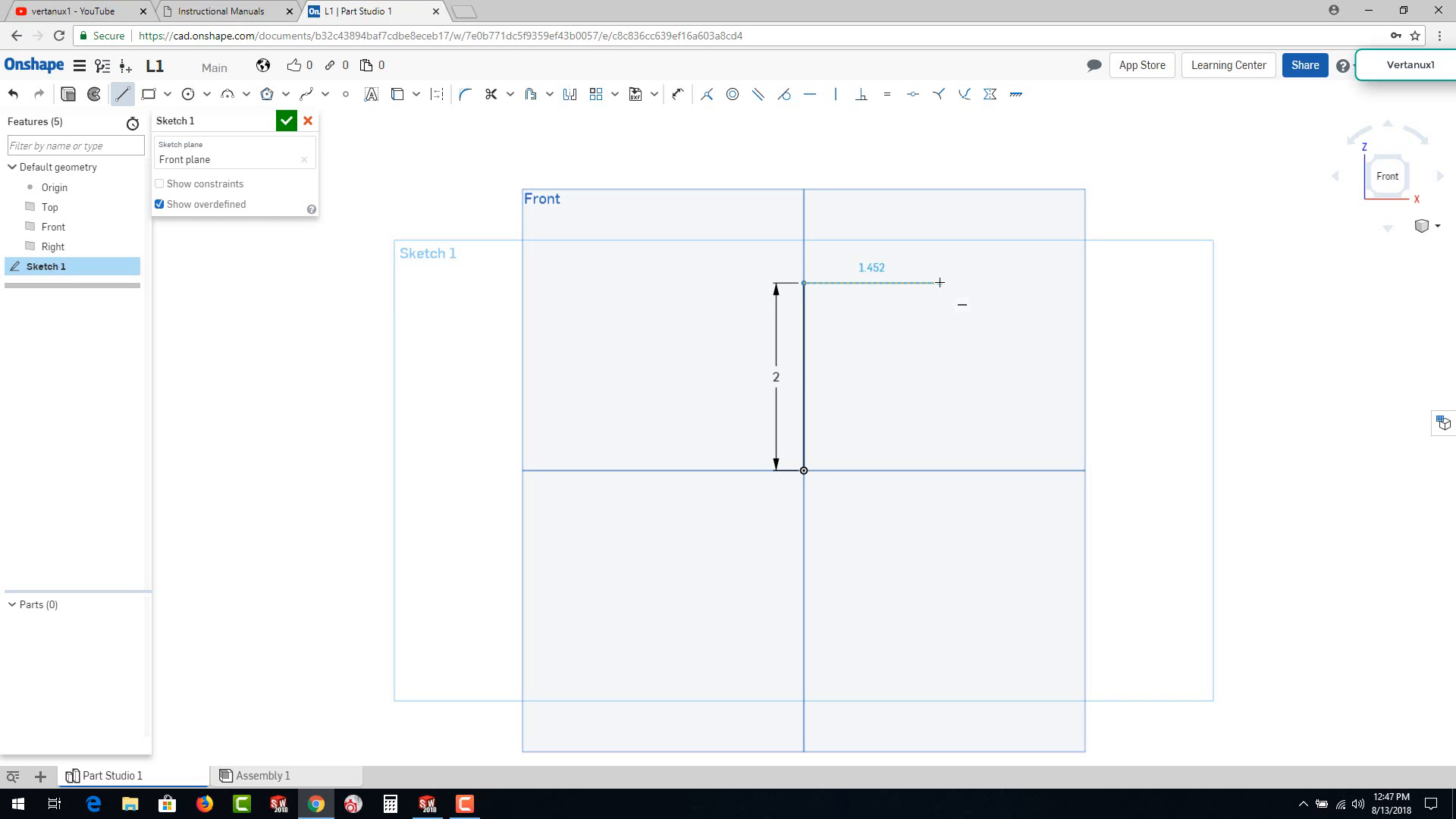
Step: Continue the line chain with a 1.5 horizontal segment to the right and a vertical segment of length 1 downward
{"action": "left_click", "coordinate": [940, 282]}
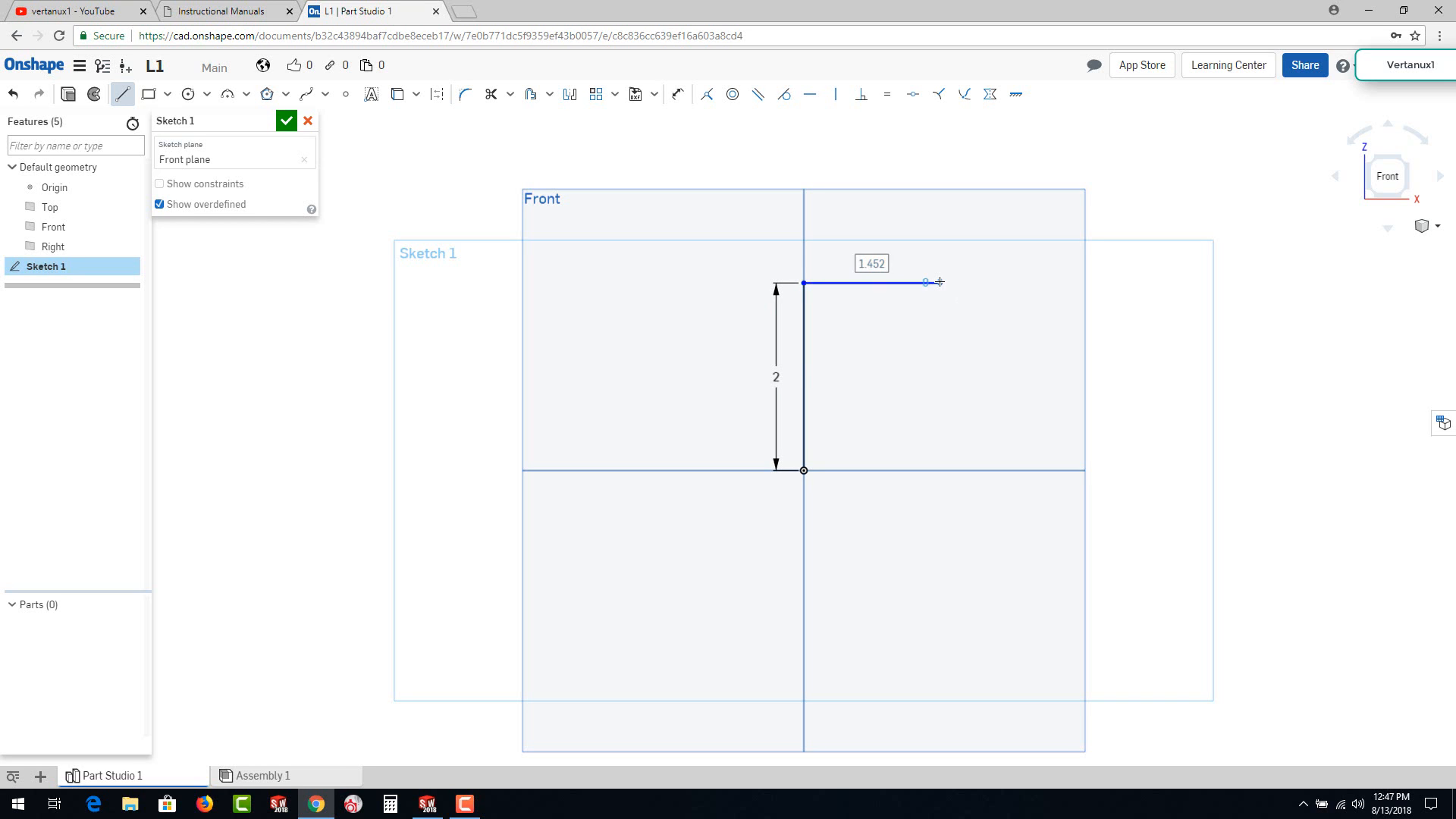
{"action": "type", "text": "1"}
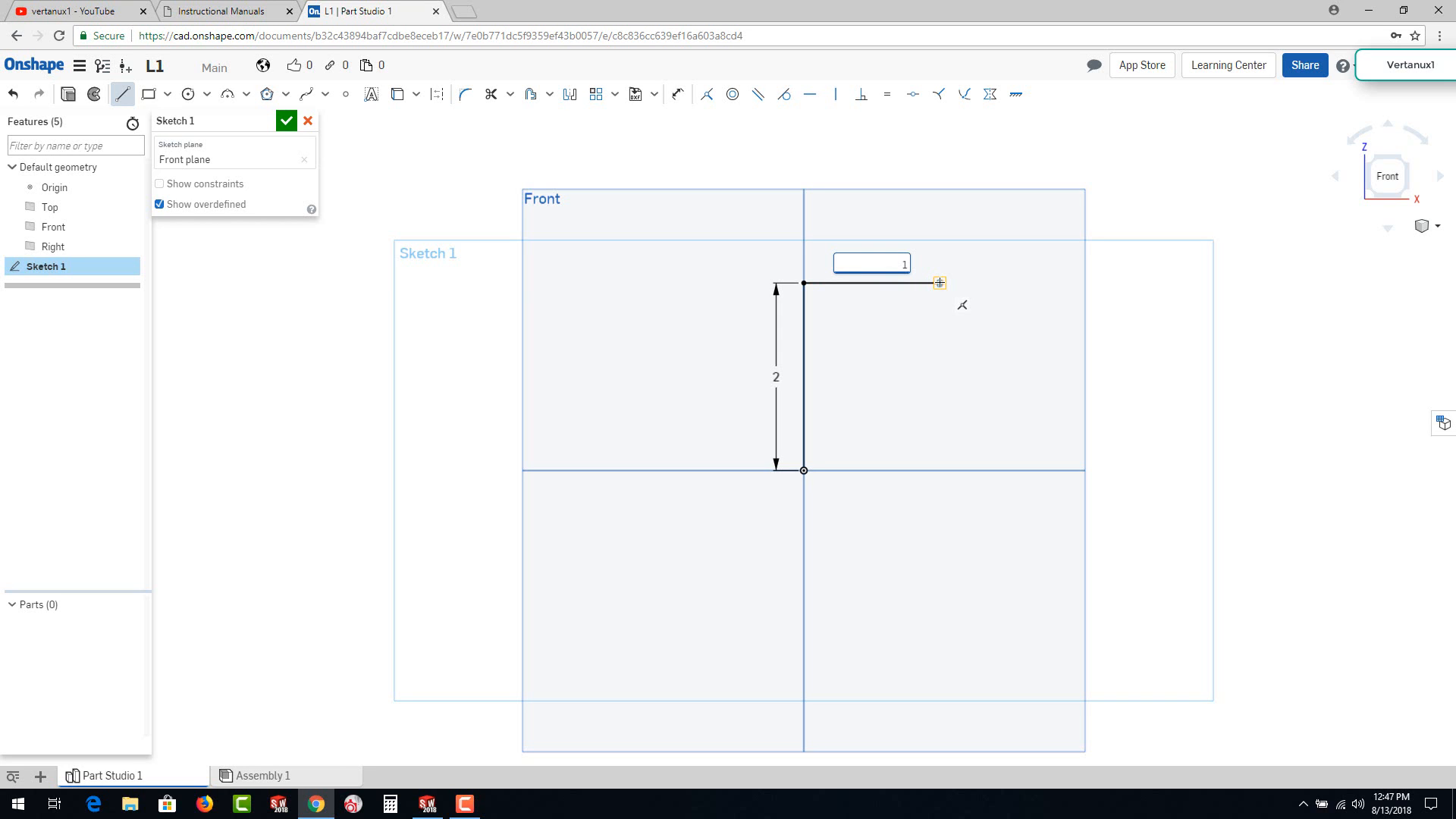
{"action": "type", "text": ".5"}
{"action": "key", "text": "Return"}
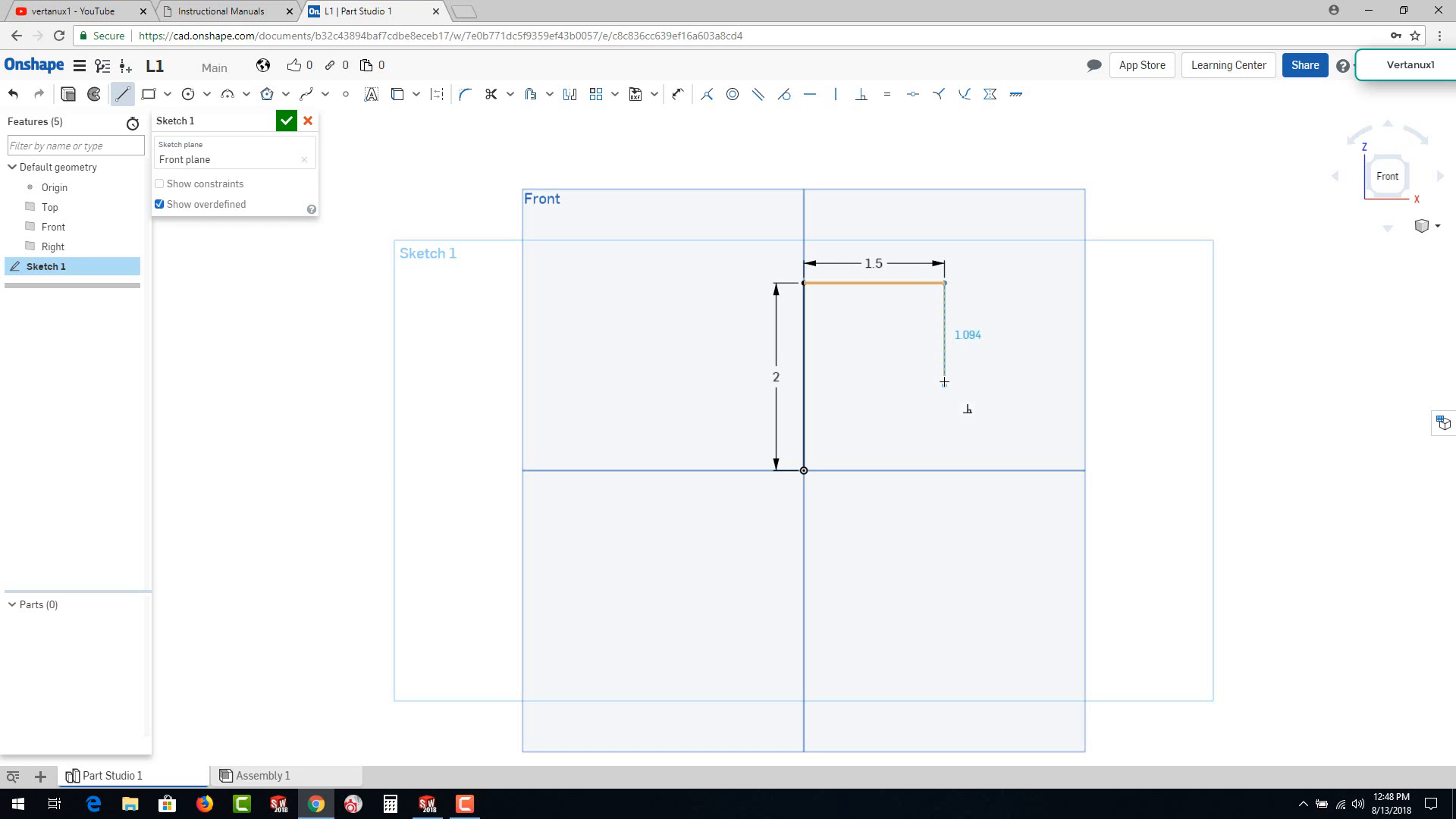
{"action": "type", "text": "1"}
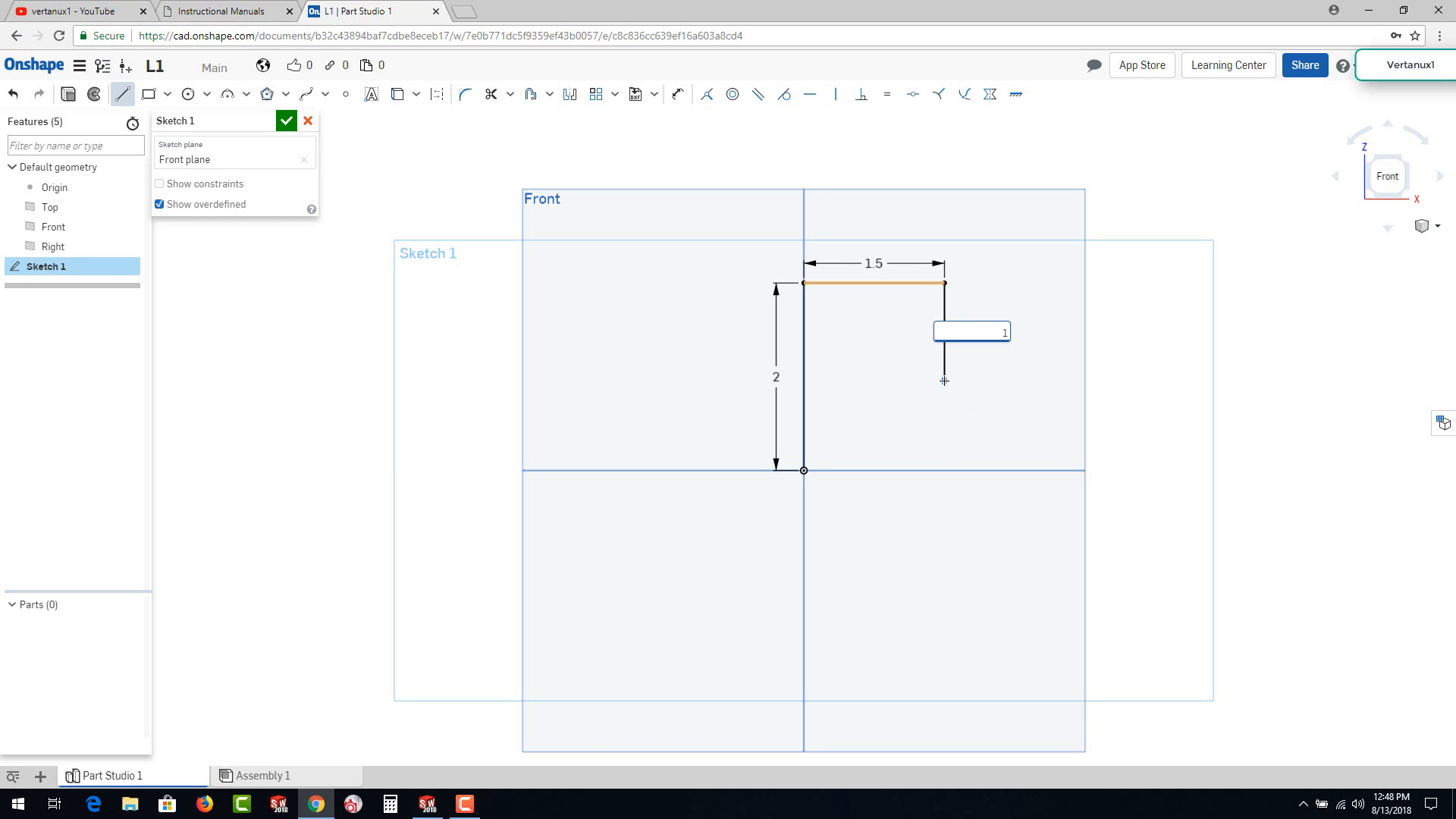
{"action": "key", "text": "Return"}
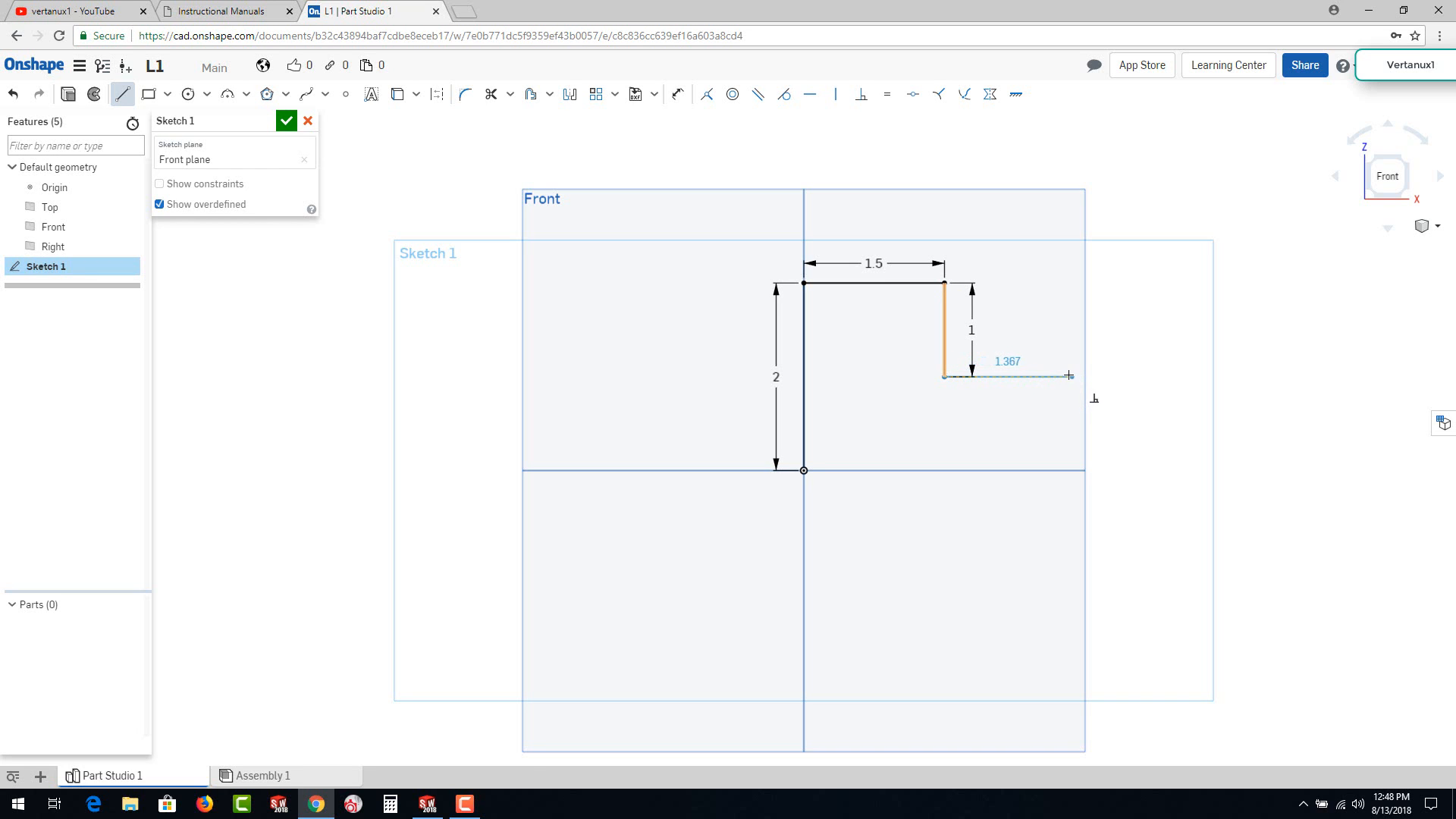
Step: Continue the chain 1.25 to the right, up to the first top edge's height, and about 1.09 further right
{"action": "left_click", "coordinate": [1074, 376]}
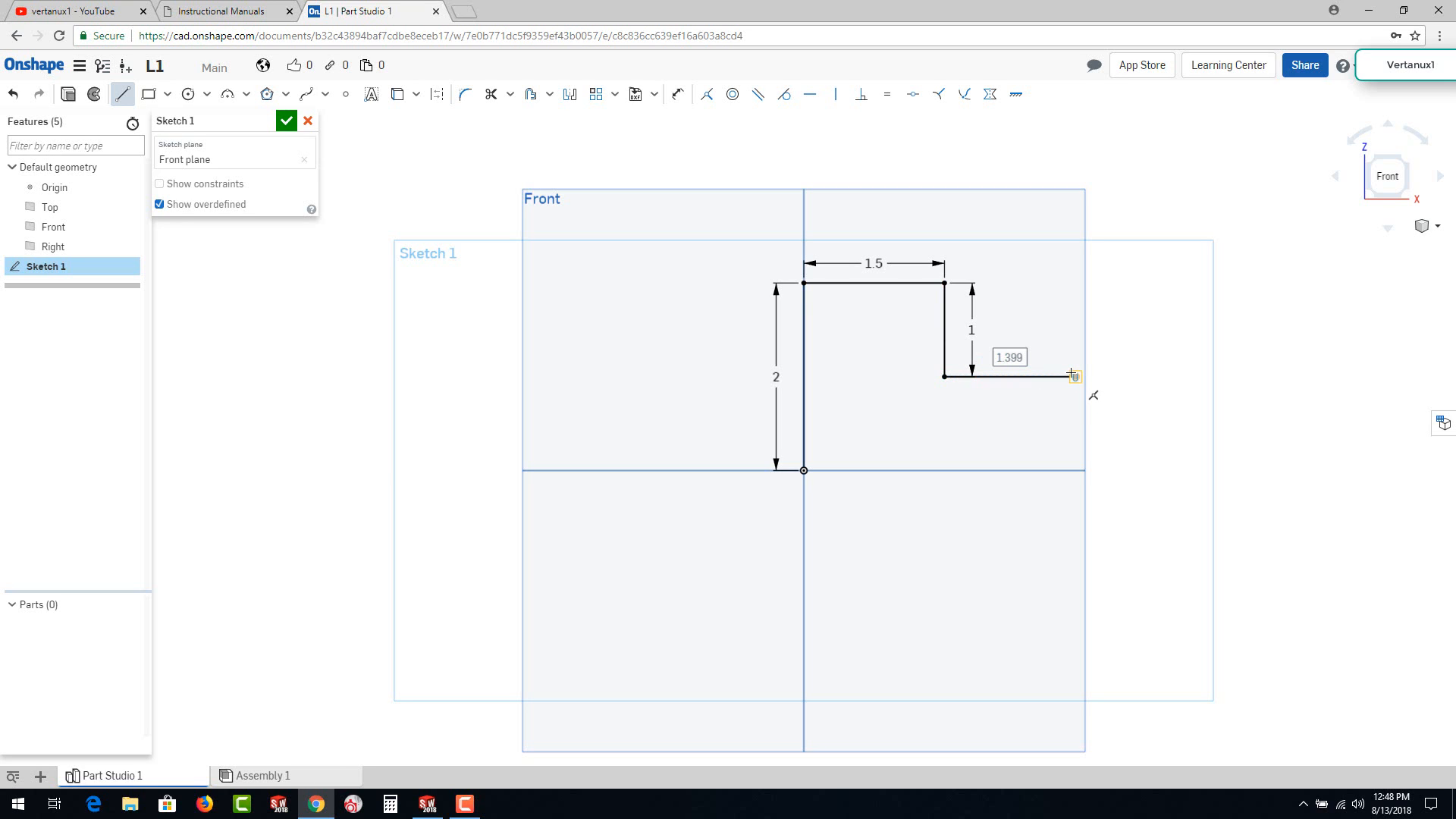
{"action": "type", "text": "1"}
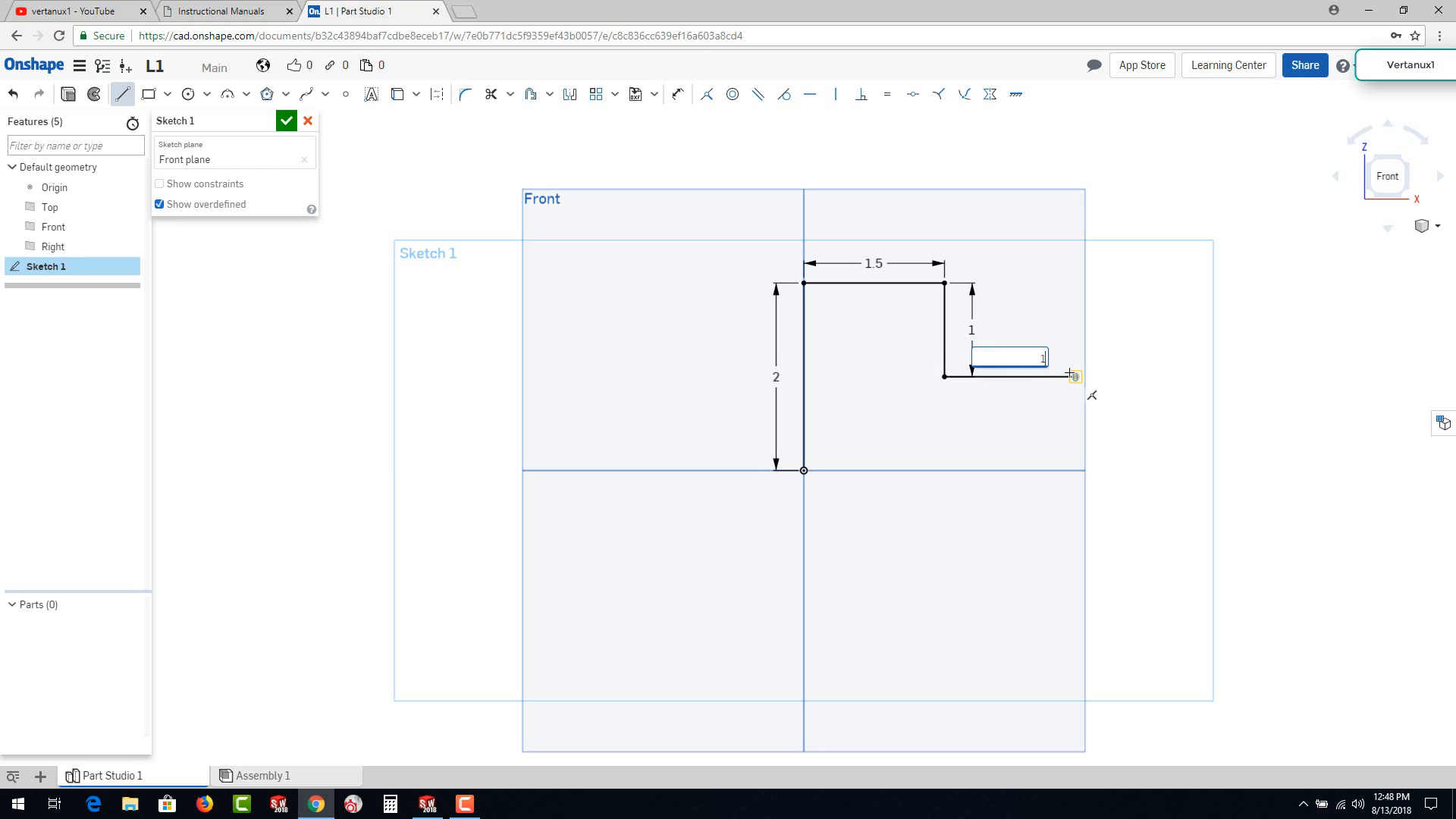
{"action": "type", "text": ".25"}
{"action": "key", "text": "Return"}
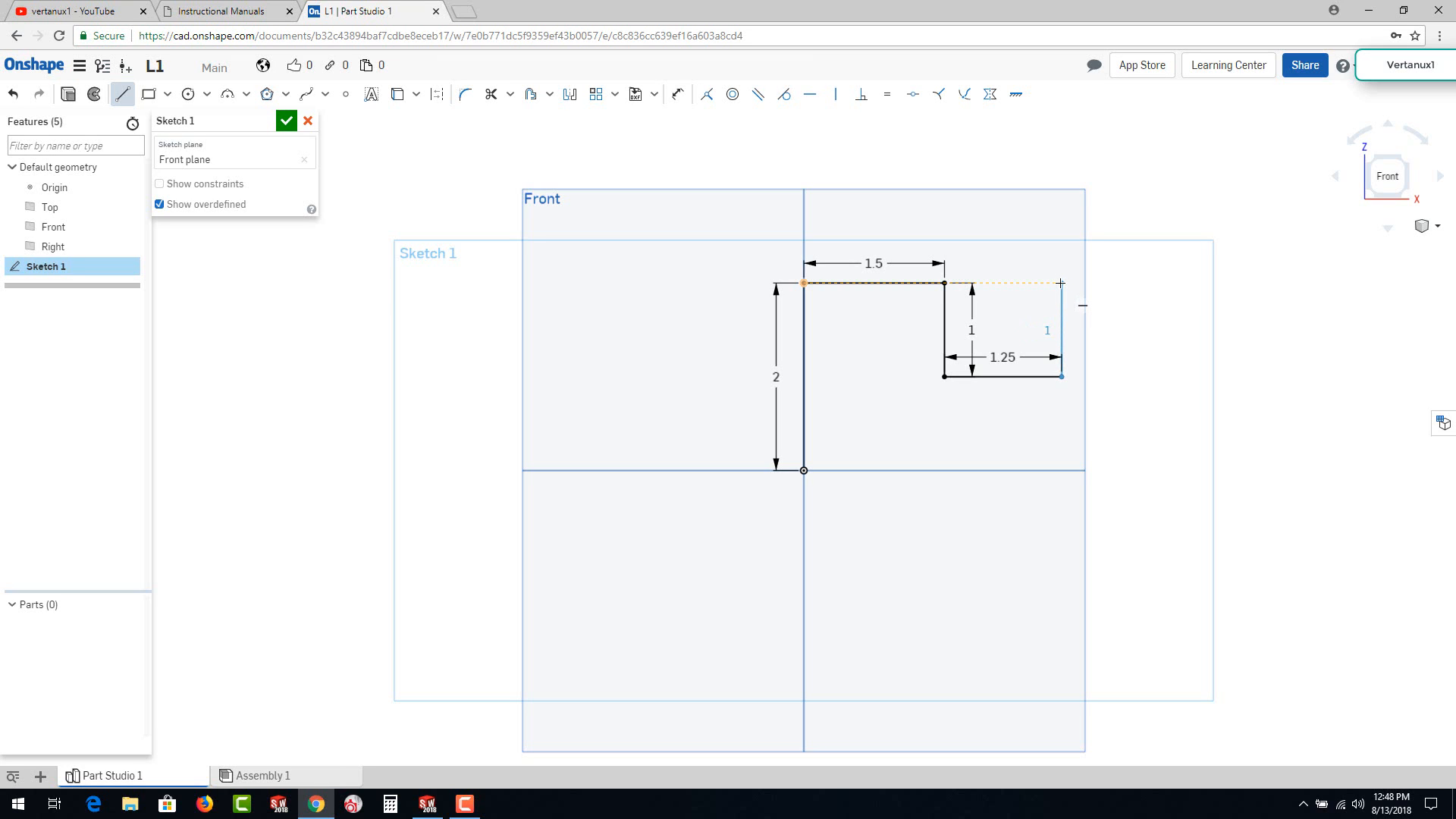
{"action": "left_click", "coordinate": [1061, 283]}
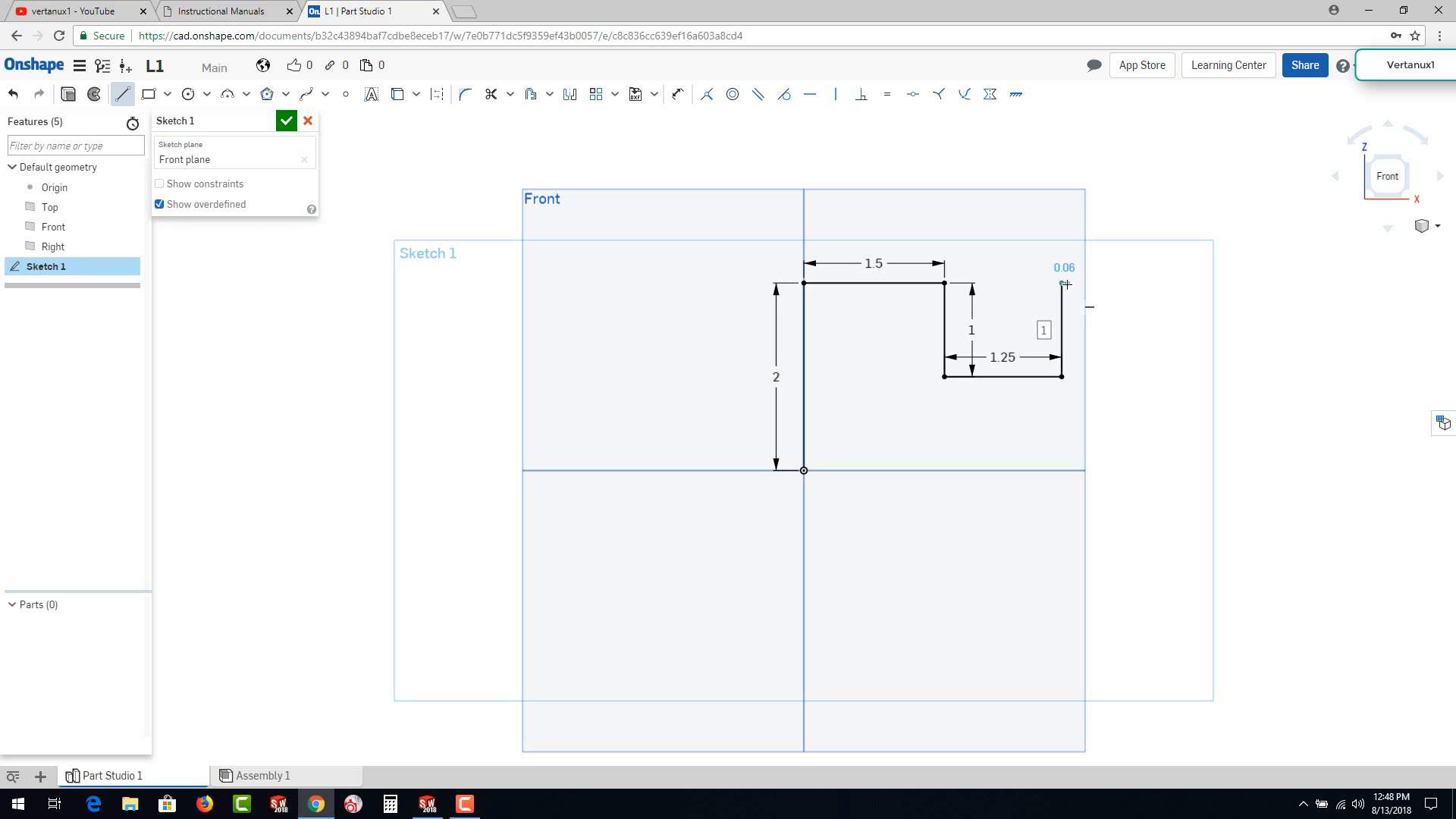
{"action": "left_click", "coordinate": [1164, 283]}
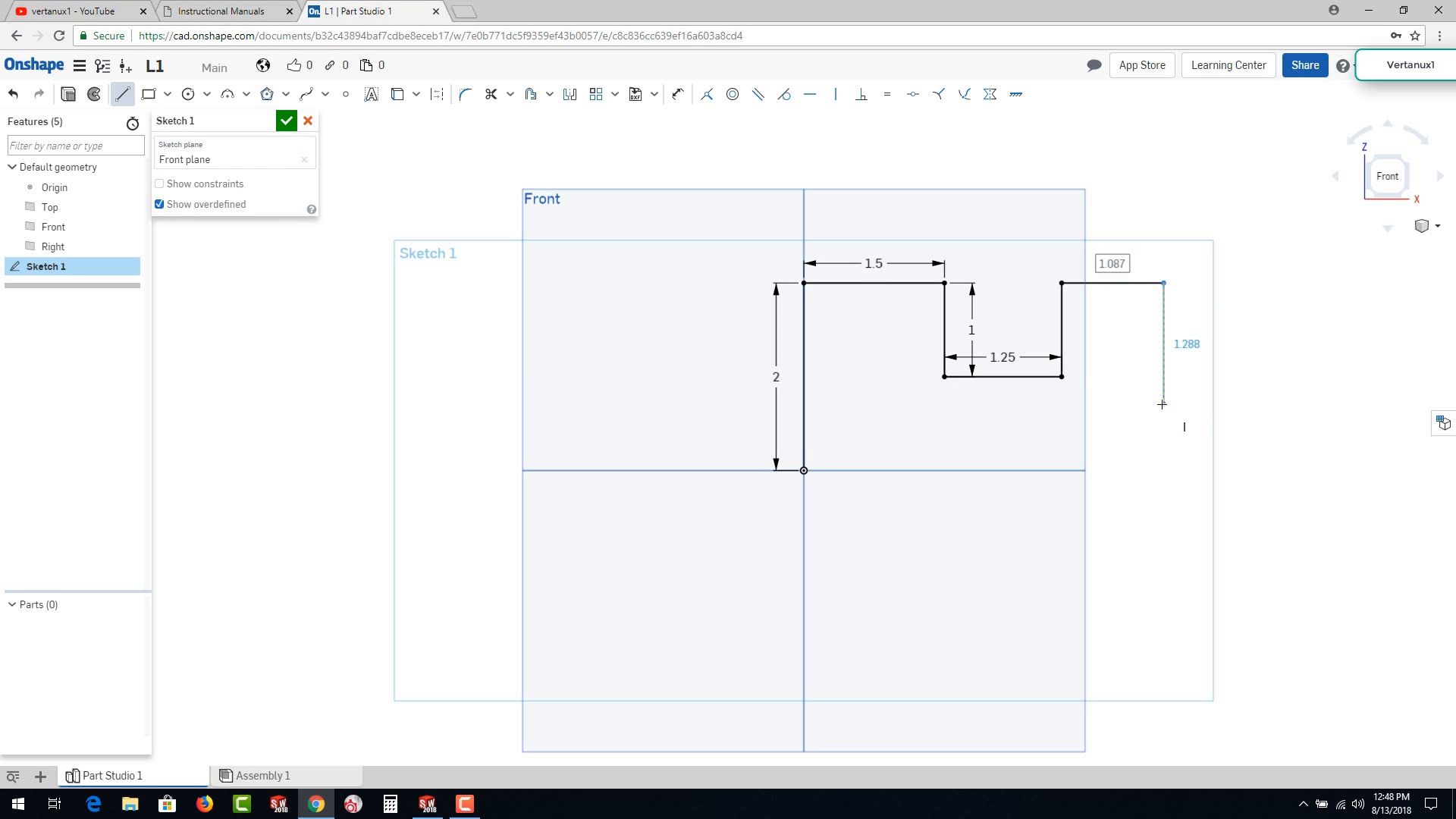
Step: Close the profile with lines about 1.27 down, about 1 right, about 0.73 down level with the origin, and back to the origin
{"action": "left_click", "coordinate": [1164, 402]}
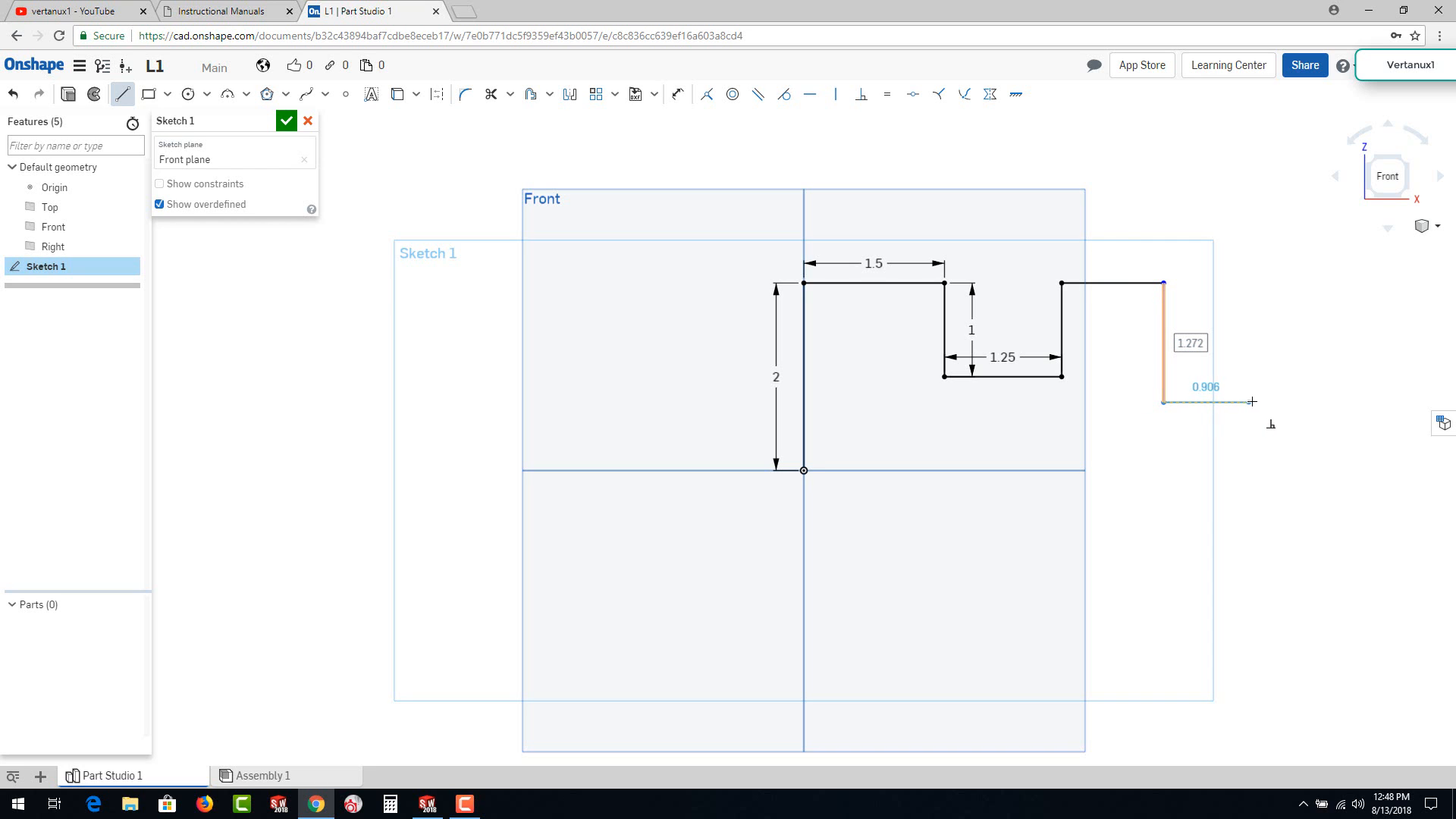
{"action": "left_click", "coordinate": [1258, 402]}
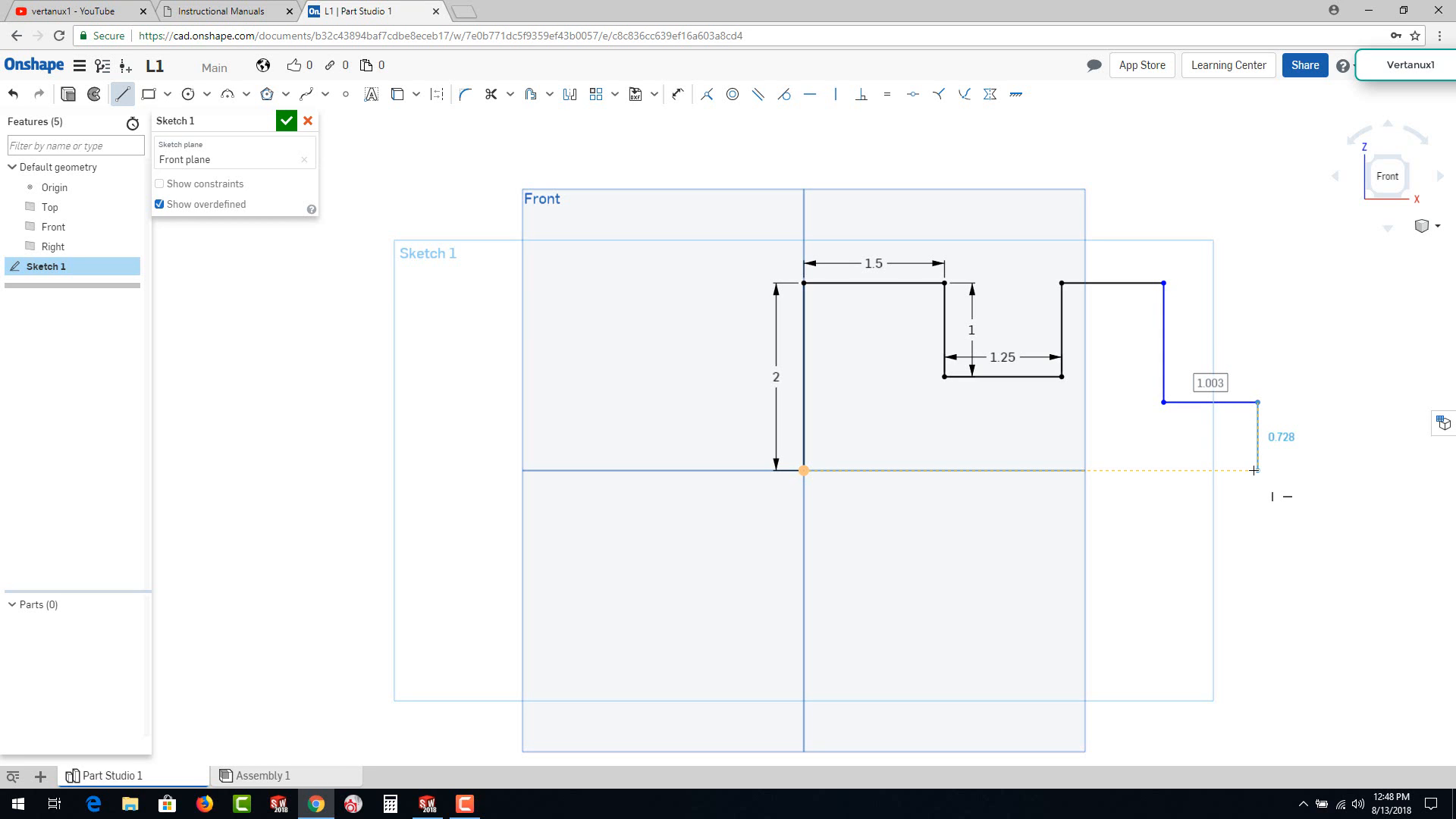
{"action": "left_click", "coordinate": [1255, 470]}
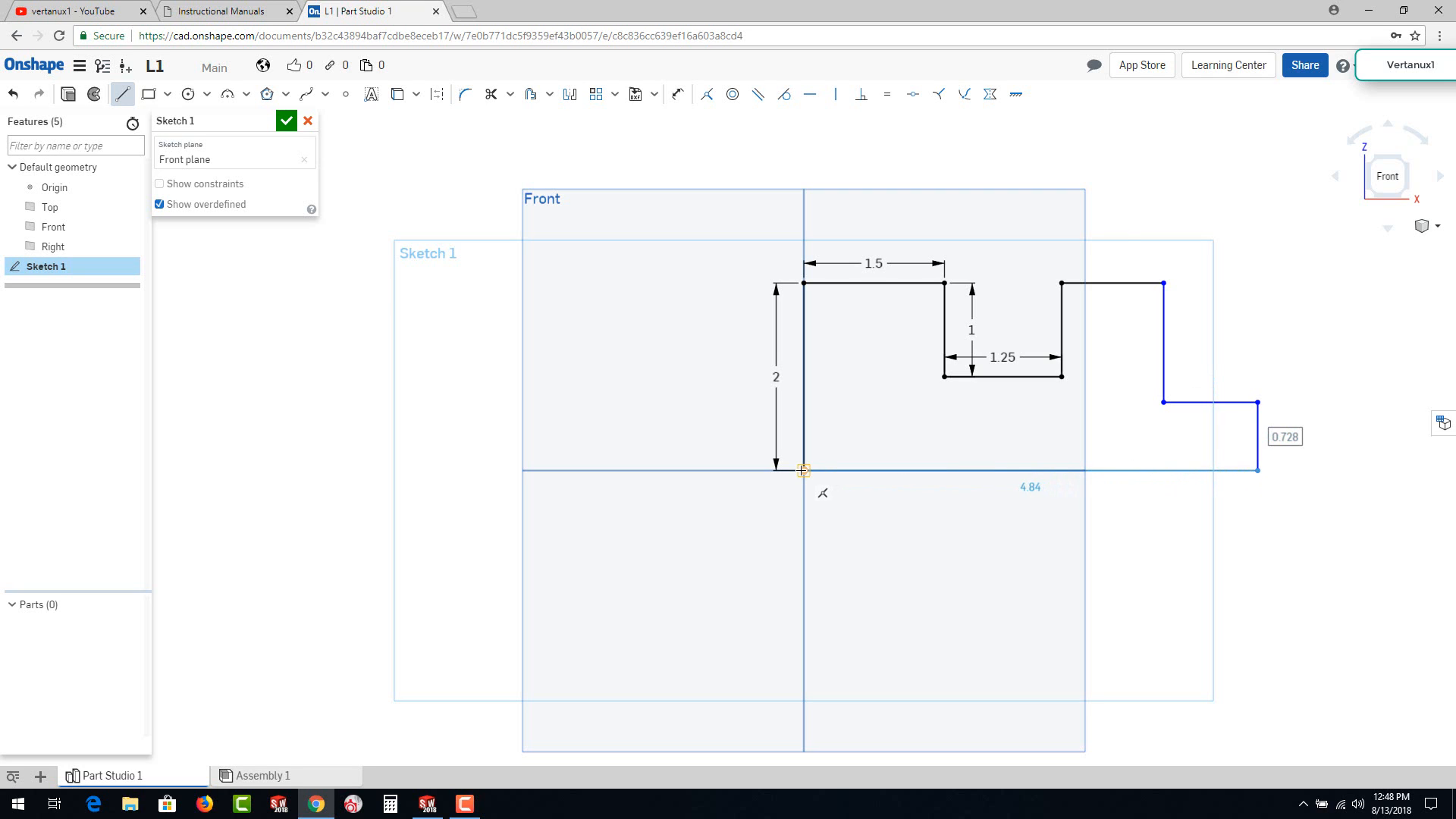
{"action": "left_click", "coordinate": [803, 470]}
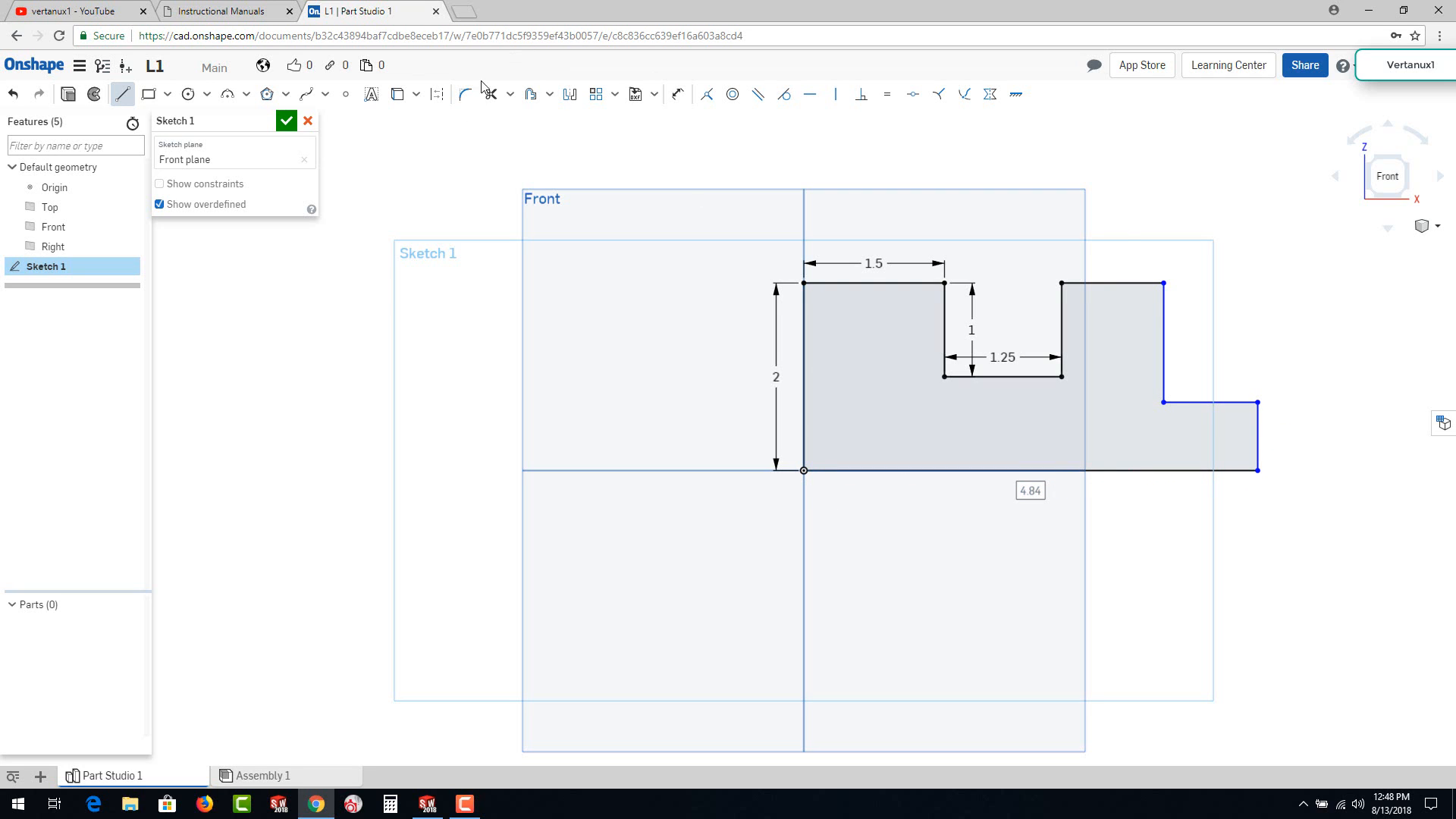
Step: Dimension the short vertical edge at the profile's far right end to 0.85 in
{"action": "left_click", "coordinate": [679, 96]}
{"action": "left_click", "coordinate": [1258, 438]}
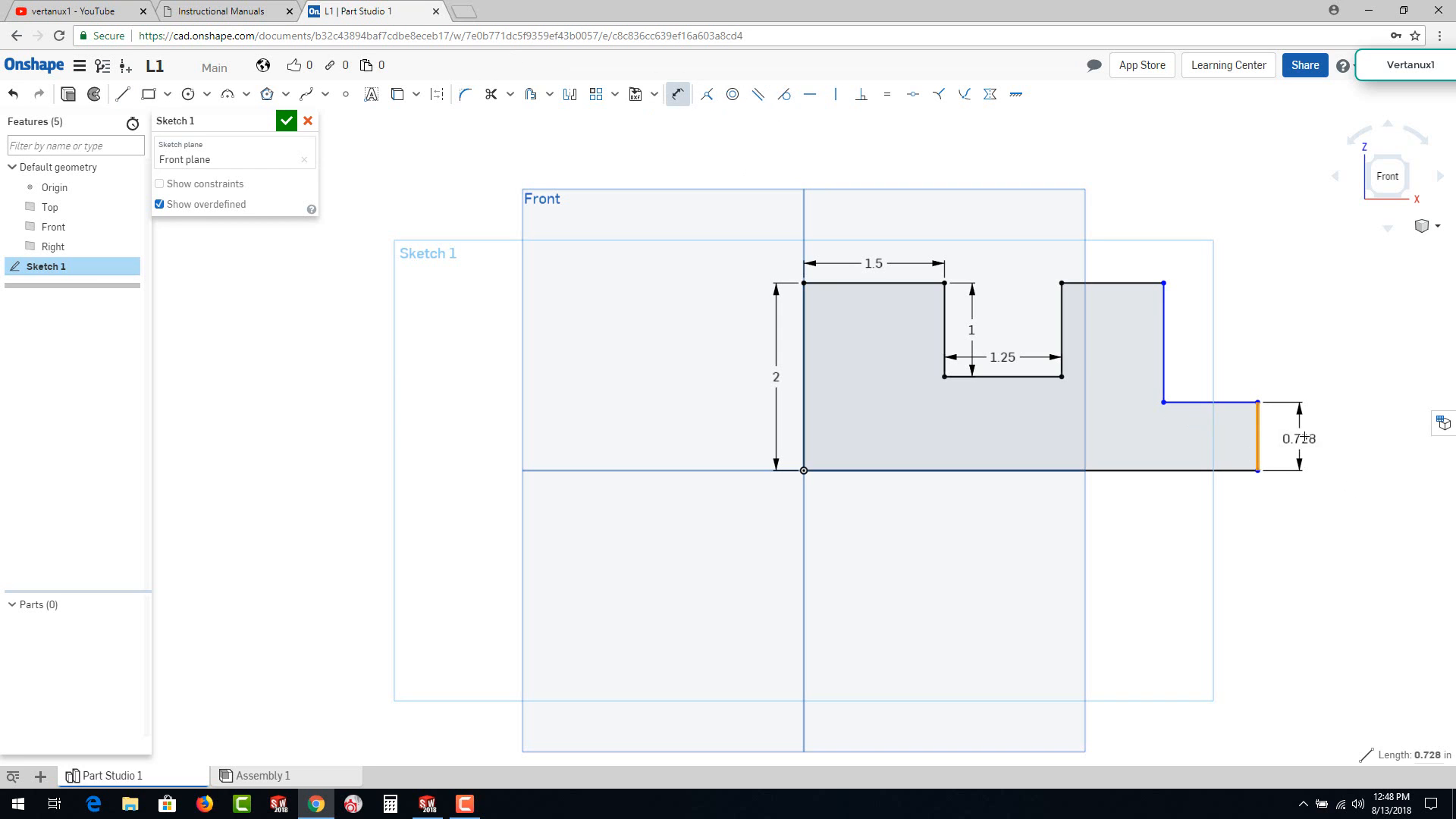
{"action": "left_click", "coordinate": [1304, 436]}
{"action": "key", "text": "BackSpace"}
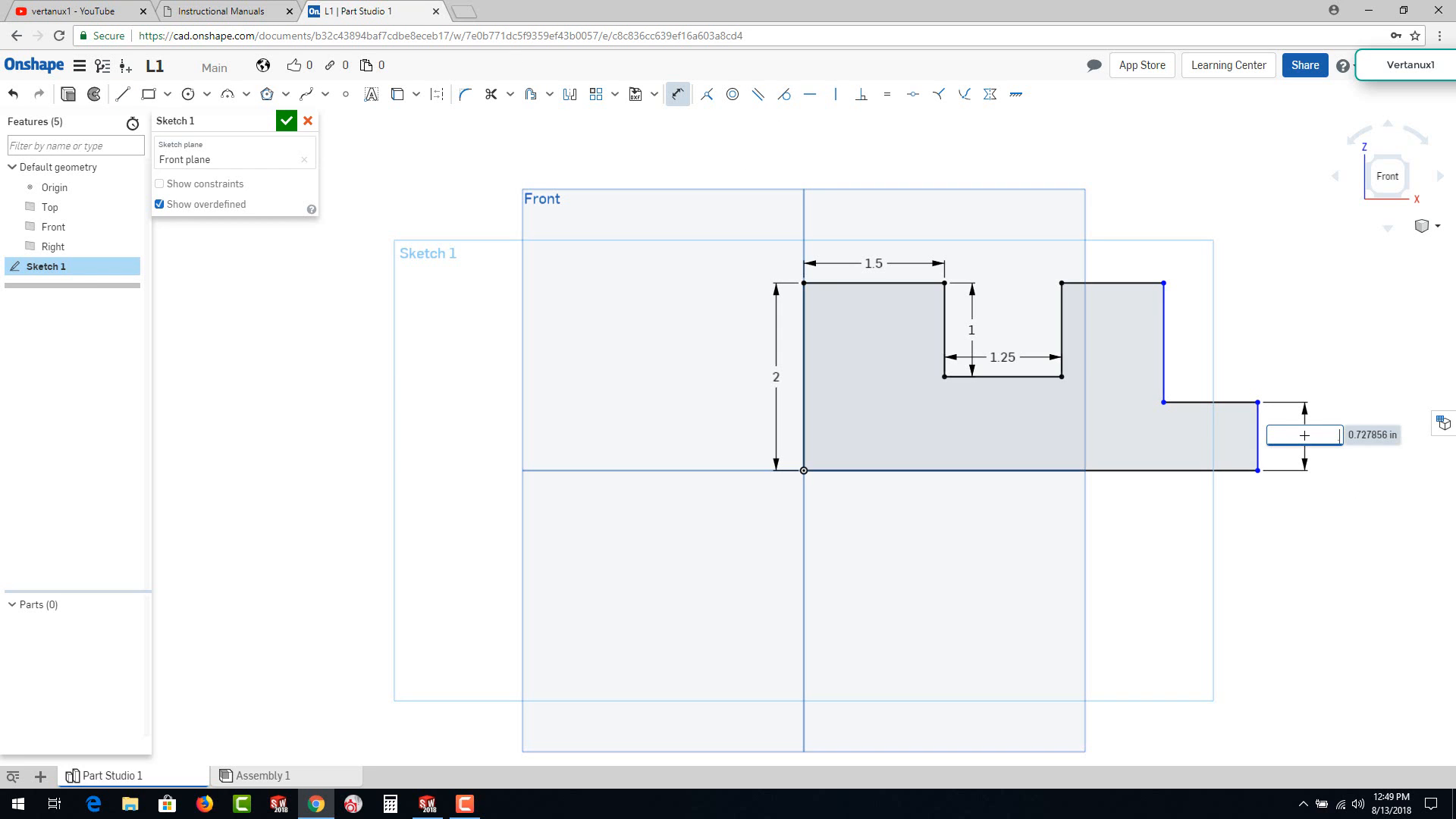
{"action": "key", "text": "Return"}
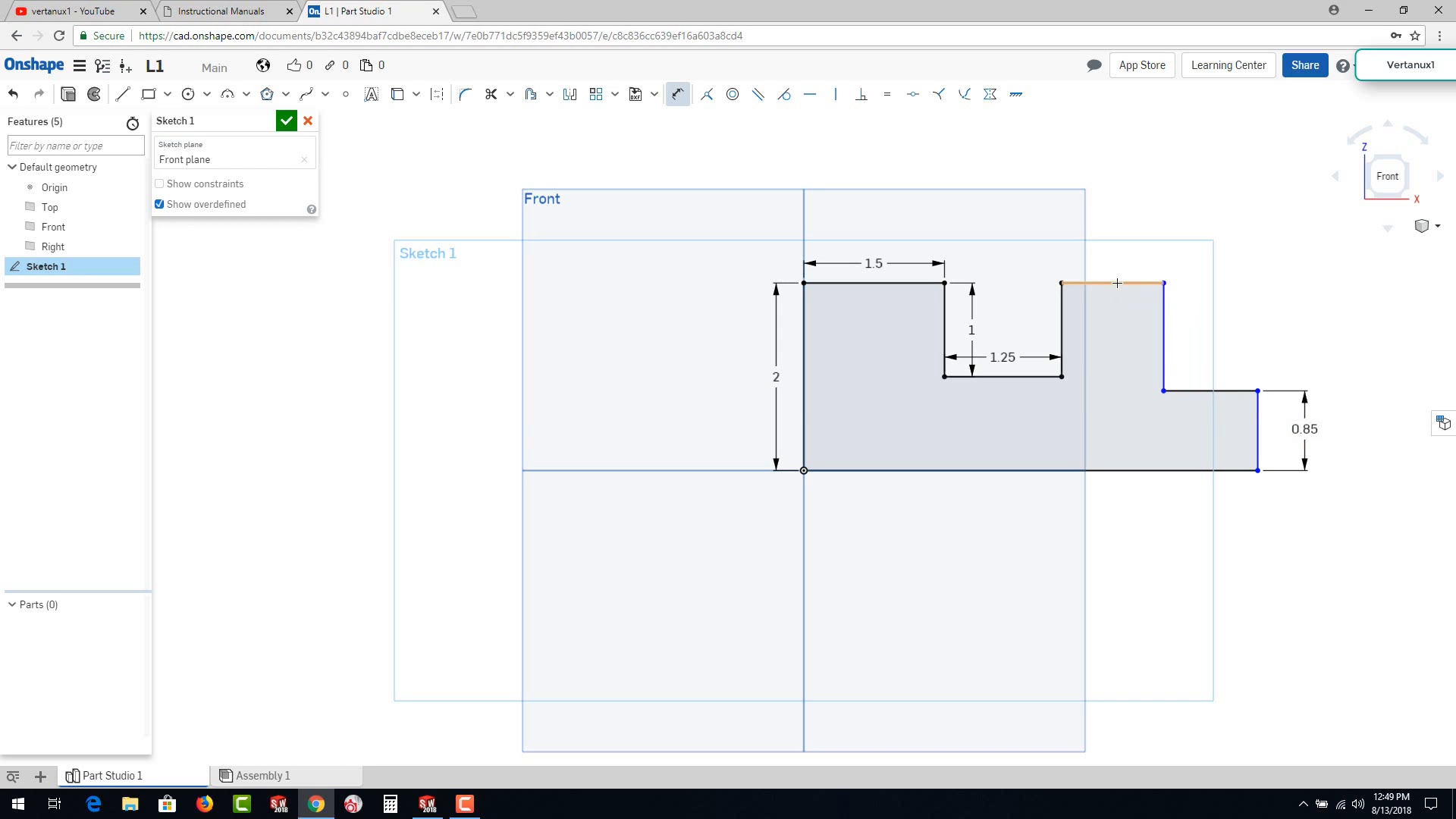
Step: Dimension the horizontal distance from the profile's left edge to the upper vertical edge of the right step as 3.75 in
{"action": "left_click", "coordinate": [805, 323]}
{"action": "left_click", "coordinate": [1163, 335]}
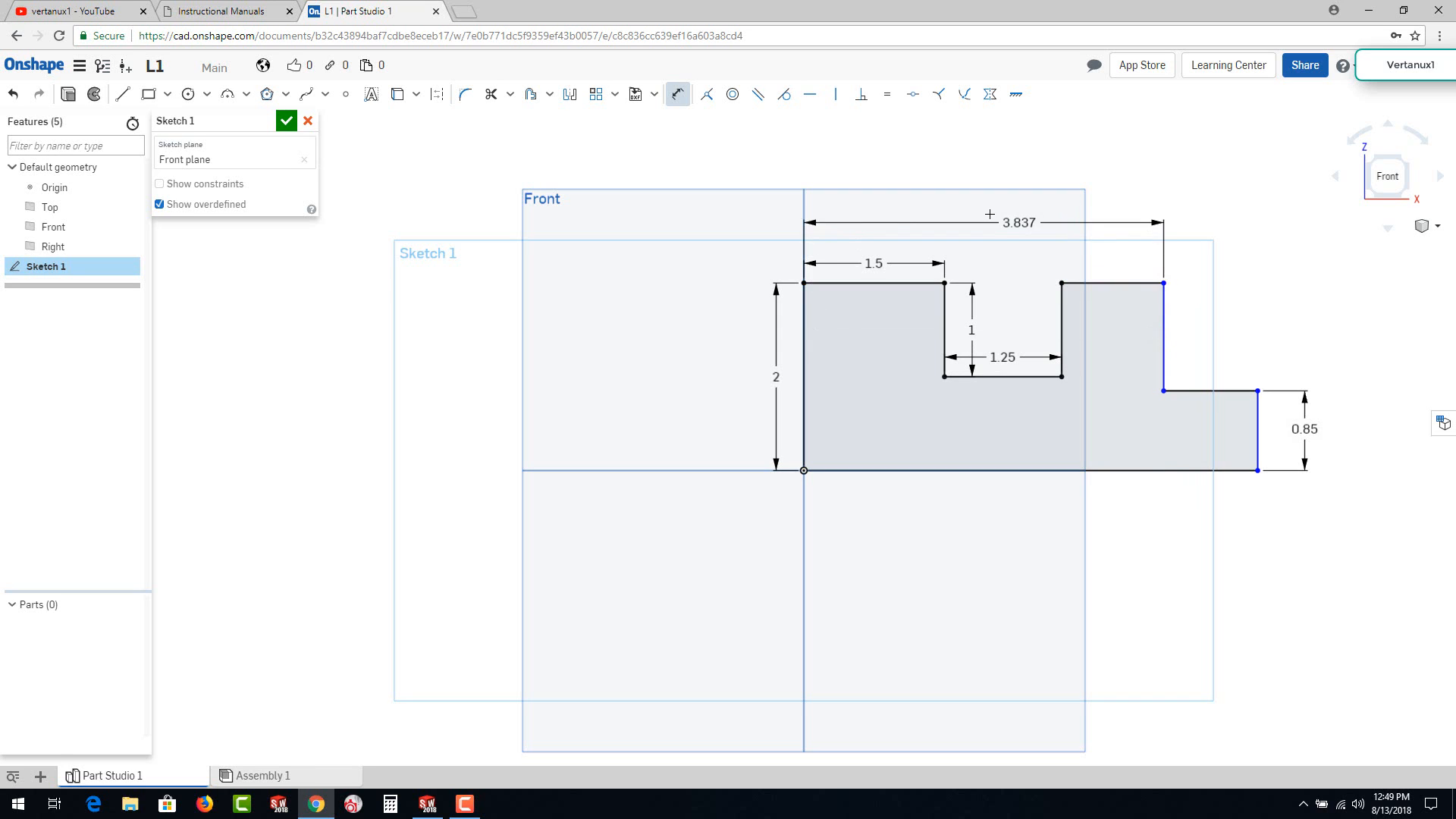
{"action": "left_click", "coordinate": [987, 218]}
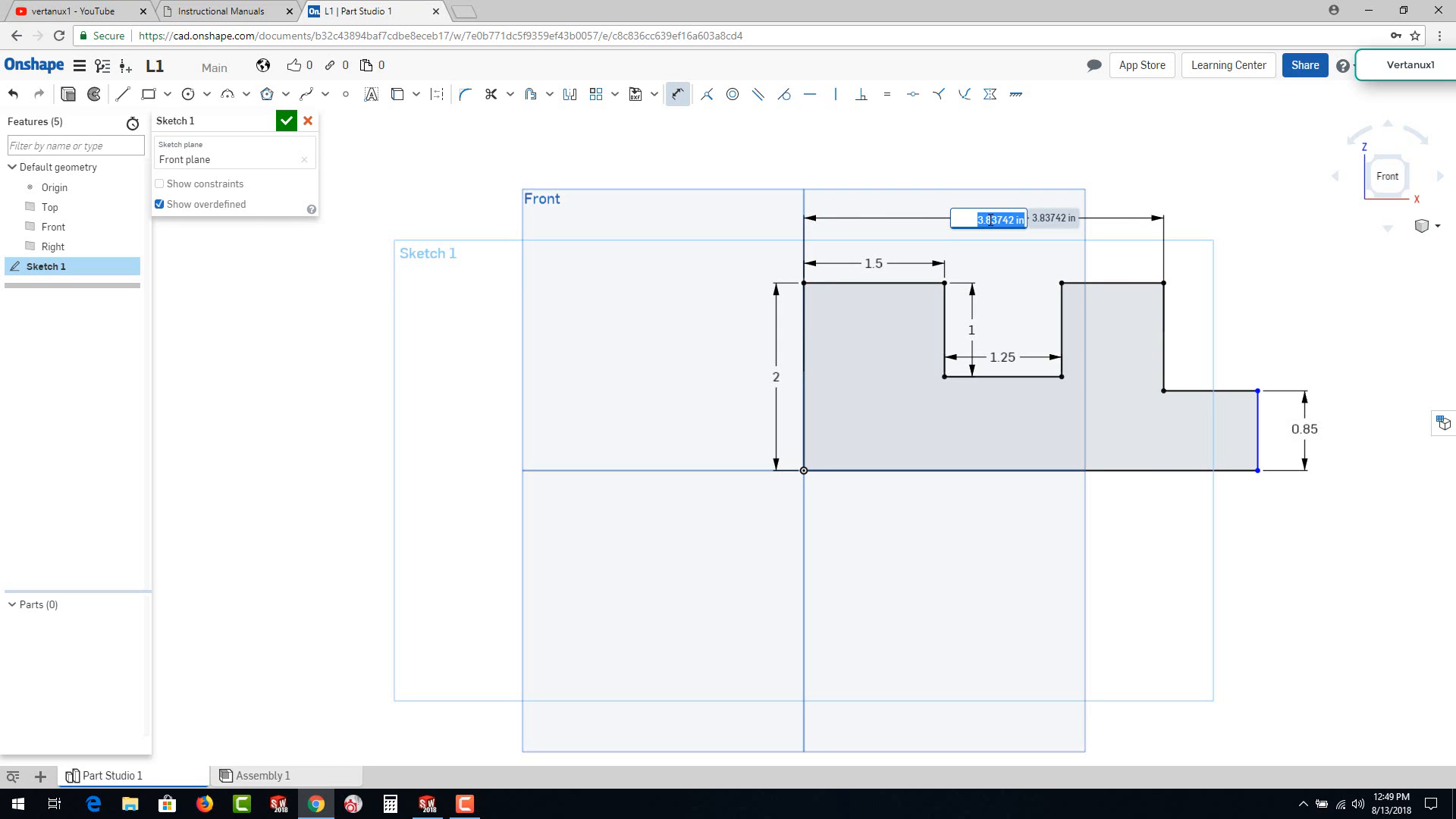
{"action": "type", "text": "3.75"}
{"action": "key", "text": "Return"}
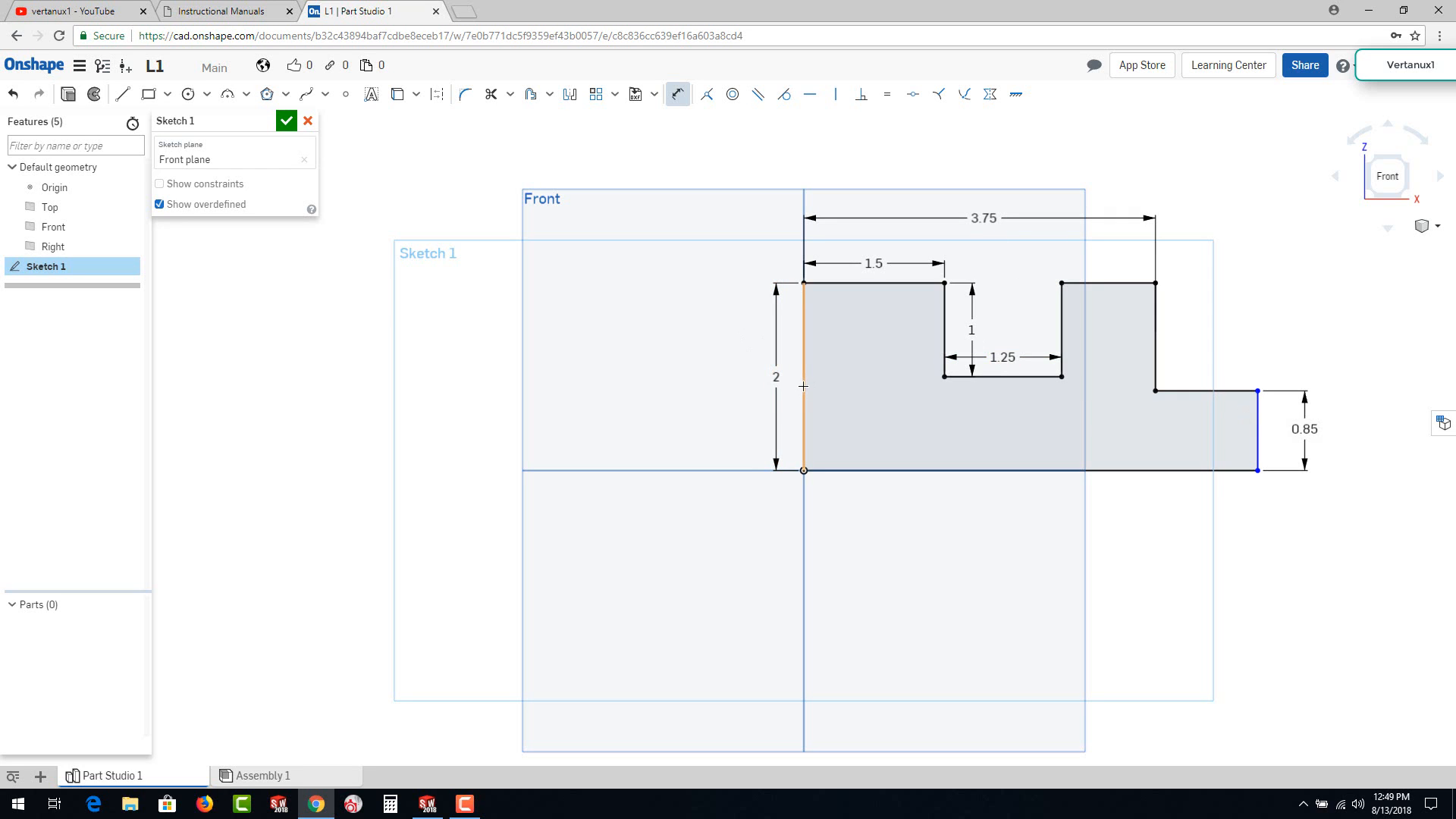
Step: Dimension the full bottom edge of the profile to 5 in, placing the dimension above the others
{"action": "left_click", "coordinate": [1145, 471]}
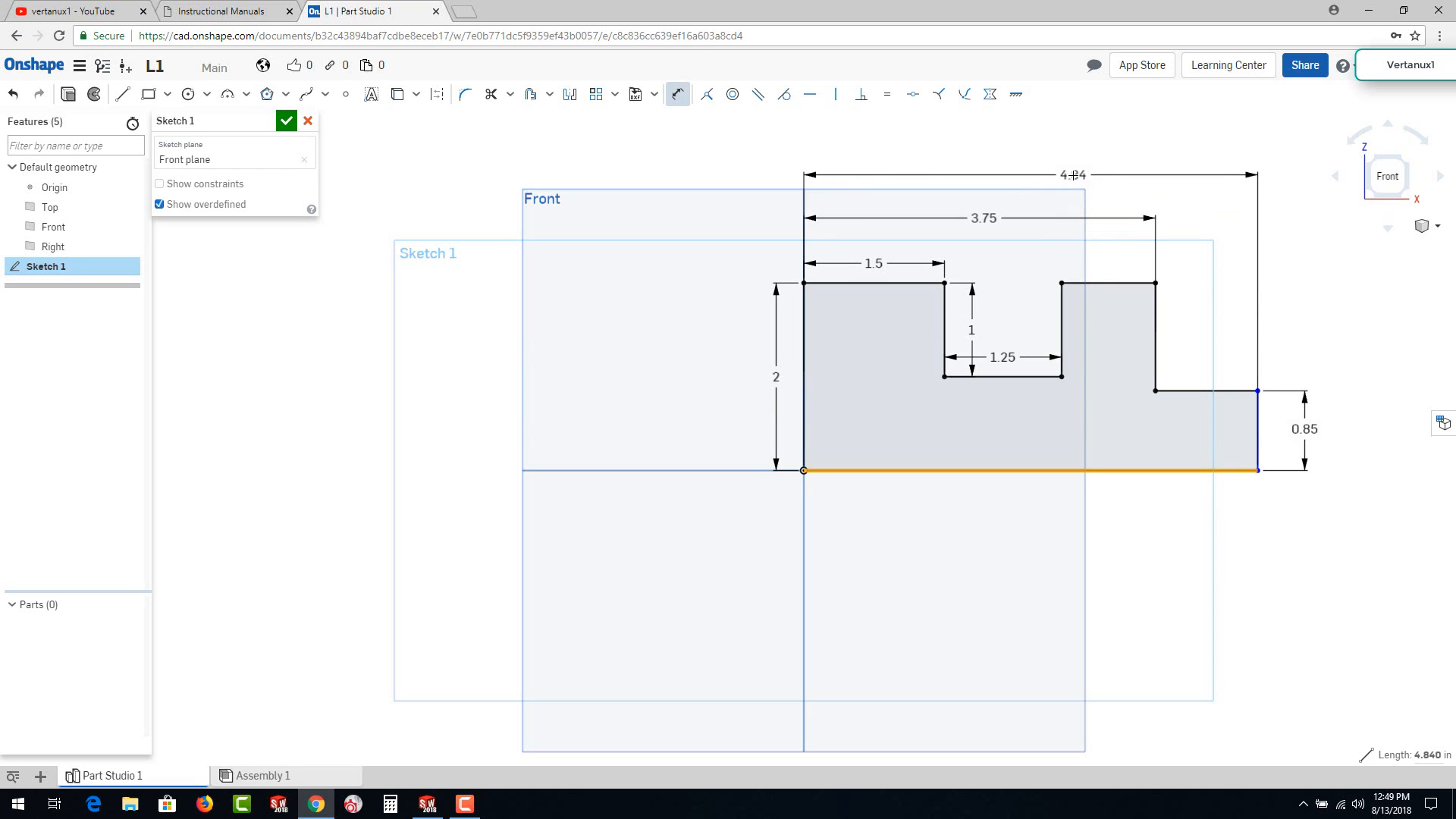
{"action": "left_click", "coordinate": [1073, 175]}
{"action": "type", "text": "5"}
{"action": "key", "text": "Return"}
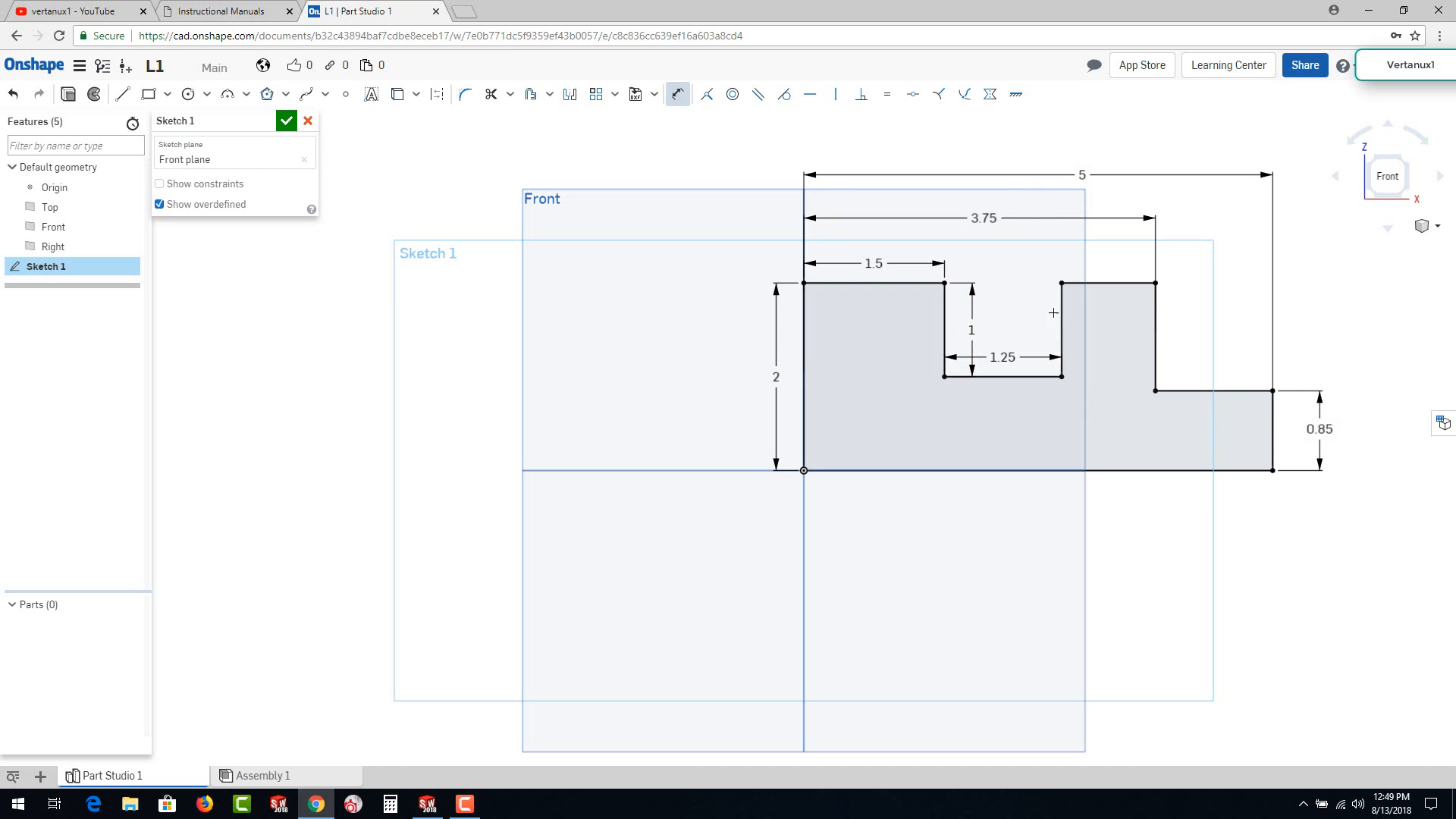
{"action": "key", "text": "Escape"}
Step: Remove the coincident constraint aligning the short upper right edge with the first top edge, and realign that edge
{"action": "left_click", "coordinate": [1099, 282]}
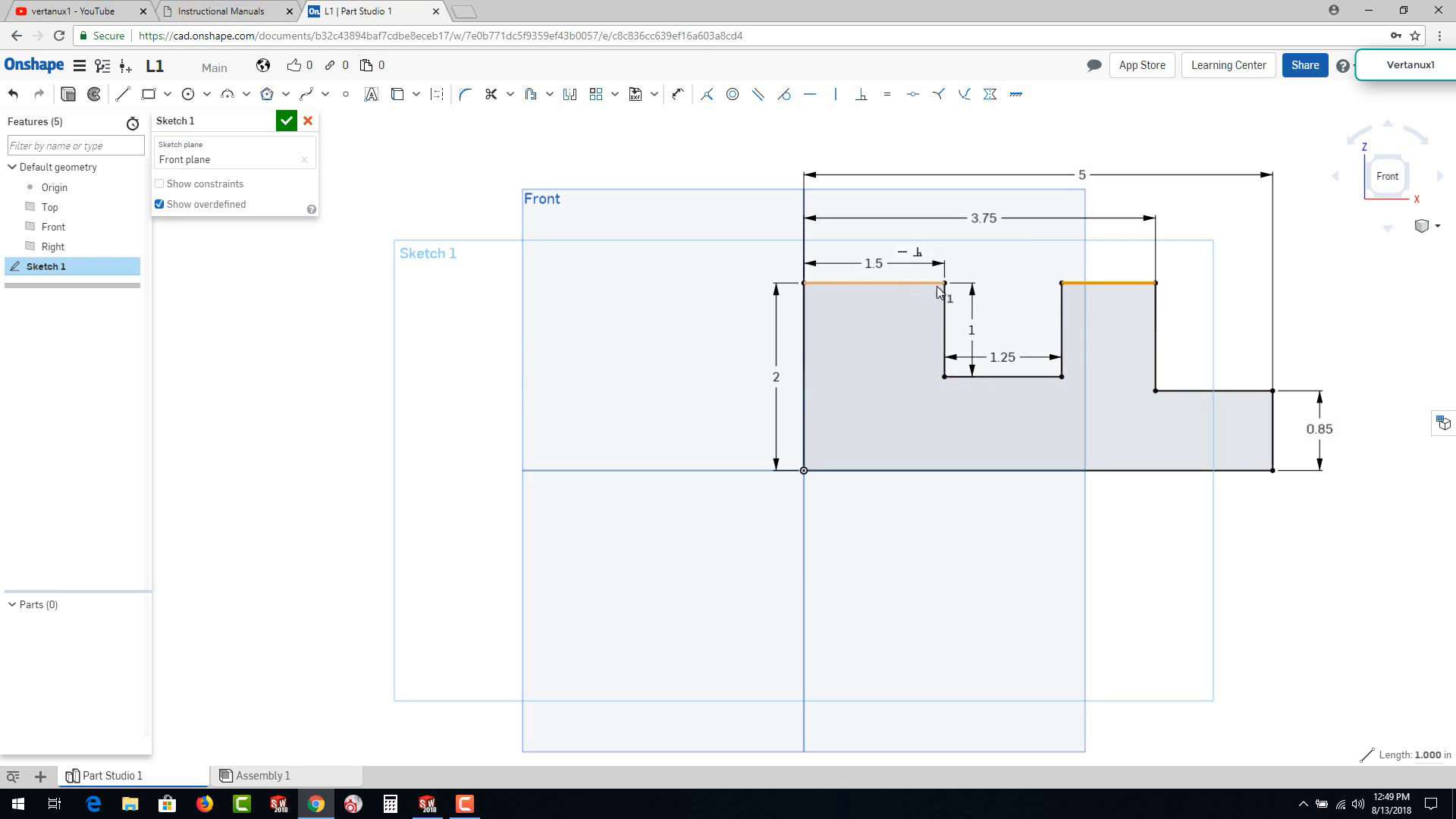
{"action": "left_click", "coordinate": [1107, 287]}
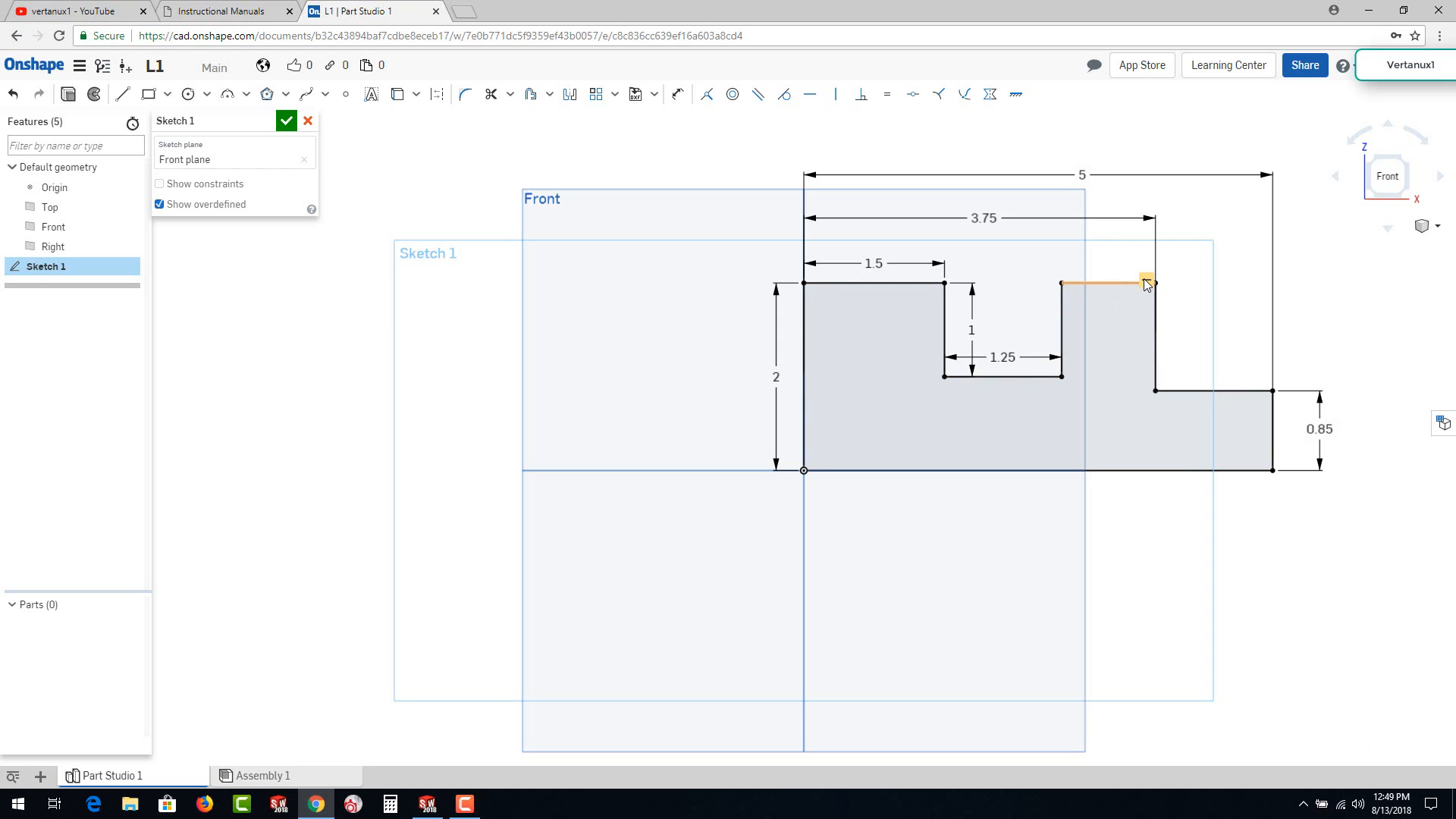
{"action": "left_click", "coordinate": [1064, 284]}
{"action": "left_click", "coordinate": [1059, 285]}
{"action": "left_click", "coordinate": [1071, 256]}
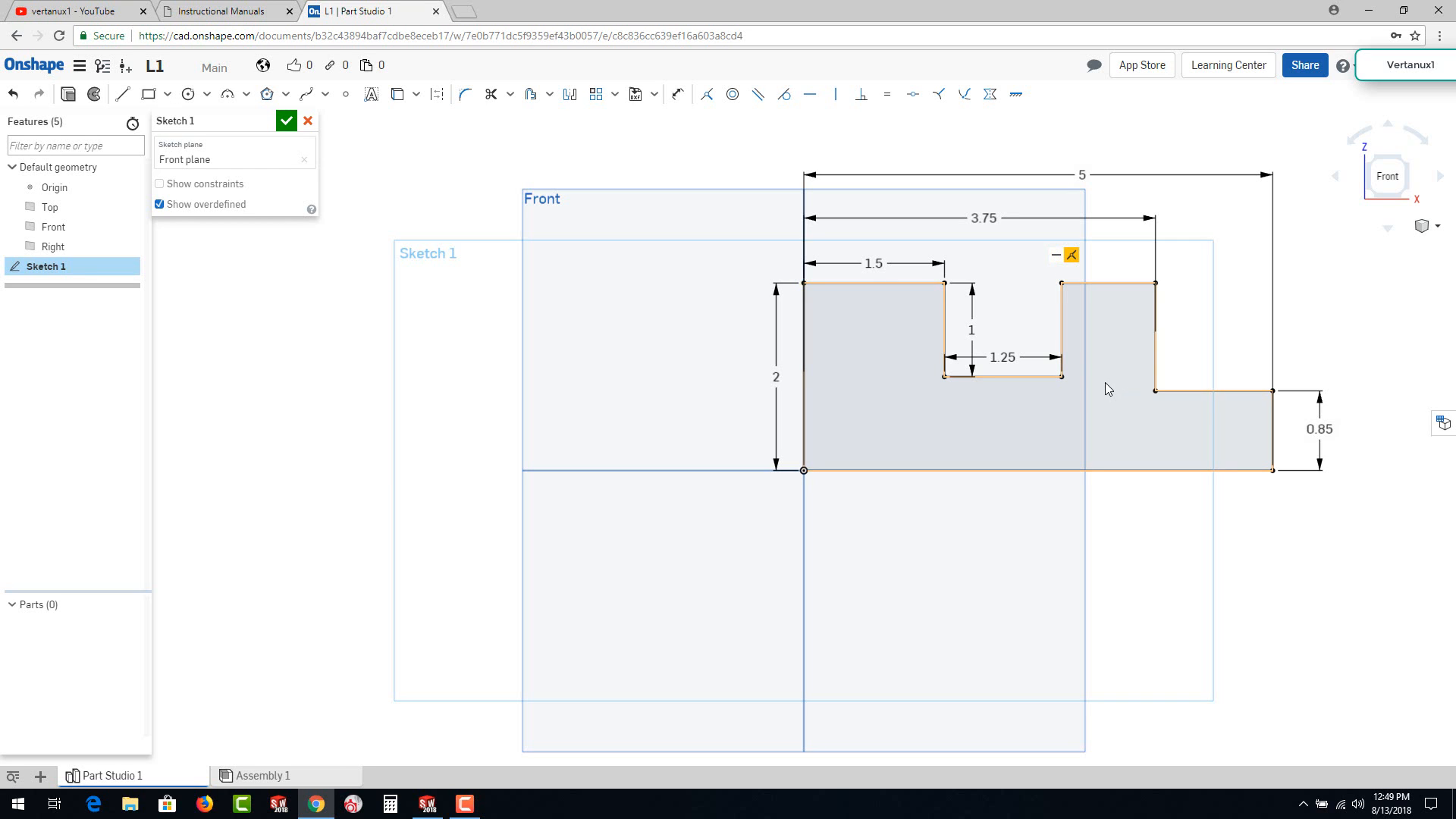
{"action": "key", "text": "Delete"}
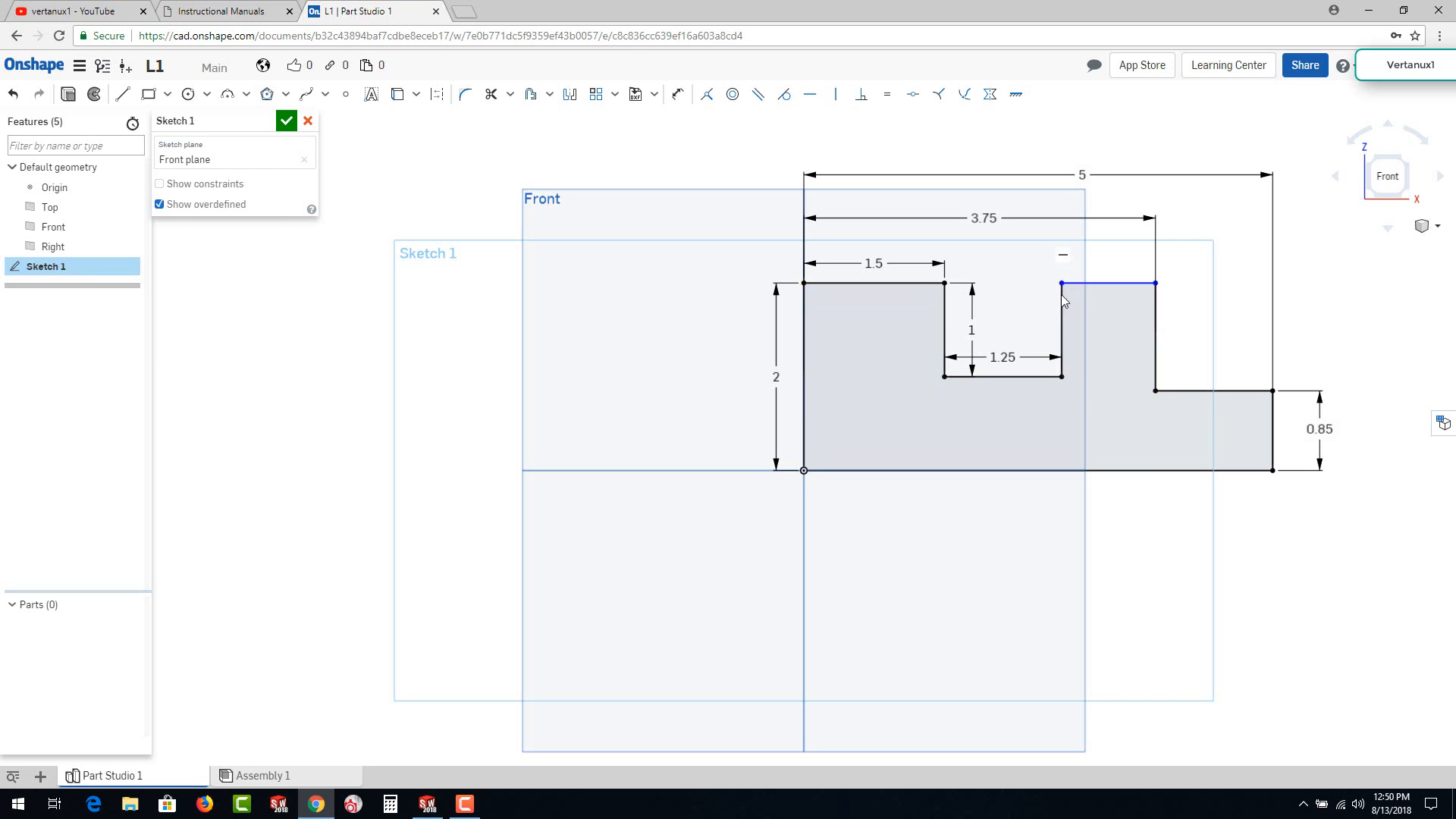
{"action": "mouse_move", "coordinate": [1130, 284]}
{"action": "left_mouse_down"}
{"action": "mouse_move", "coordinate": [1136, 351]}
{"action": "mouse_move", "coordinate": [1117, 301]}
{"action": "mouse_move", "coordinate": [1062, 307]}
{"action": "mouse_move", "coordinate": [1063, 285]}
{"action": "left_mouse_up"}
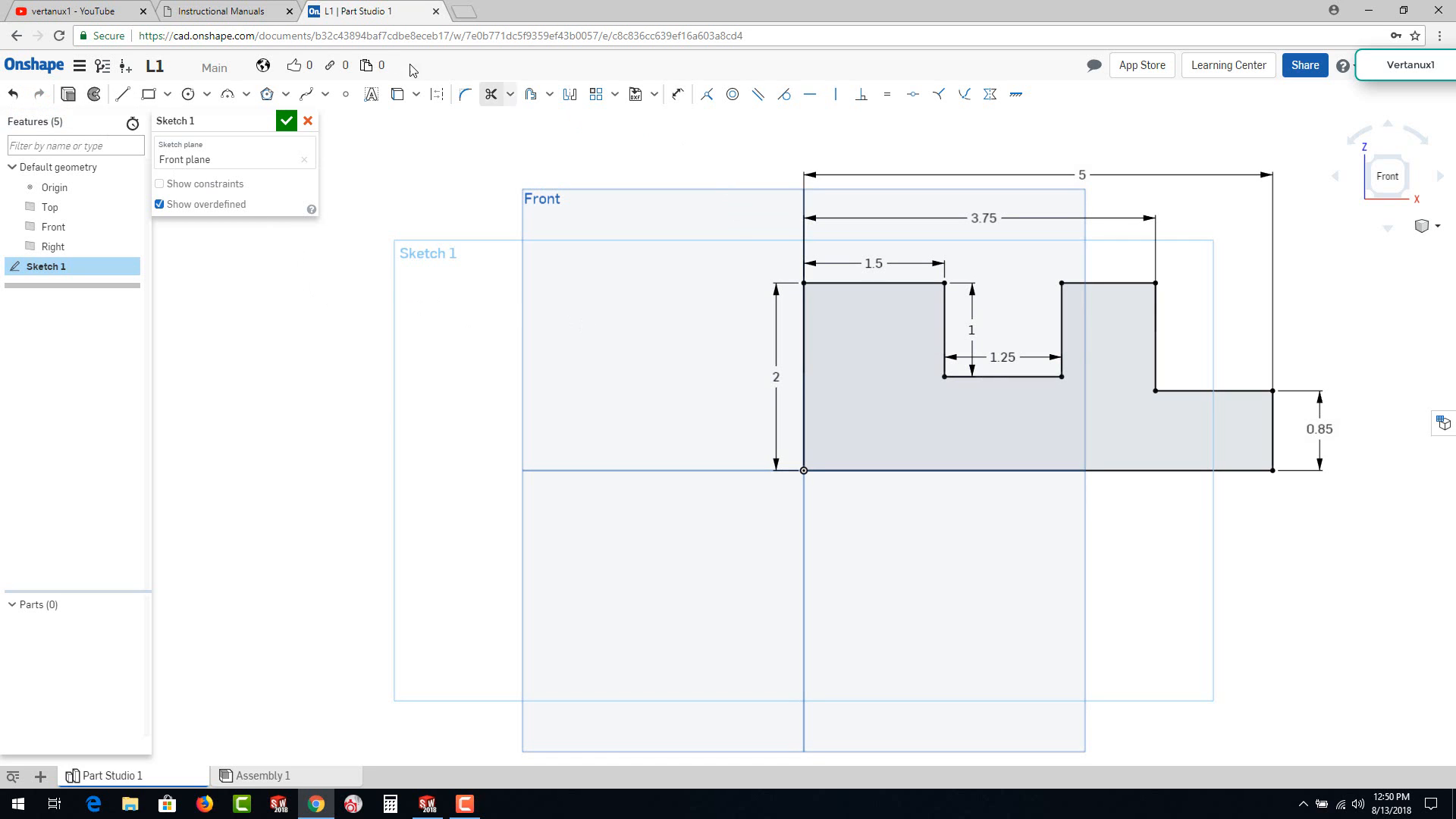
Step: Extrude the notched profile as a new solid with a blind depth of 0.45 in
{"action": "key", "text": "shift+e"}
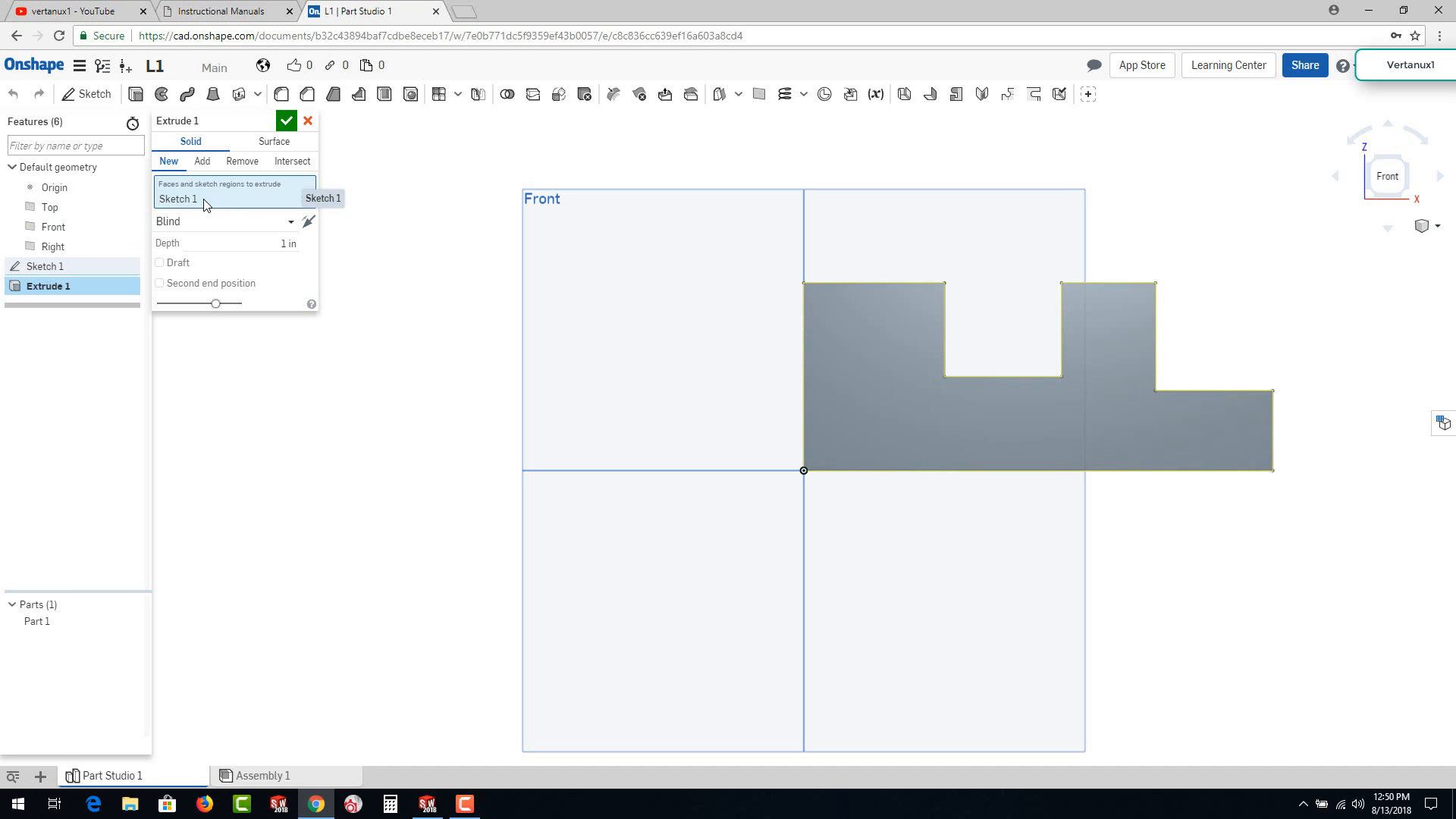
{"action": "left_click", "coordinate": [289, 241]}
{"action": "type", "text": "0.45"}
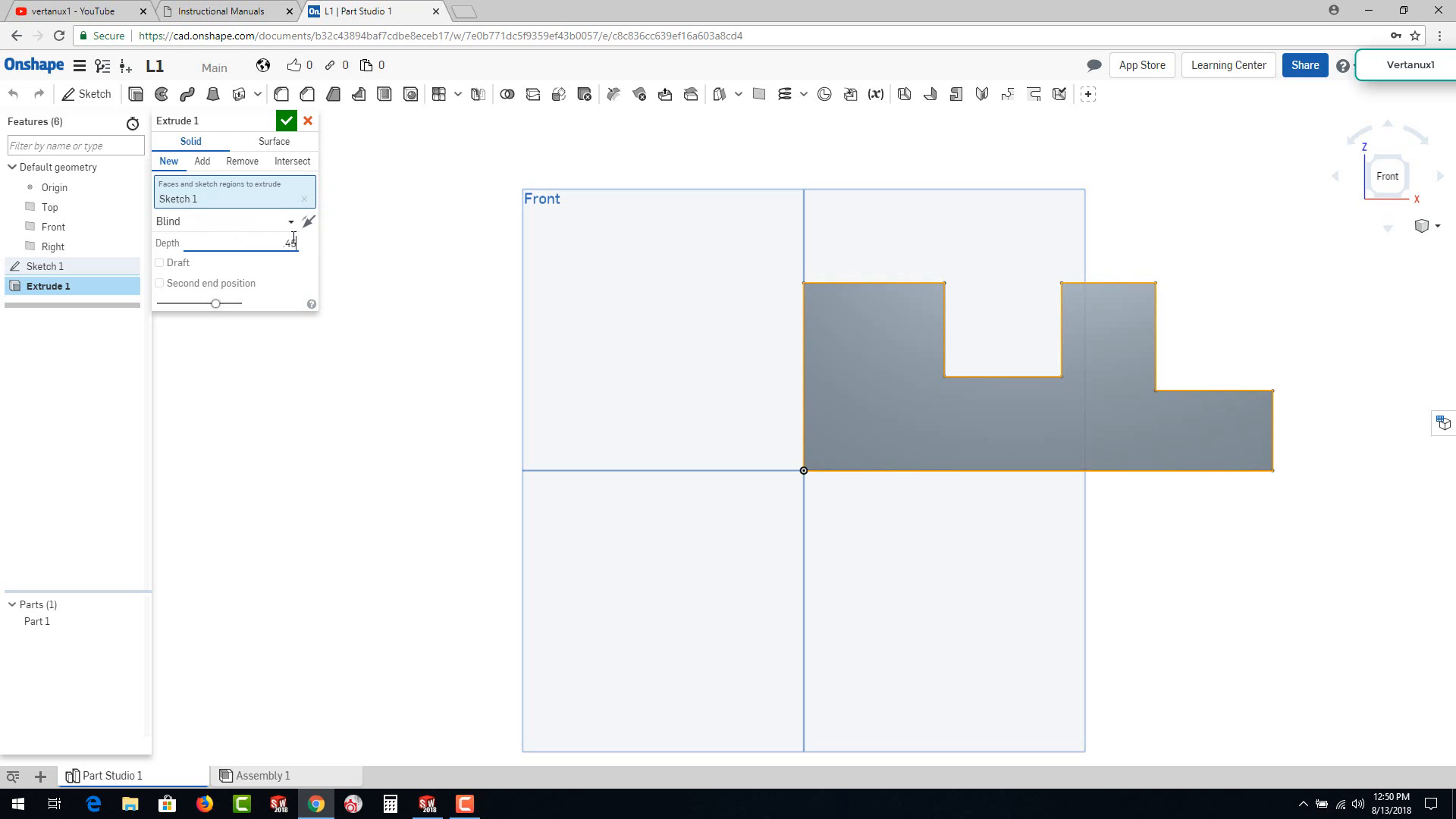
{"action": "key", "text": "Return"}
{"action": "key", "text": "BackSpace"}
{"action": "key", "text": "Return"}
{"action": "left_click", "coordinate": [286, 121]}
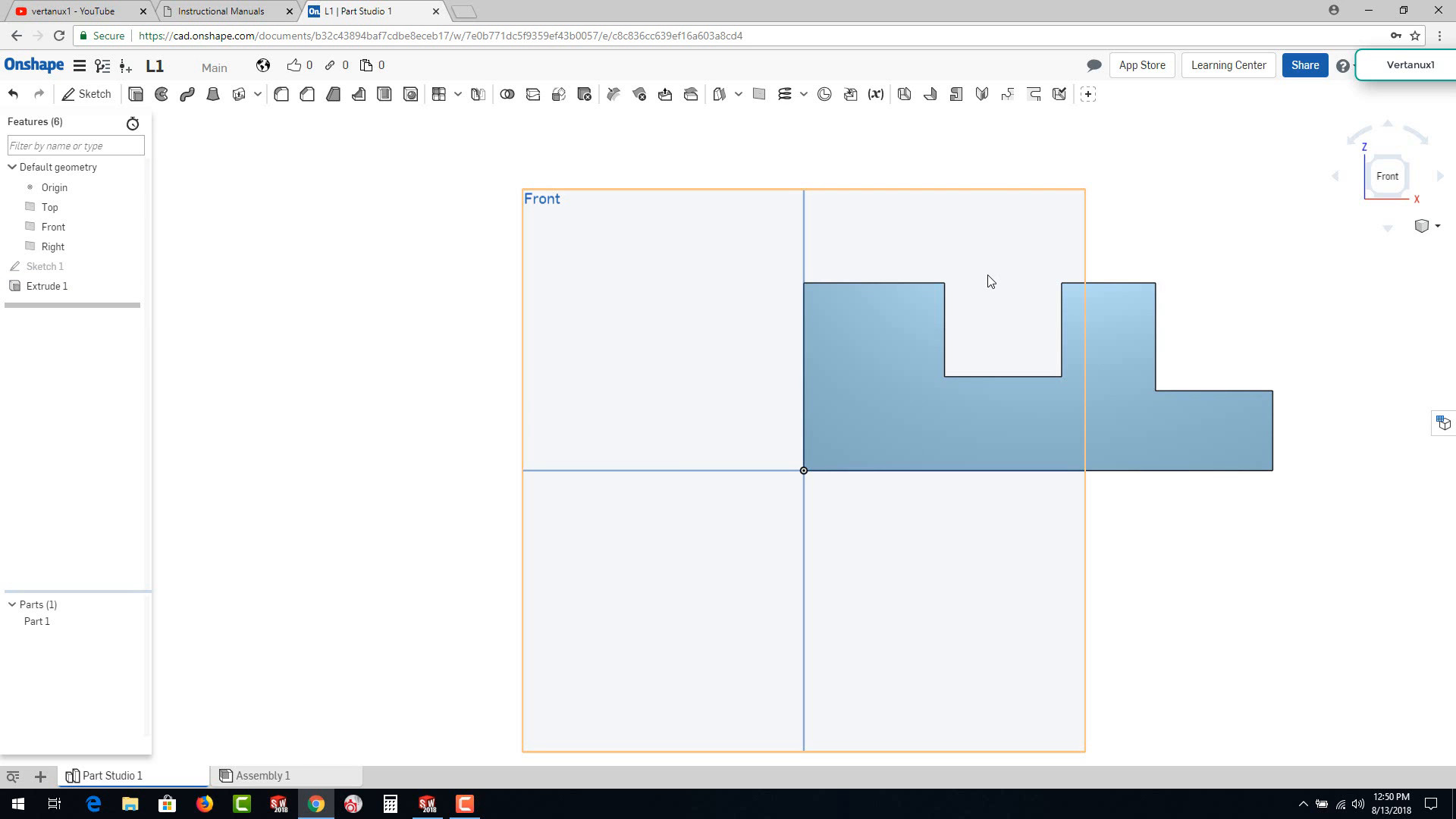
{"action": "right_click_drag", "start_coordinate": [986, 276], "coordinate": [910, 405]}
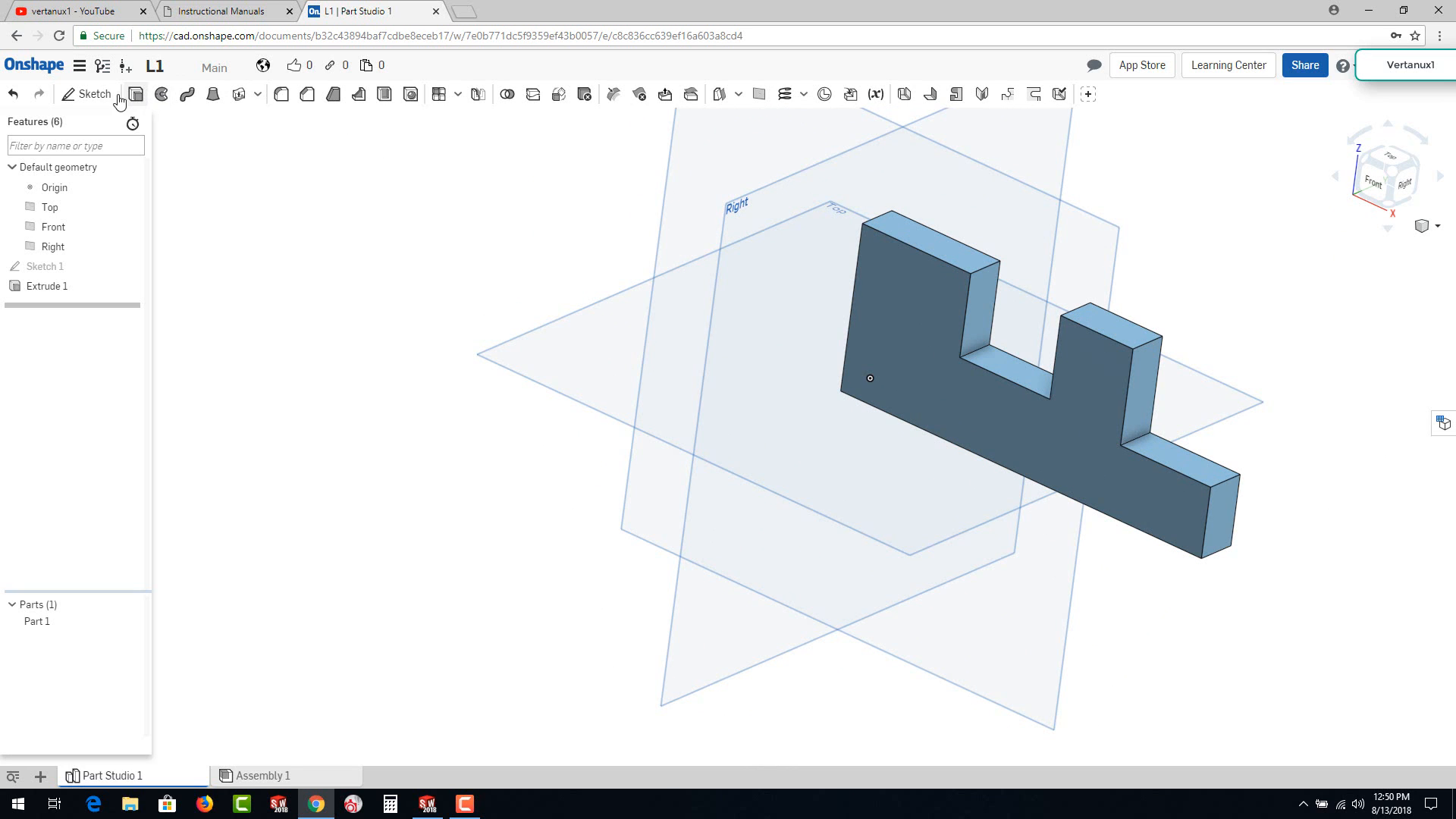
Step: Return to the documents list and create a new public document named L1b
{"action": "left_click", "coordinate": [38, 72]}
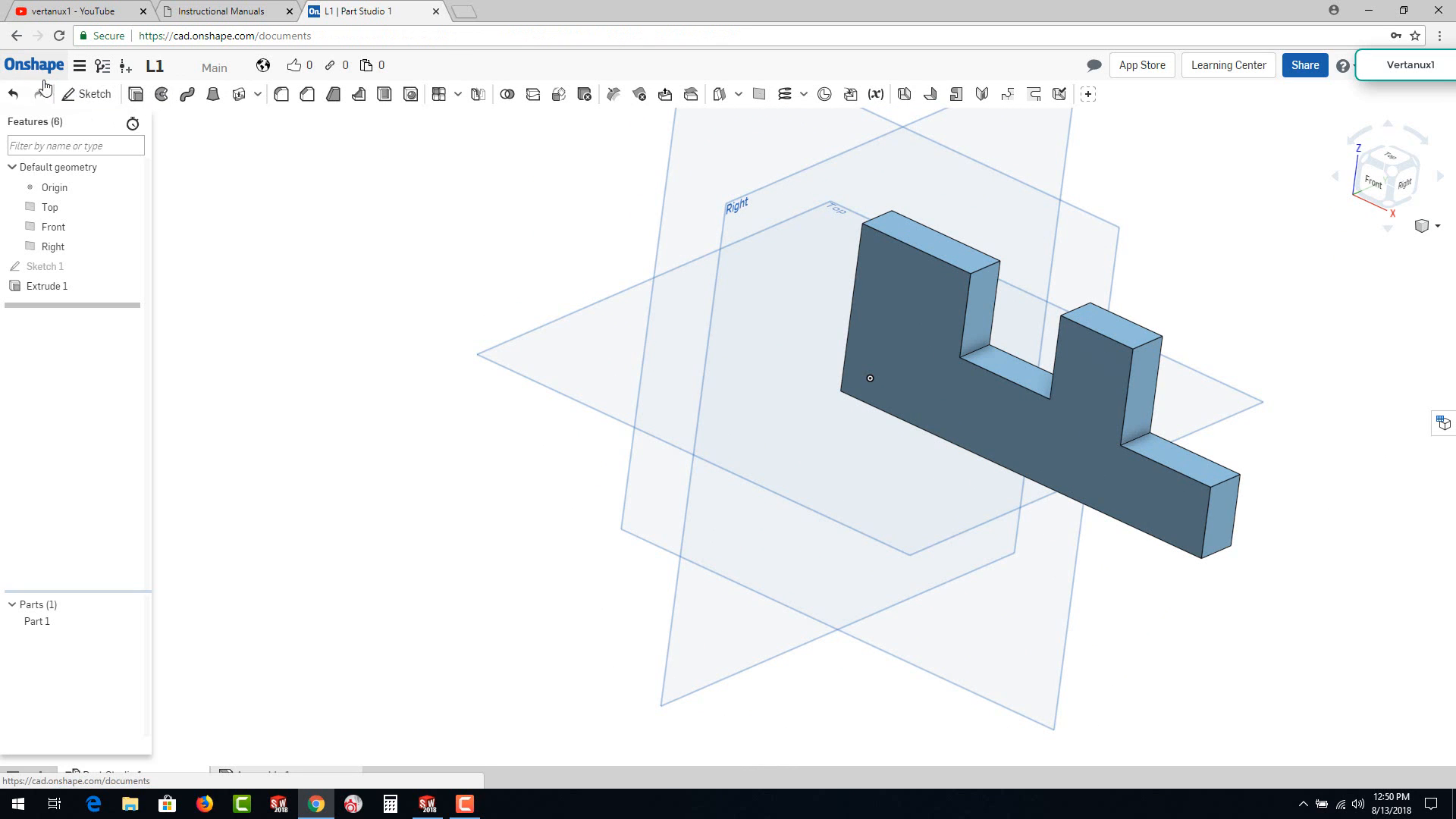
{"action": "left_click", "coordinate": [78, 140]}
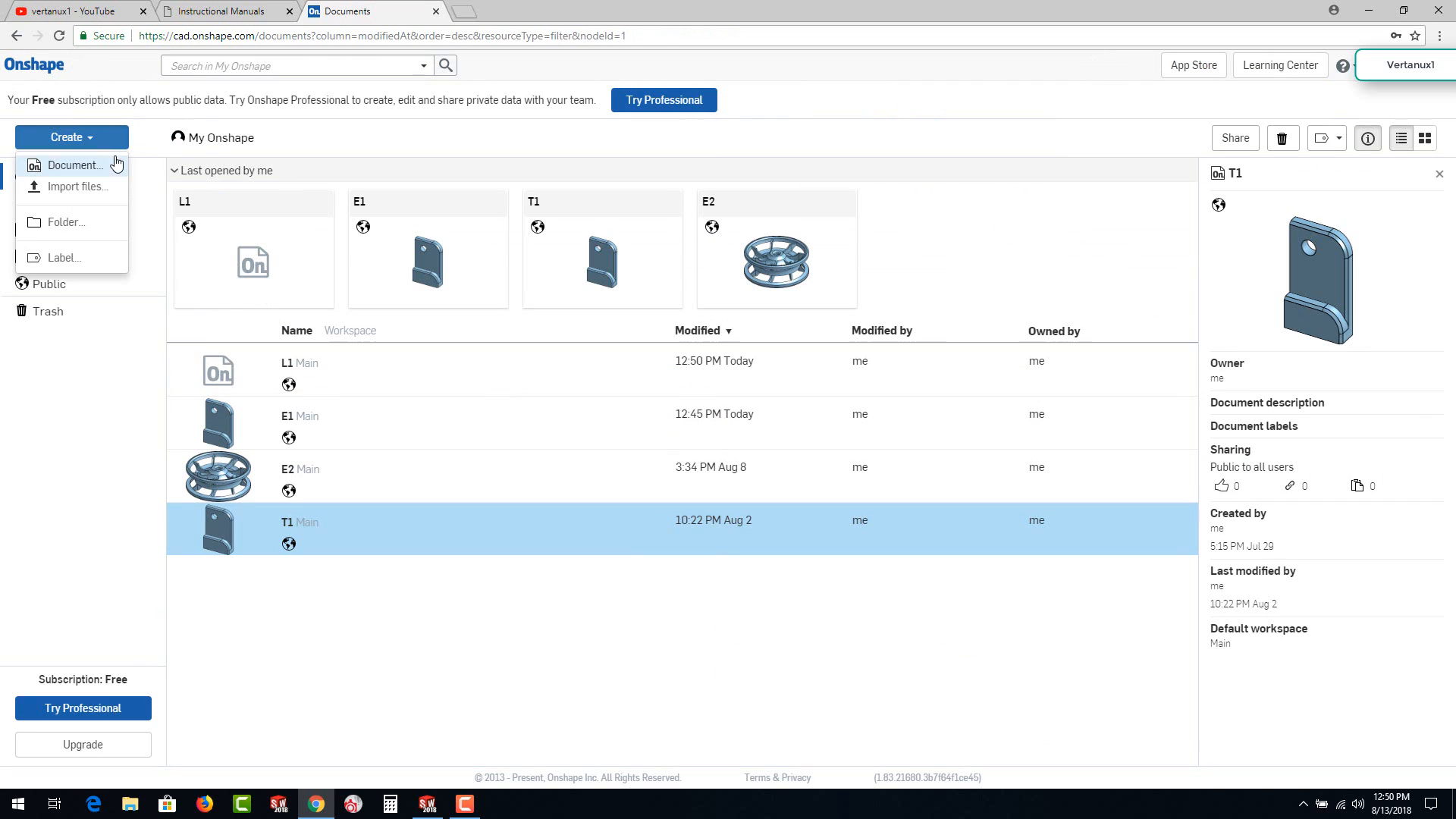
{"action": "left_click", "coordinate": [84, 167]}
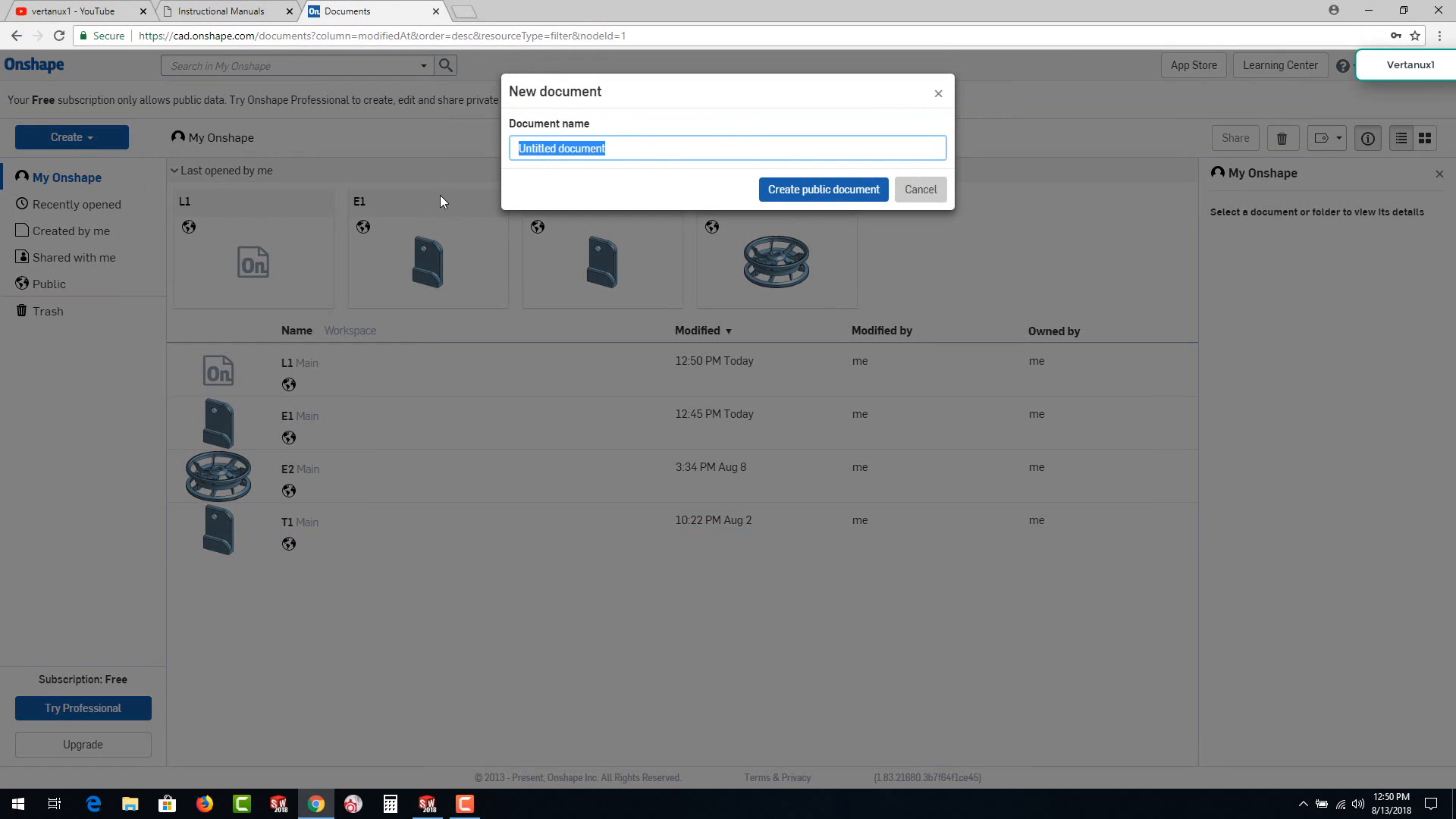
{"action": "type", "text": "L1b"}
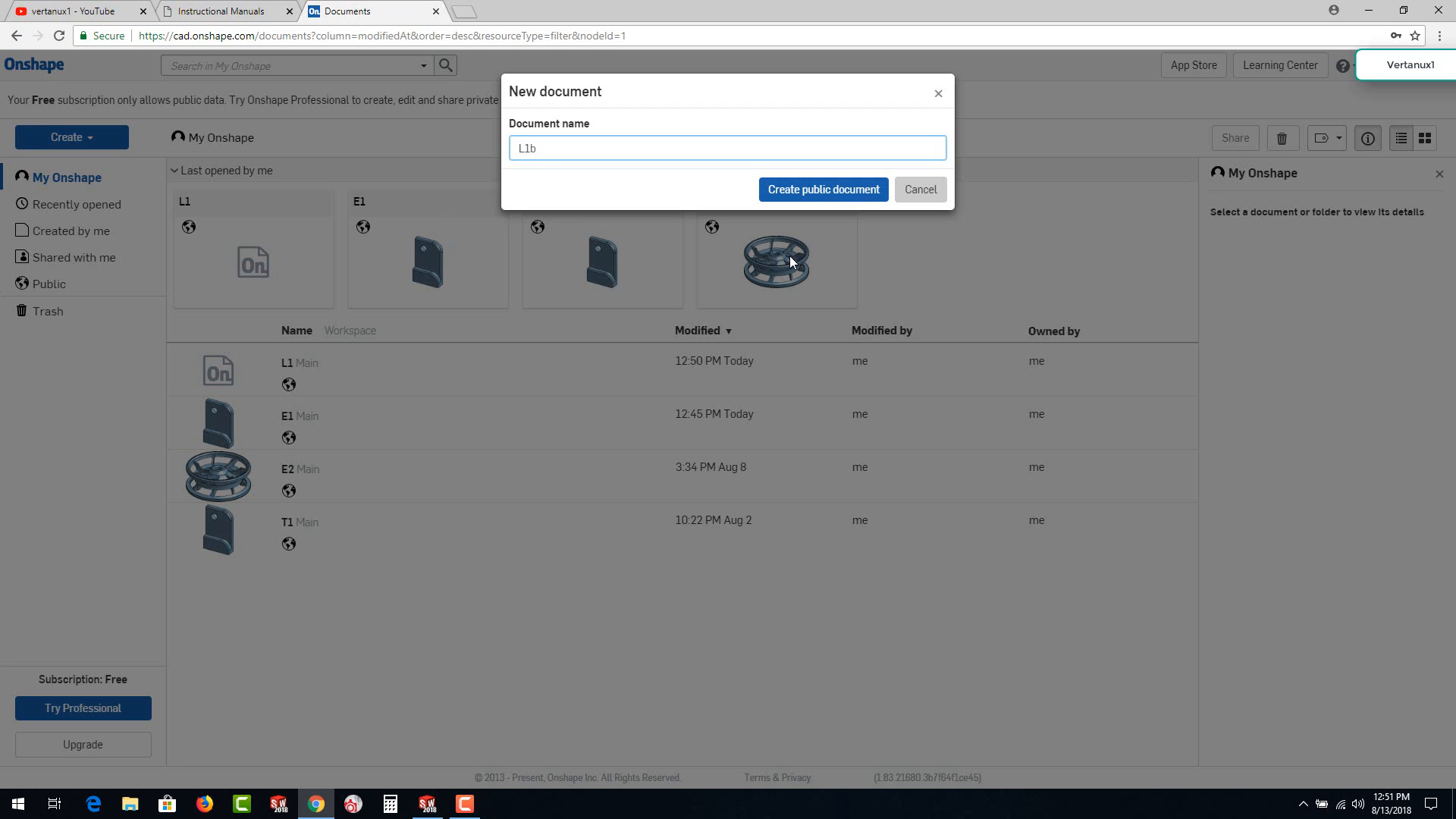
{"action": "left_click", "coordinate": [821, 190]}
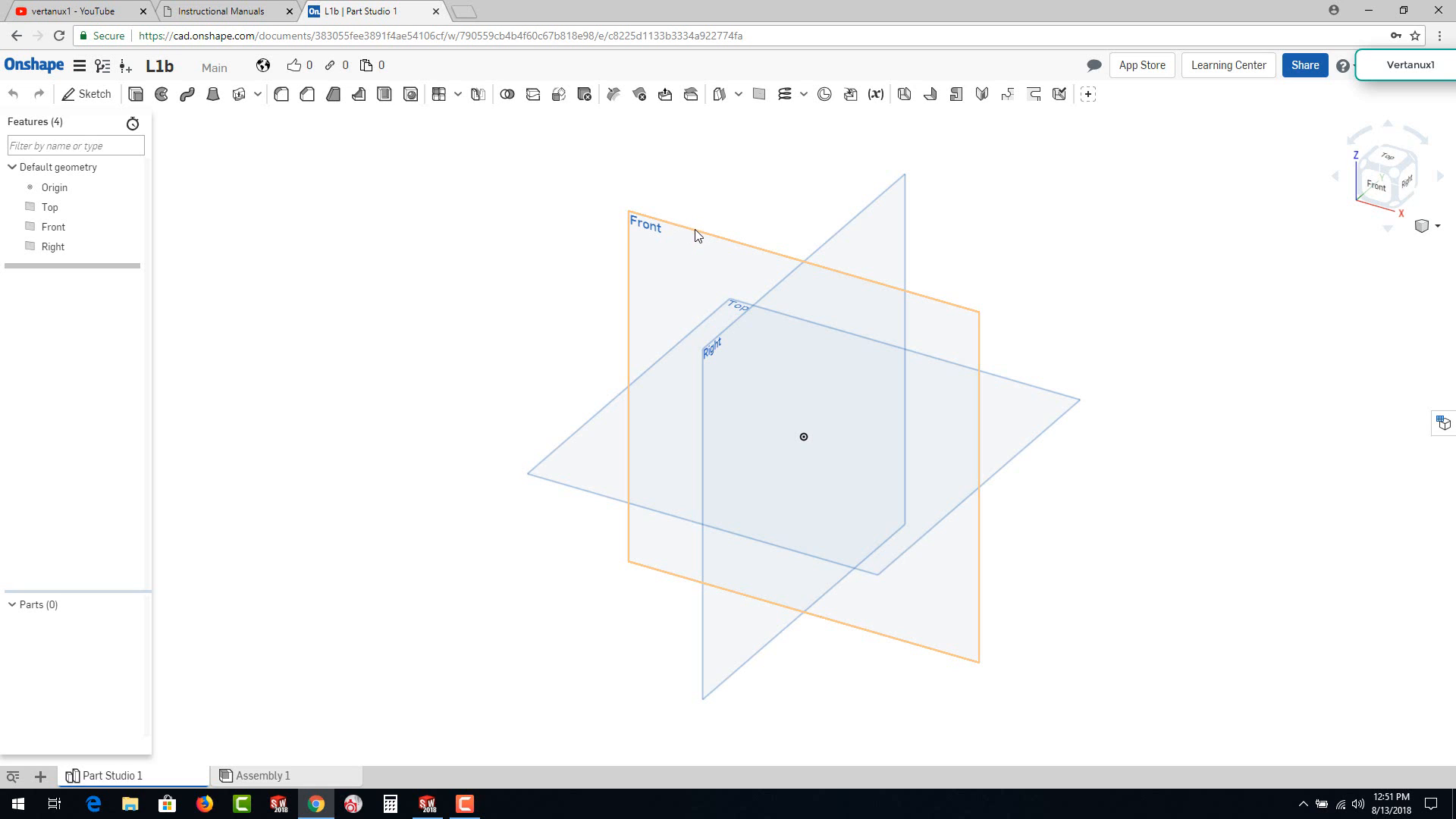
Step: Start a sketch on the Front plane of the new document
{"action": "right_click_drag", "start_coordinate": [697, 234], "coordinate": [694, 231]}
{"action": "right_click", "coordinate": [694, 231]}
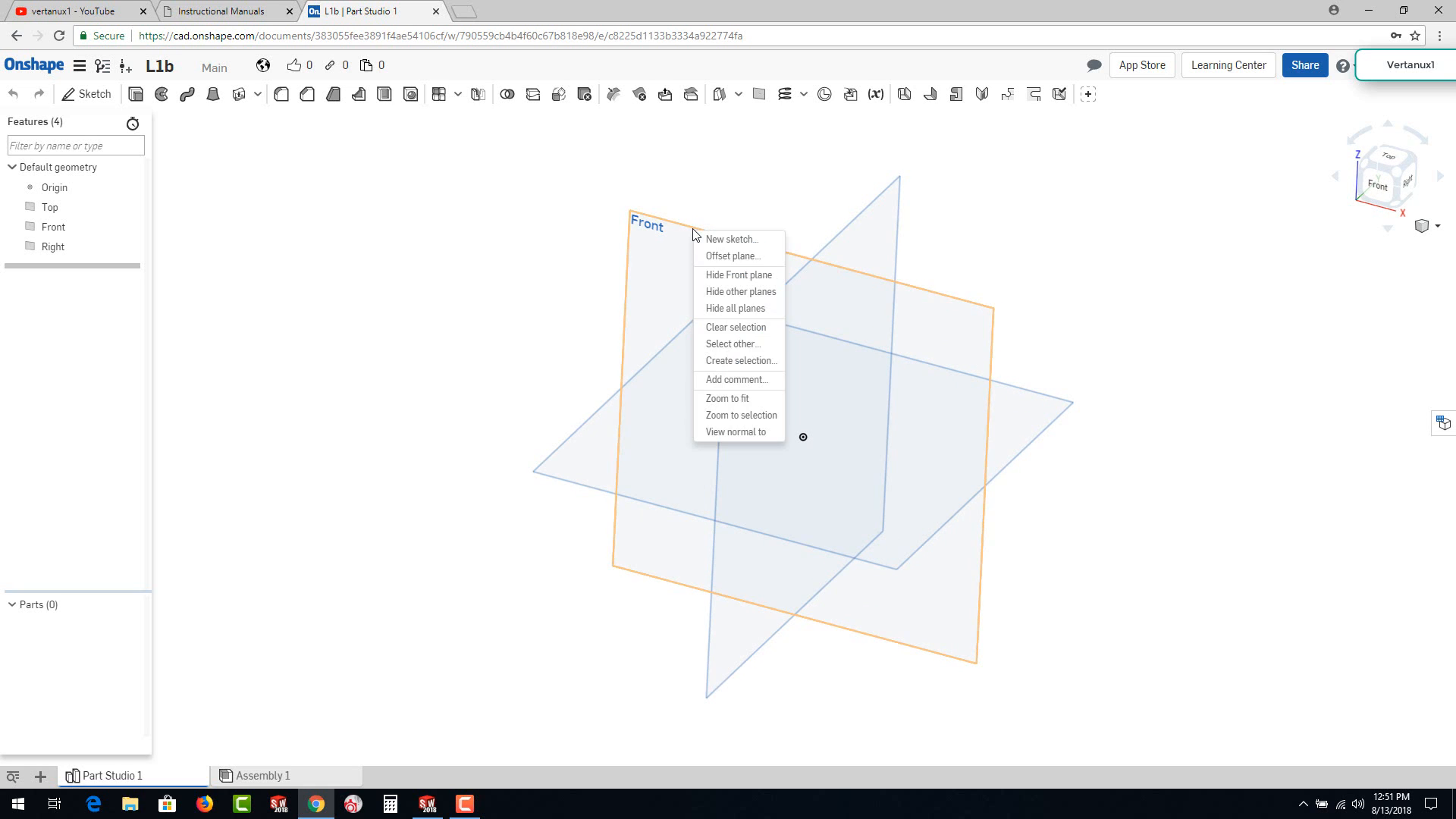
{"action": "left_click", "coordinate": [728, 240]}
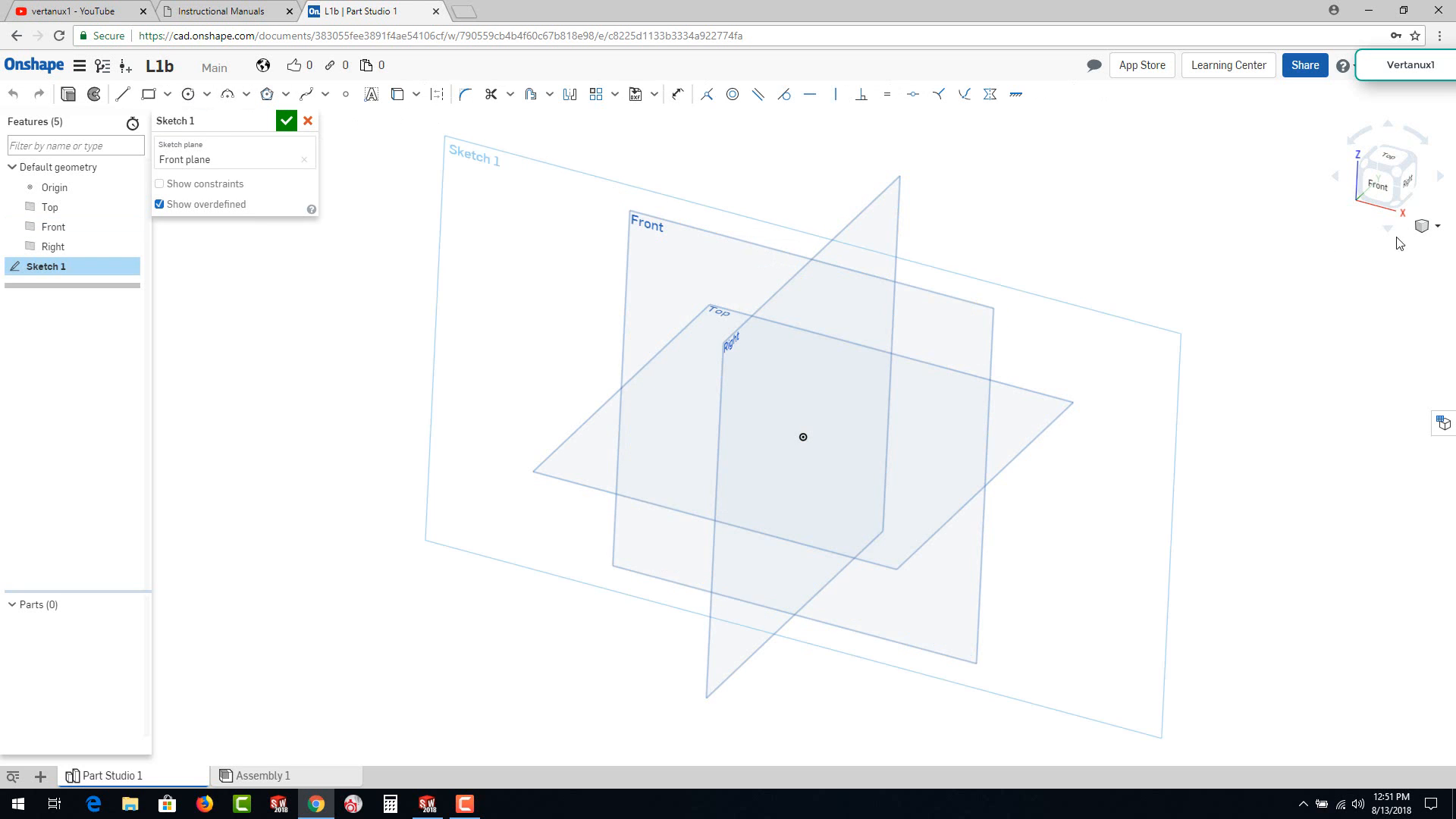
{"action": "left_click", "coordinate": [1376, 190]}
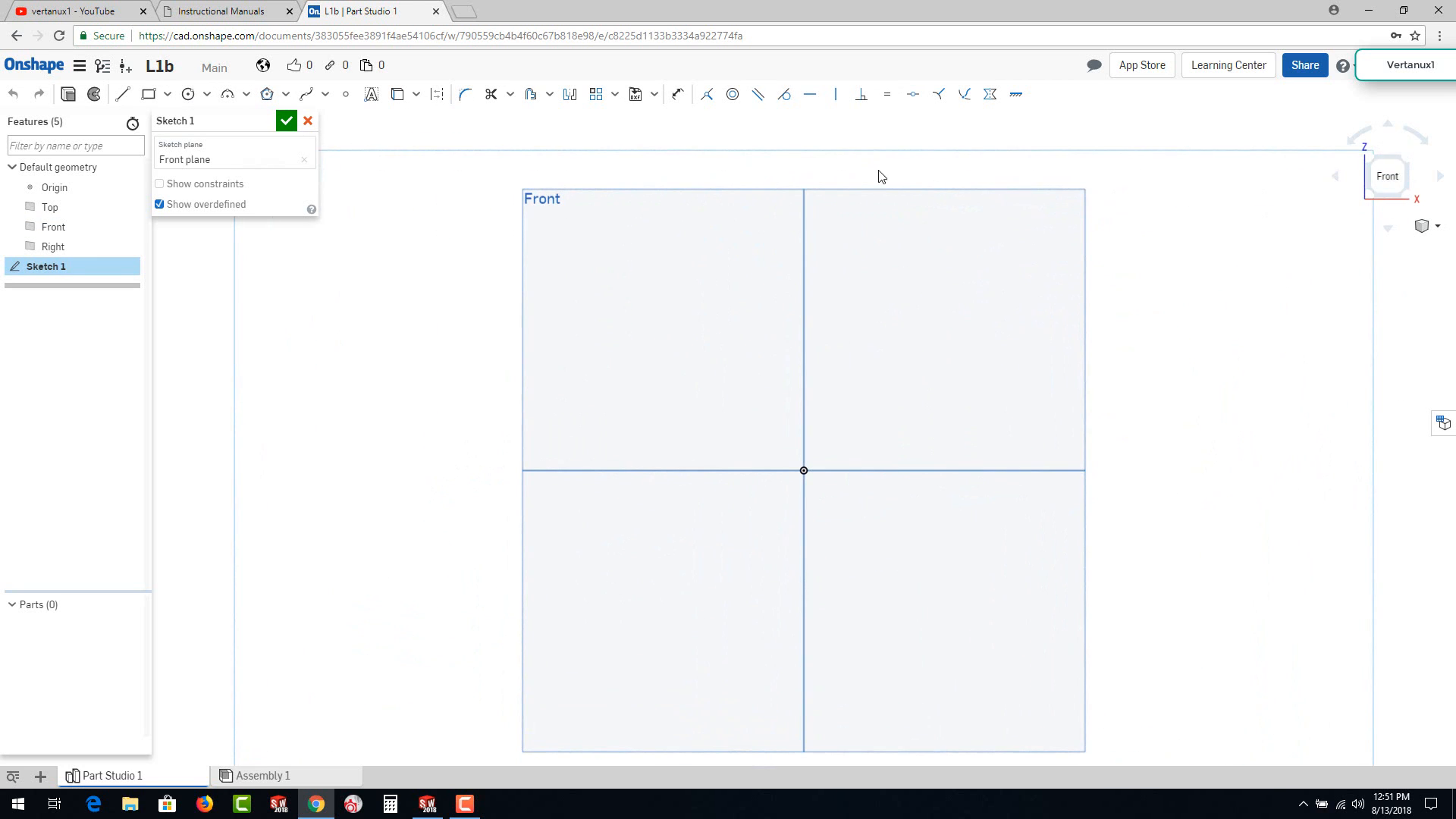
Step: Draw a center point rectangle about 2.18 in high around the origin and set its width to 5 in
{"action": "left_click", "coordinate": [166, 96]}
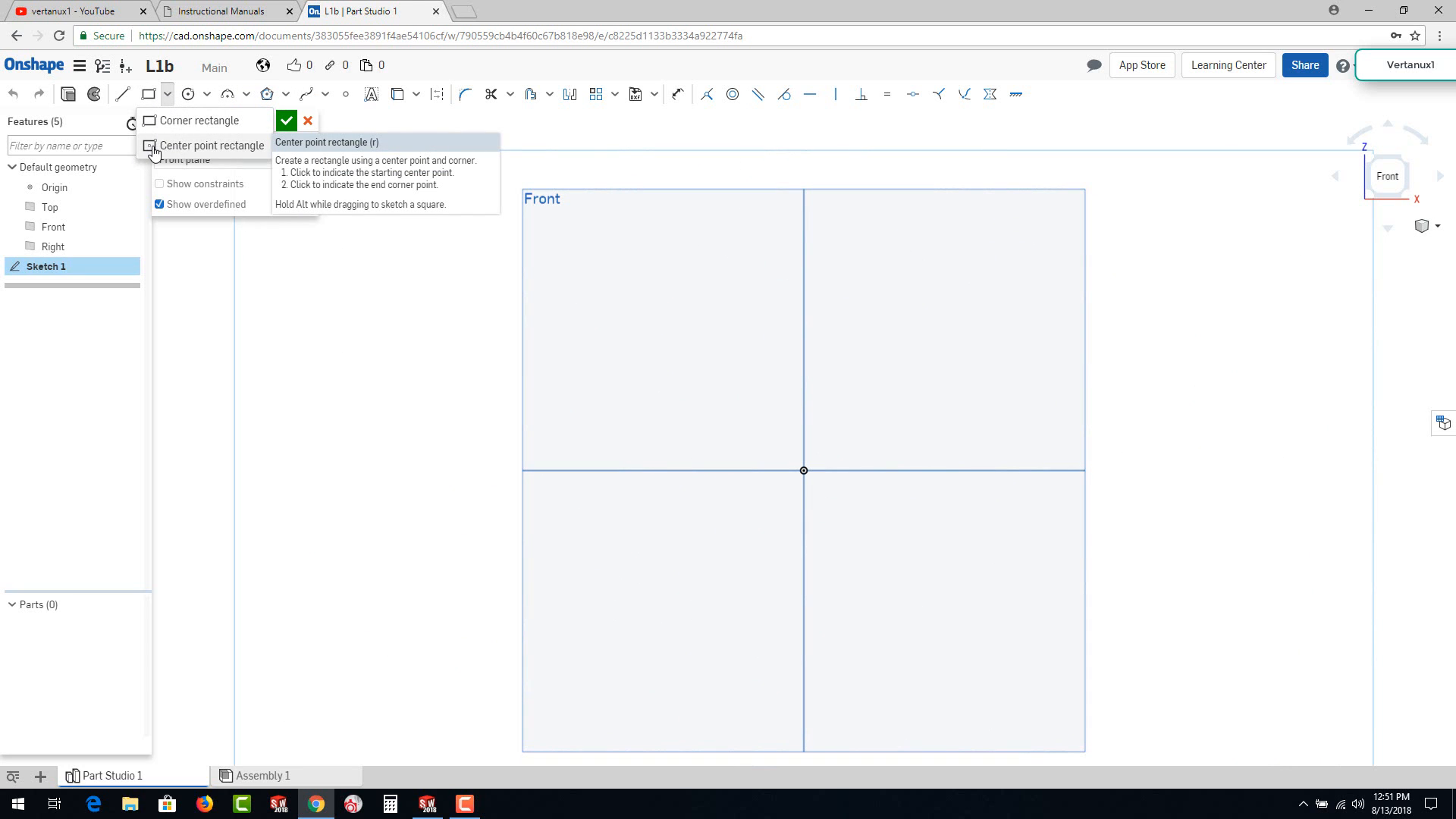
{"action": "left_click", "coordinate": [205, 146]}
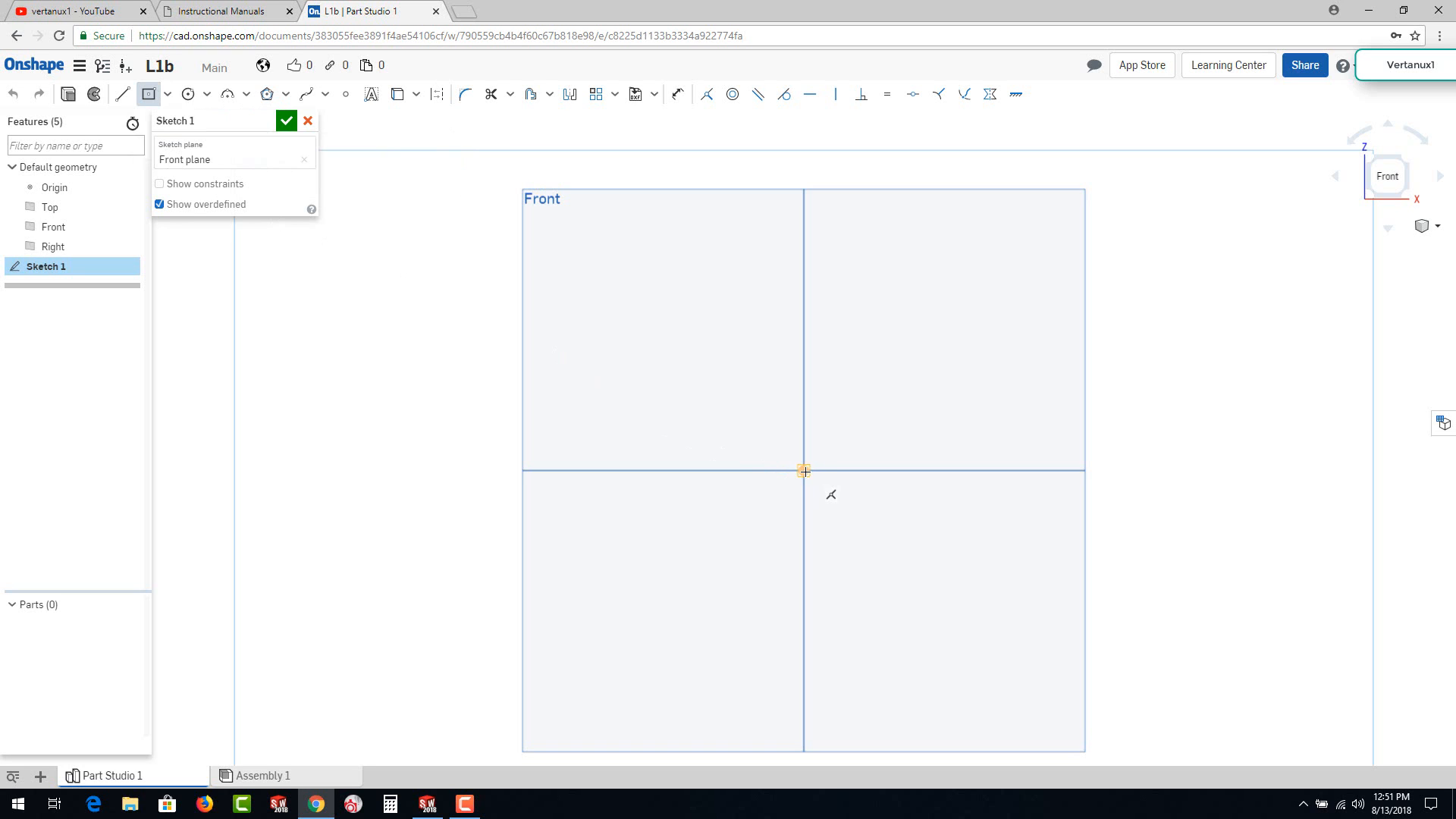
{"action": "left_click", "coordinate": [815, 467]}
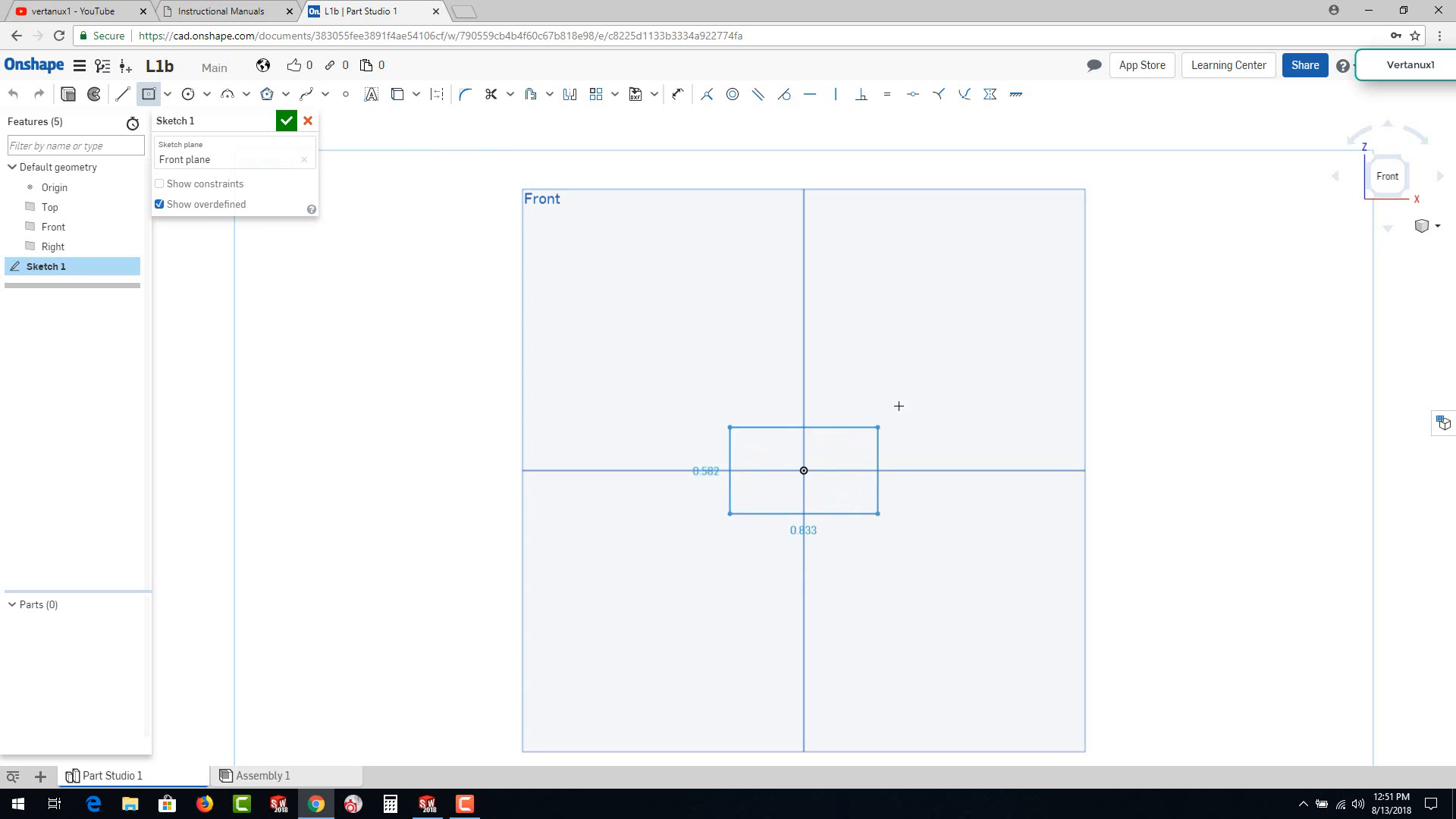
{"action": "left_click", "coordinate": [990, 369]}
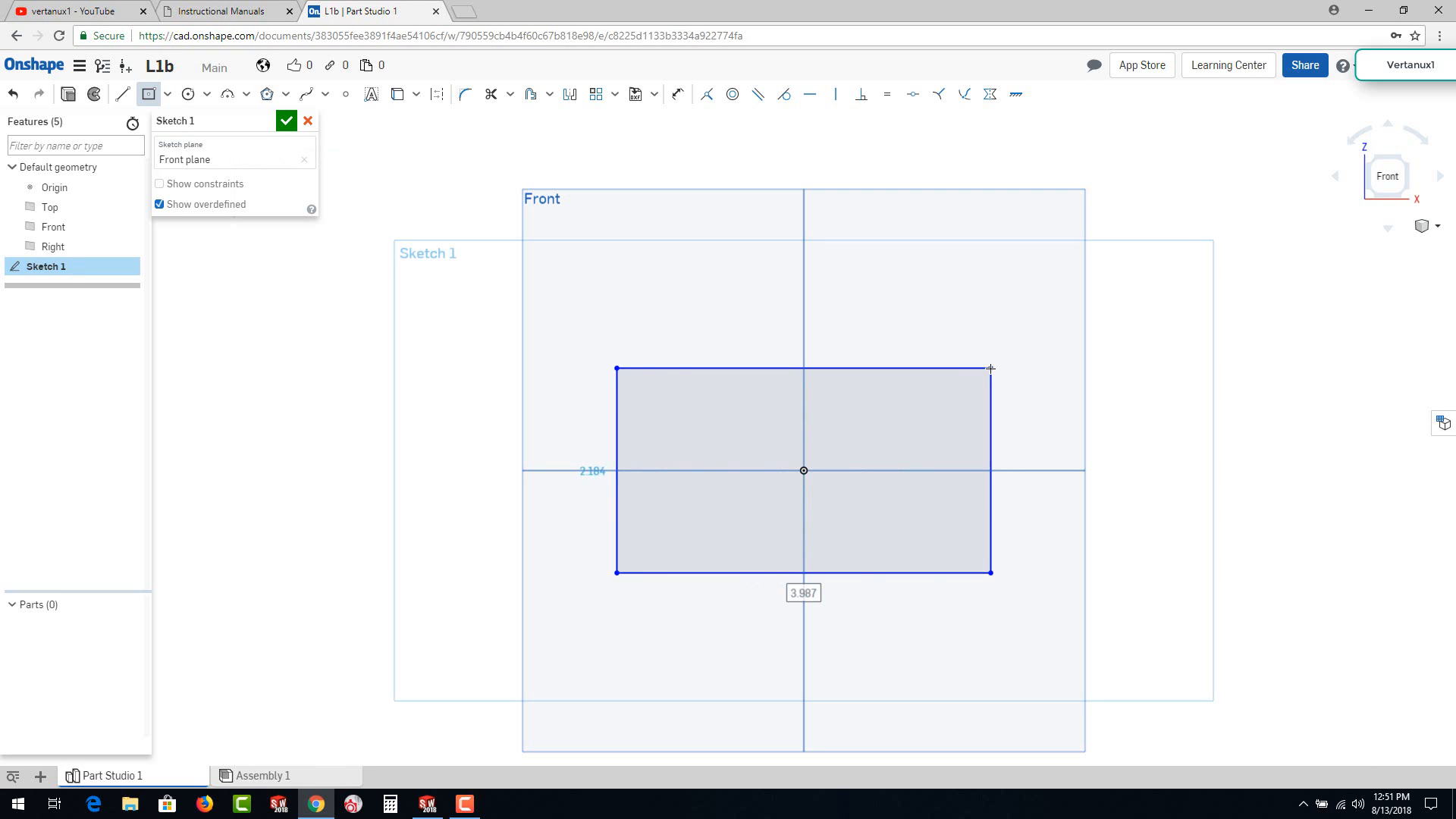
{"action": "type", "text": "5"}
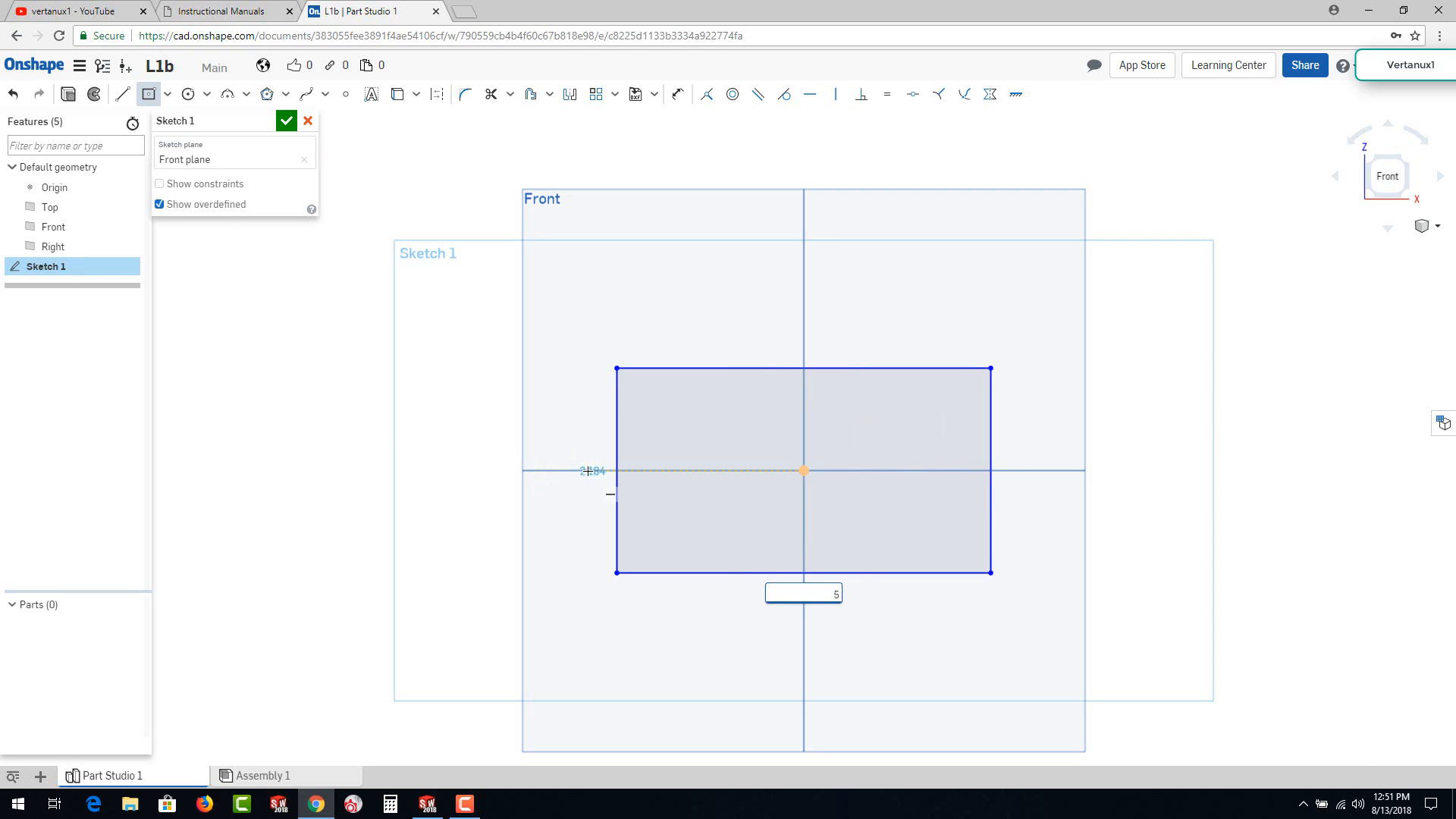
{"action": "key", "text": "Return"}
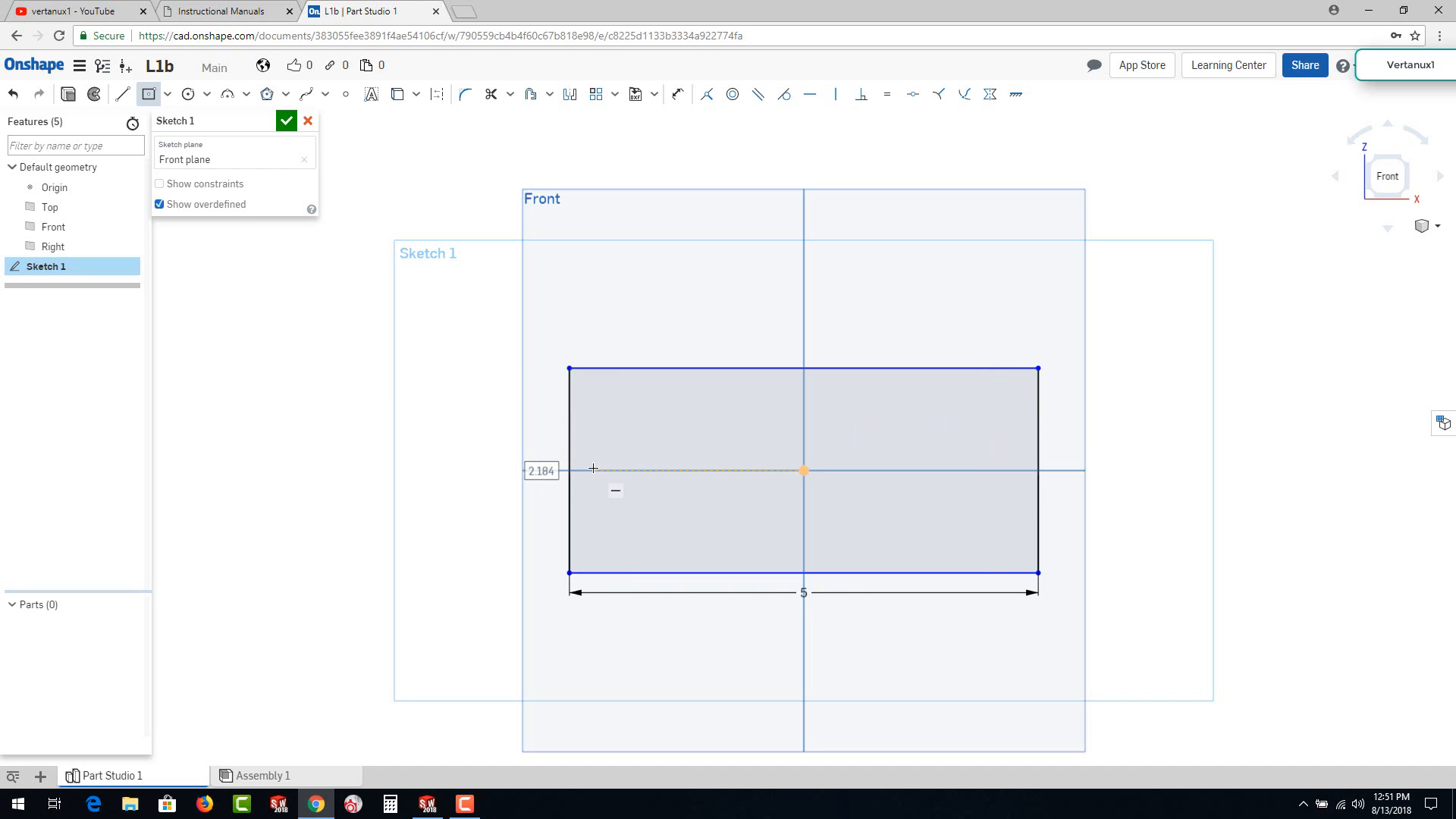
Step: Set the rectangle's height to 3 in and move its width dimension below the lower edge
{"action": "type", "text": "3"}
{"action": "key", "text": "Return"}
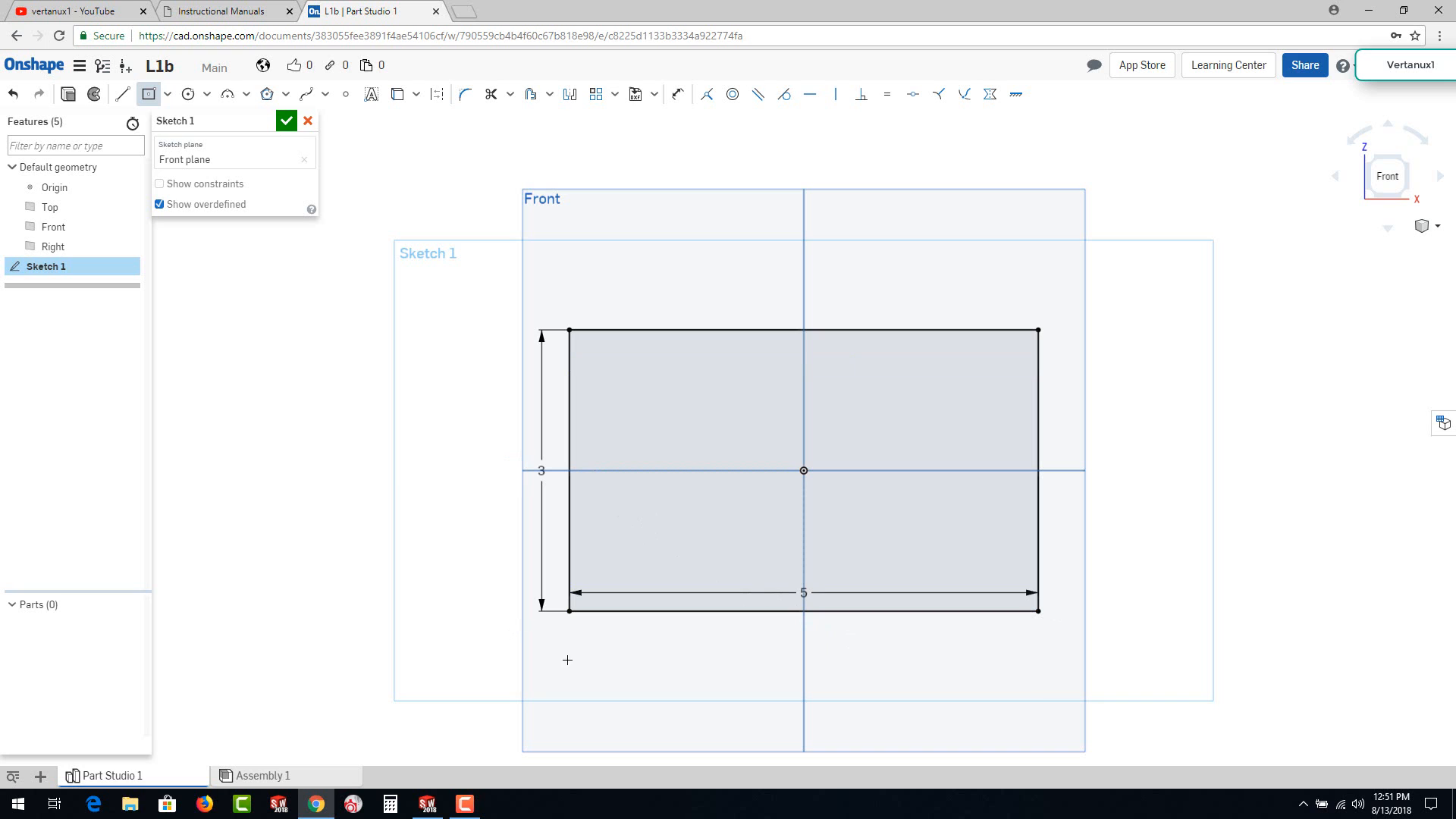
{"action": "key", "text": "Escape"}
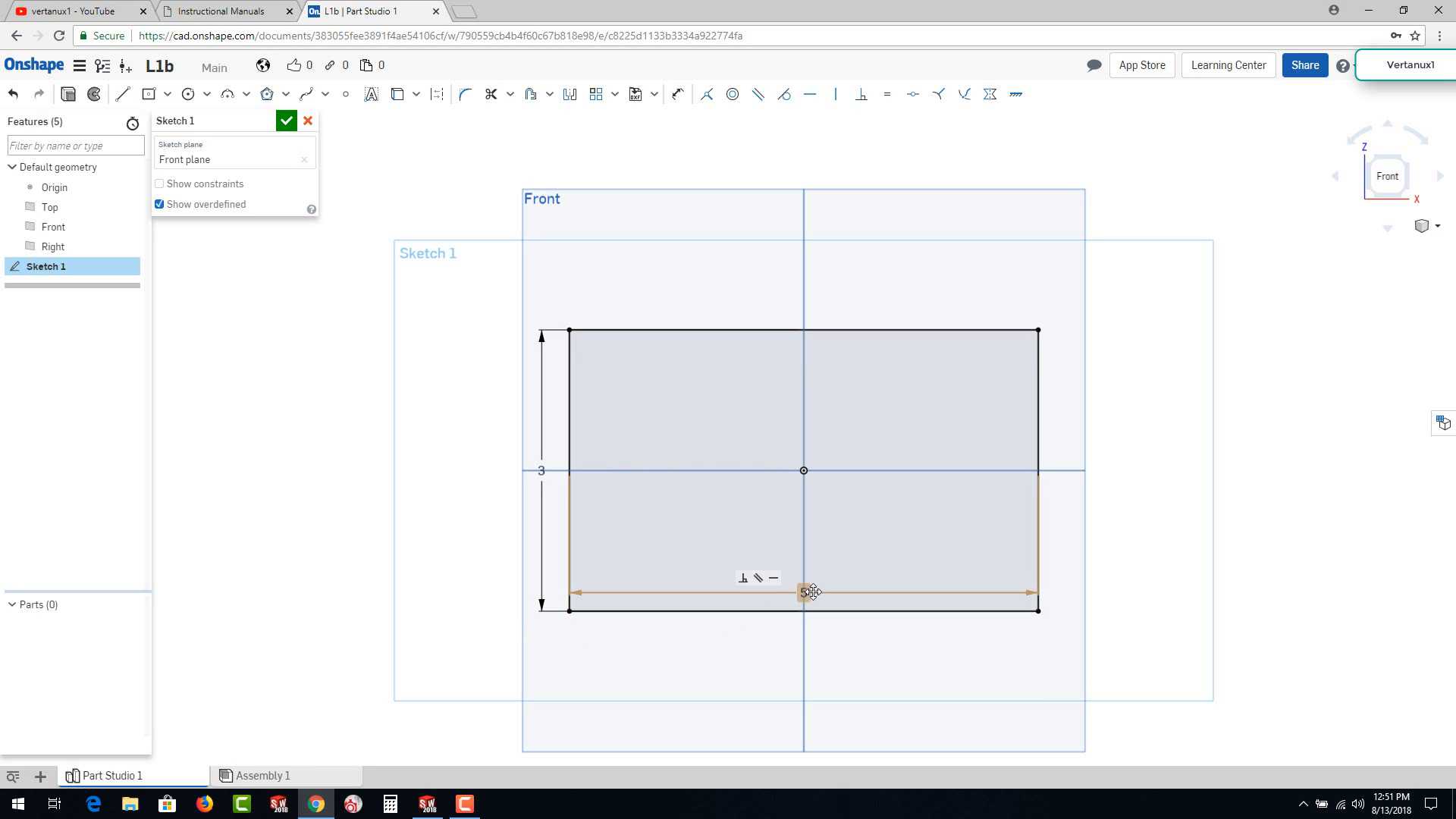
{"action": "left_click_drag", "start_coordinate": [813, 611], "coordinate": [793, 646]}
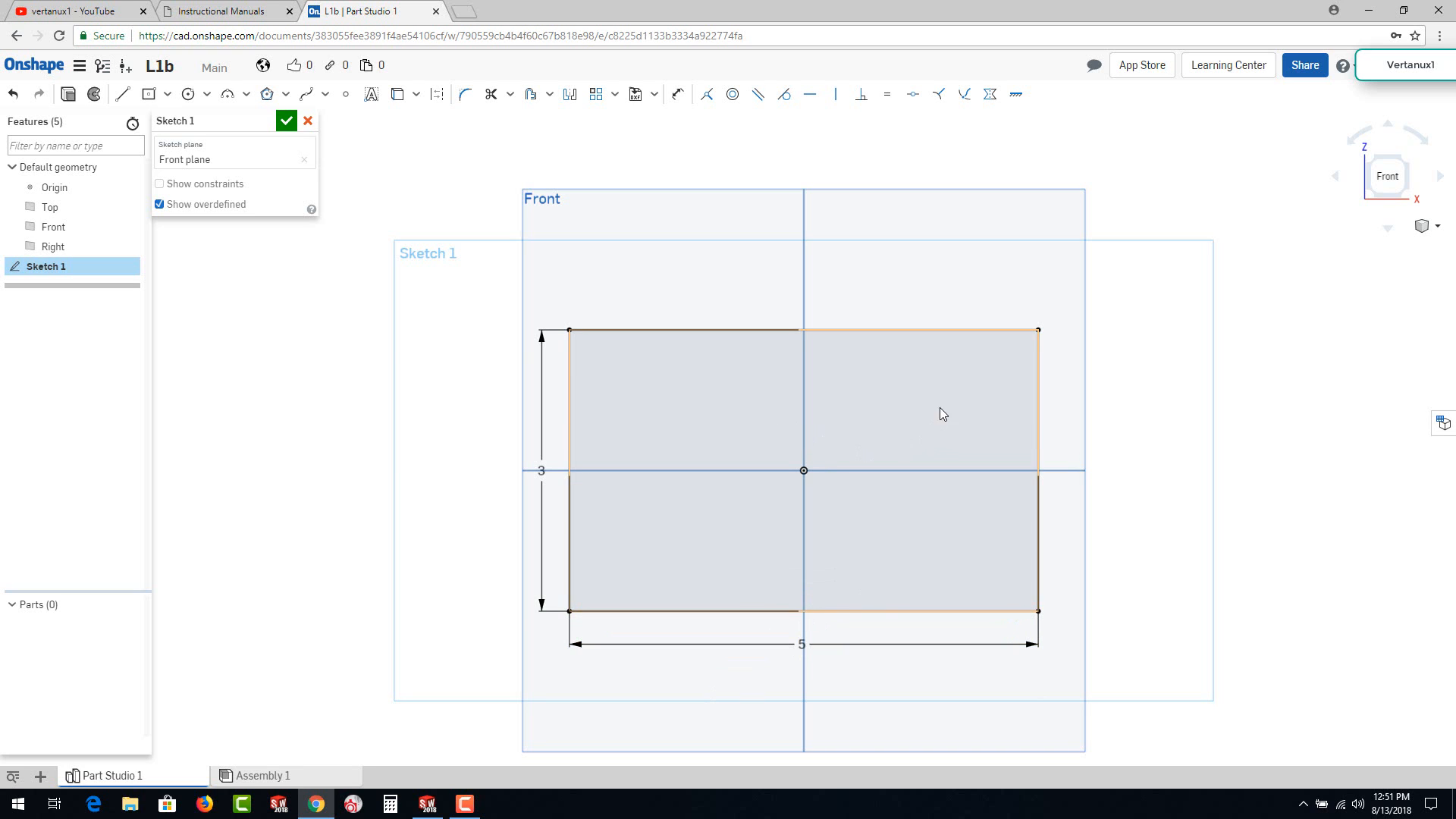
Step: Draw a center point circle near the rectangle's upper-left corner and set its diameter to 0.5 in
{"action": "left_click", "coordinate": [189, 96]}
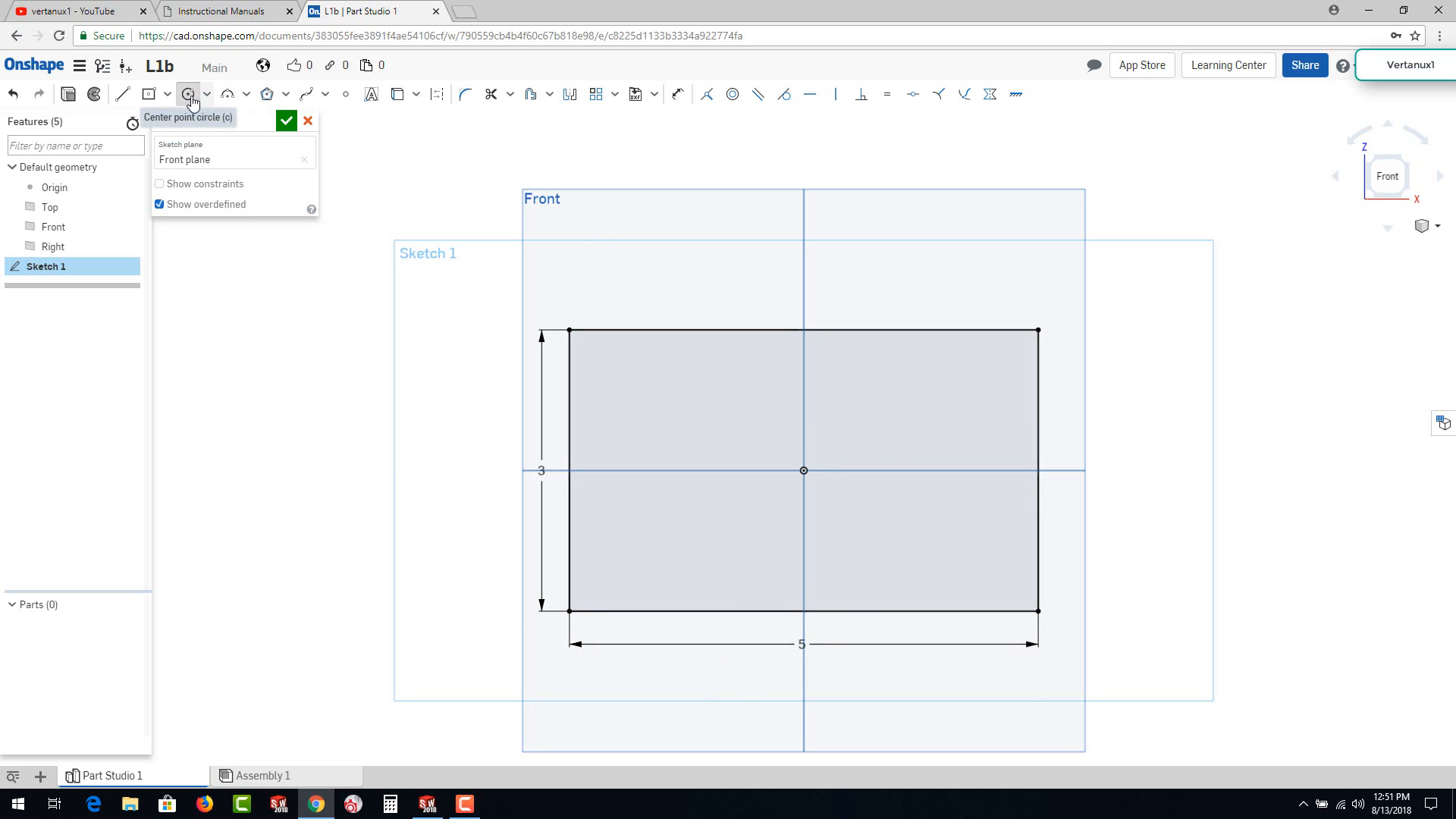
{"action": "left_click", "coordinate": [639, 387]}
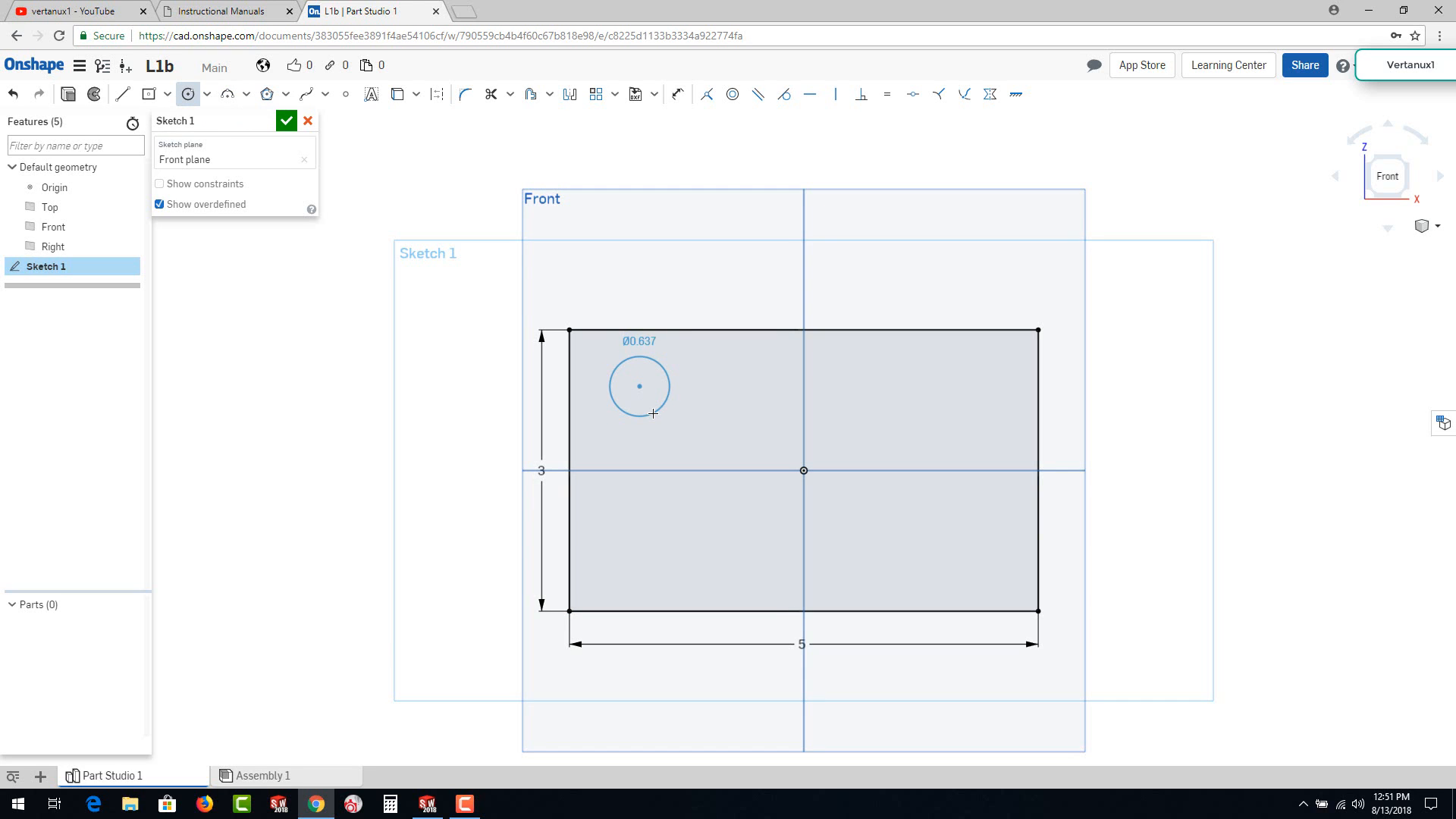
{"action": "left_click", "coordinate": [652, 411]}
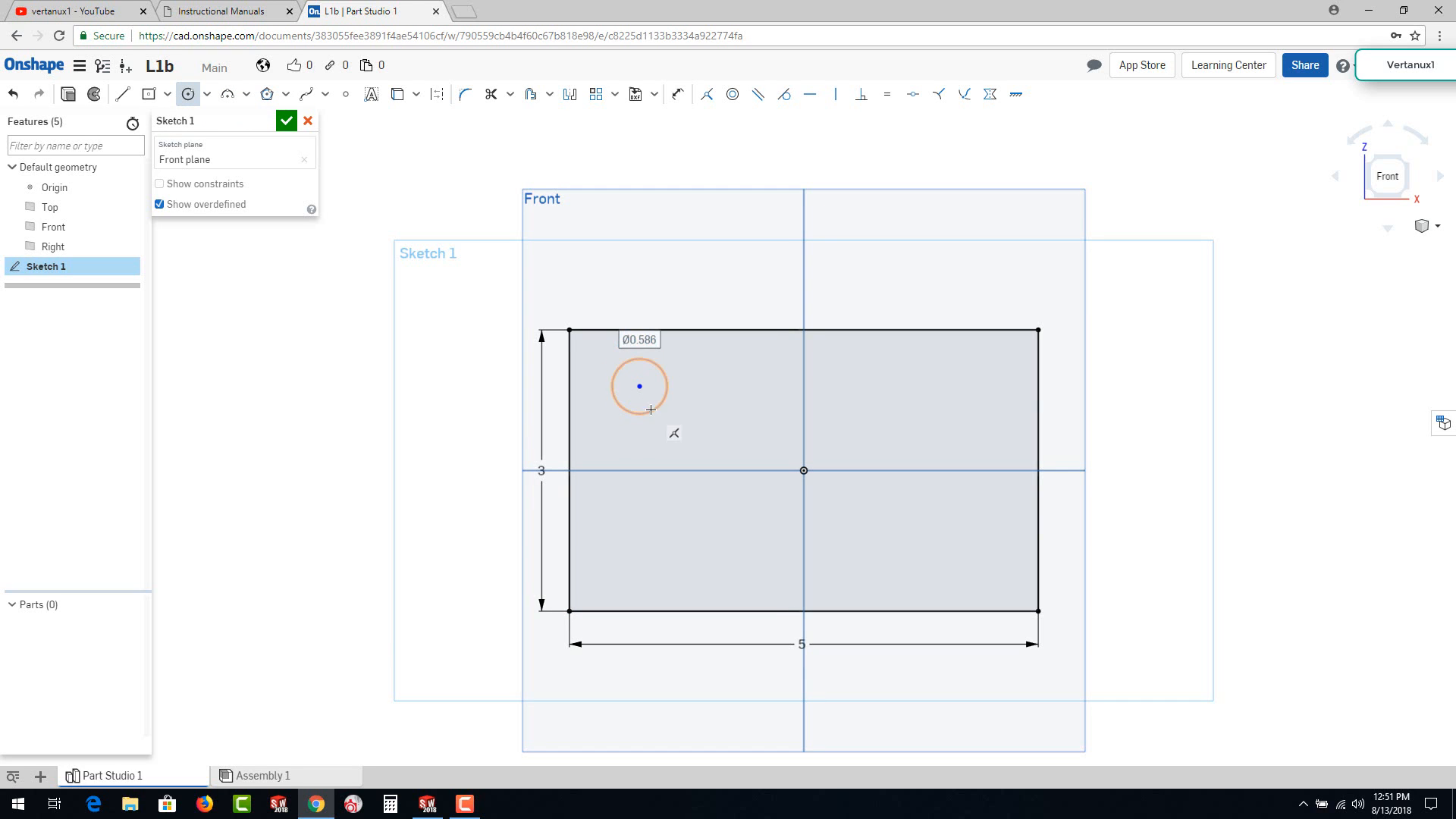
{"action": "type", "text": "0.5"}
{"action": "key", "text": "Return"}
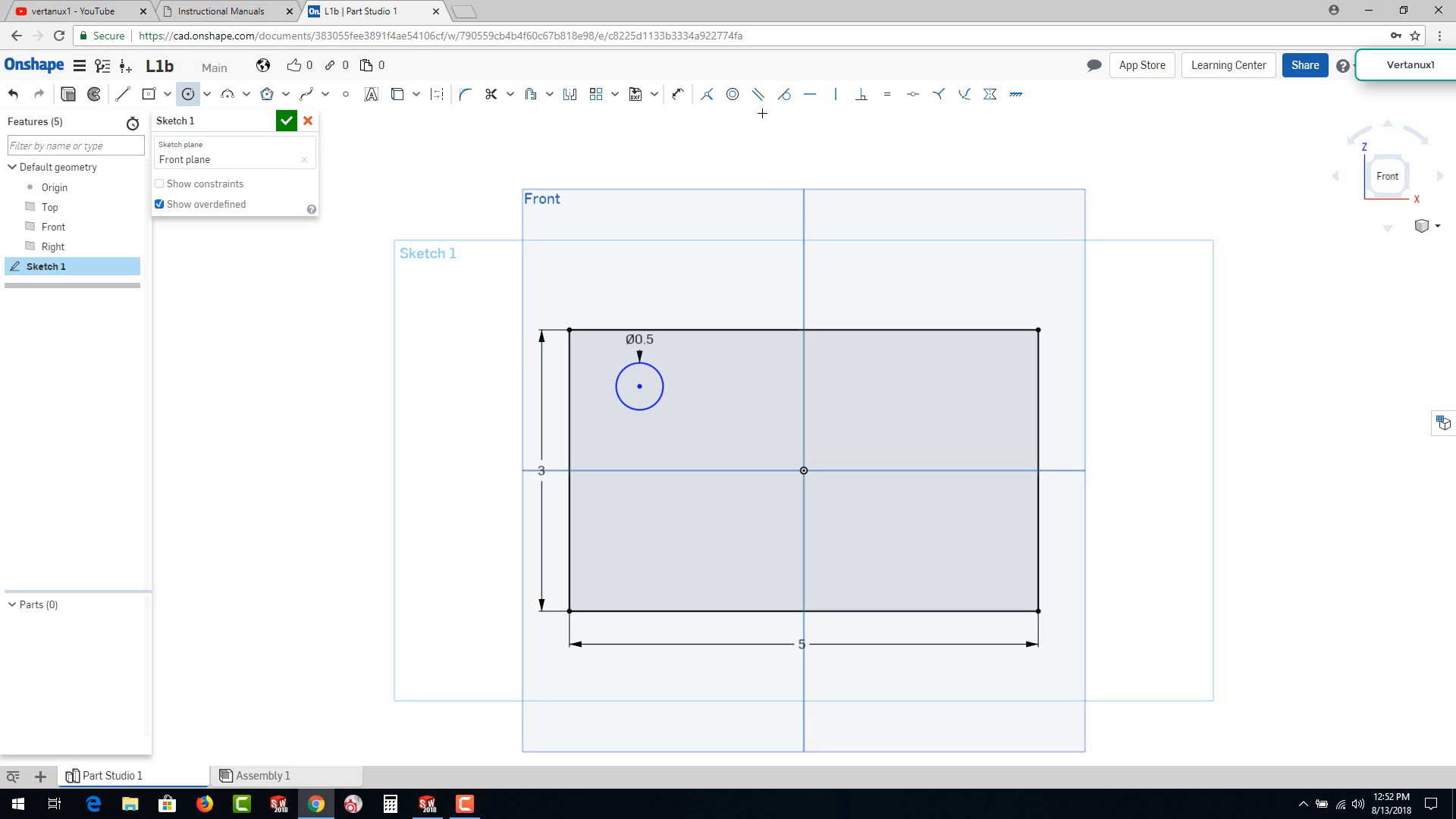
Step: Dimension the circle's center 0.75 in from the rectangle's top edge
{"action": "left_click", "coordinate": [677, 93]}
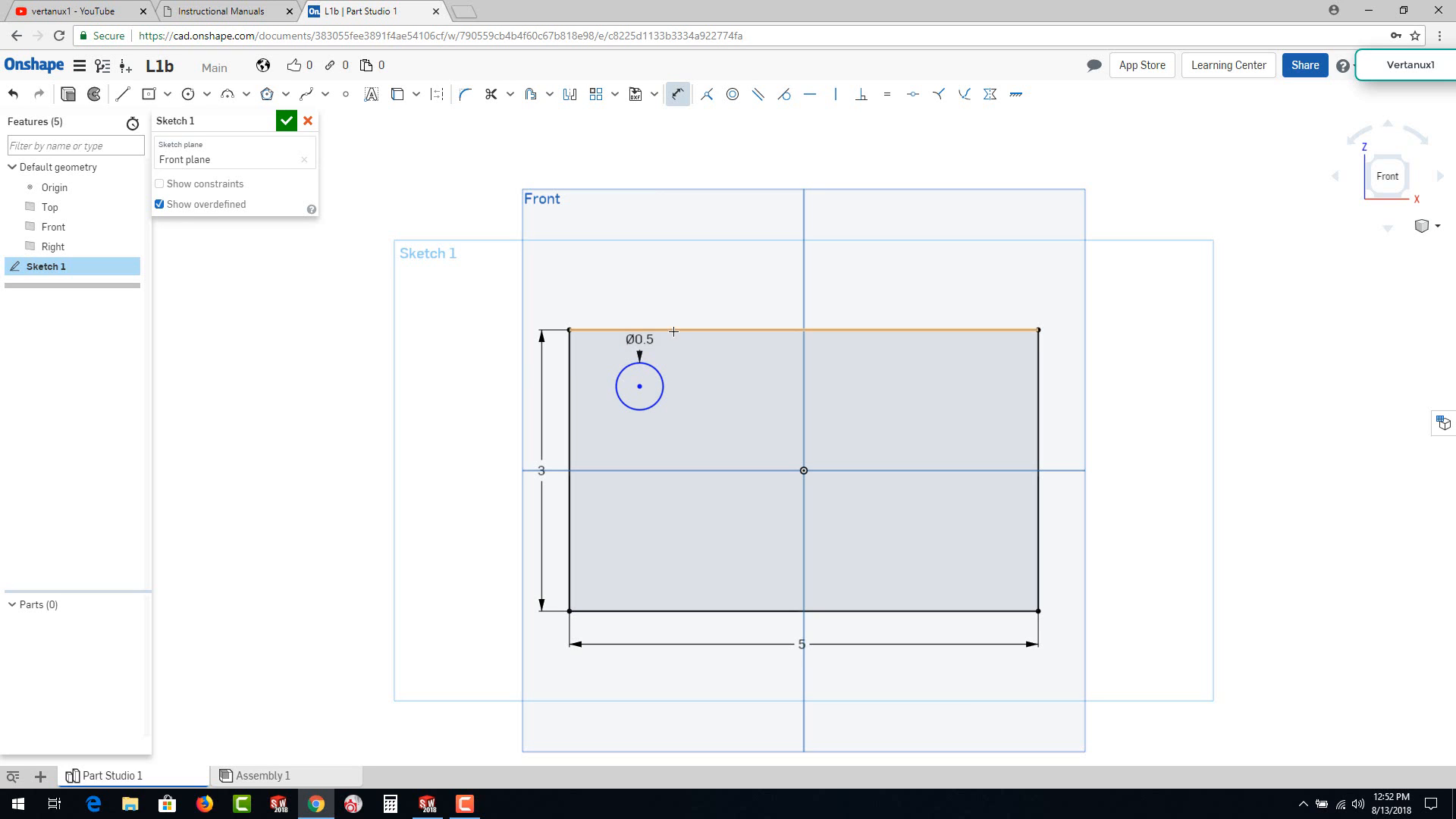
{"action": "left_click", "coordinate": [620, 338]}
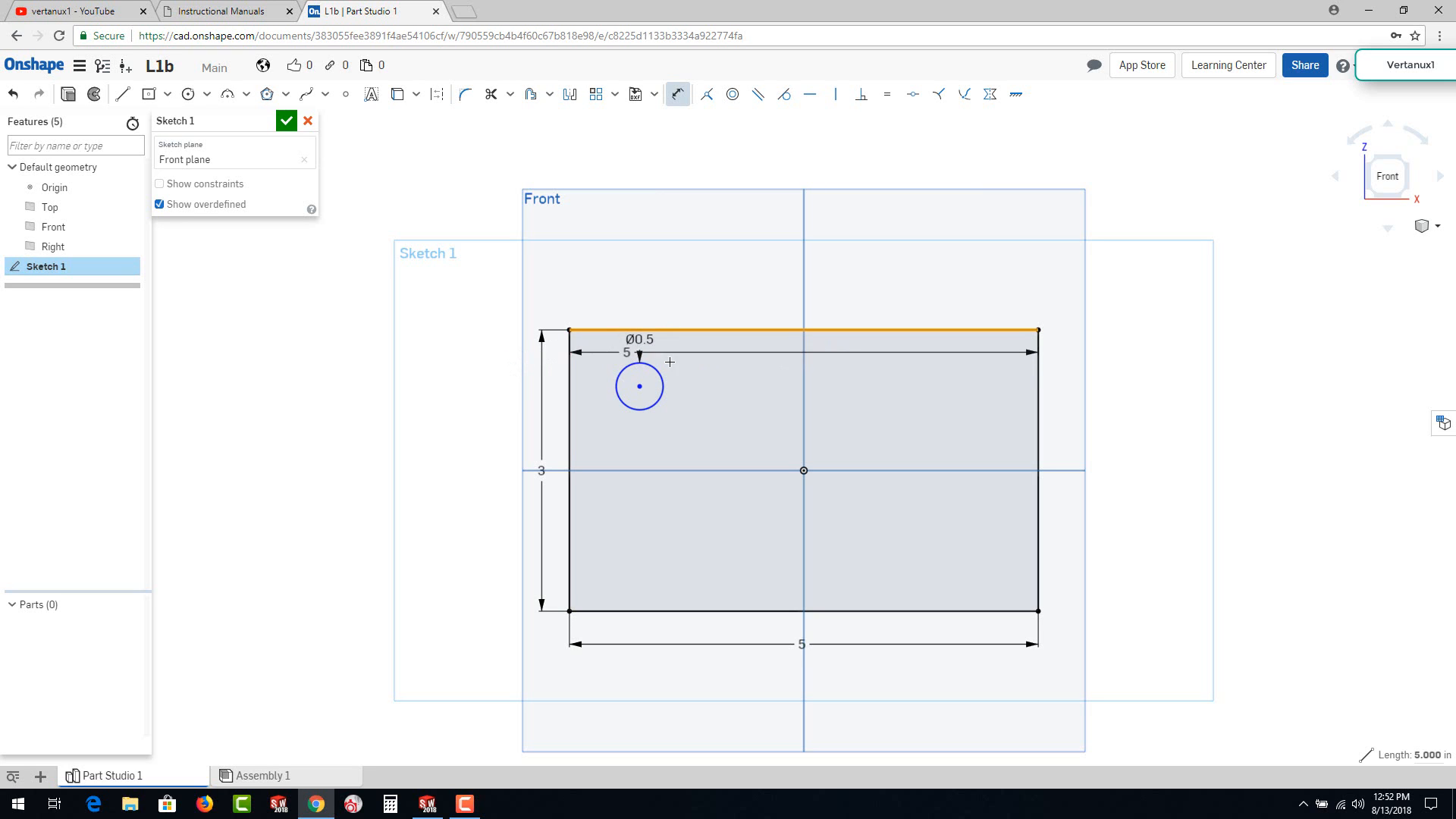
{"action": "left_click", "coordinate": [640, 386]}
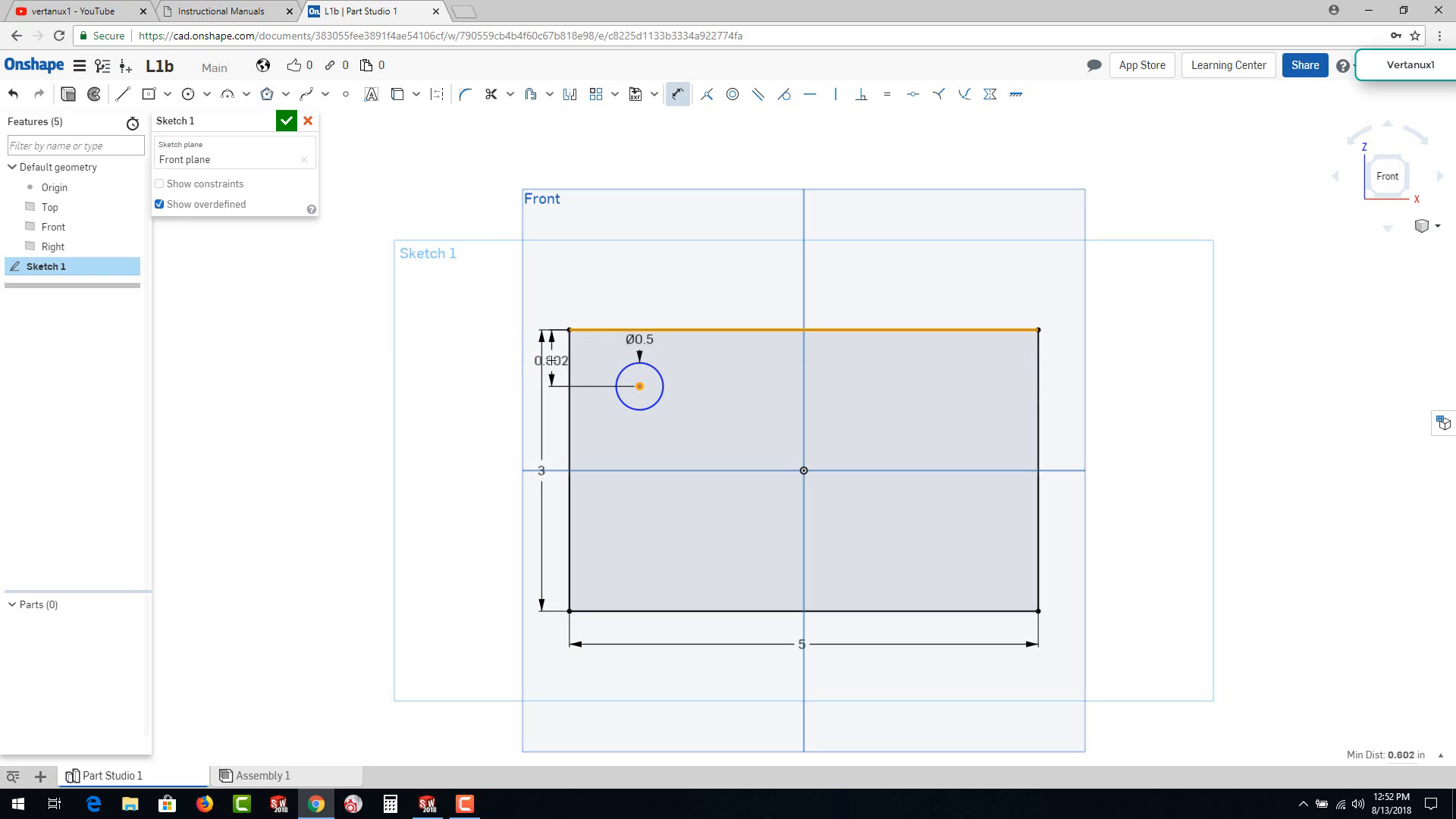
{"action": "left_click", "coordinate": [552, 361]}
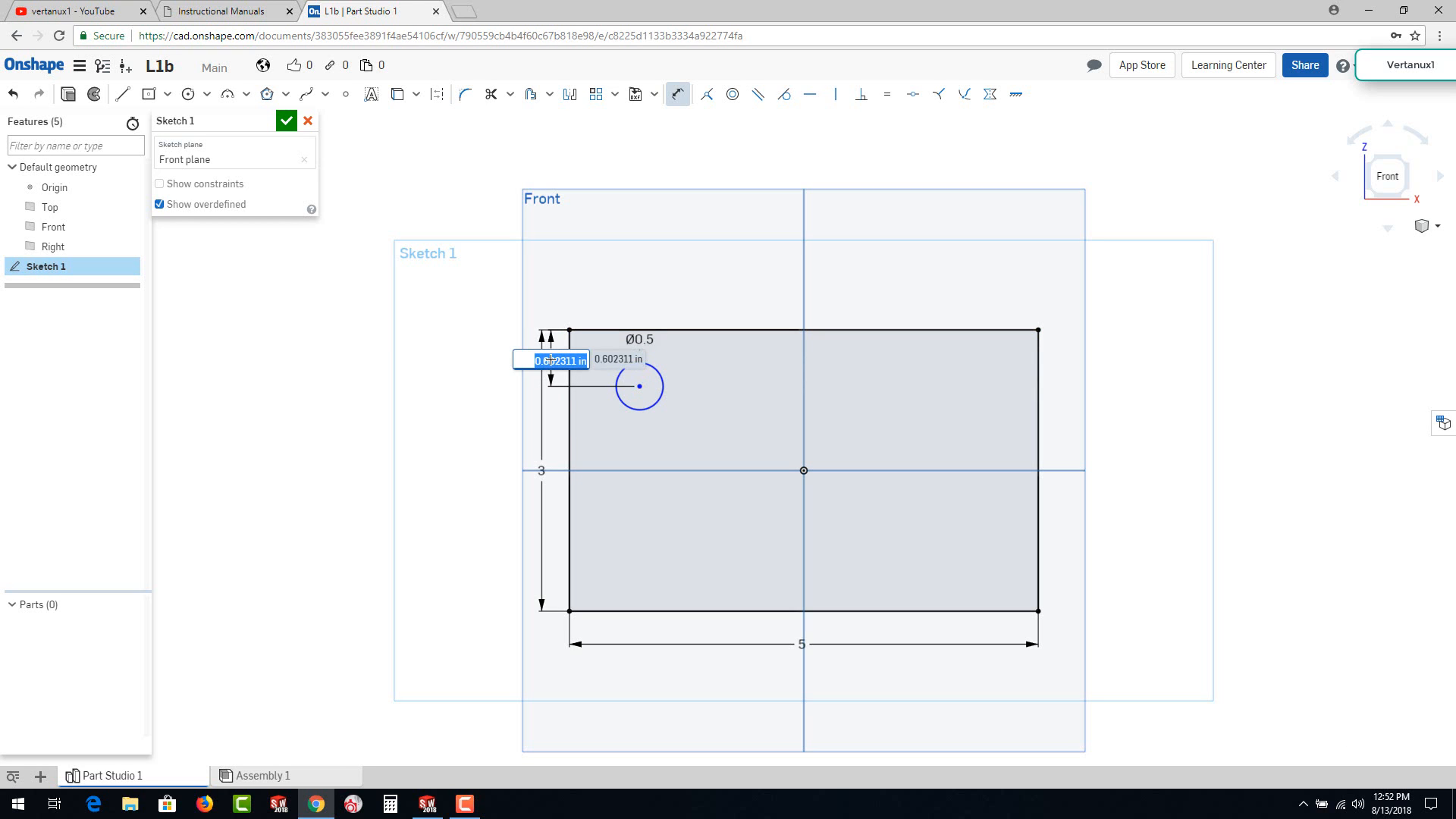
{"action": "key", "text": "BackSpace"}
{"action": "type", "text": ".75"}
{"action": "key", "text": "Return"}
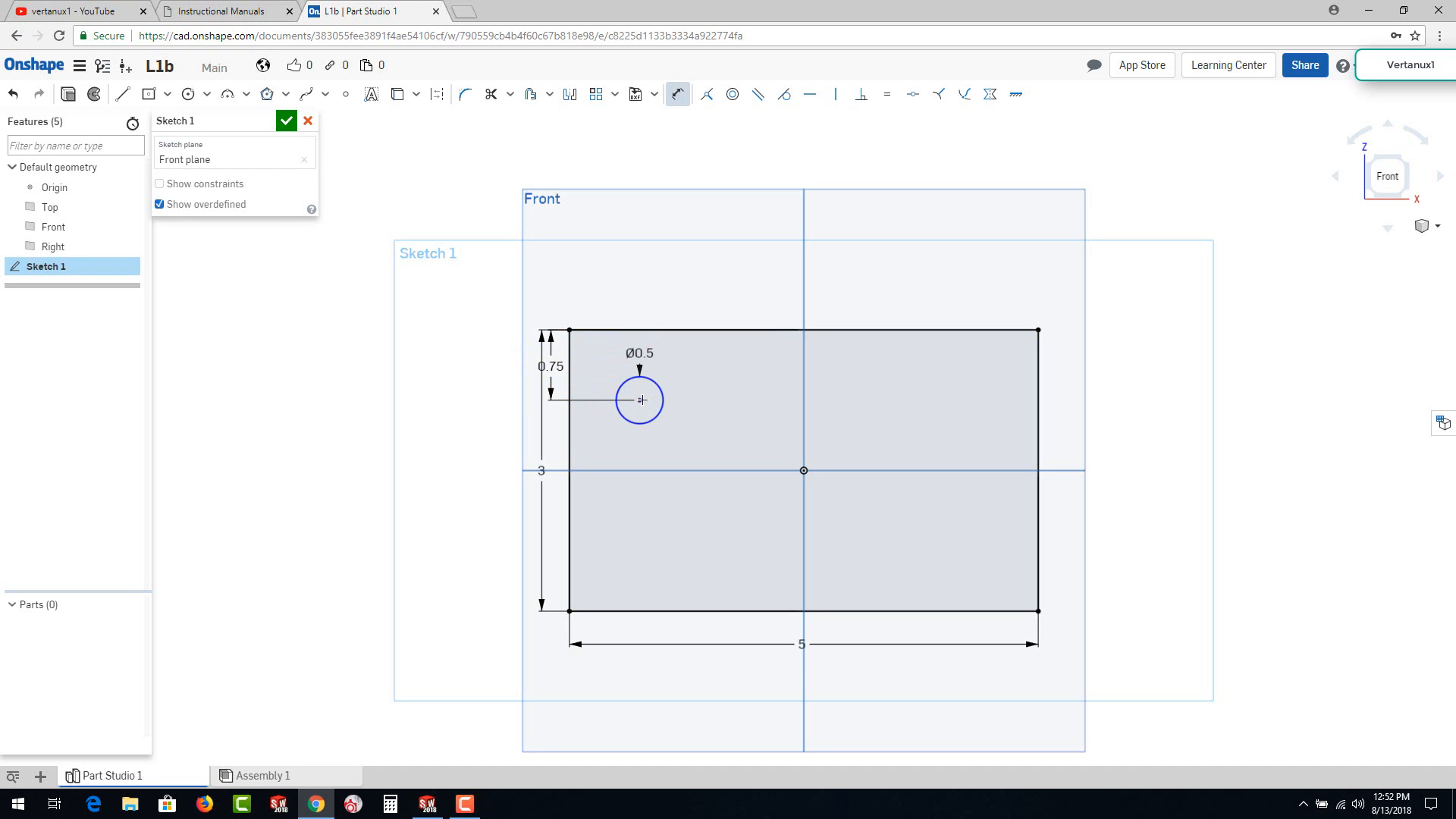
Step: Dimension the circle's center 0.75 in from the rectangle's left edge
{"action": "left_click", "coordinate": [572, 414]}
{"action": "left_click", "coordinate": [639, 399]}
{"action": "left_click", "coordinate": [606, 299]}
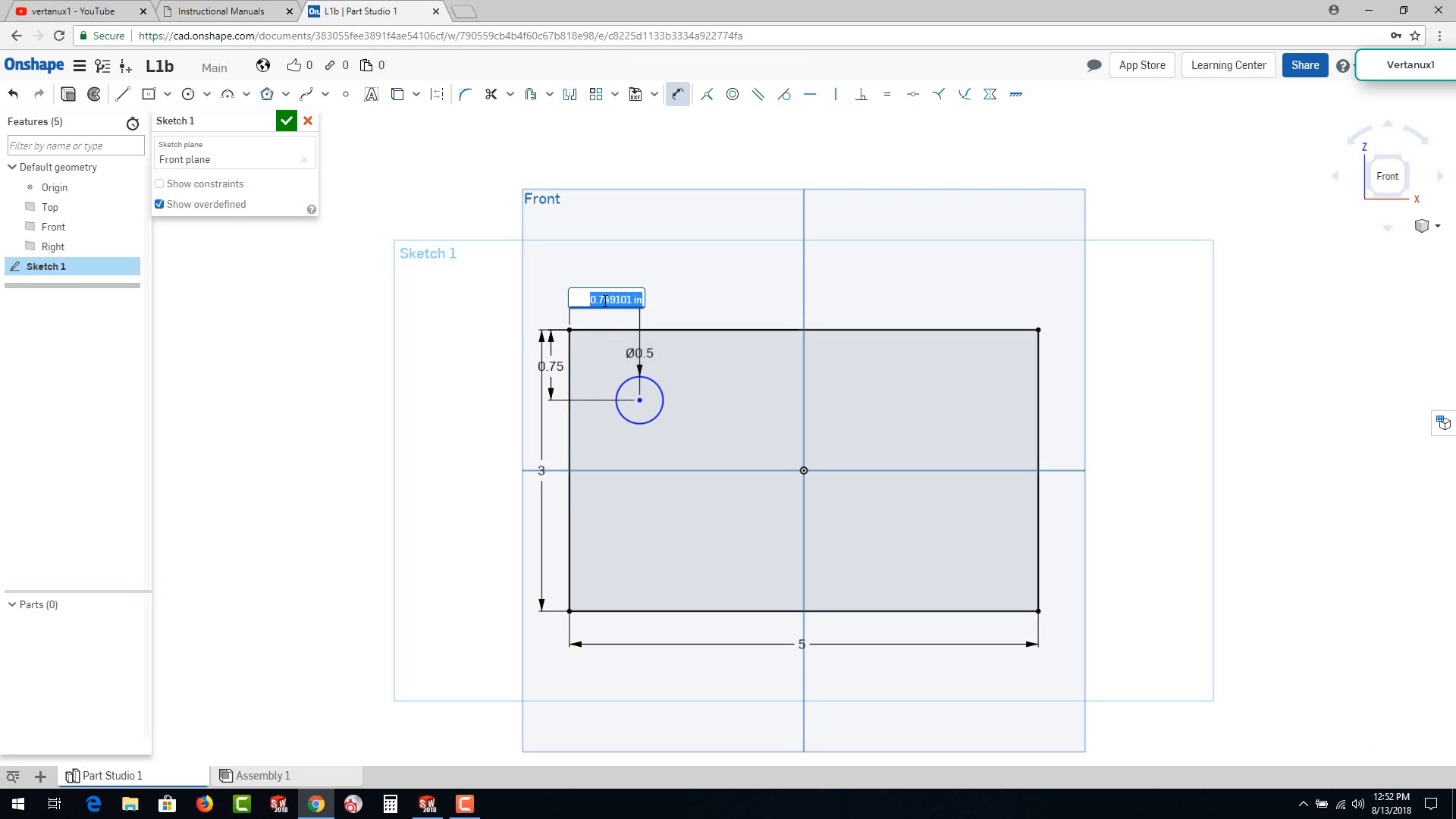
{"action": "type", "text": ".75"}
{"action": "key", "text": "Return"}
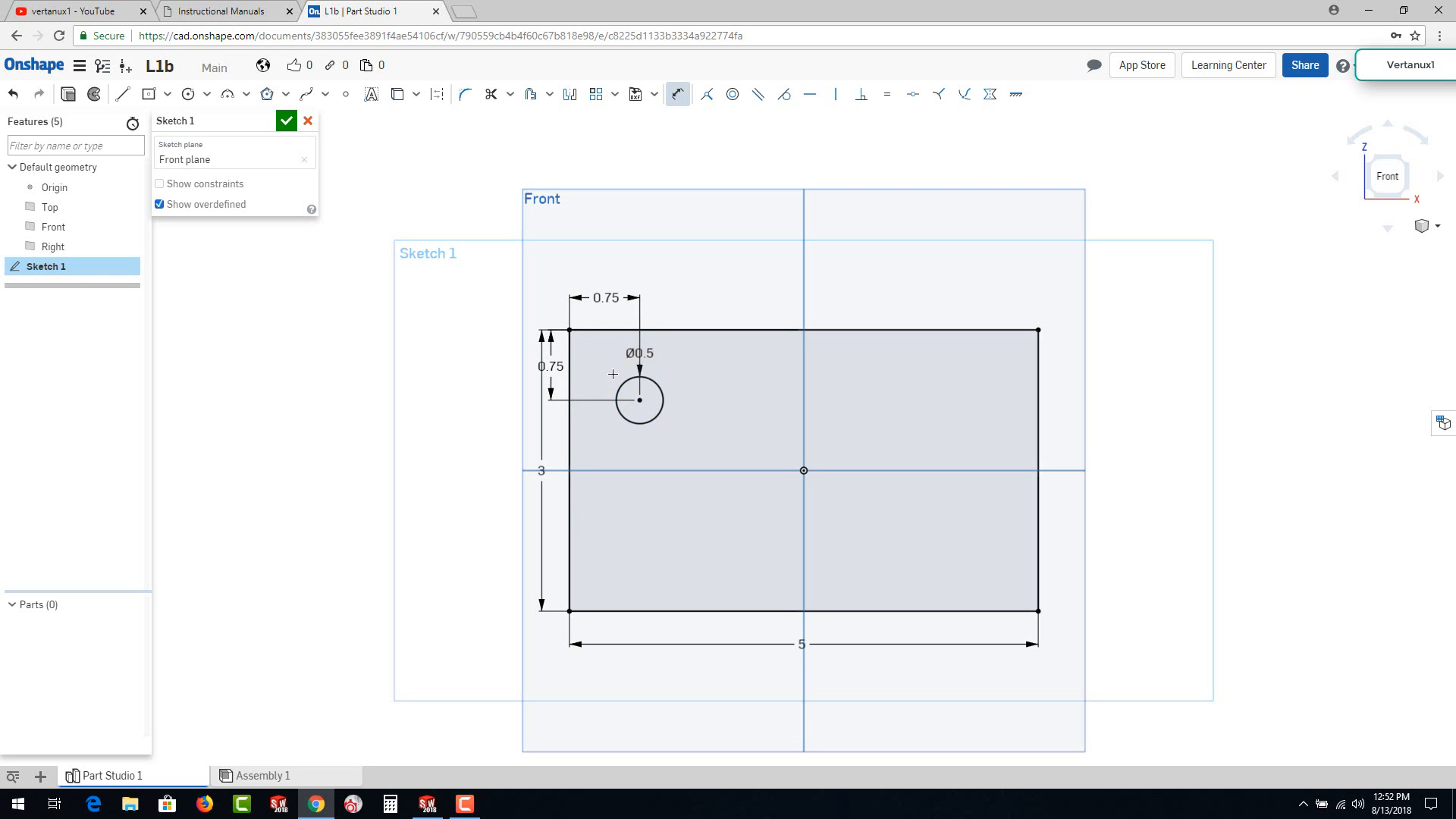
{"action": "key", "text": "Escape"}
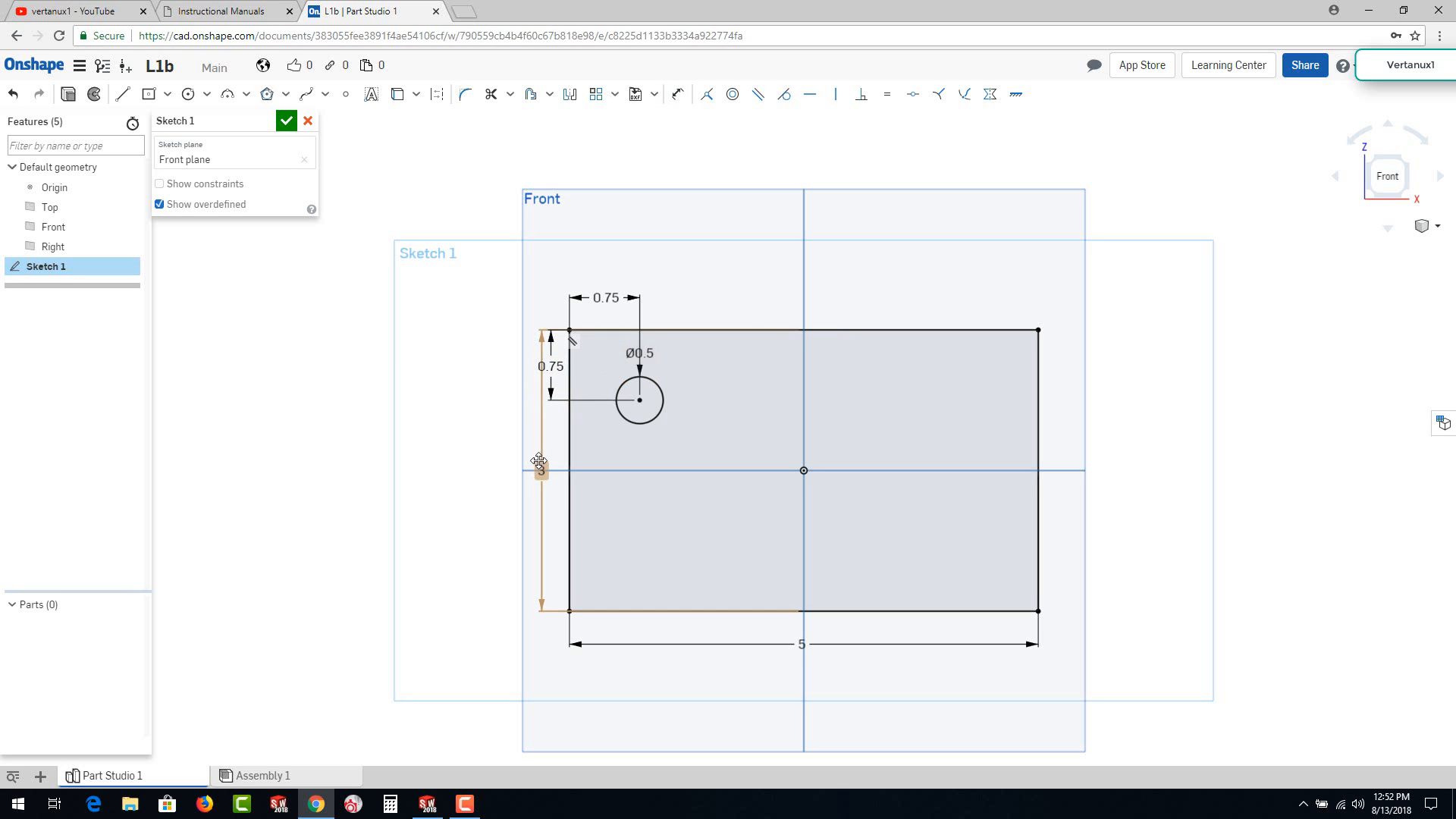
Step: Move the height, circle diameter and vertical circle position dimensions outside the rectangle so they do not overlap
{"action": "left_click_drag", "start_coordinate": [530, 466], "coordinate": [495, 466]}
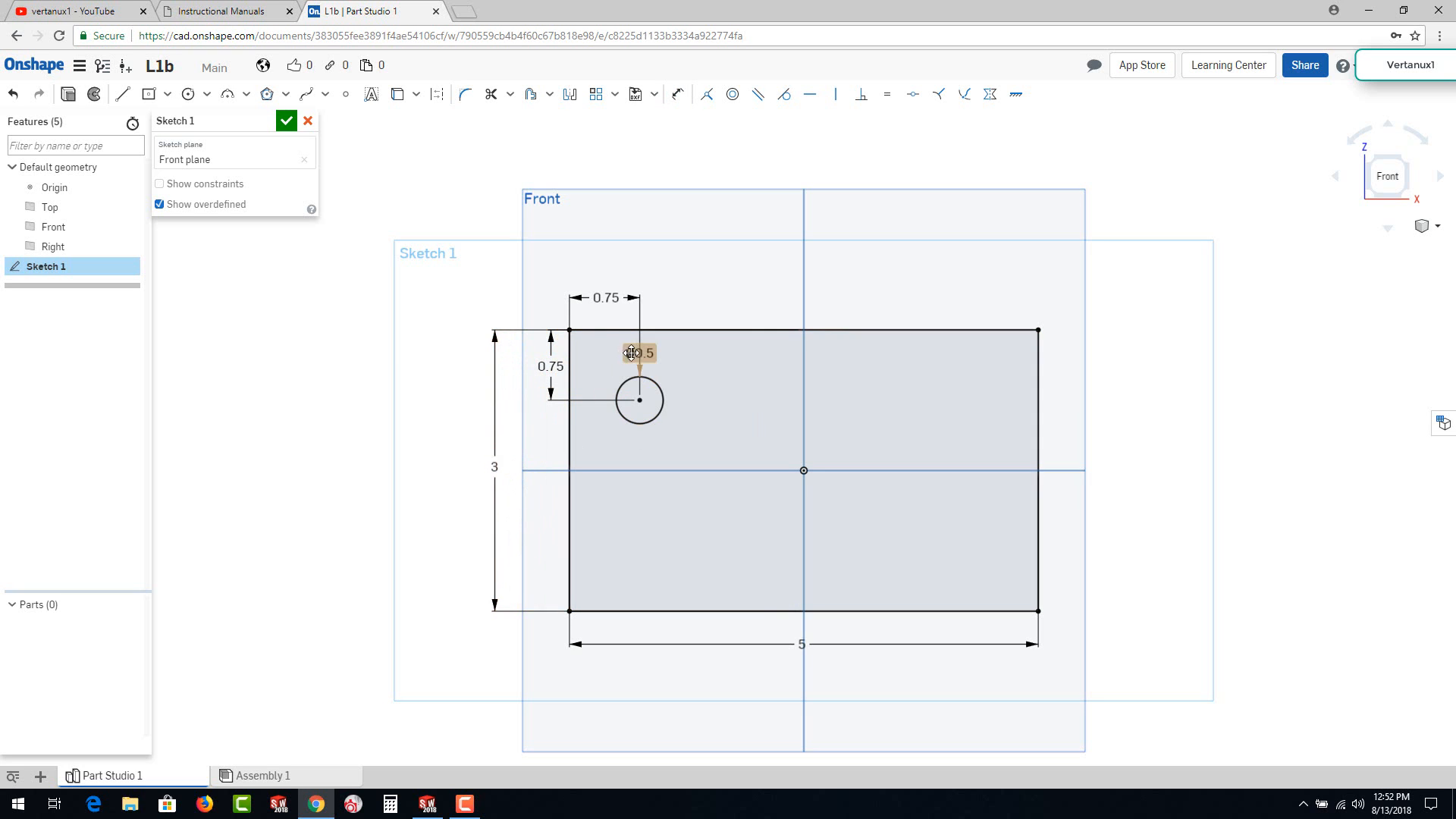
{"action": "left_click_drag", "start_coordinate": [578, 327], "coordinate": [543, 303]}
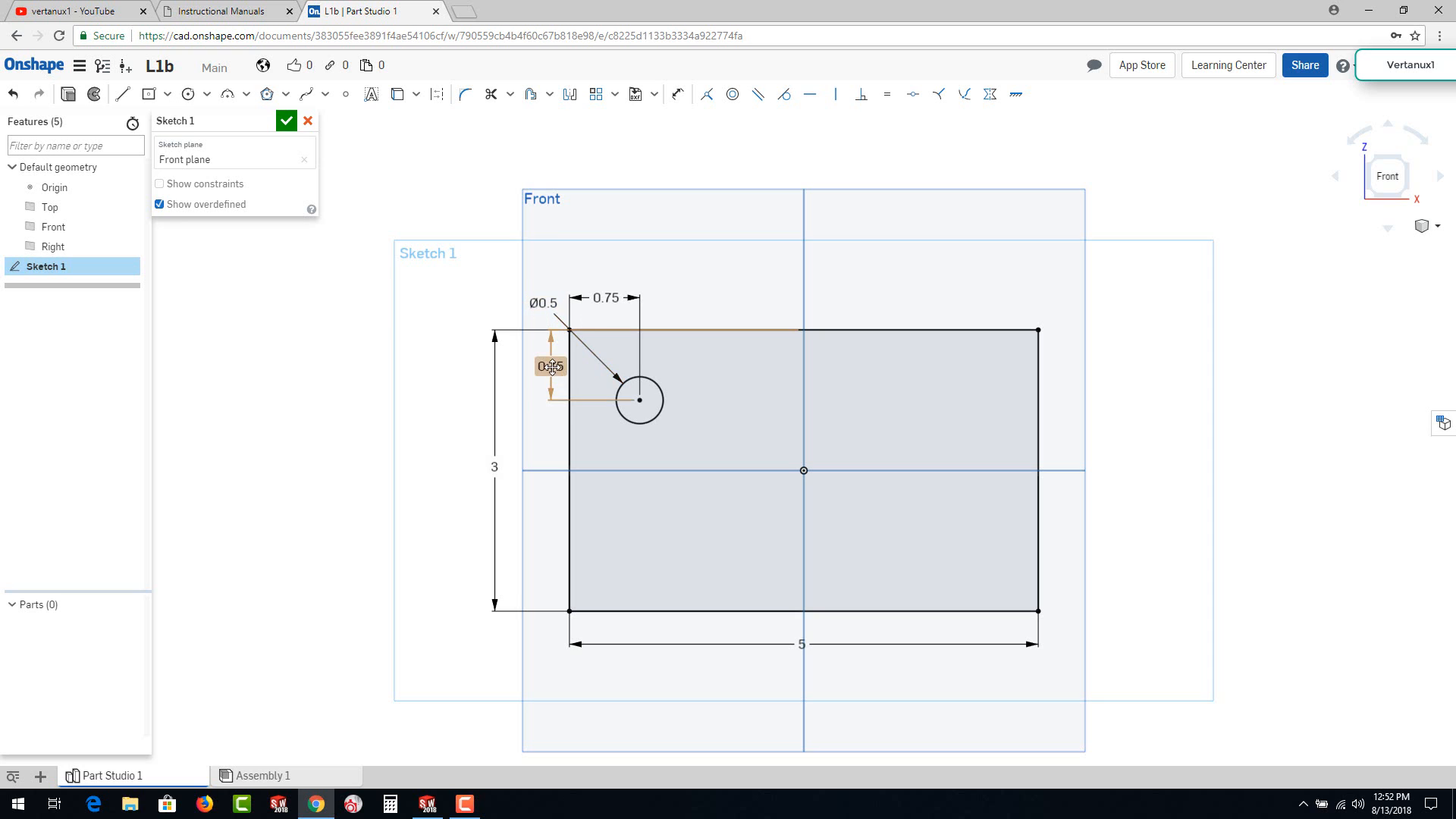
{"action": "left_click_drag", "start_coordinate": [552, 366], "coordinate": [531, 364]}
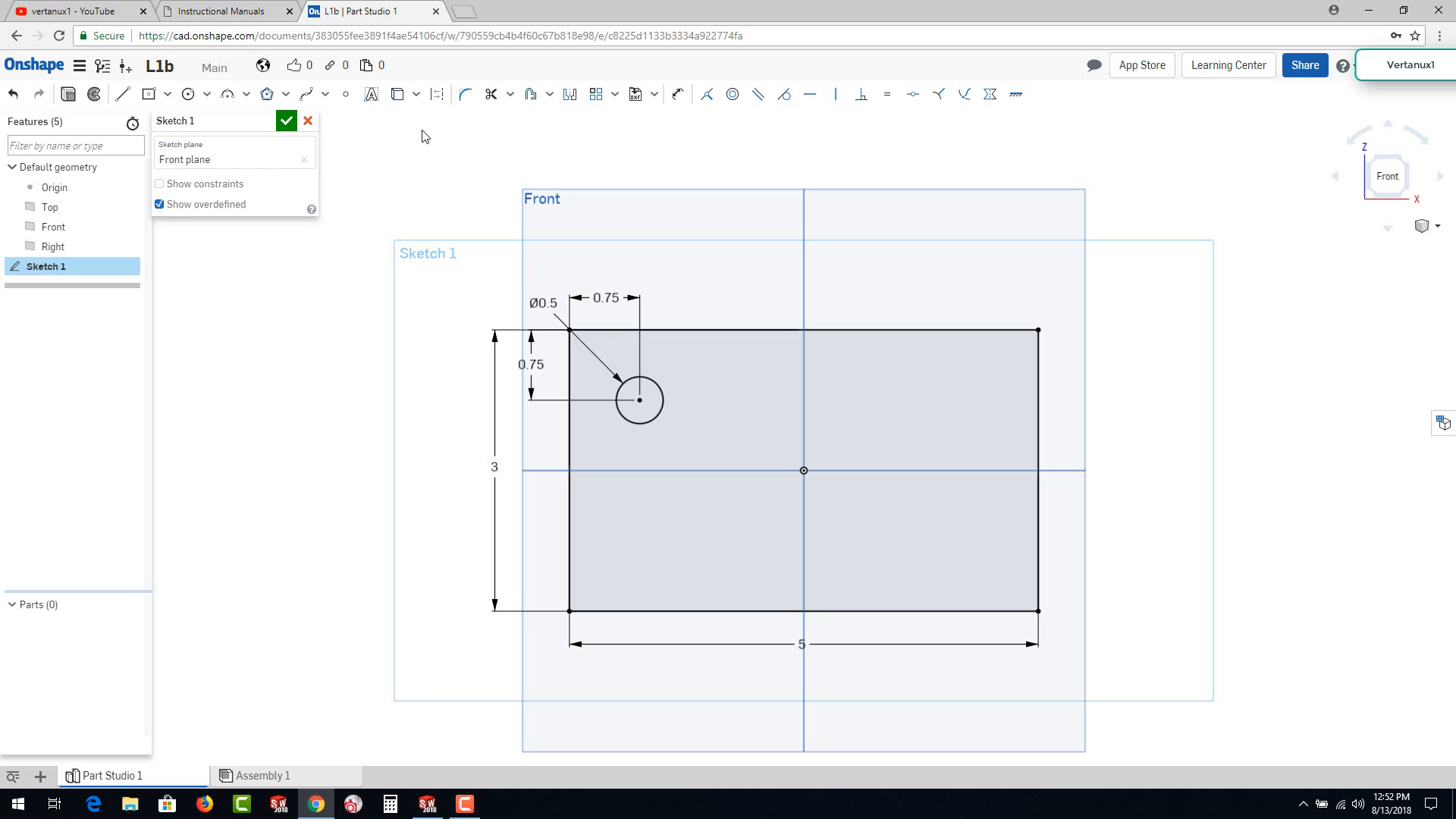
Step: Draw a vertical line about 1.43 in long from near the top edge's midpoint down to the origin
{"action": "left_click", "coordinate": [122, 94]}
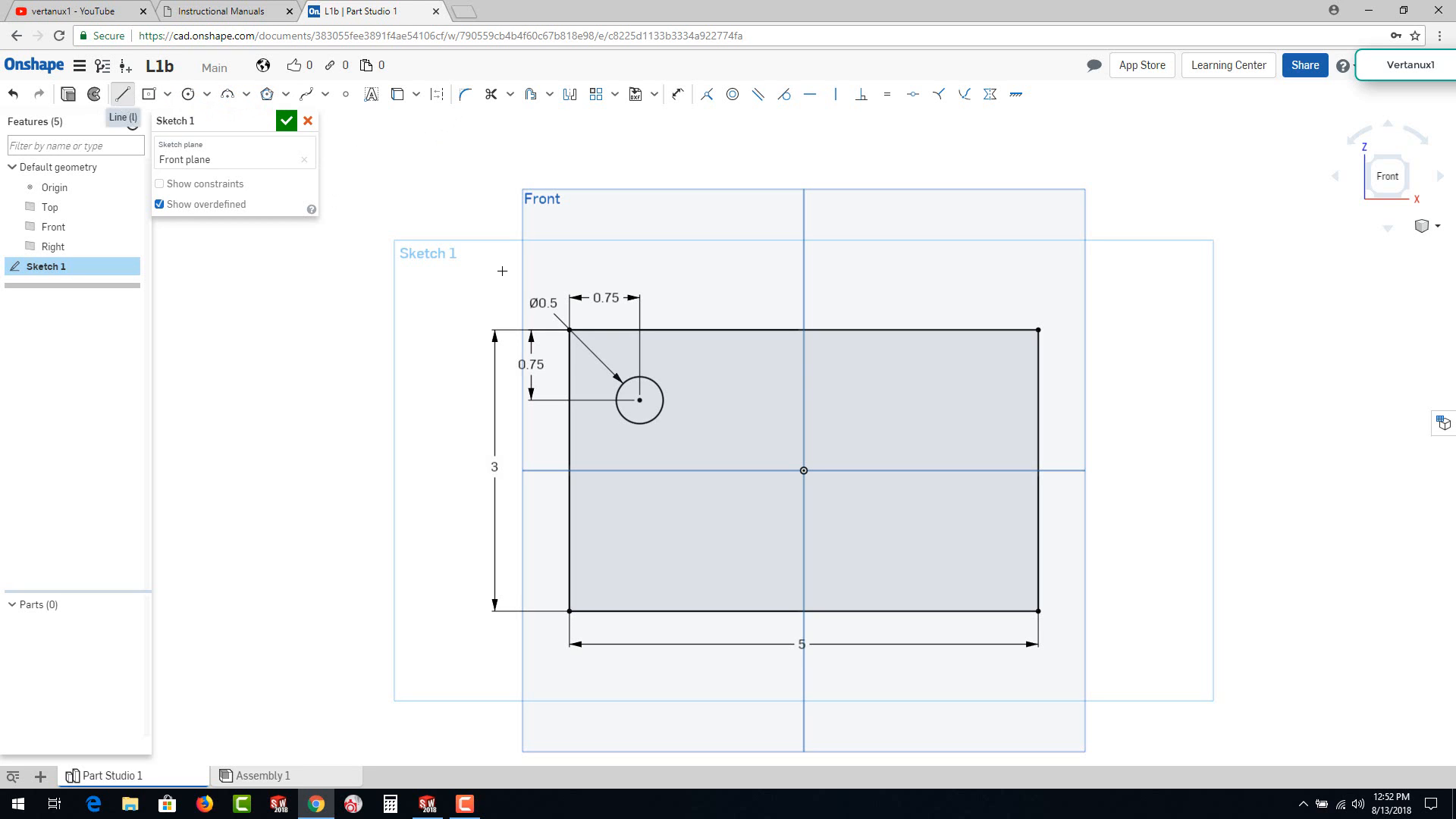
{"action": "left_click", "coordinate": [804, 331]}
{"action": "left_click", "coordinate": [804, 471]}
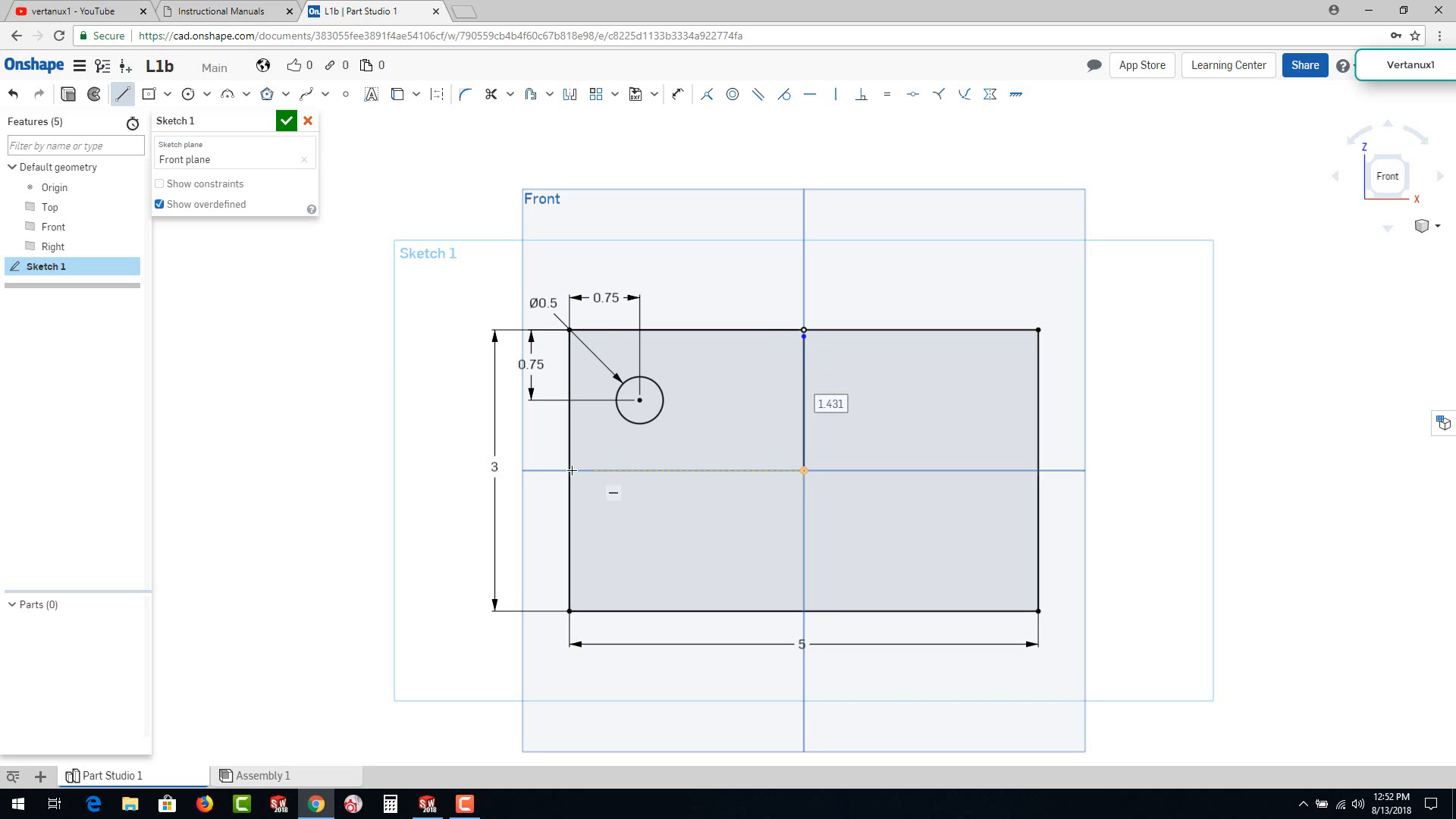
{"action": "key", "text": "Escape"}
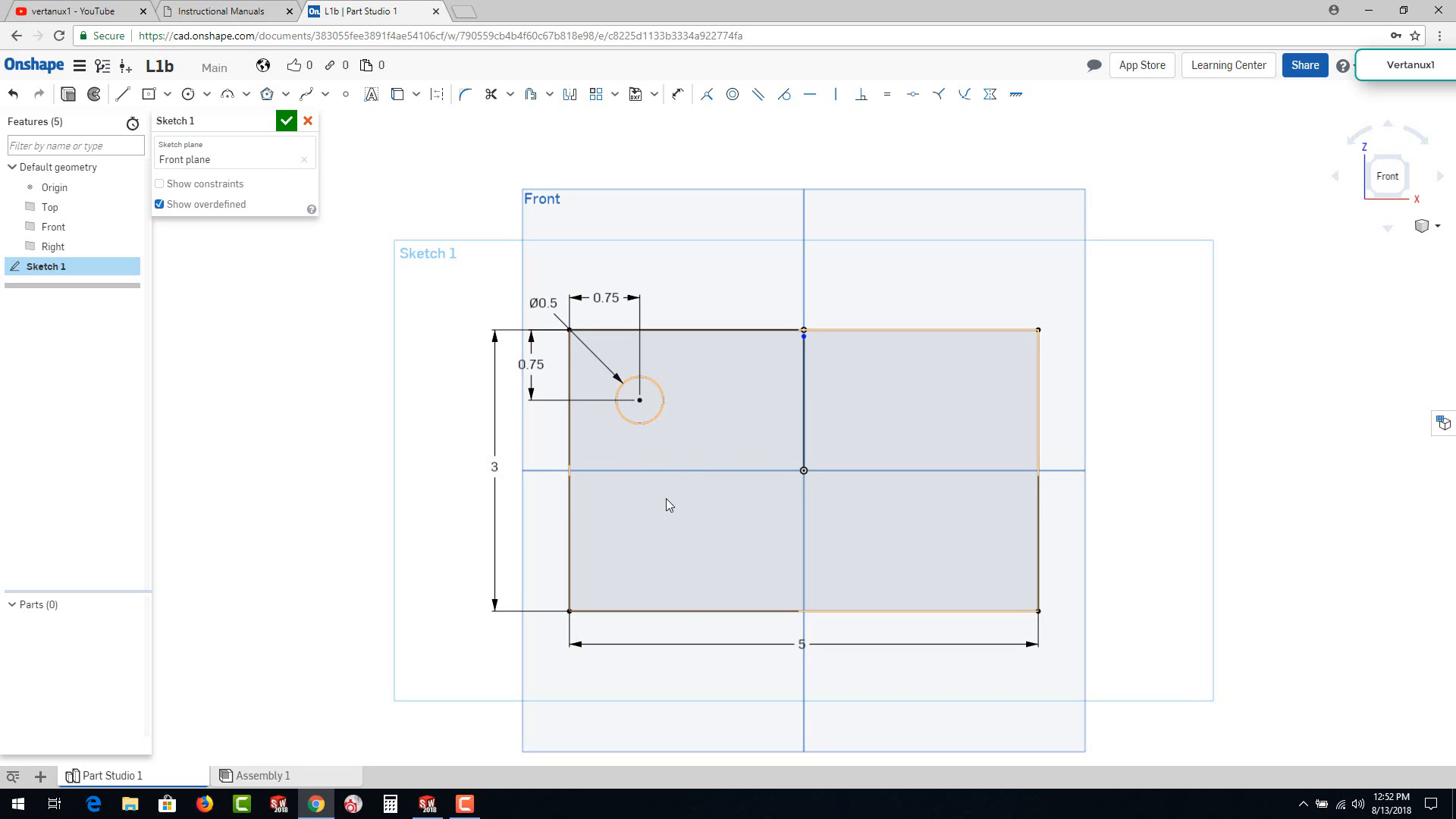
Step: Convert the vertical line above the origin to construction geometry
{"action": "left_click", "coordinate": [800, 415]}
{"action": "left_click", "coordinate": [802, 402]}
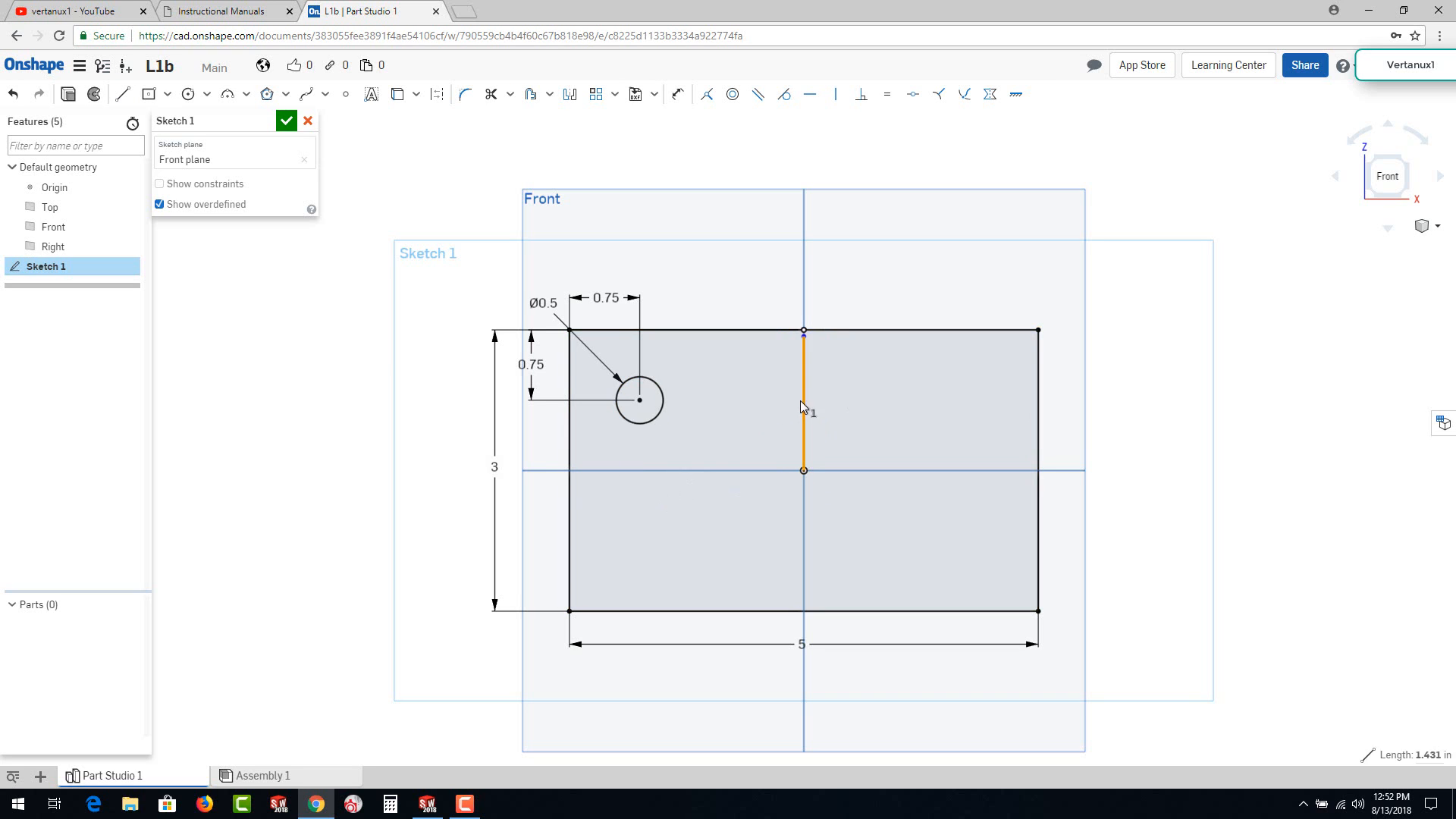
{"action": "right_click_drag", "start_coordinate": [802, 401], "coordinate": [807, 401]}
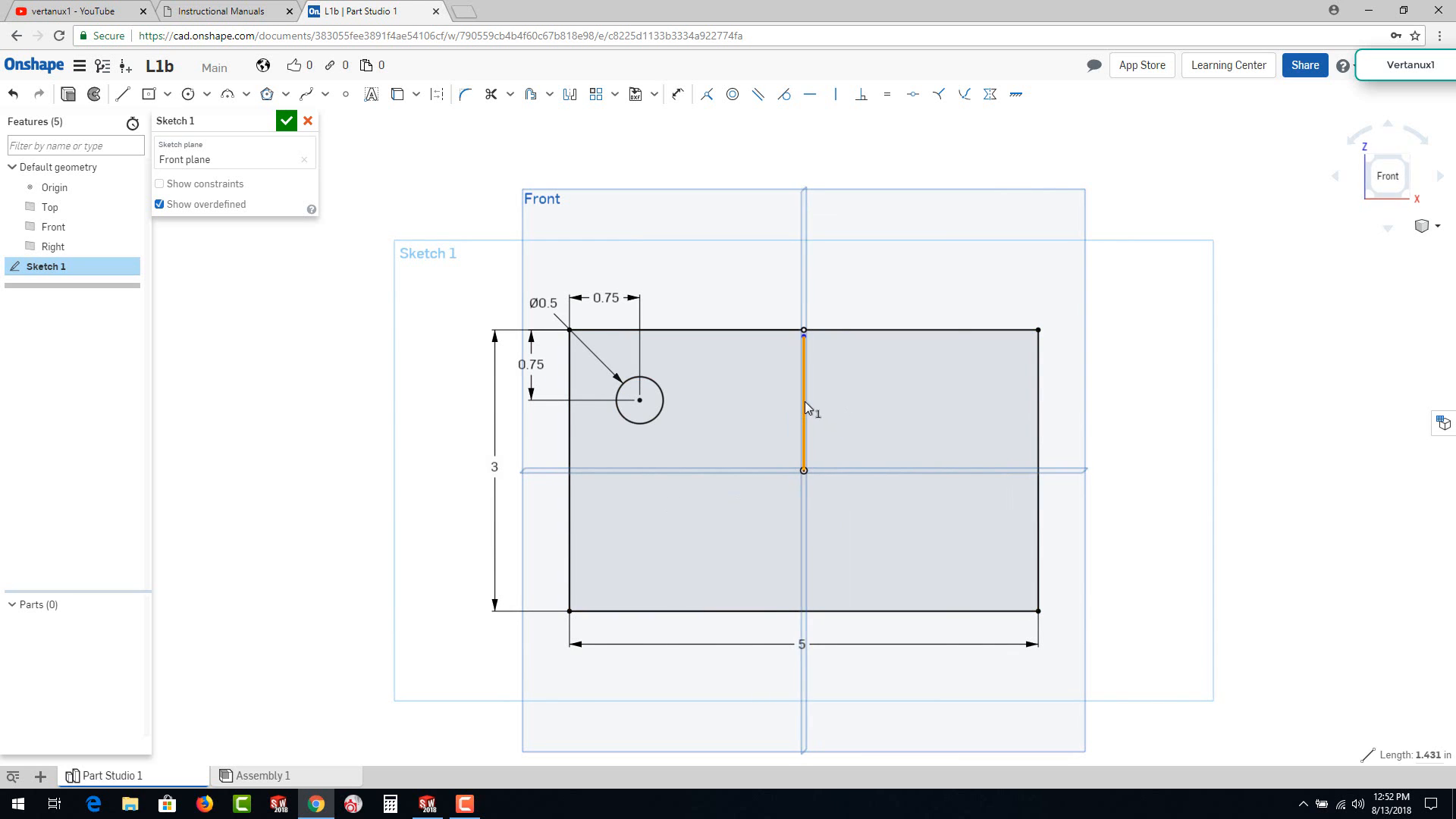
{"action": "right_click", "coordinate": [806, 403]}
{"action": "left_click", "coordinate": [834, 431]}
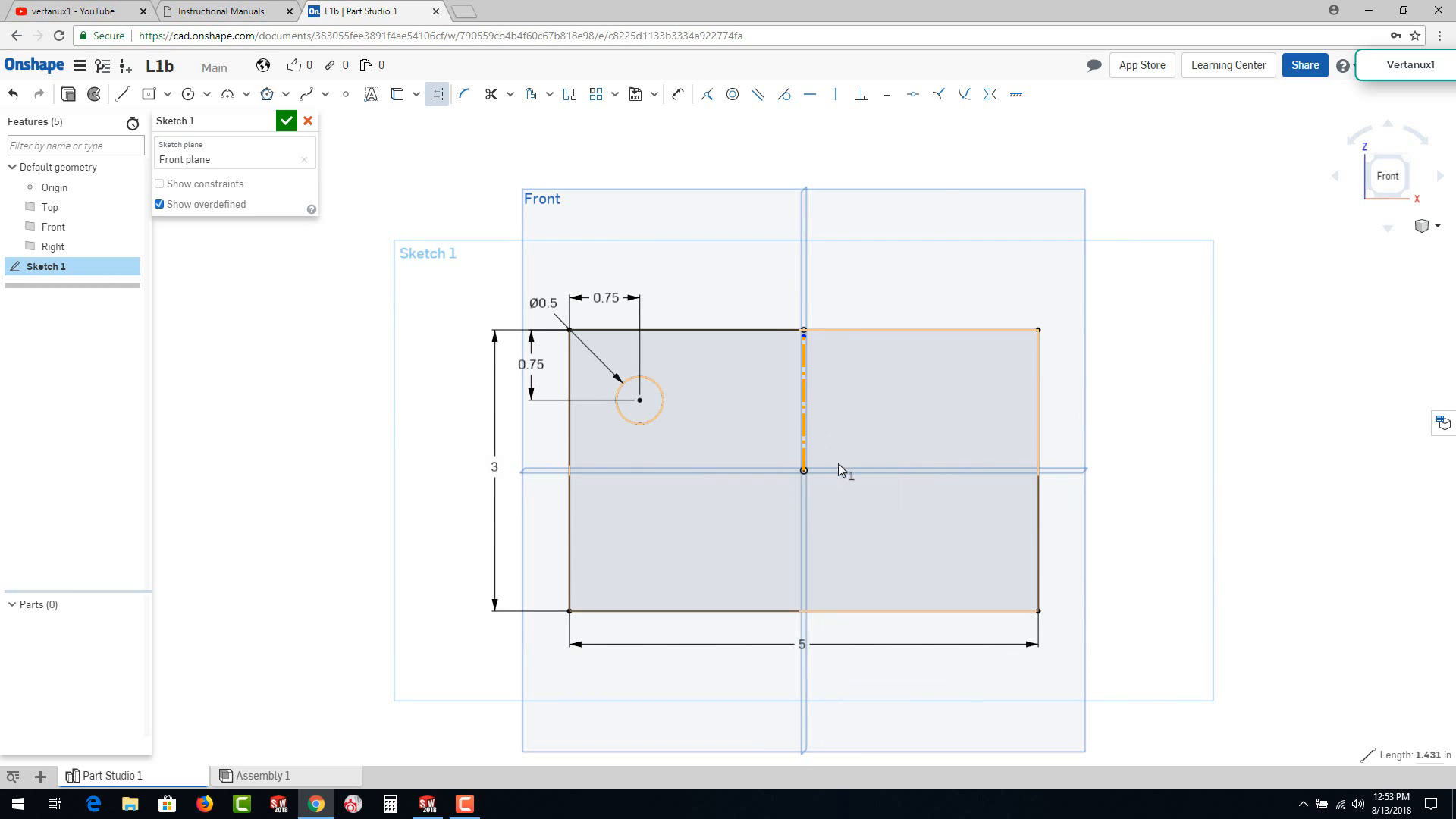
{"action": "left_click", "coordinate": [792, 296]}
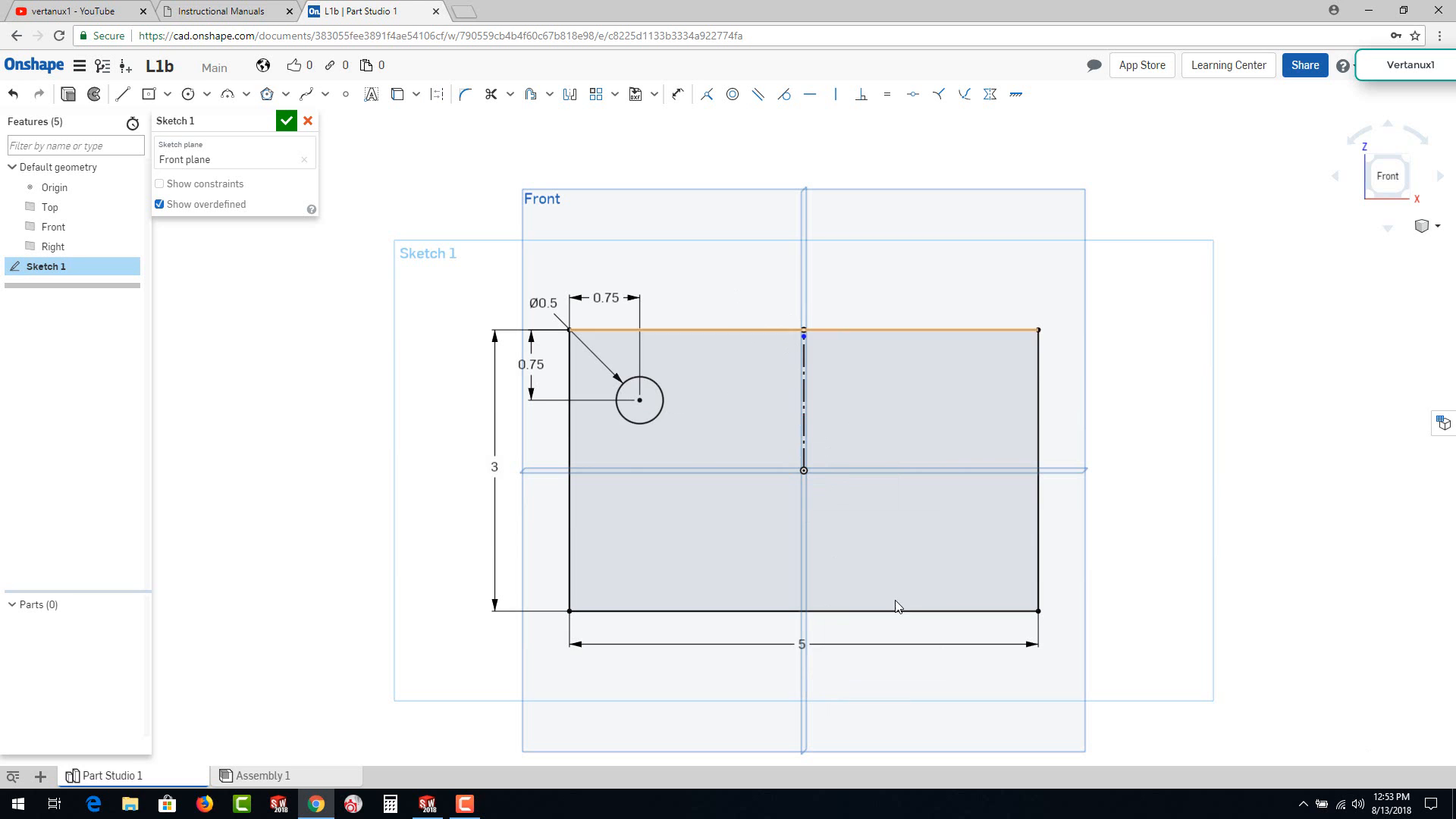
{"action": "left_click", "coordinate": [465, 804]}
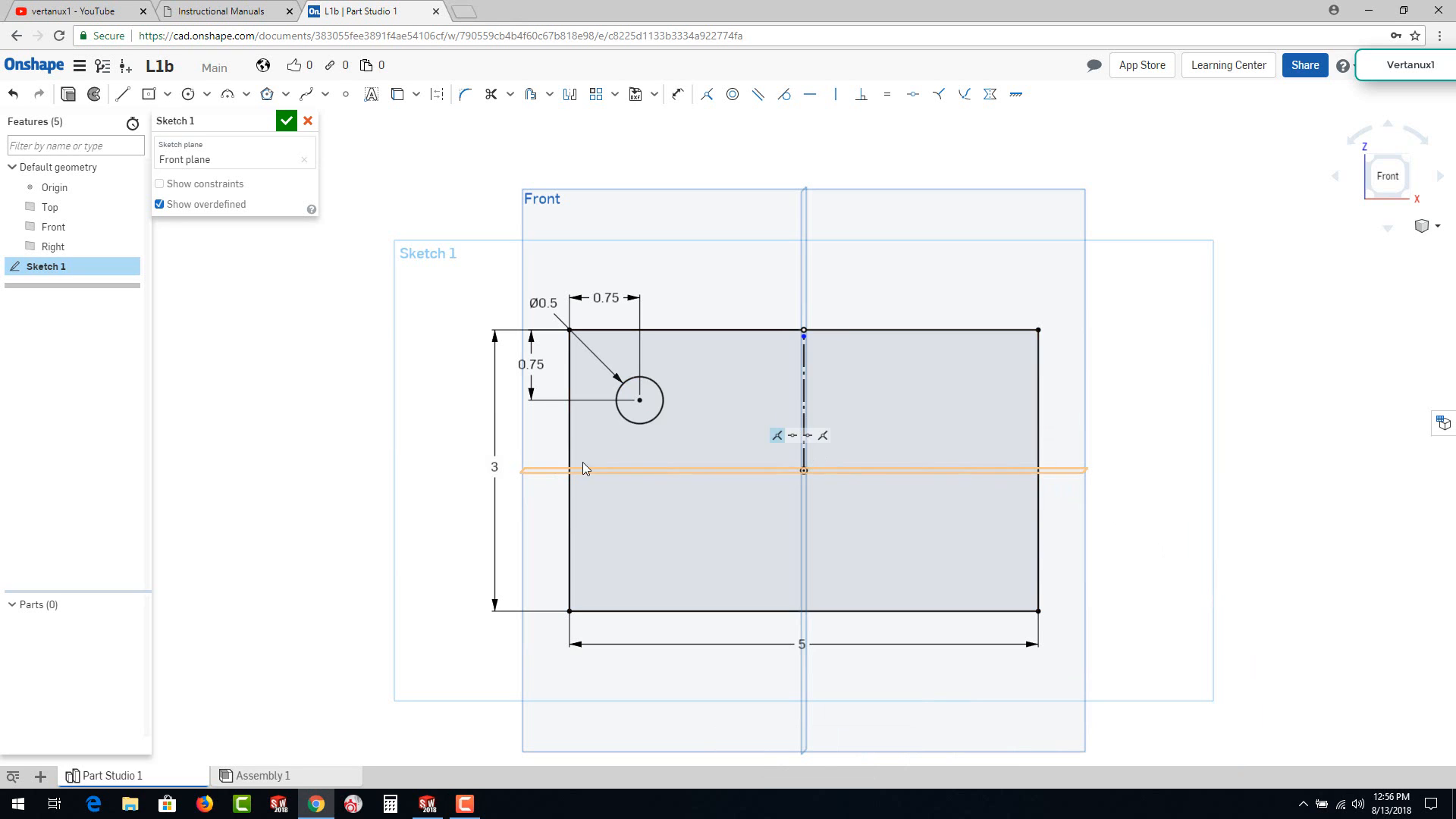
Step: Draw a horizontal line 2.5 in long from the origin to the midpoint of the rectangle's left edge
{"action": "left_click", "coordinate": [122, 97]}
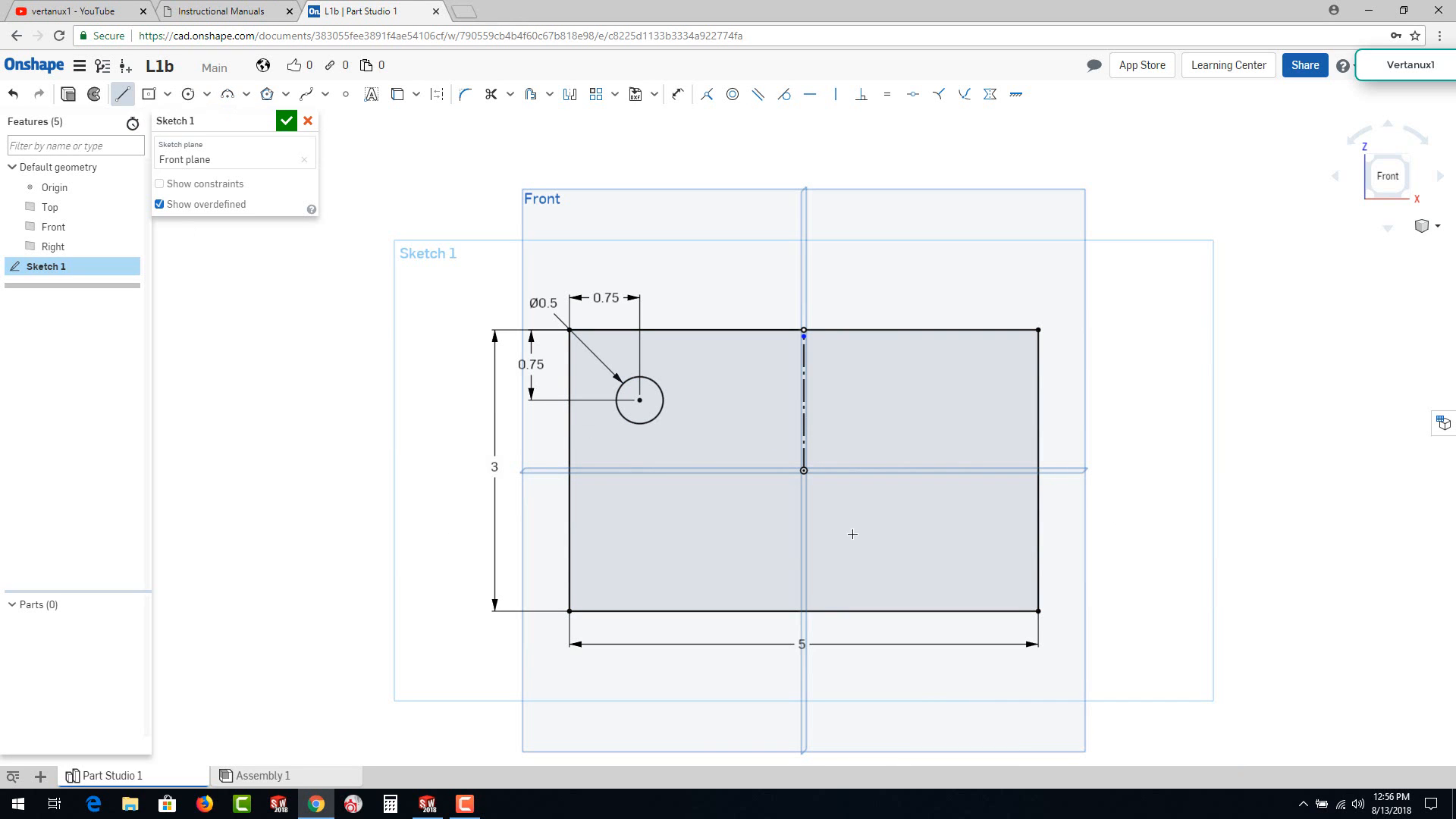
{"action": "left_click", "coordinate": [804, 470]}
{"action": "left_click", "coordinate": [569, 470]}
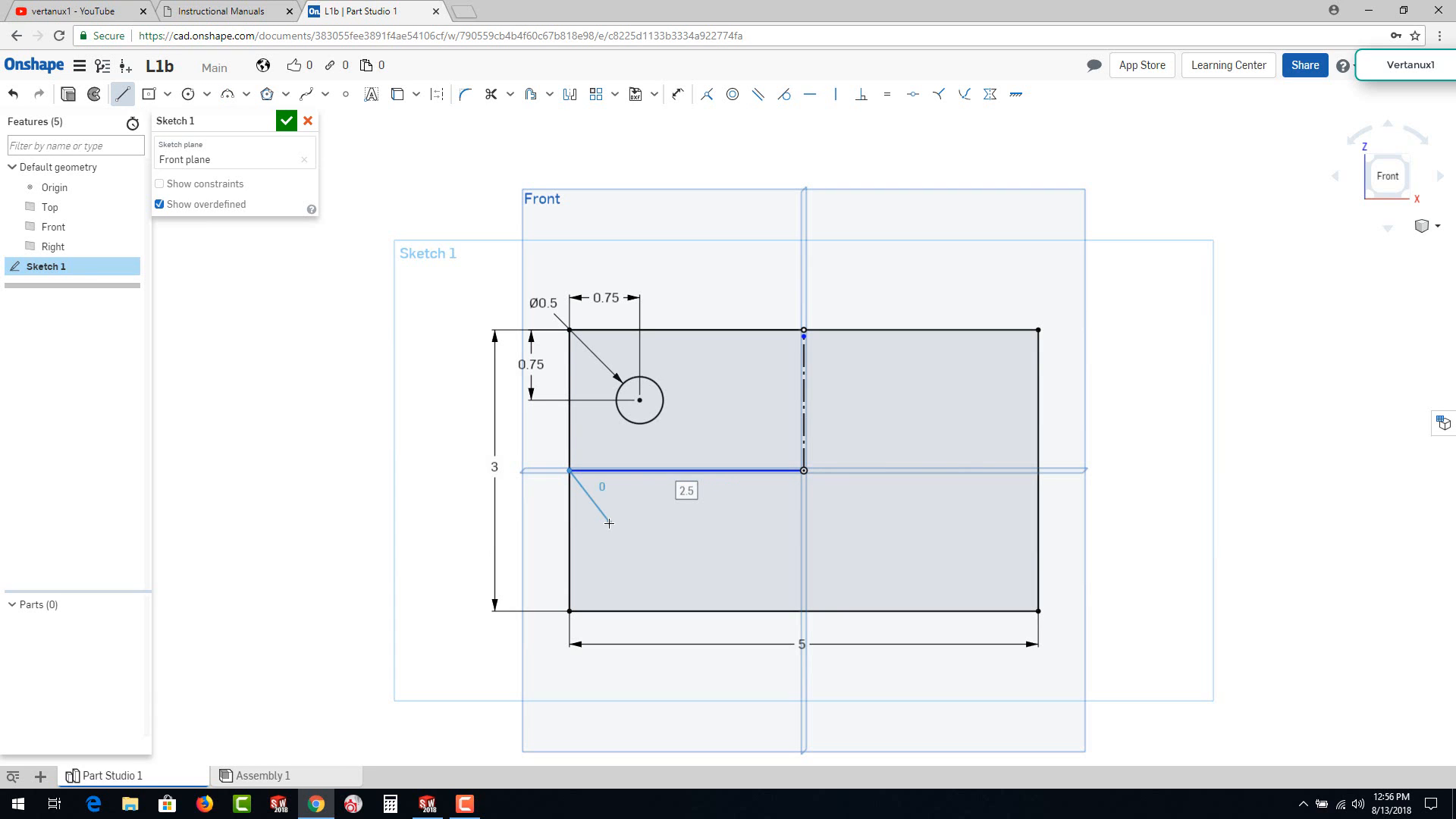
{"action": "key", "text": "Escape"}
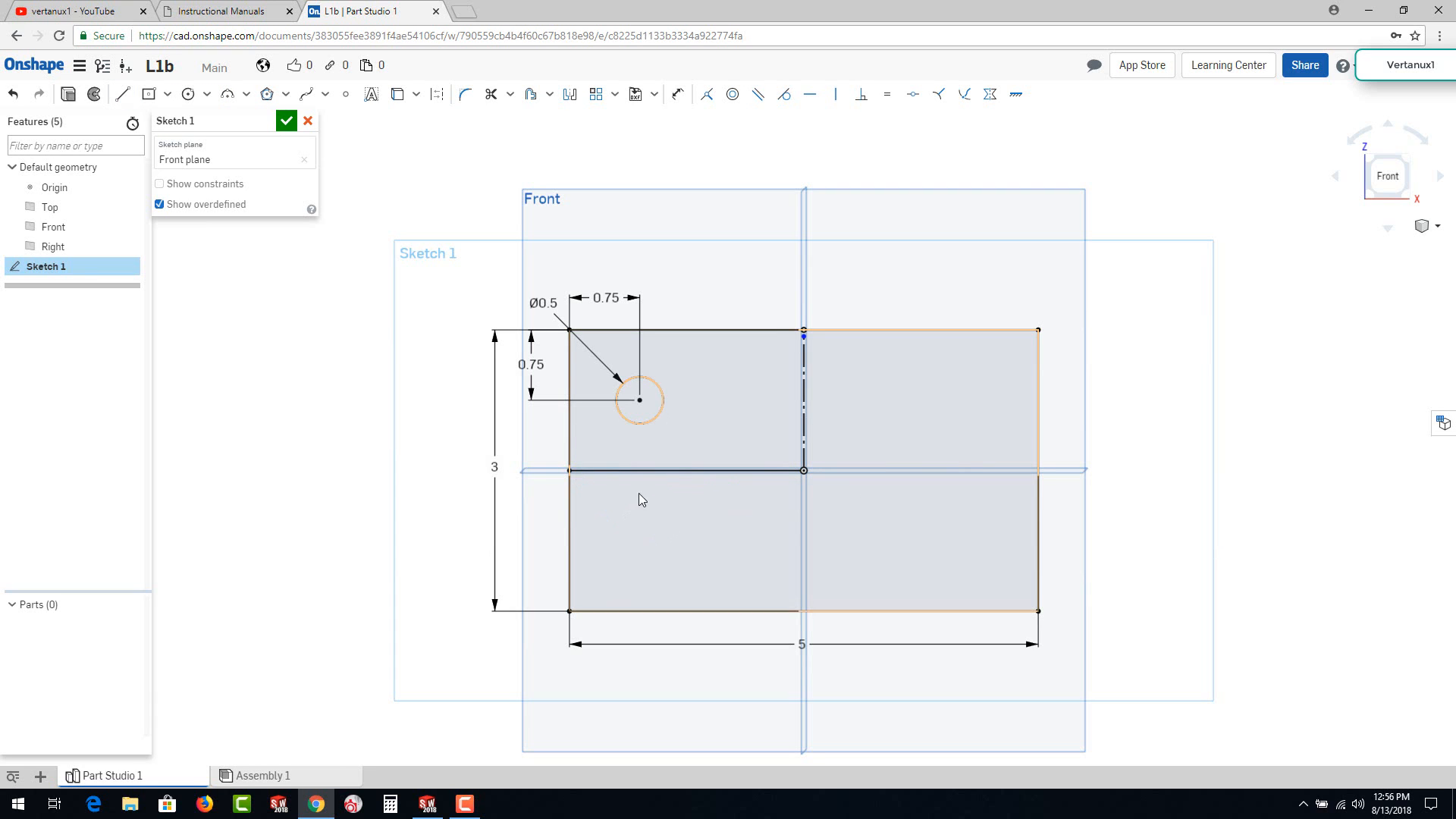
Step: Convert the horizontal line between the origin and the left edge to construction geometry
{"action": "left_click", "coordinate": [662, 470]}
{"action": "right_click", "coordinate": [662, 471]}
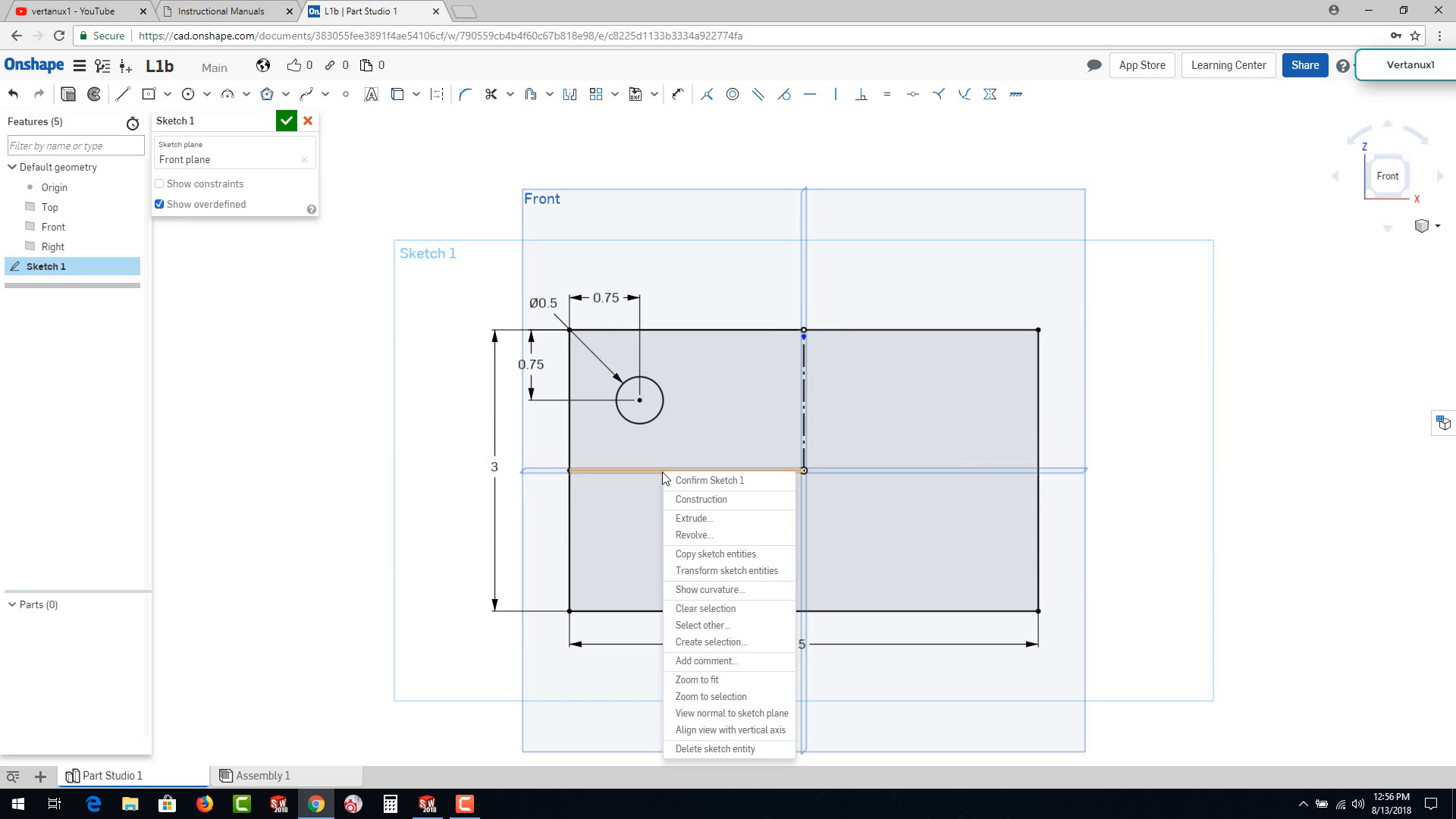
{"action": "left_click", "coordinate": [683, 501]}
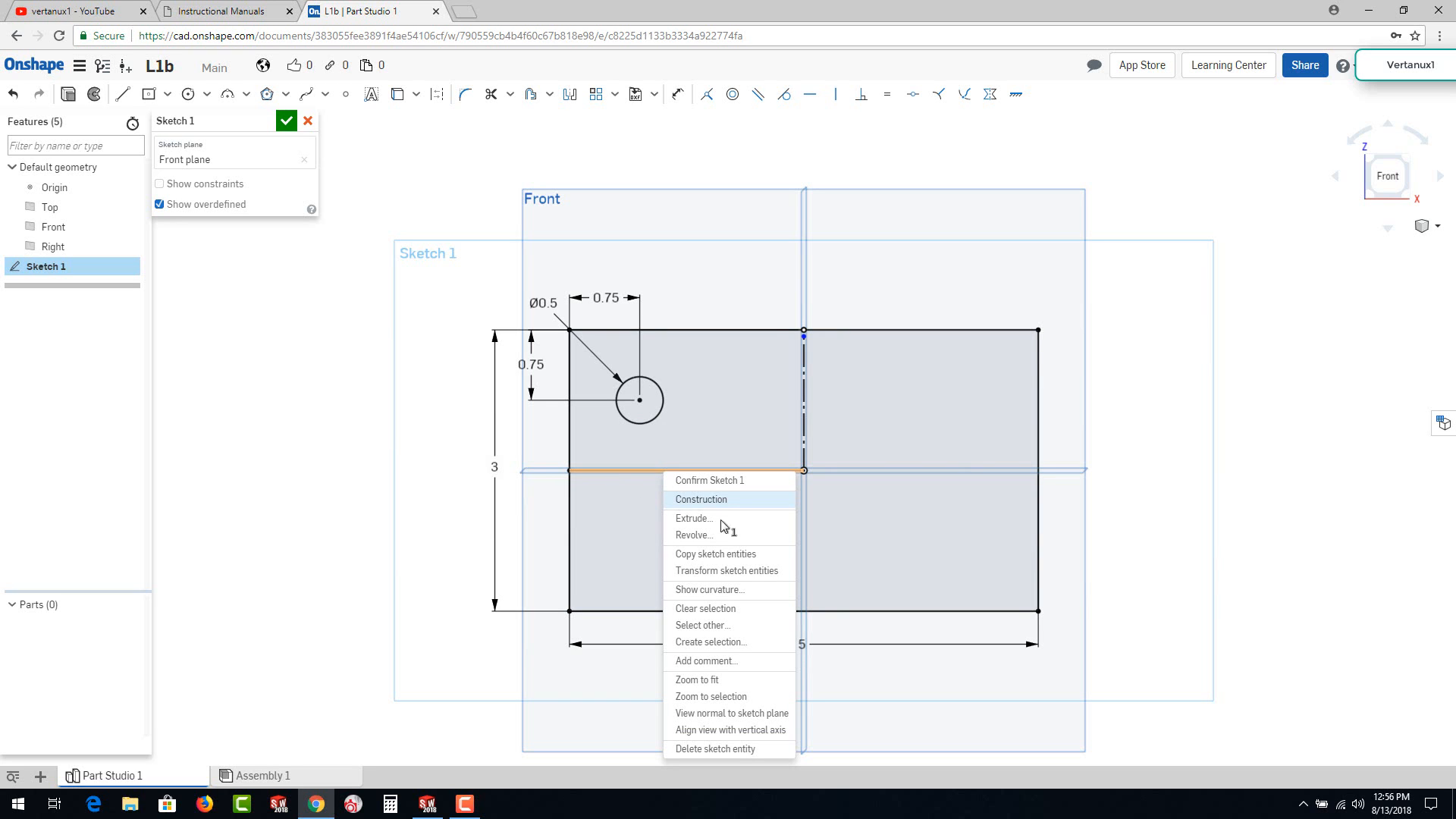
{"action": "left_click", "coordinate": [1135, 497]}
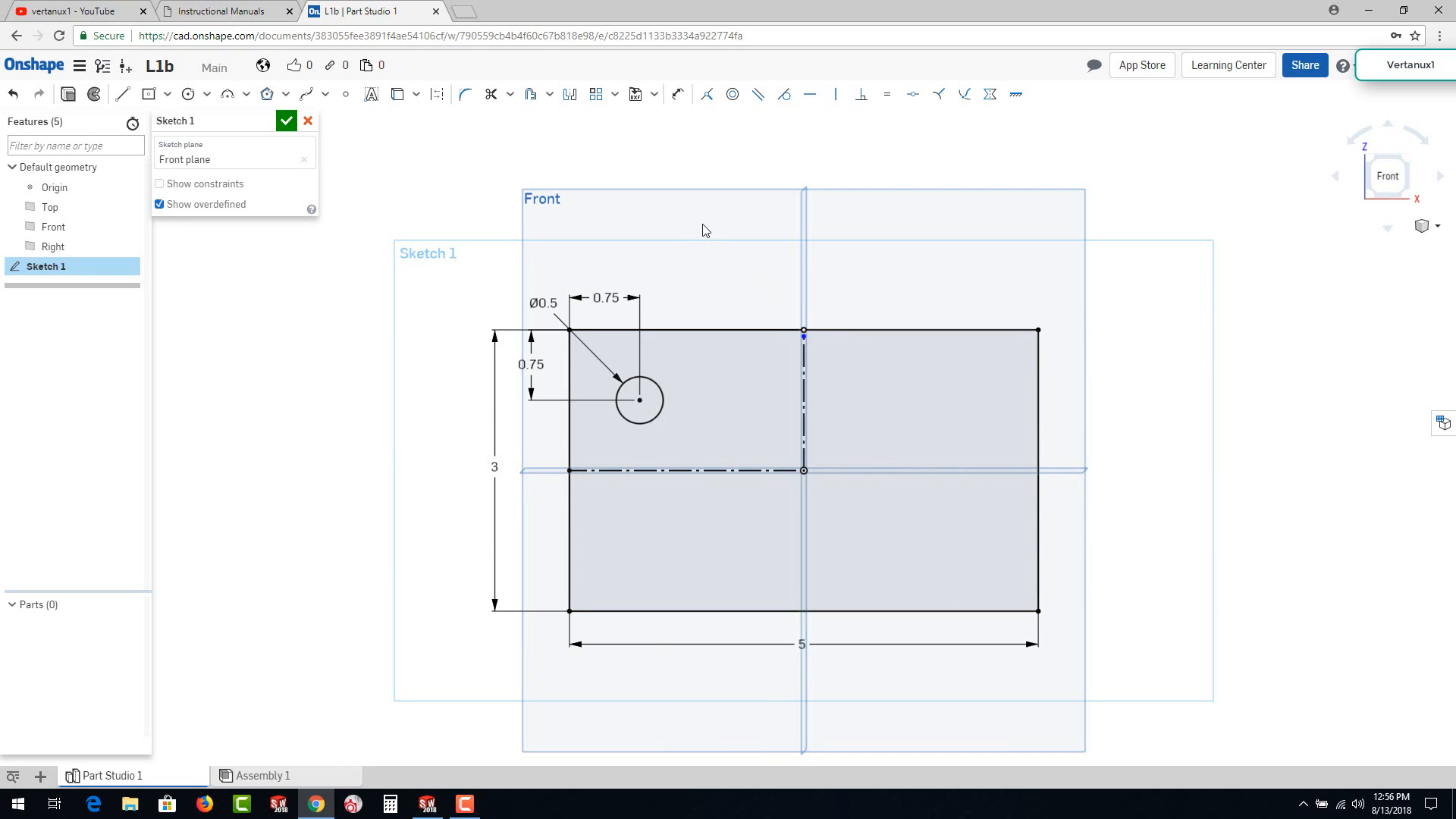
Step: Mirror the 0.5 in circle about the vertical construction line above the origin
{"action": "left_click", "coordinate": [650, 425]}
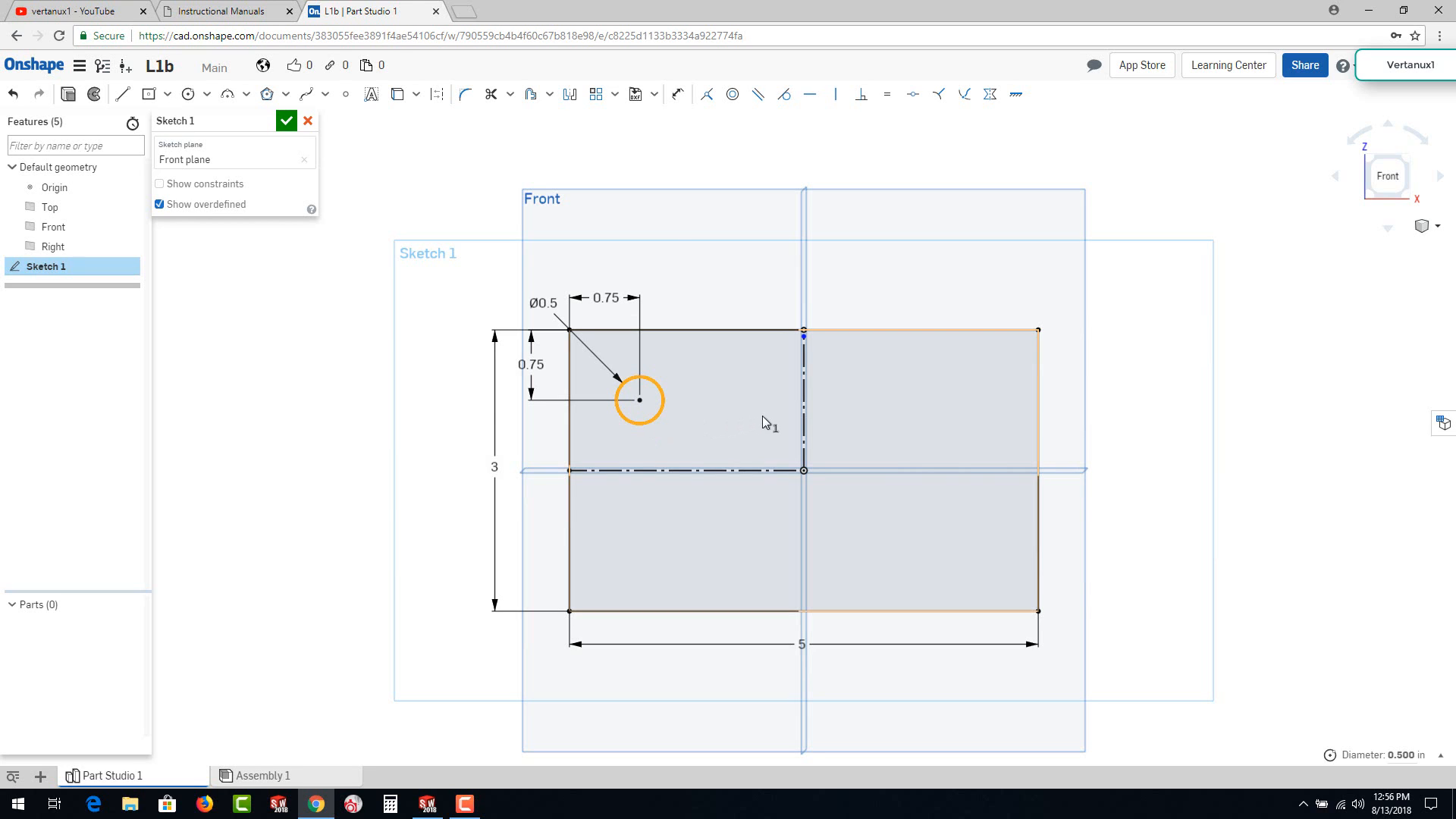
{"action": "right_click", "coordinate": [803, 410]}
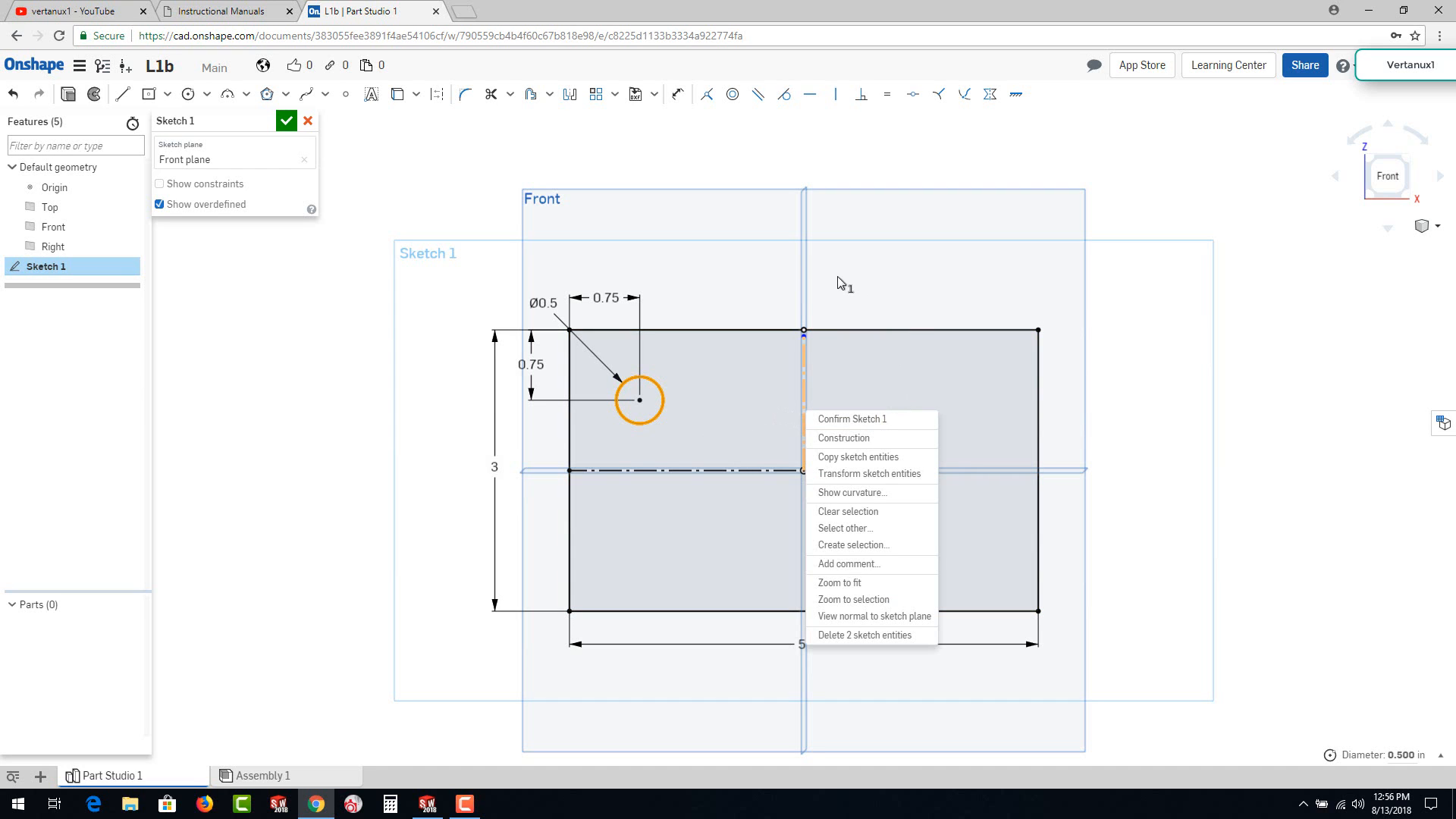
{"action": "left_click", "coordinate": [569, 98]}
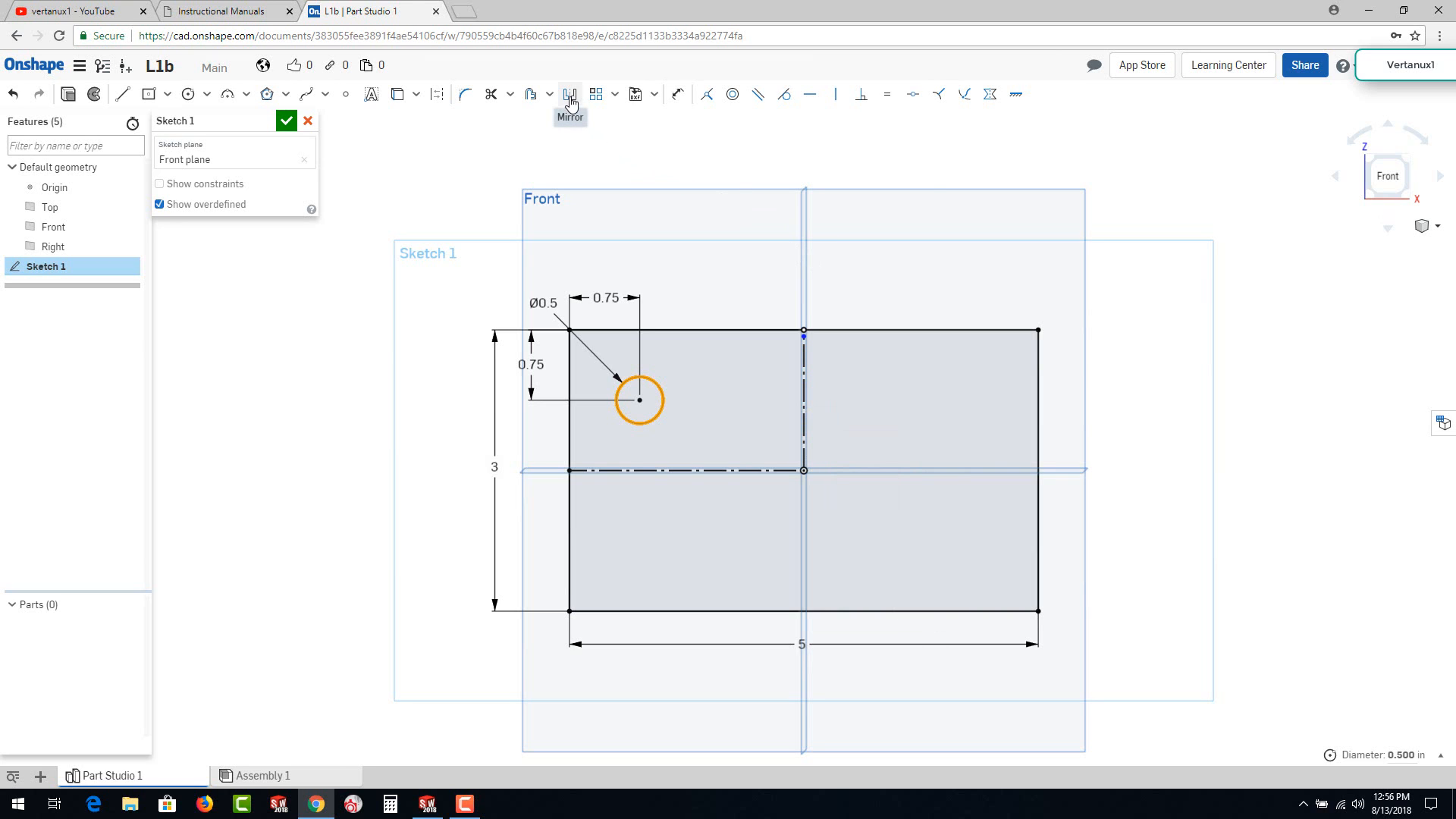
{"action": "left_click", "coordinate": [570, 97]}
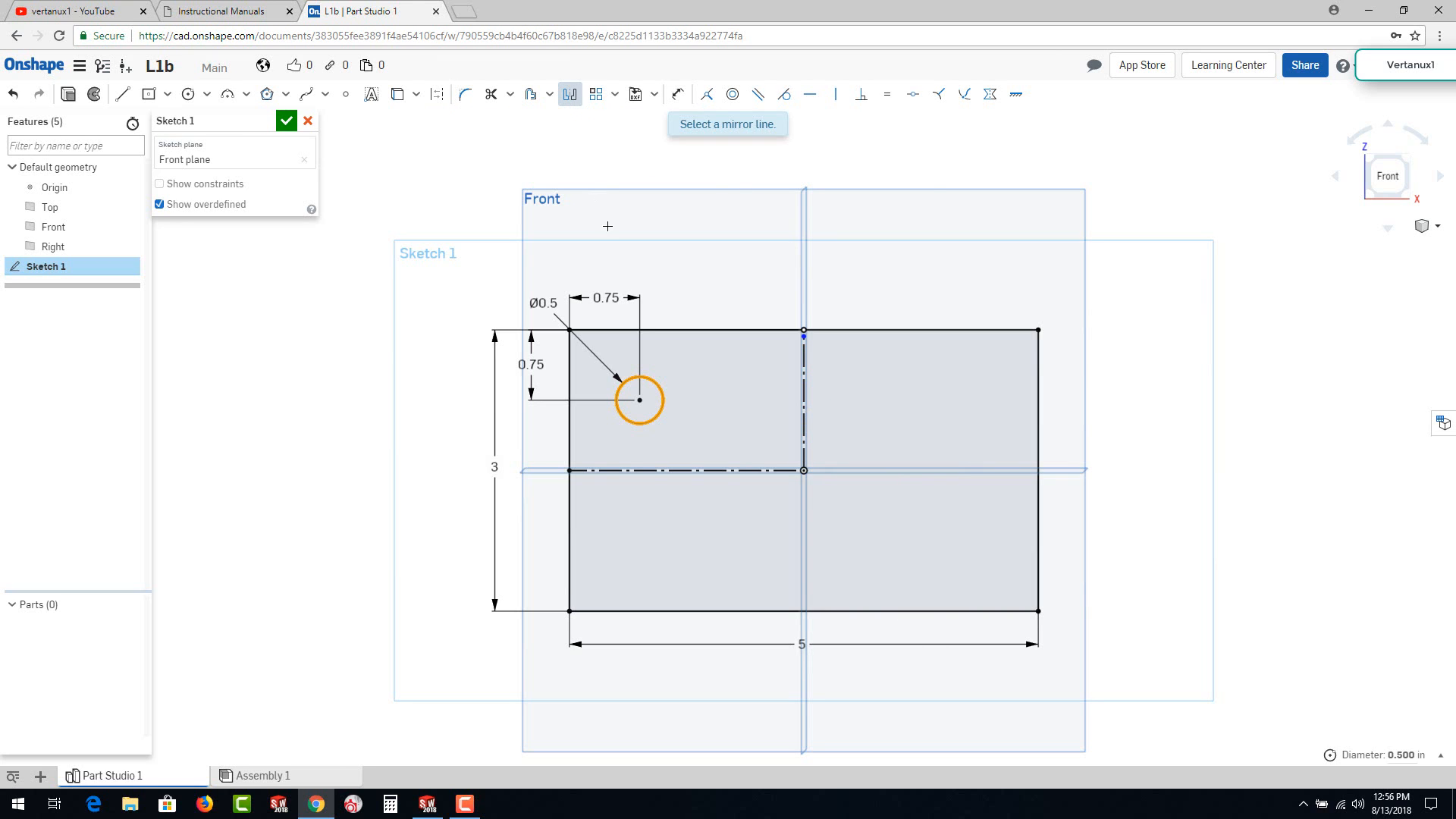
{"action": "left_click", "coordinate": [805, 402]}
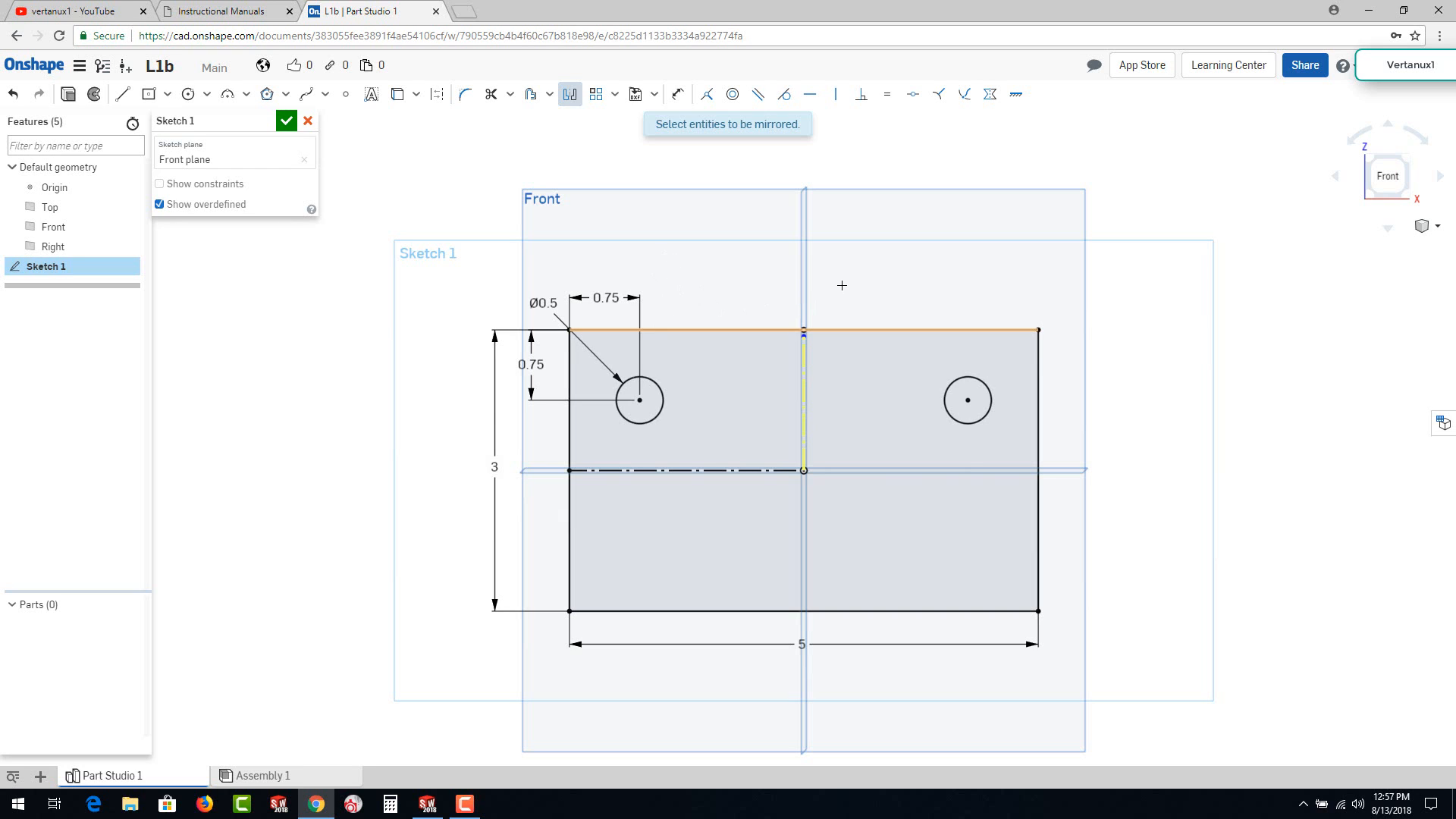
{"action": "key", "text": "Escape"}
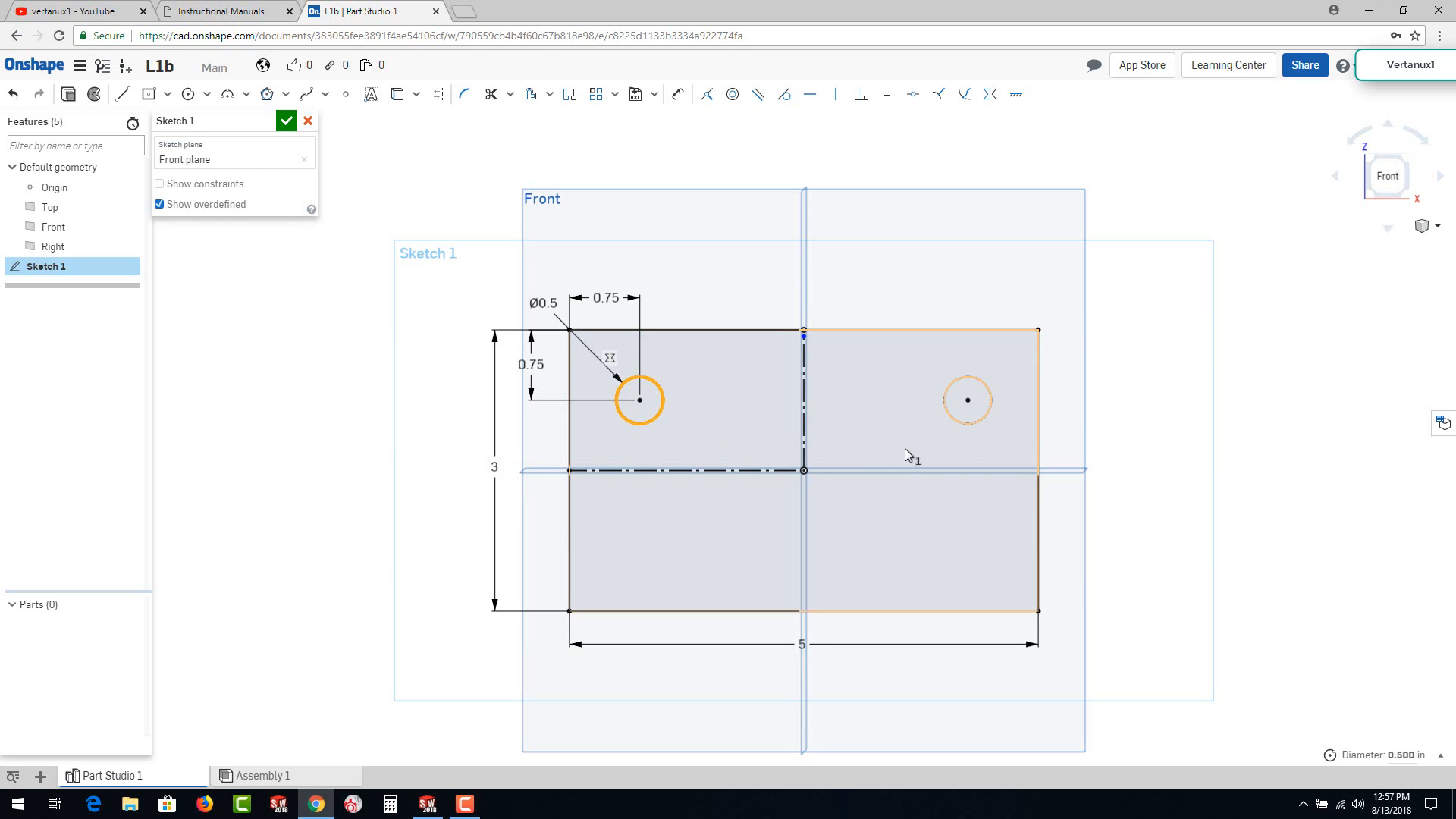
Step: Mirror both upper circles about the horizontal construction line into the lower half of the rectangle
{"action": "left_click", "coordinate": [950, 418]}
{"action": "right_click", "coordinate": [950, 419]}
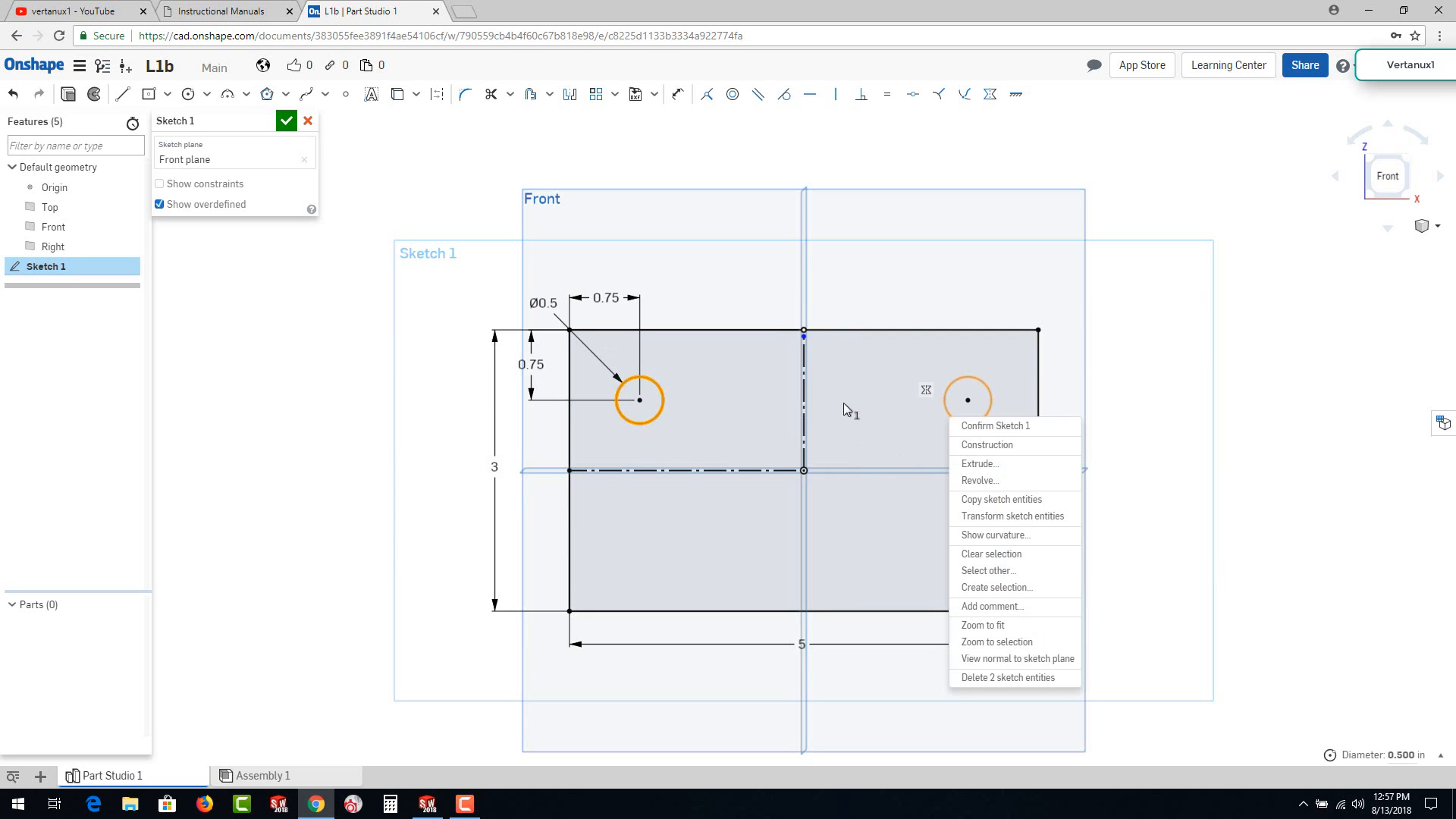
{"action": "left_click", "coordinate": [991, 405]}
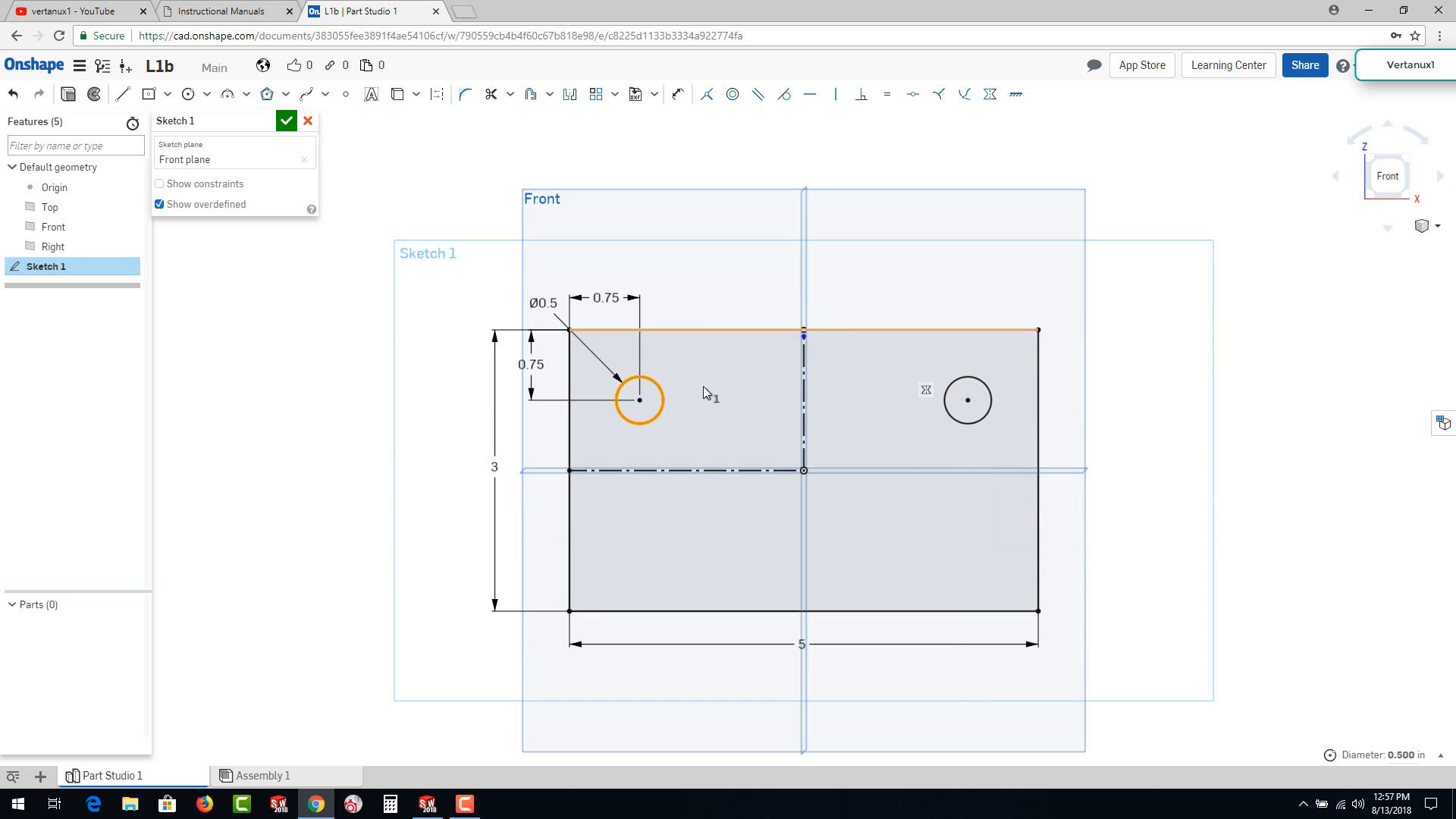
{"action": "mouse_move", "coordinate": [584, 365]}
{"action": "left_mouse_down"}
{"action": "mouse_move", "coordinate": [749, 434]}
{"action": "mouse_move", "coordinate": [1006, 436]}
{"action": "left_mouse_up"}
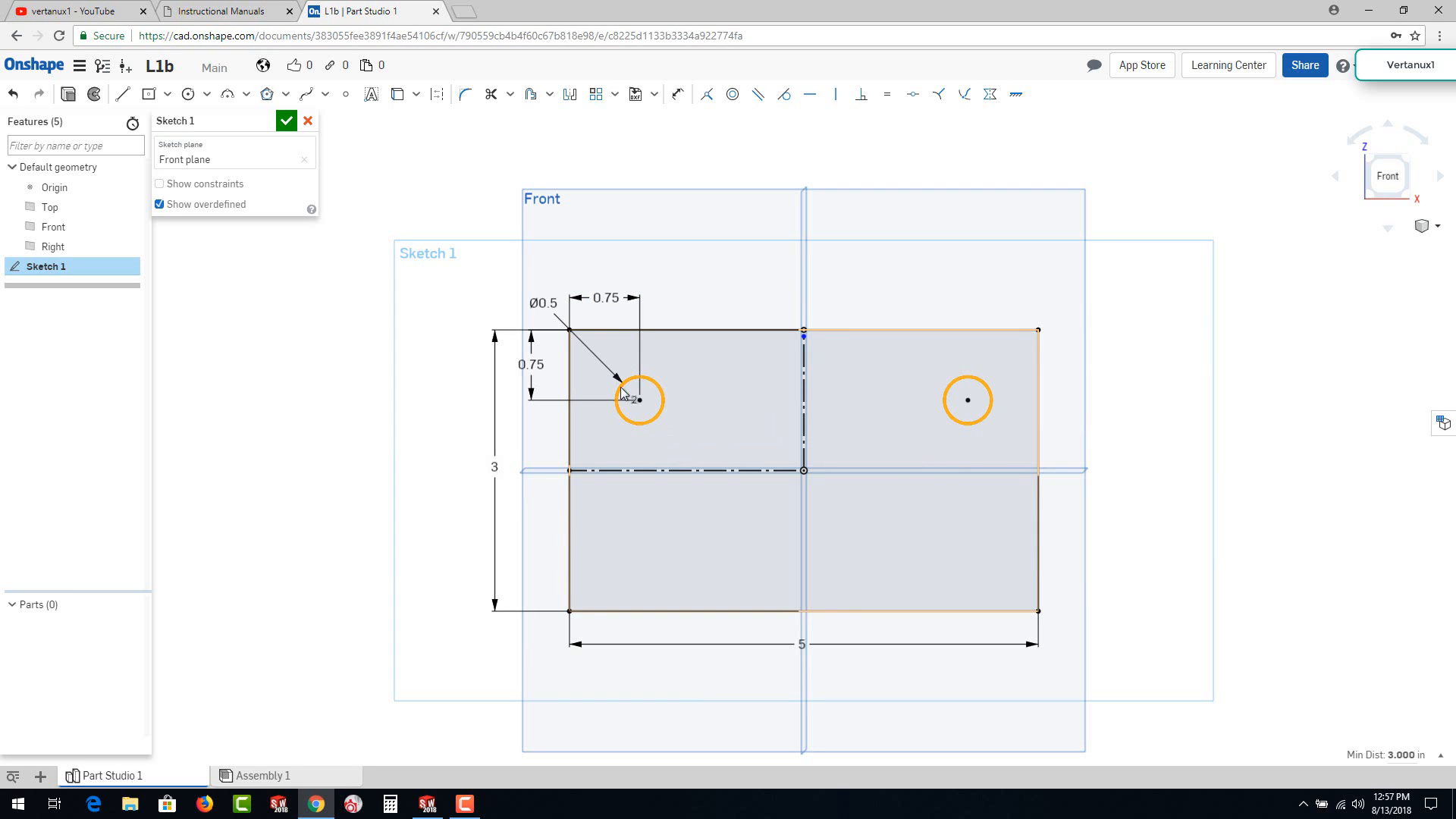
{"action": "left_click", "coordinate": [569, 97]}
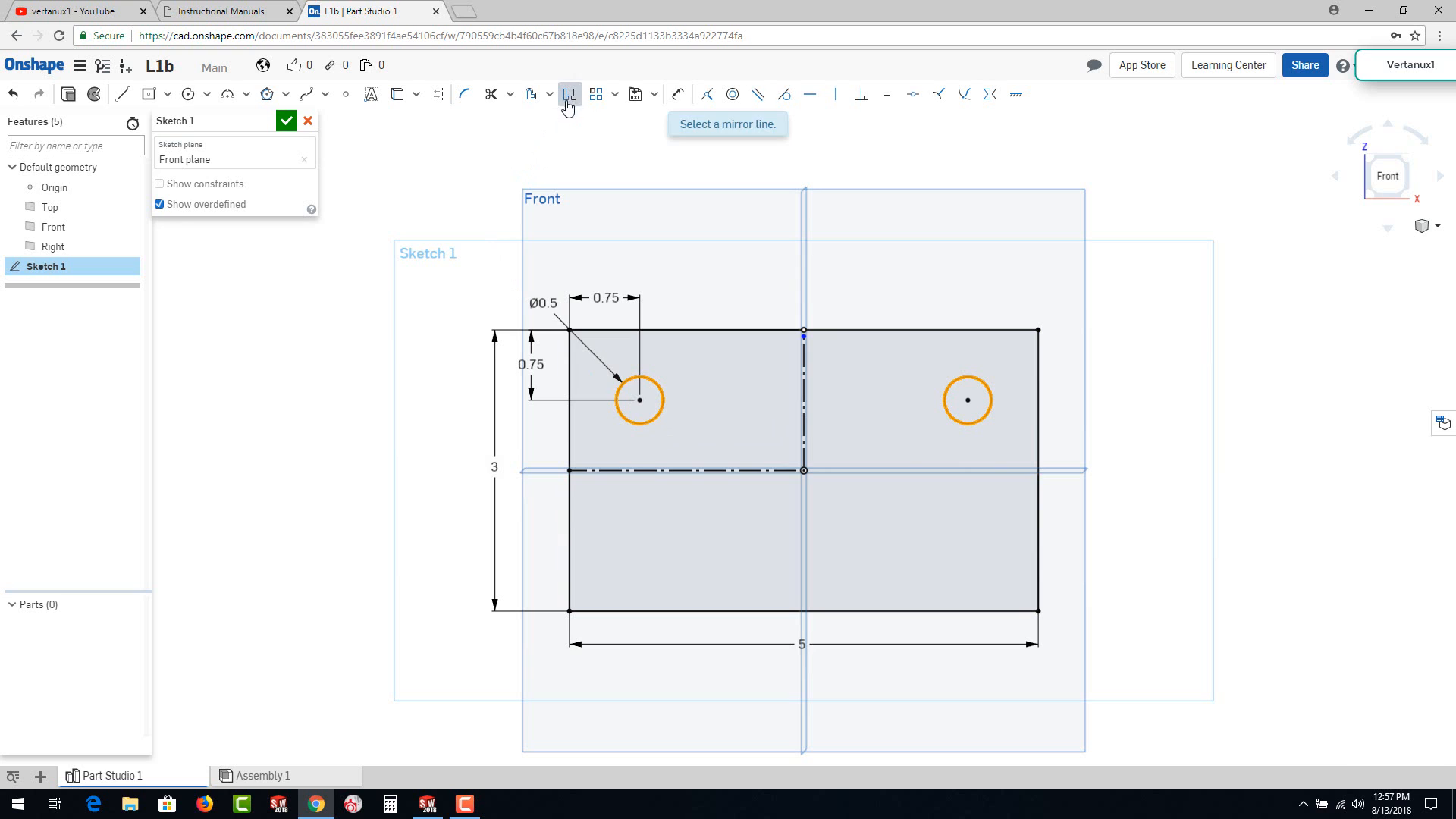
{"action": "left_click", "coordinate": [709, 471]}
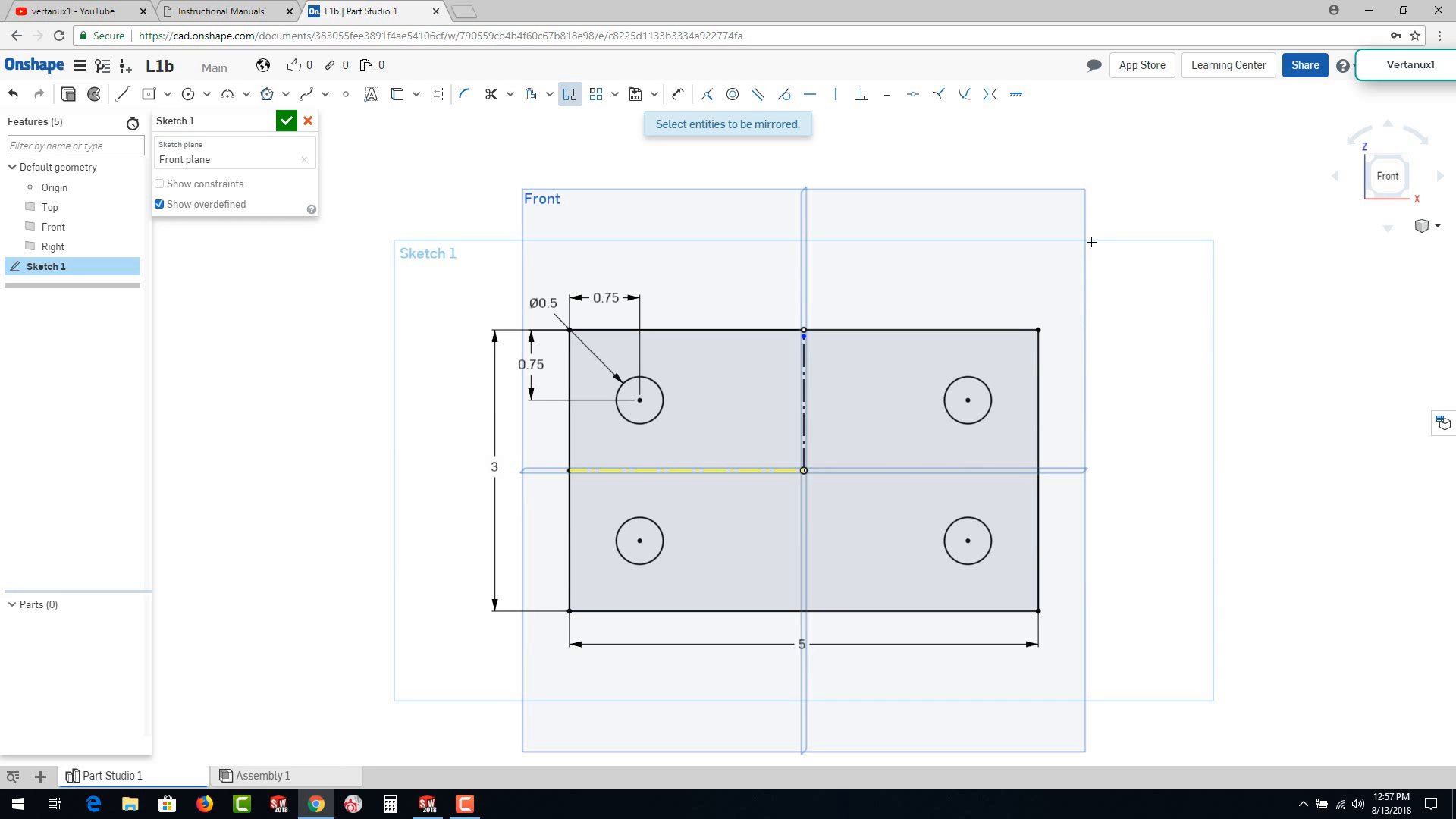
{"action": "key", "text": "Escape"}
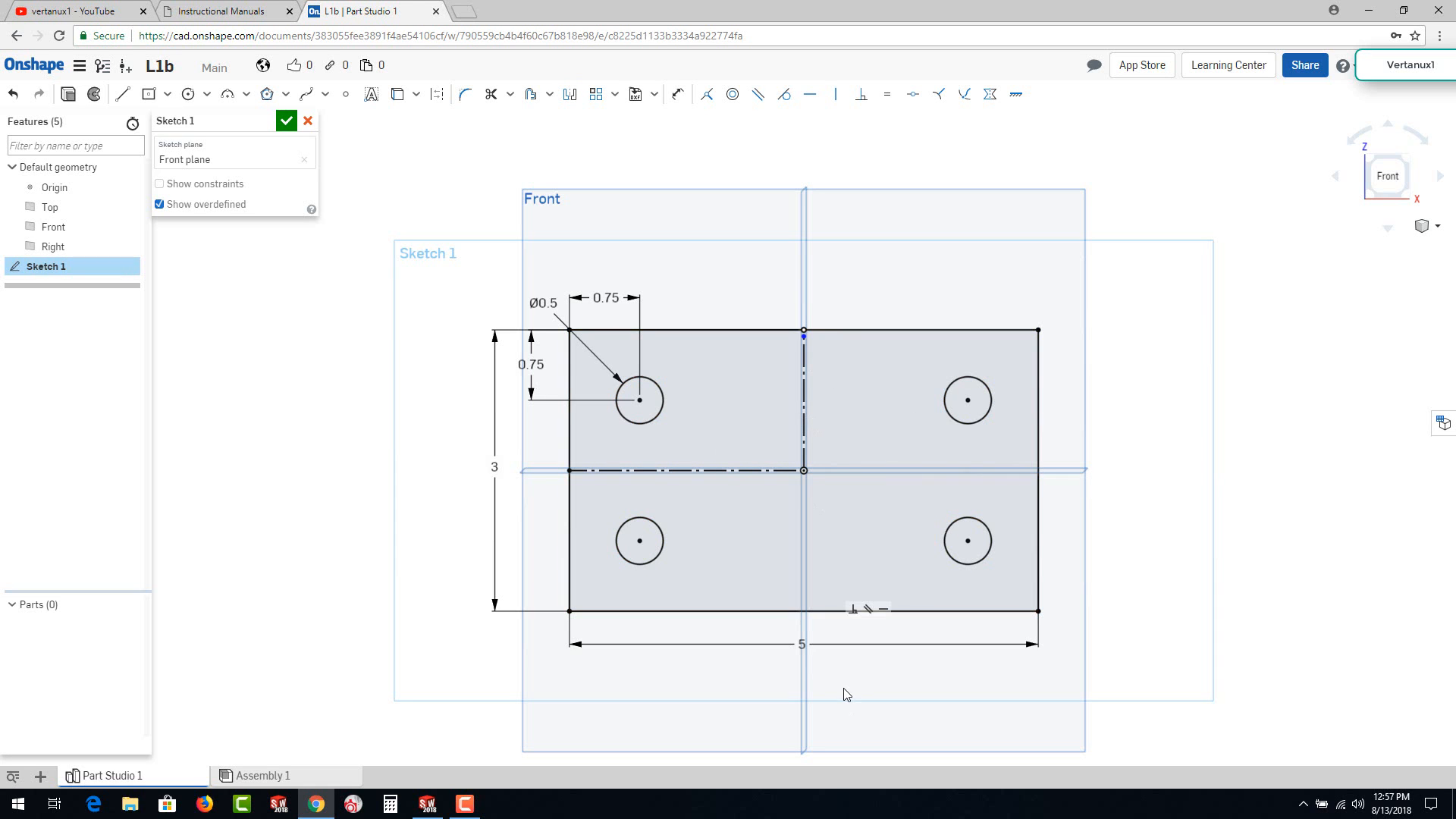
Step: Extrude the plate sketch with its four holes as a new solid, blind to a depth of 1.5 in
{"action": "left_click", "coordinate": [68, 96]}
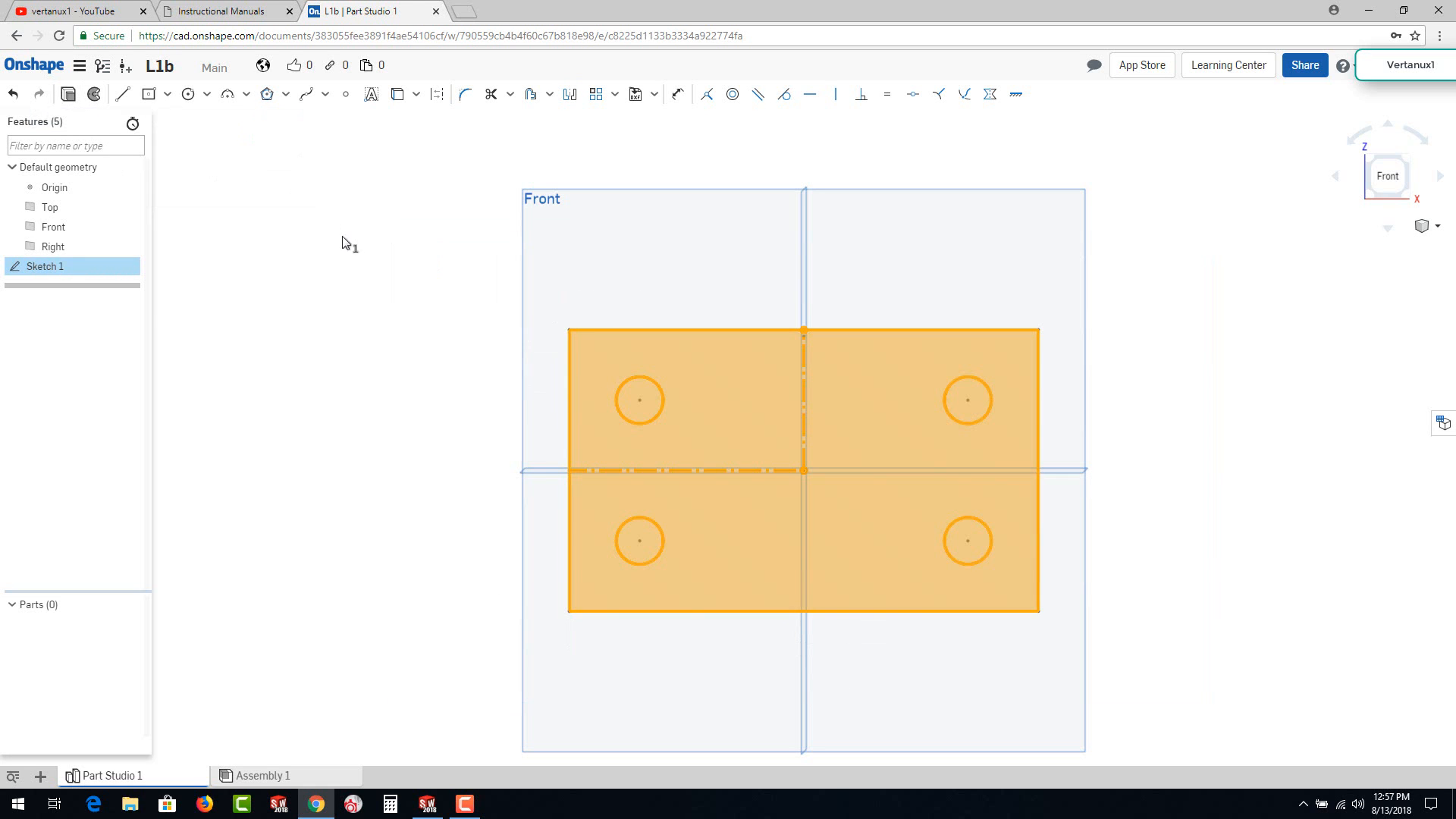
{"action": "right_click_drag", "start_coordinate": [942, 414], "coordinate": [838, 480]}
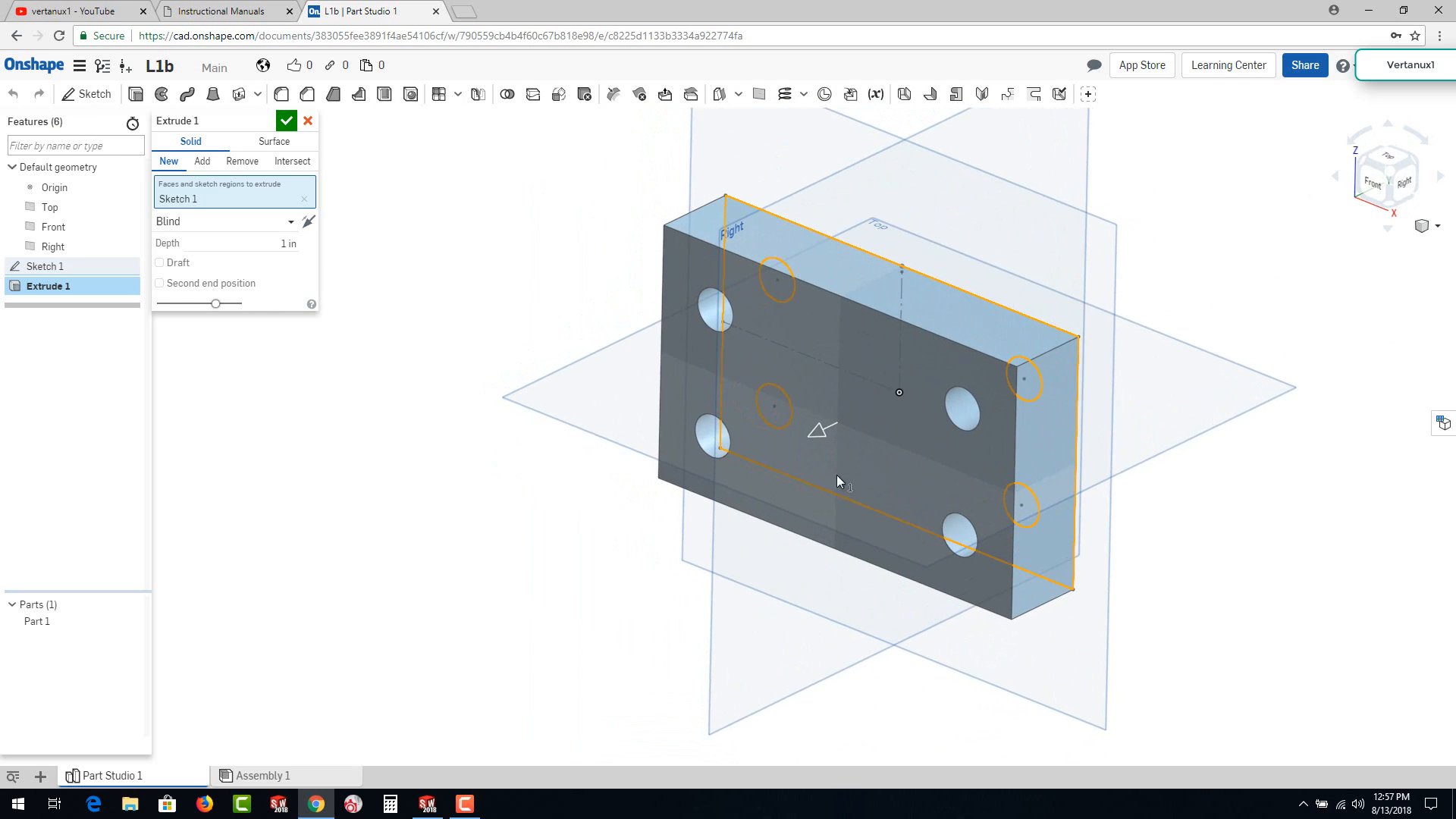
{"action": "left_click", "coordinate": [286, 243]}
{"action": "type", "text": "1.5"}
{"action": "key", "text": "Return"}
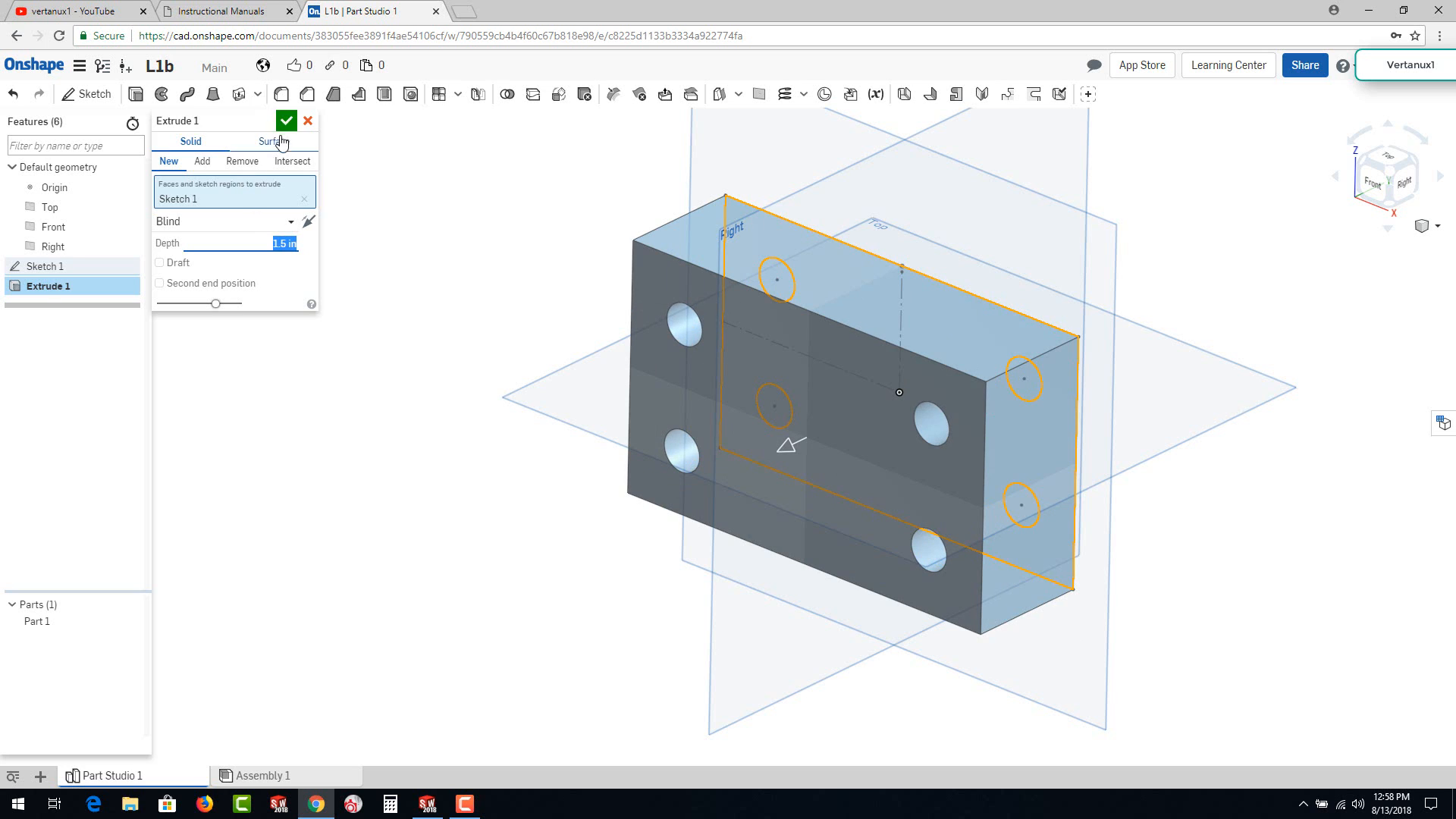
{"action": "left_click", "coordinate": [286, 120]}
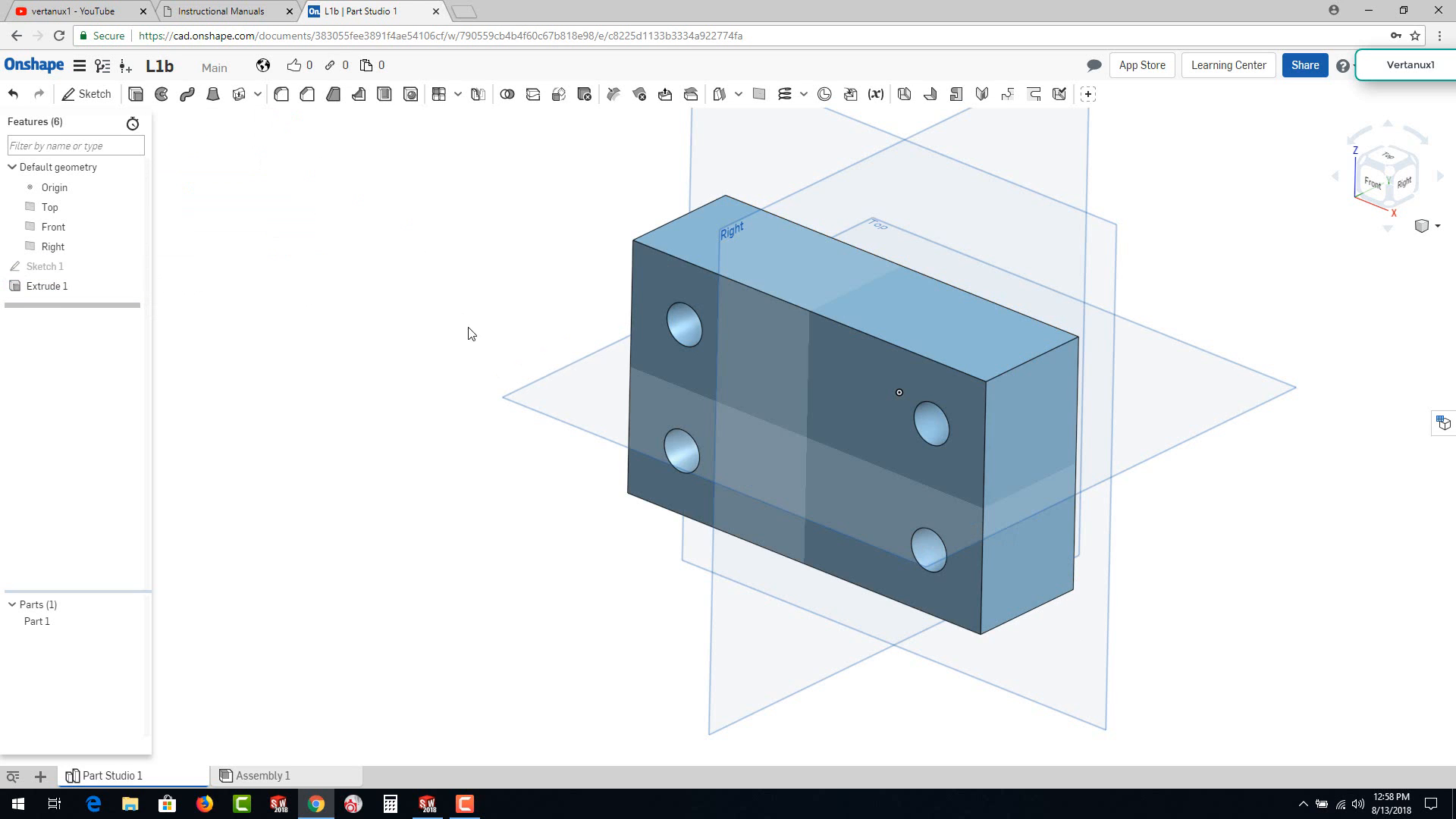
Step: Sketch a center point rectangle on the block's front face, from the origin to the top edge, and set its width to 1.5 in
{"action": "right_click", "coordinate": [842, 399]}
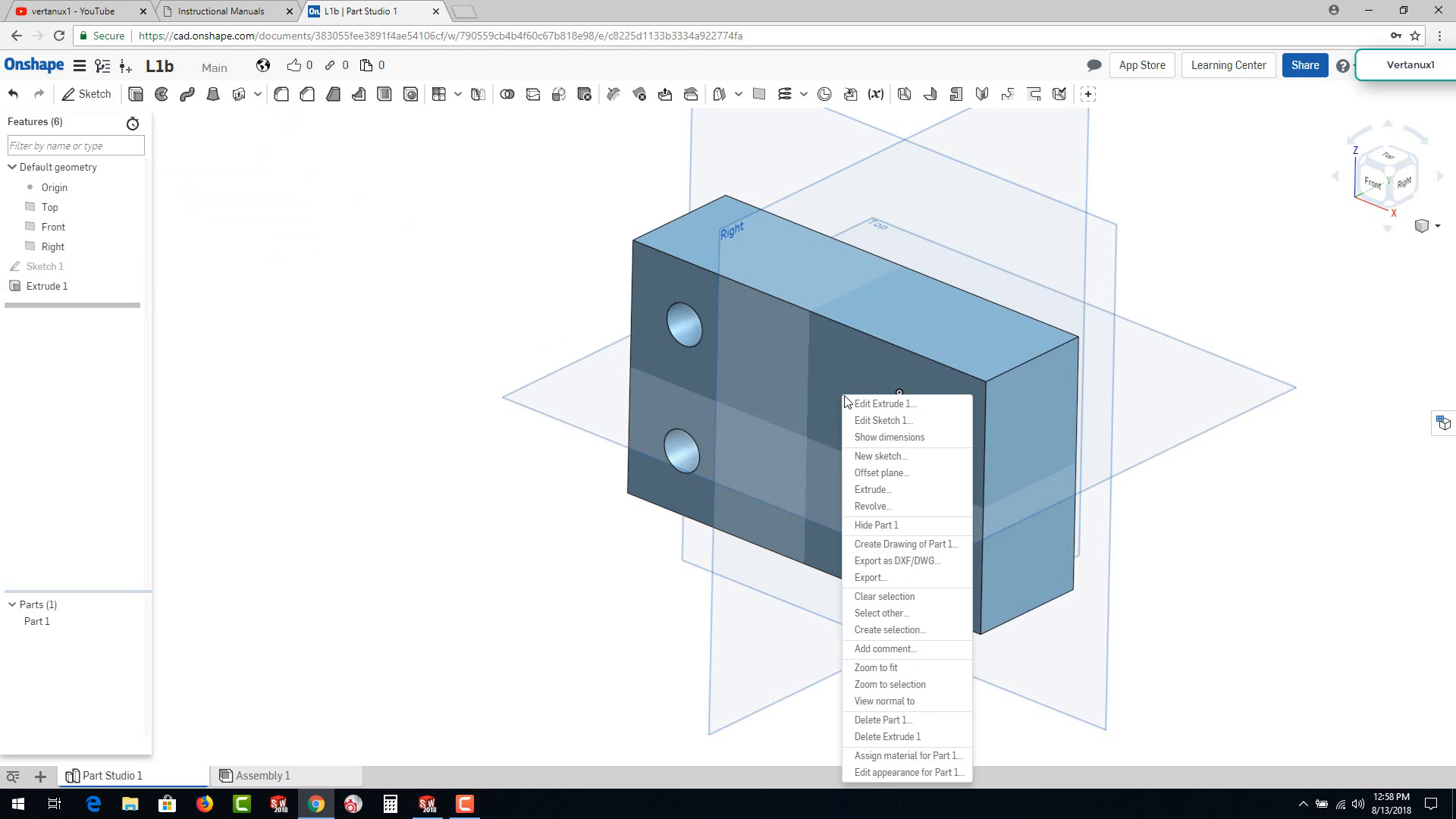
{"action": "left_click", "coordinate": [876, 457]}
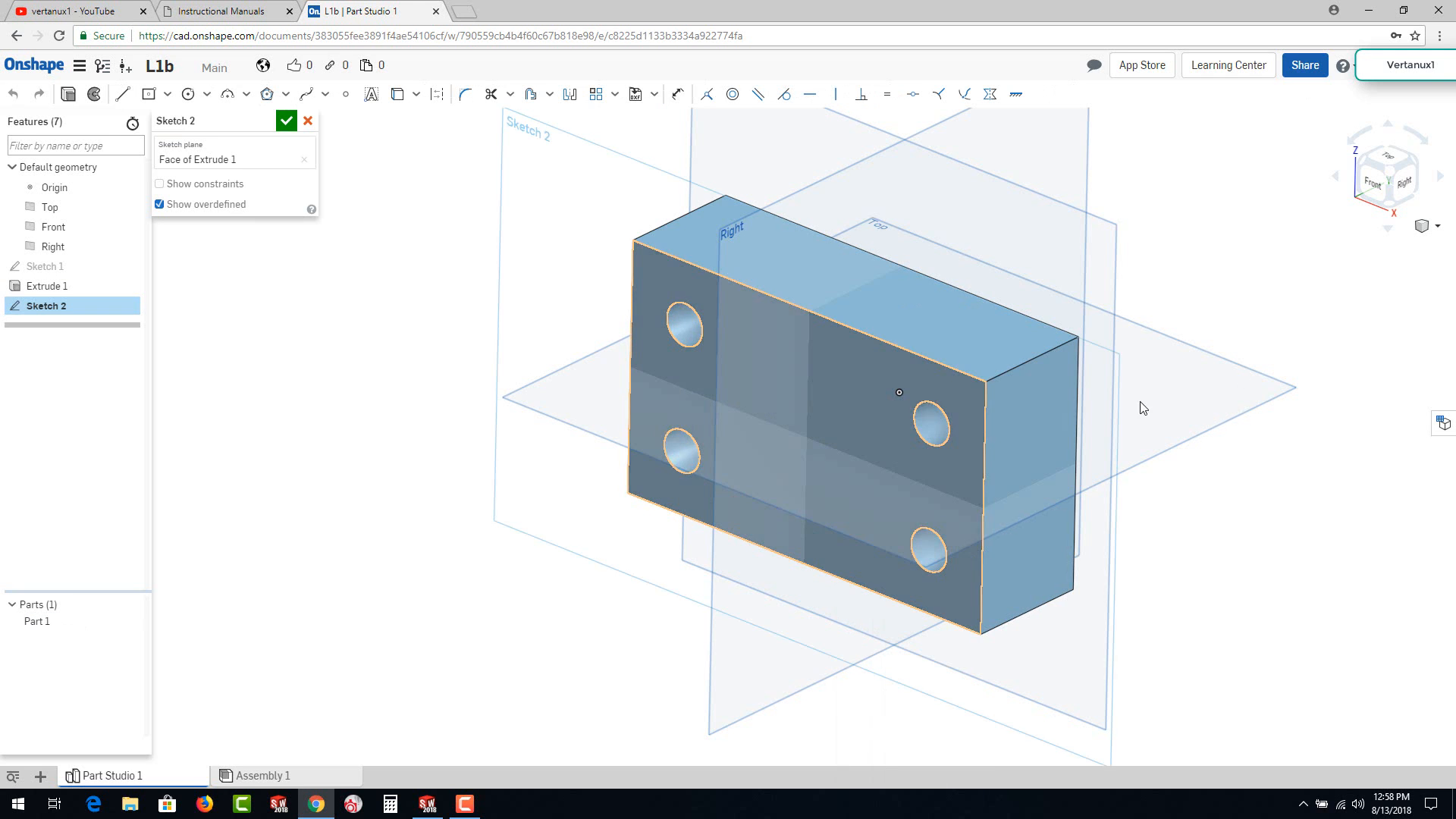
{"action": "left_click", "coordinate": [1378, 189]}
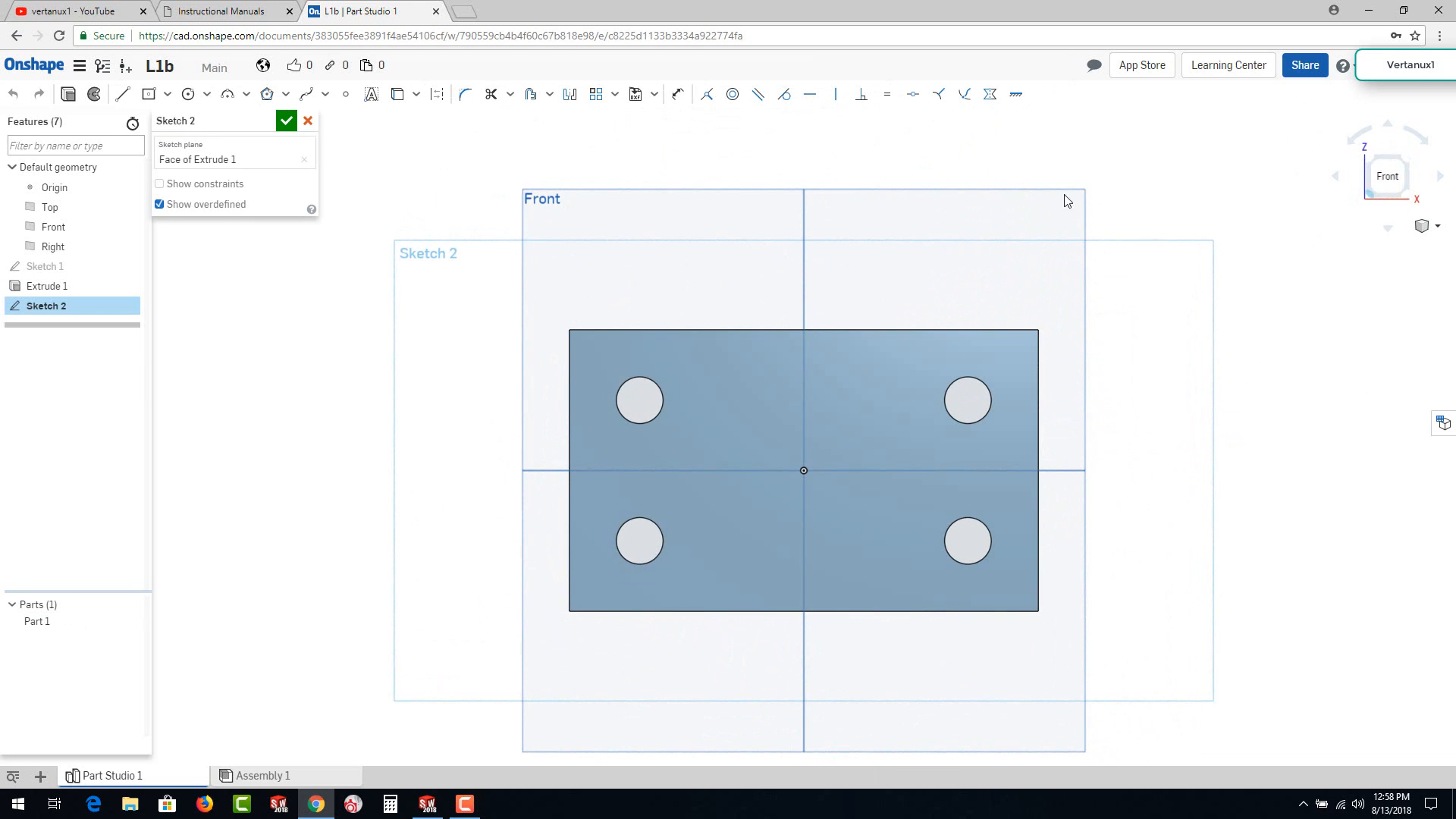
{"action": "left_click", "coordinate": [149, 97]}
{"action": "left_click", "coordinate": [803, 470]}
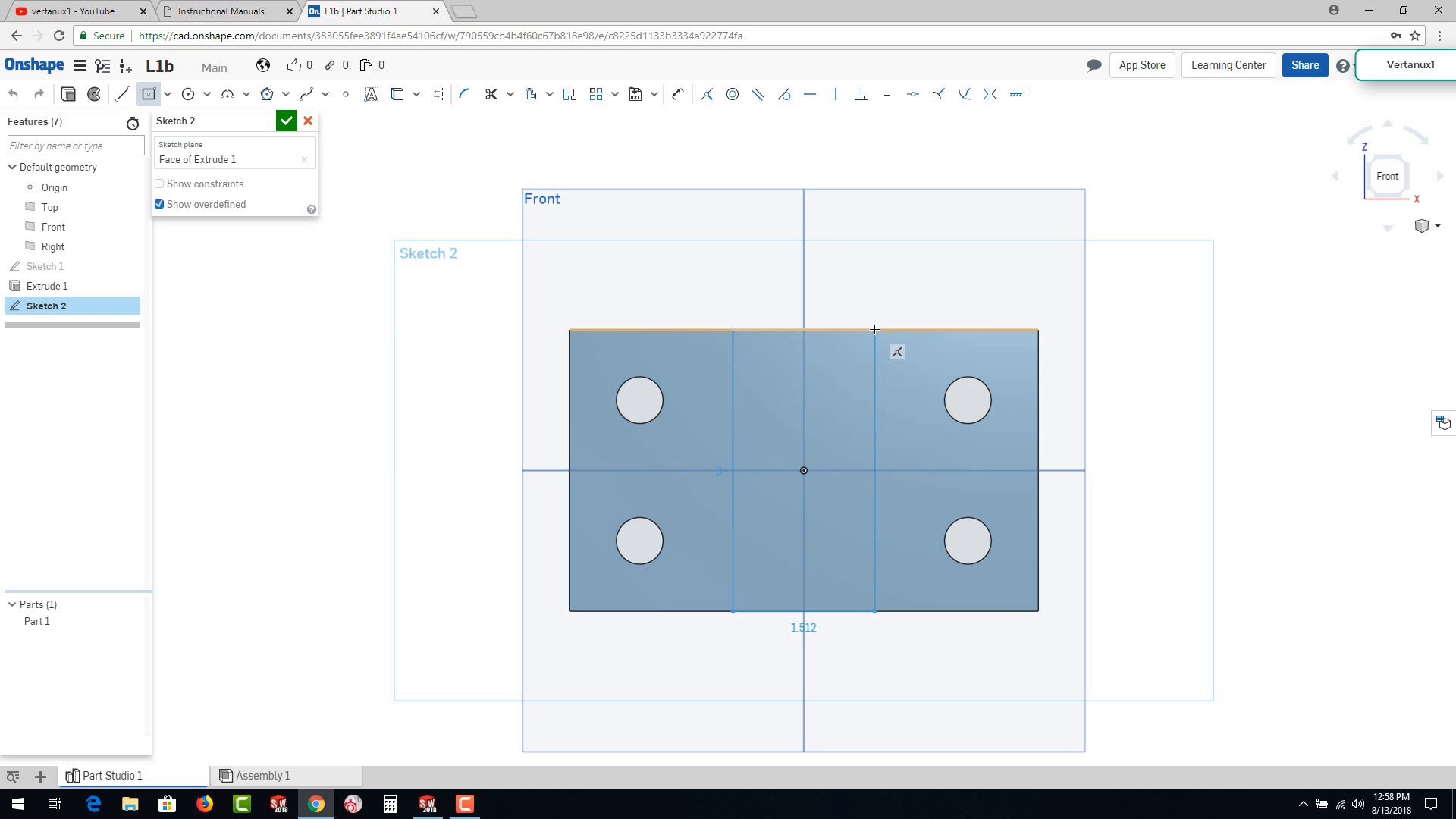
{"action": "left_click", "coordinate": [874, 330]}
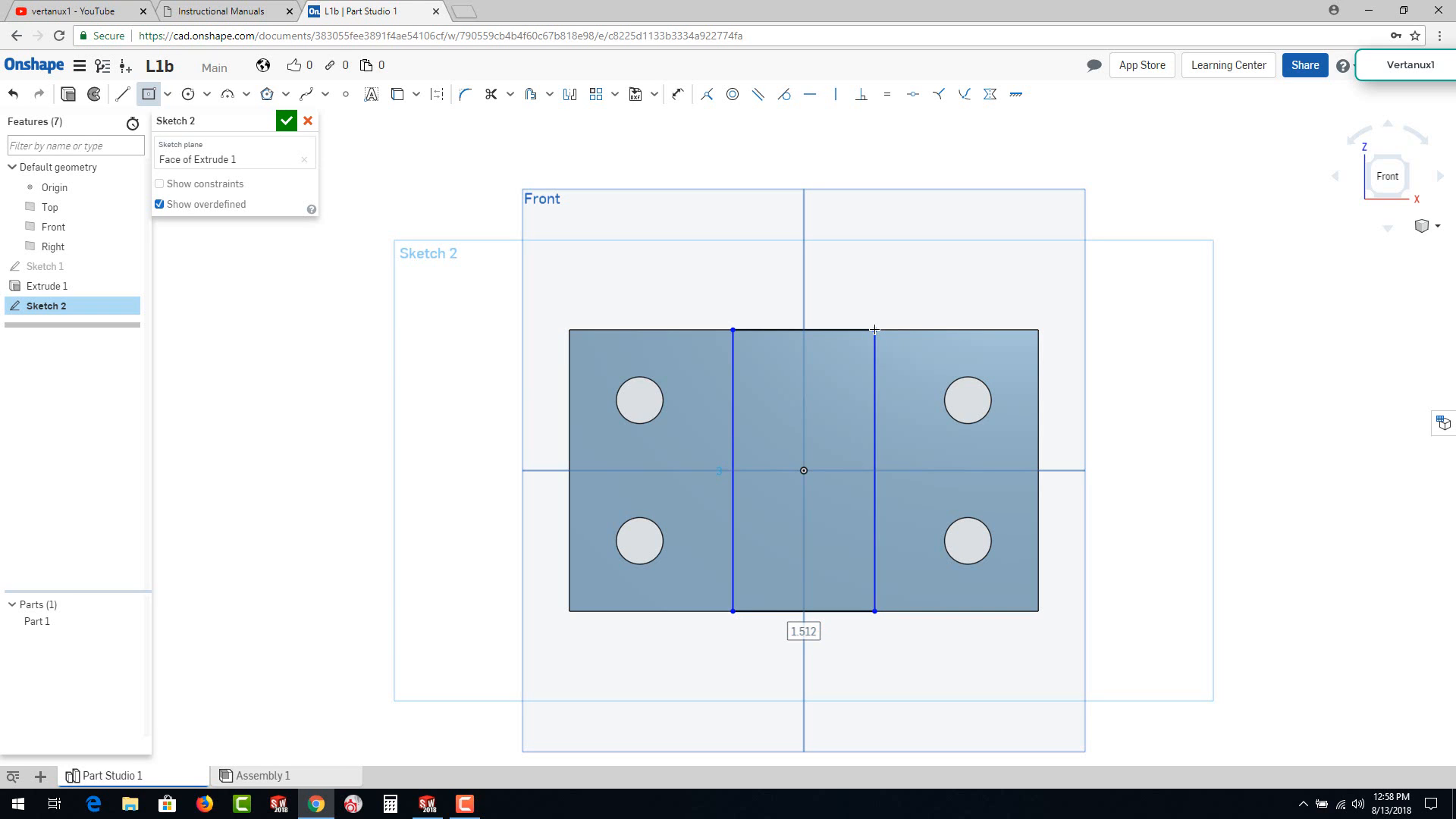
{"action": "type", "text": "1.5"}
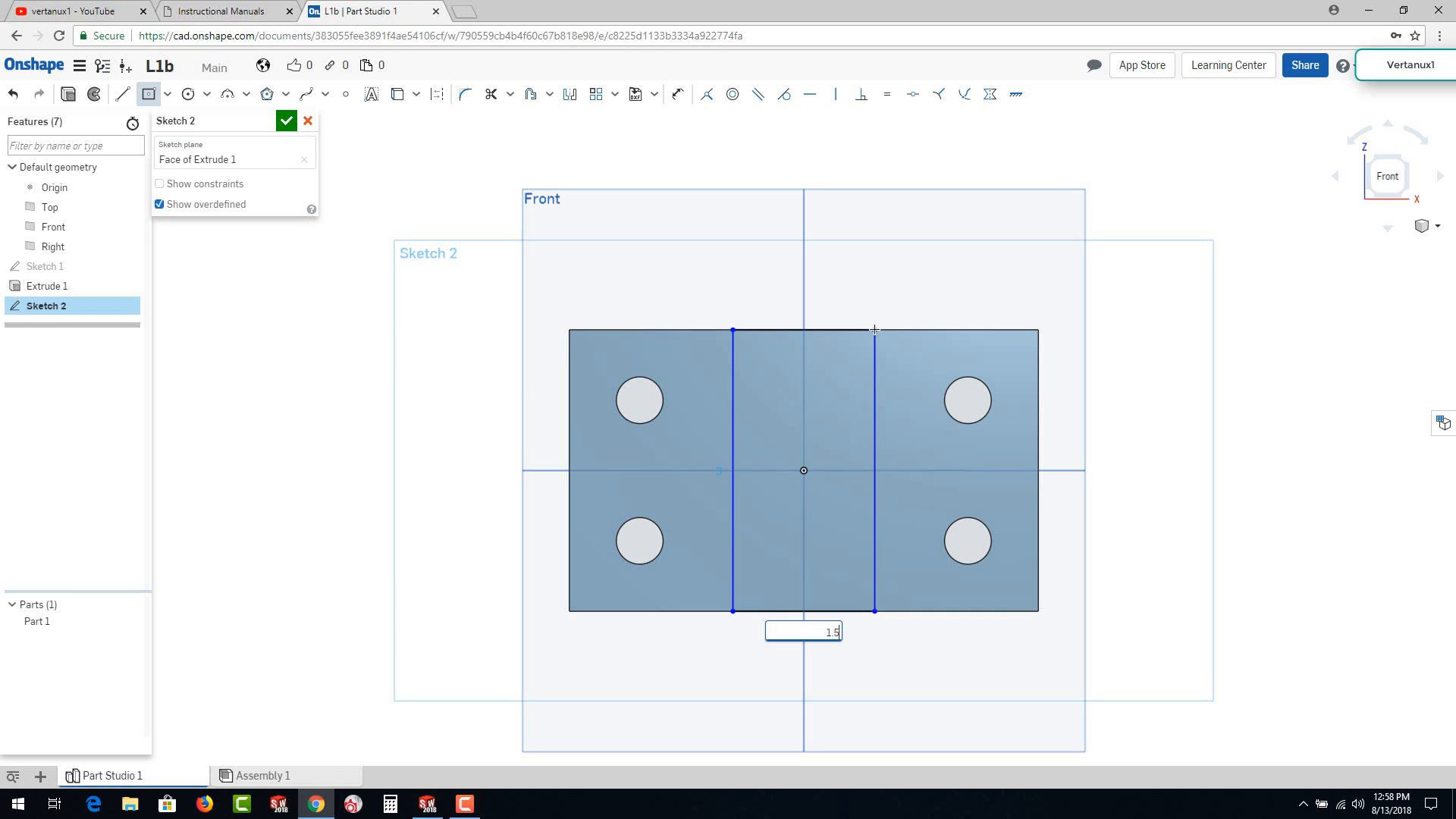
{"action": "key", "text": "Return"}
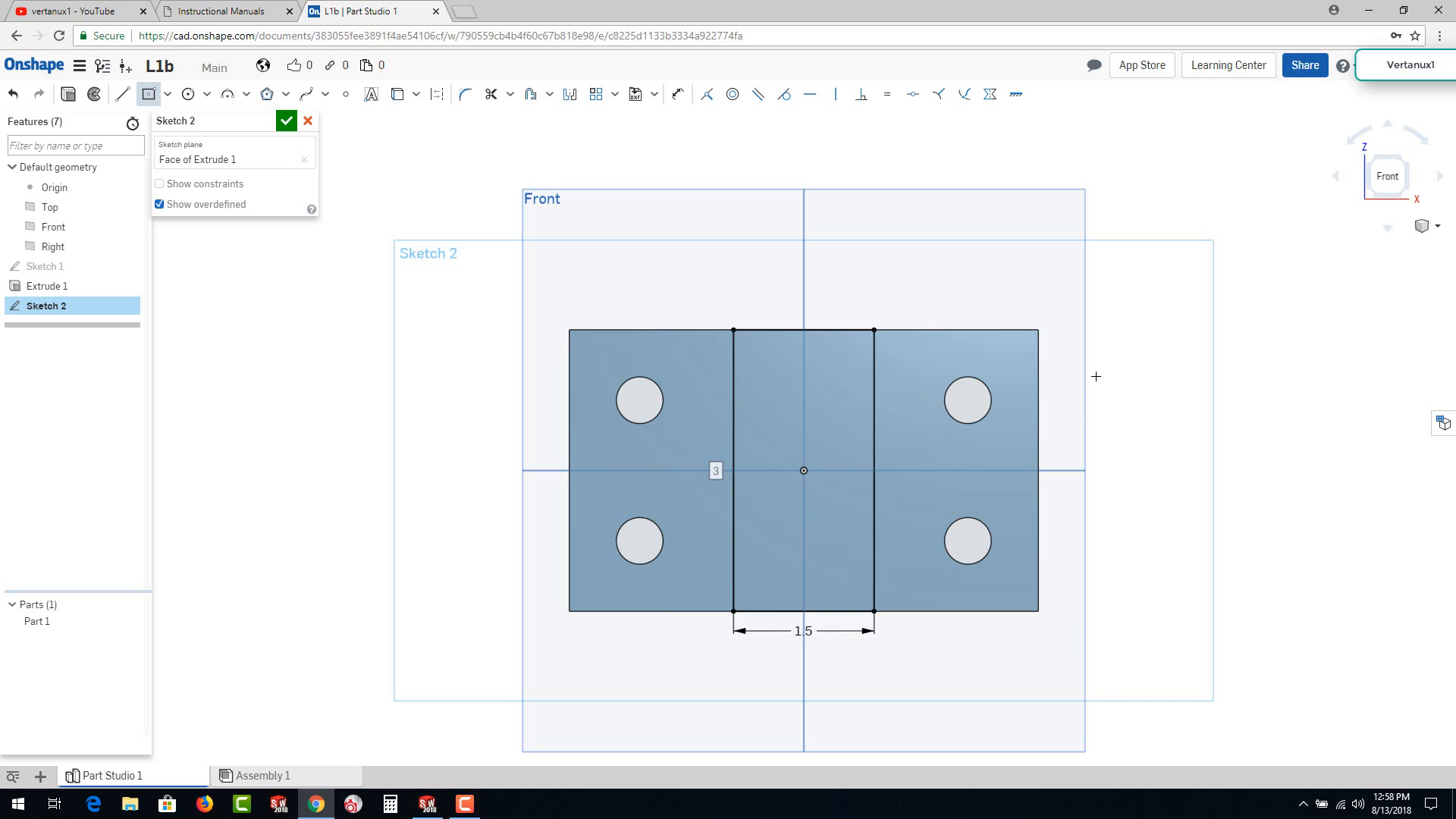
Step: Cut the slot by extruding the rectangle sketch as a blind Remove with a depth of 1 in
{"action": "right_click_drag", "start_coordinate": [1095, 376], "coordinate": [1063, 423]}
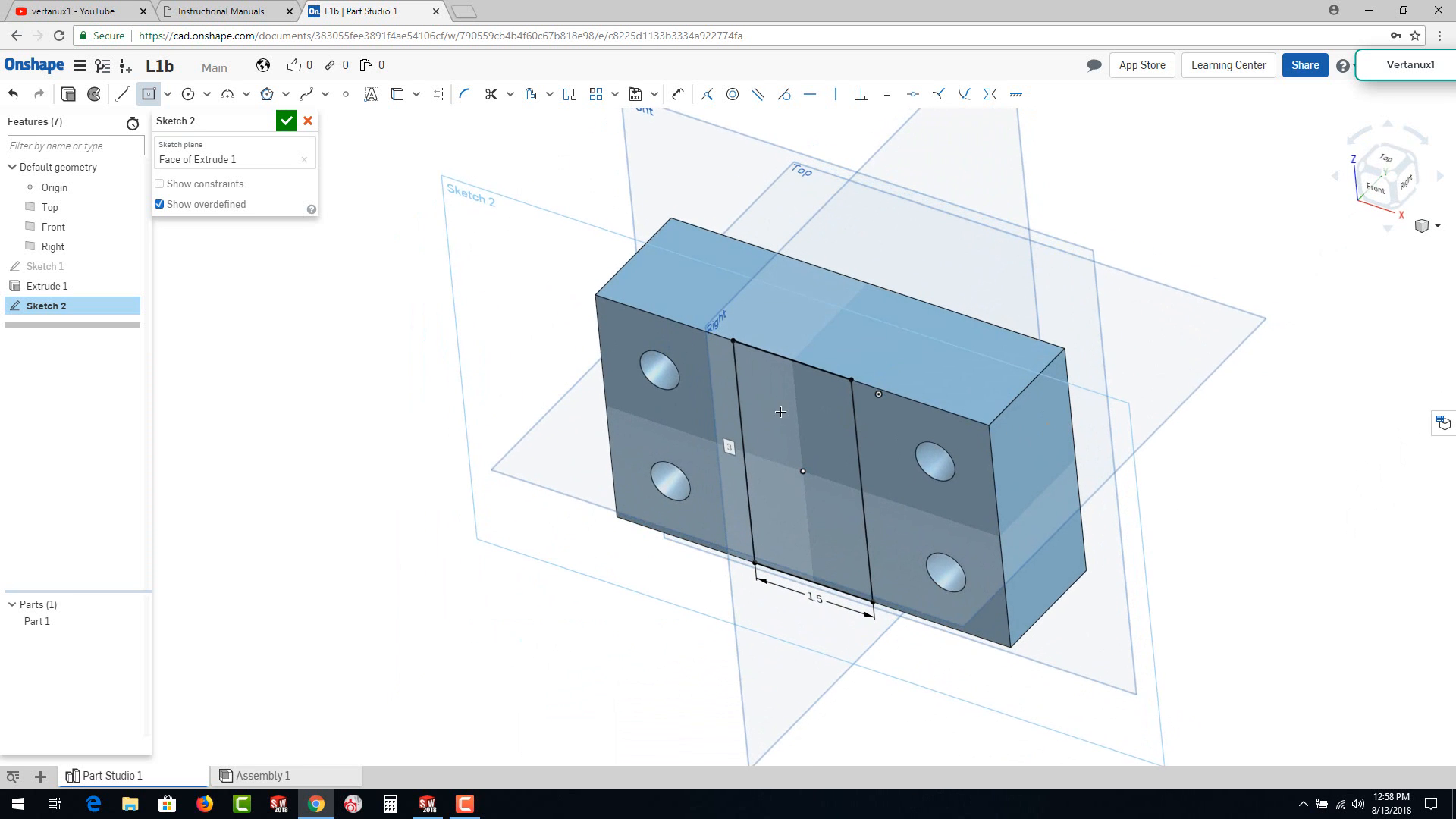
{"action": "left_click", "coordinate": [68, 94]}
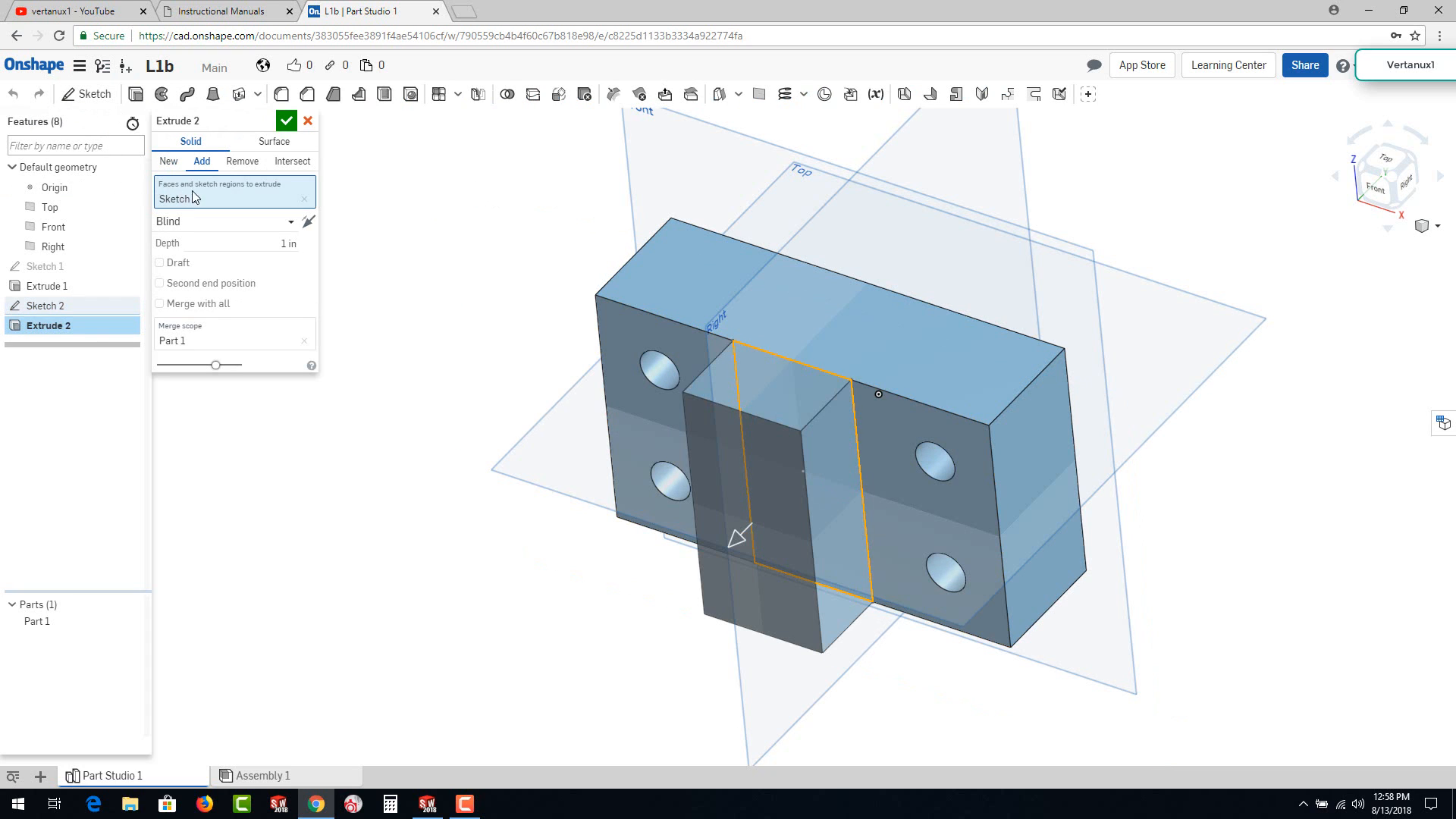
{"action": "left_click", "coordinate": [243, 163]}
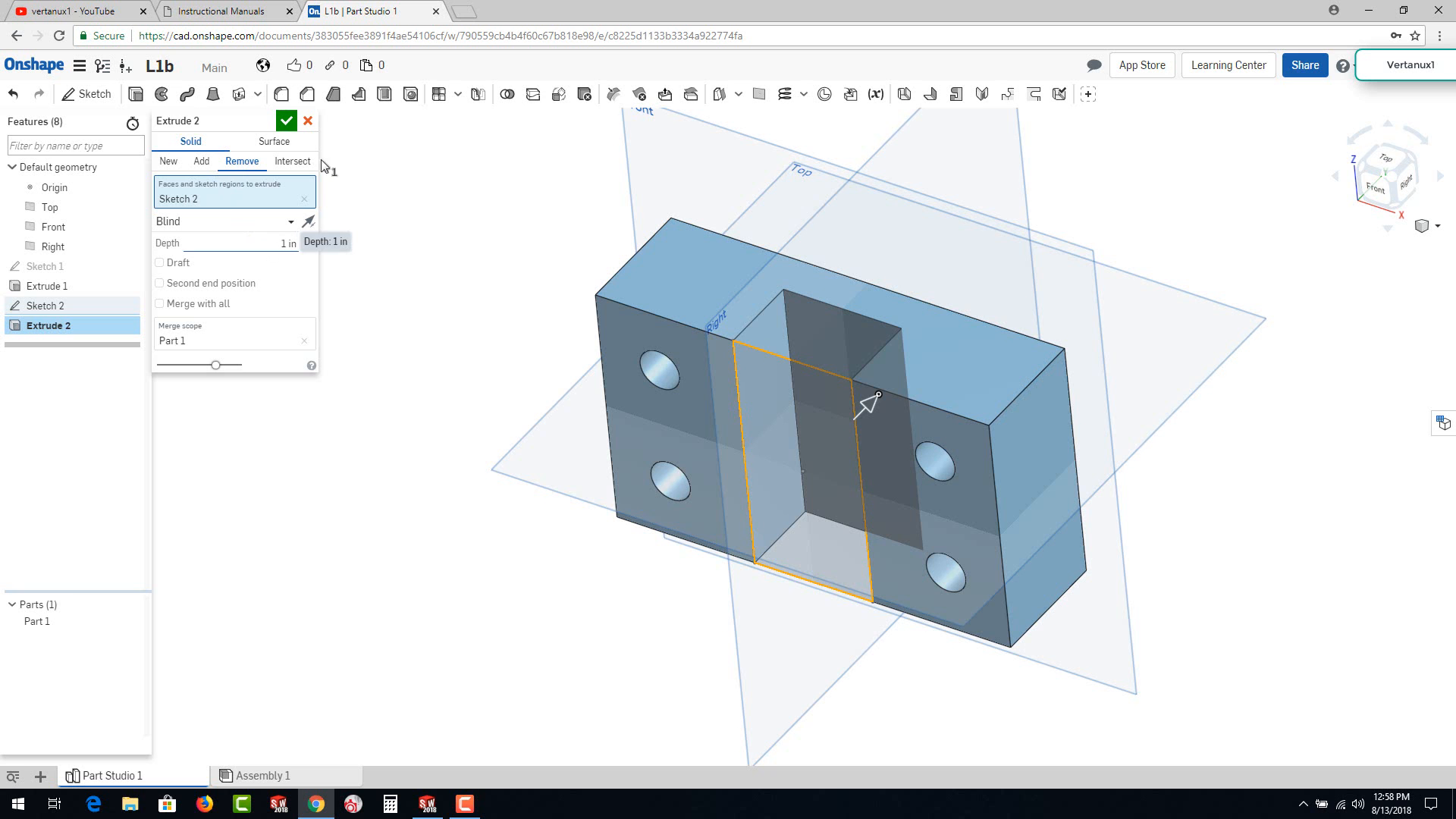
{"action": "left_click", "coordinate": [290, 124]}
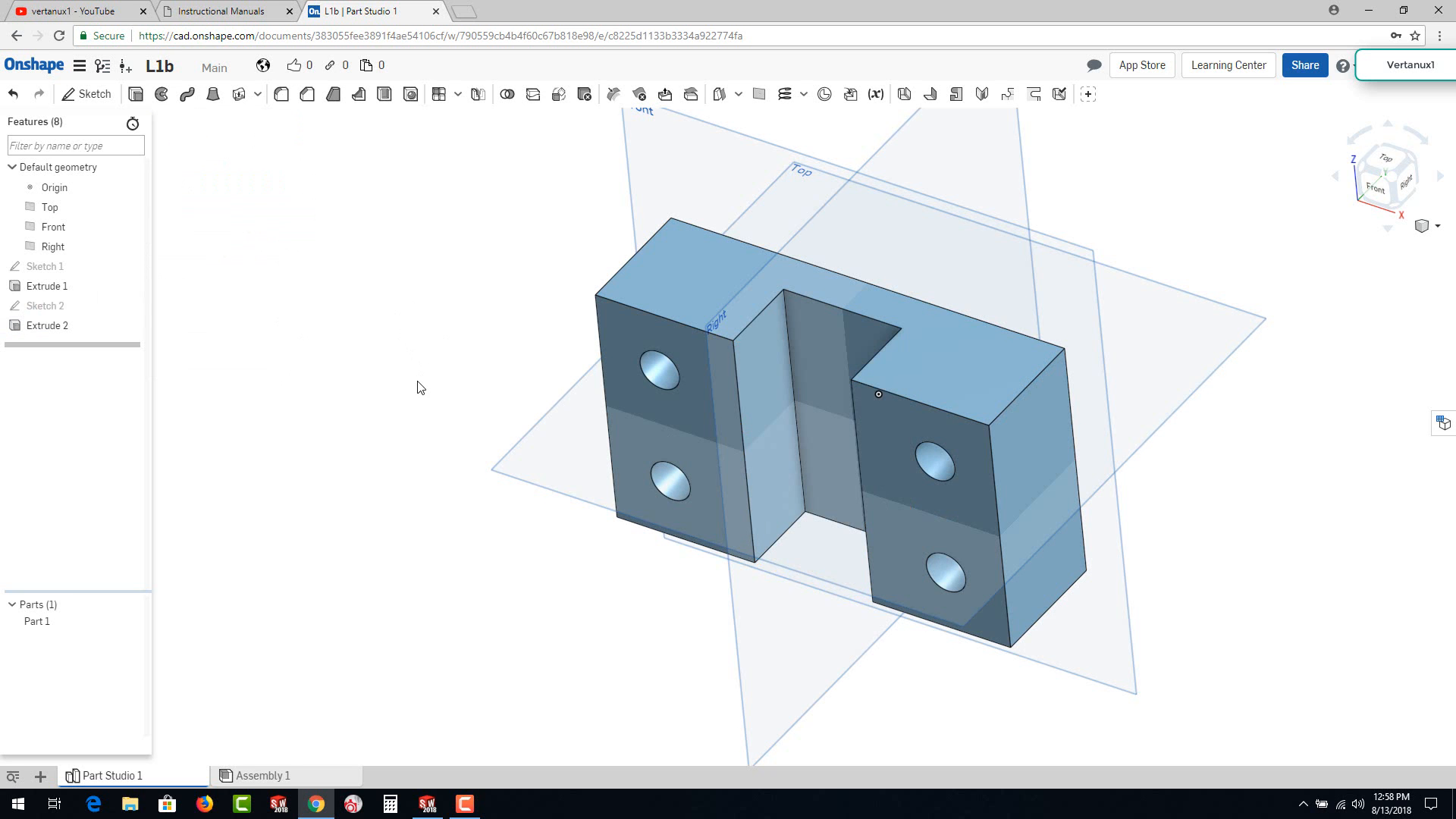
Step: Fillet the block's four outer corner edges along its thickness with a 0.375 in radius
{"action": "right_click_drag", "start_coordinate": [445, 436], "coordinate": [416, 397]}
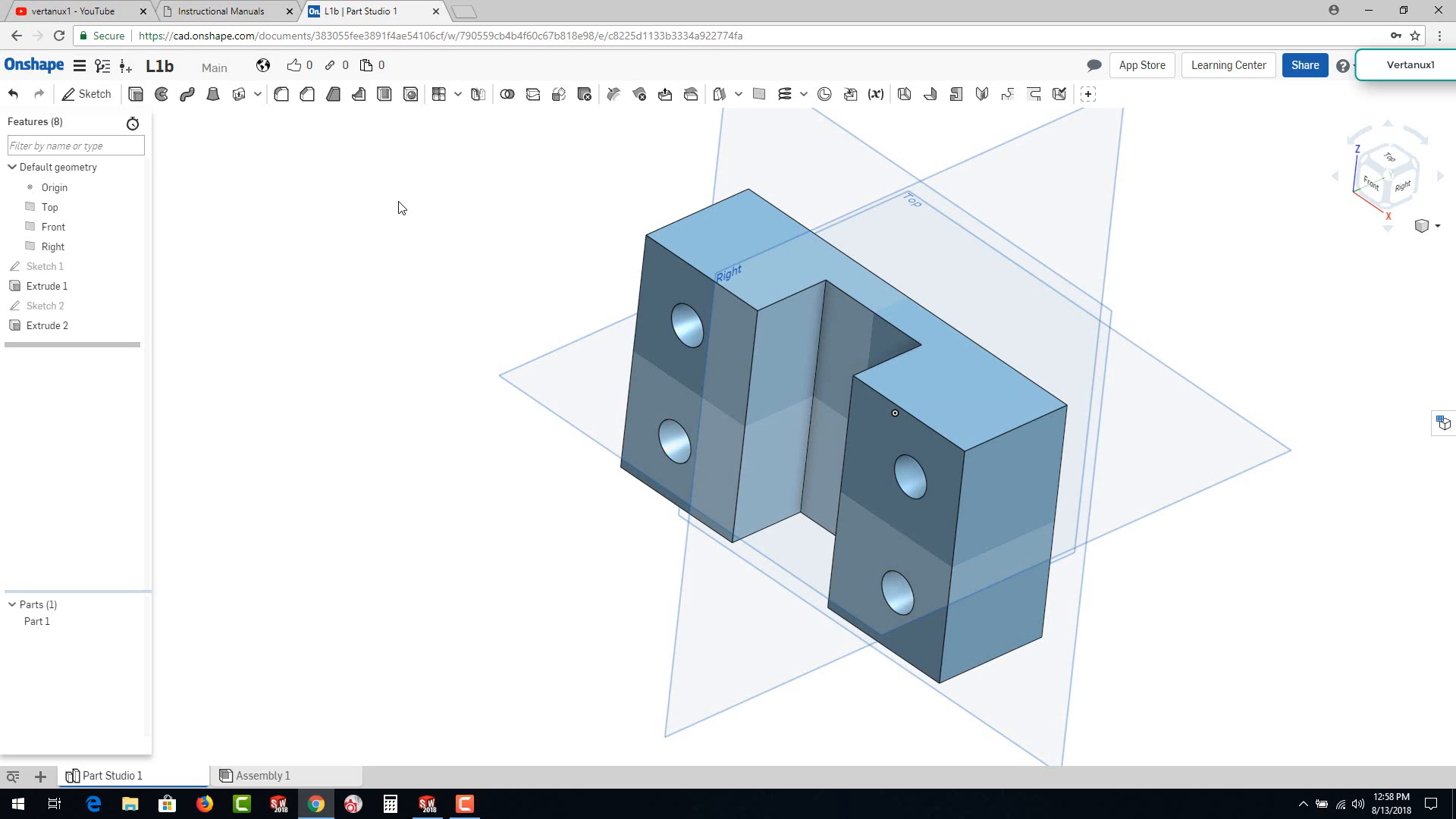
{"action": "left_click", "coordinate": [281, 96]}
{"action": "left_click", "coordinate": [282, 213]}
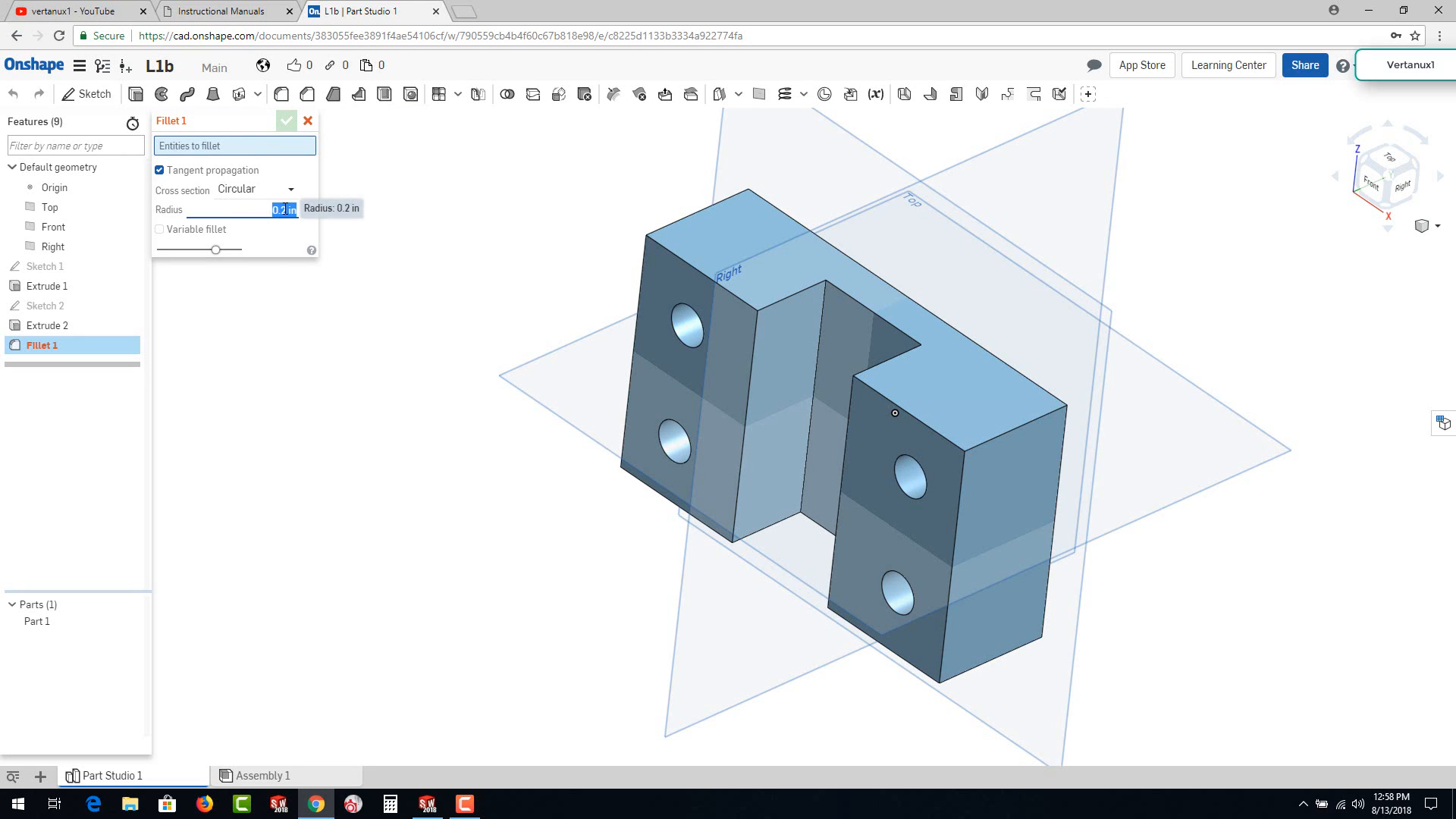
{"action": "key", "text": "BackSpace"}
{"action": "type", "text": ".375"}
{"action": "key", "text": "Return"}
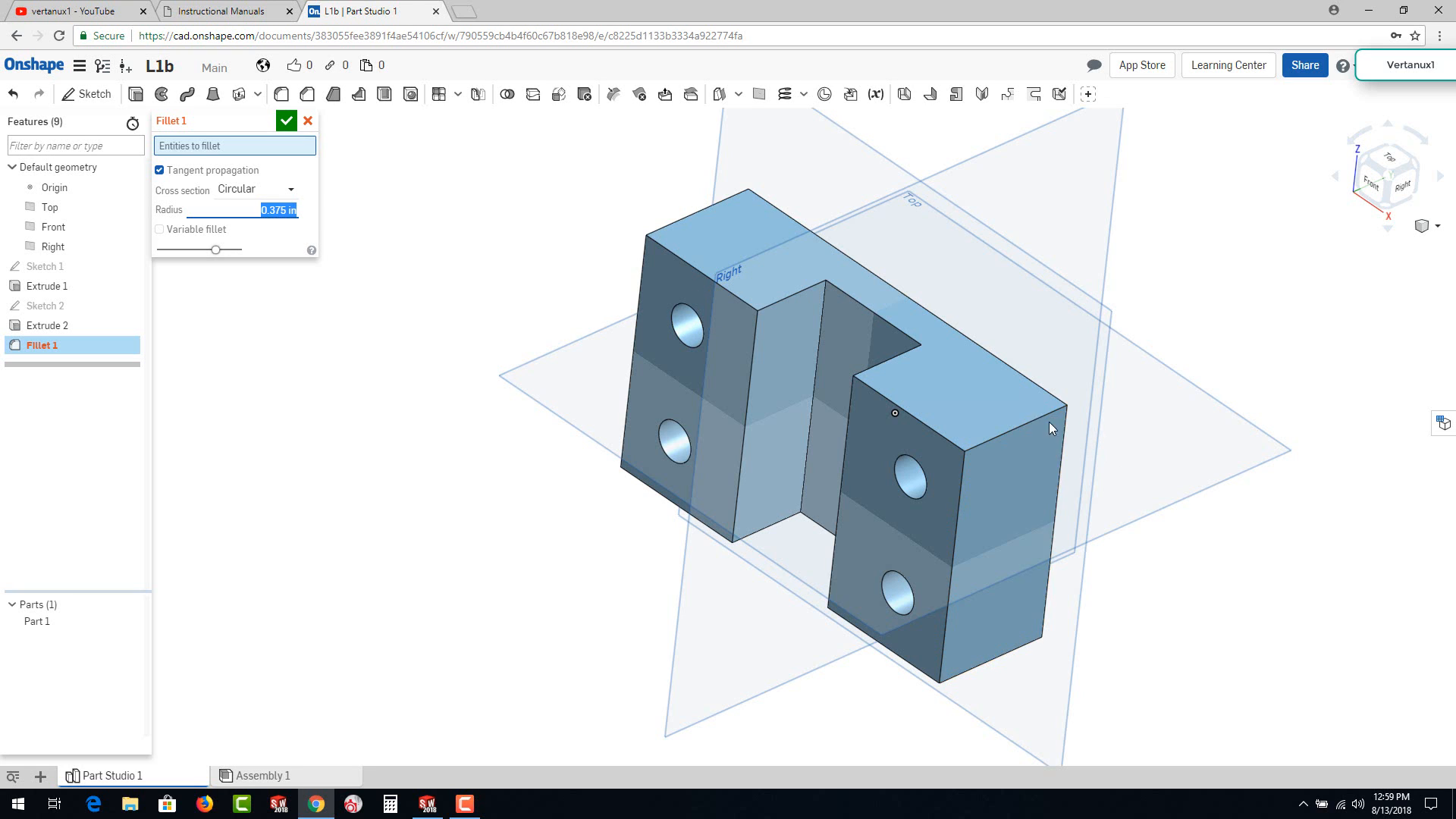
{"action": "left_click", "coordinate": [1029, 423]}
{"action": "left_click", "coordinate": [1011, 649]}
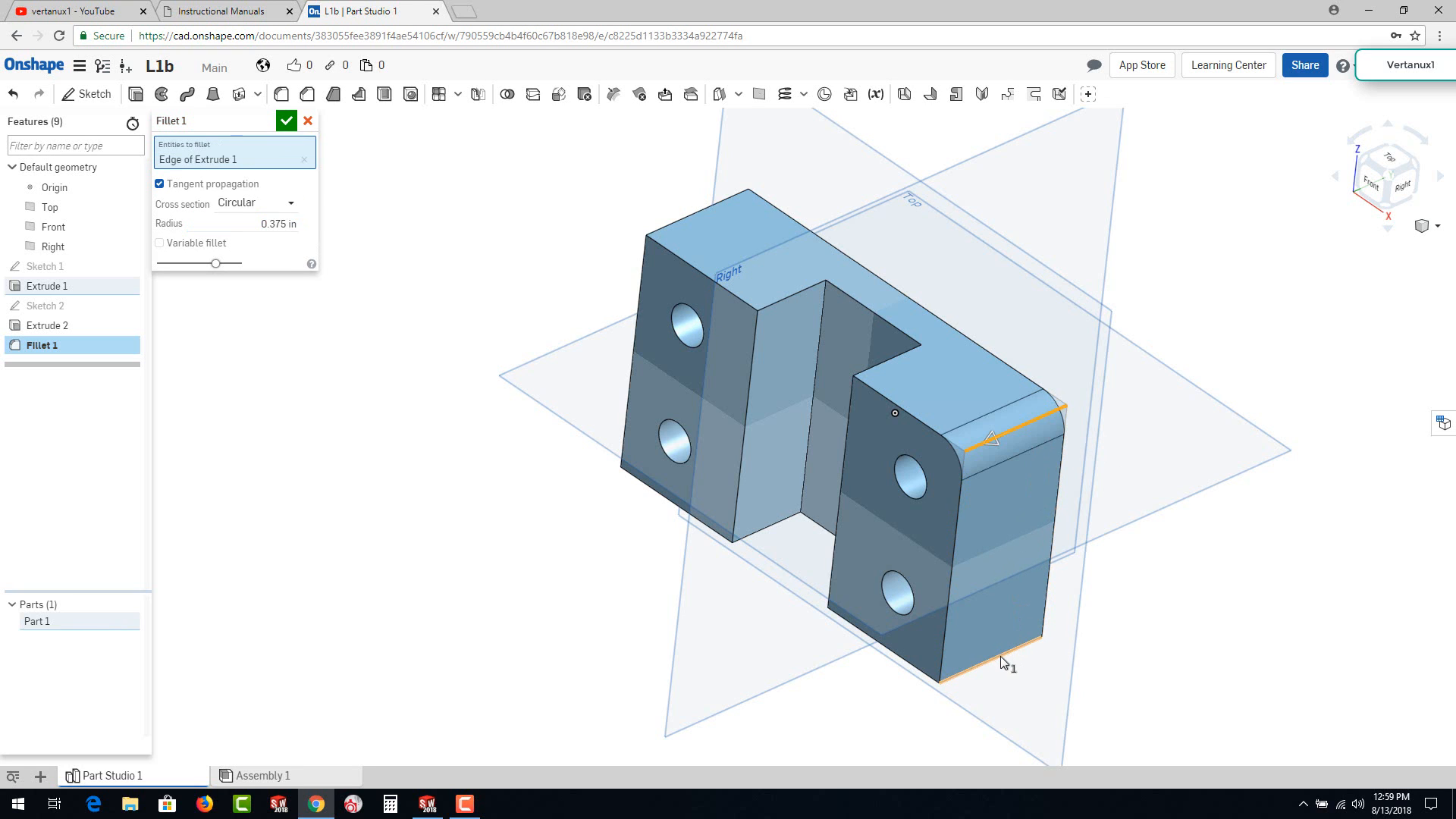
{"action": "left_click", "coordinate": [680, 219]}
{"action": "right_click_drag", "start_coordinate": [638, 452], "coordinate": [739, 430]}
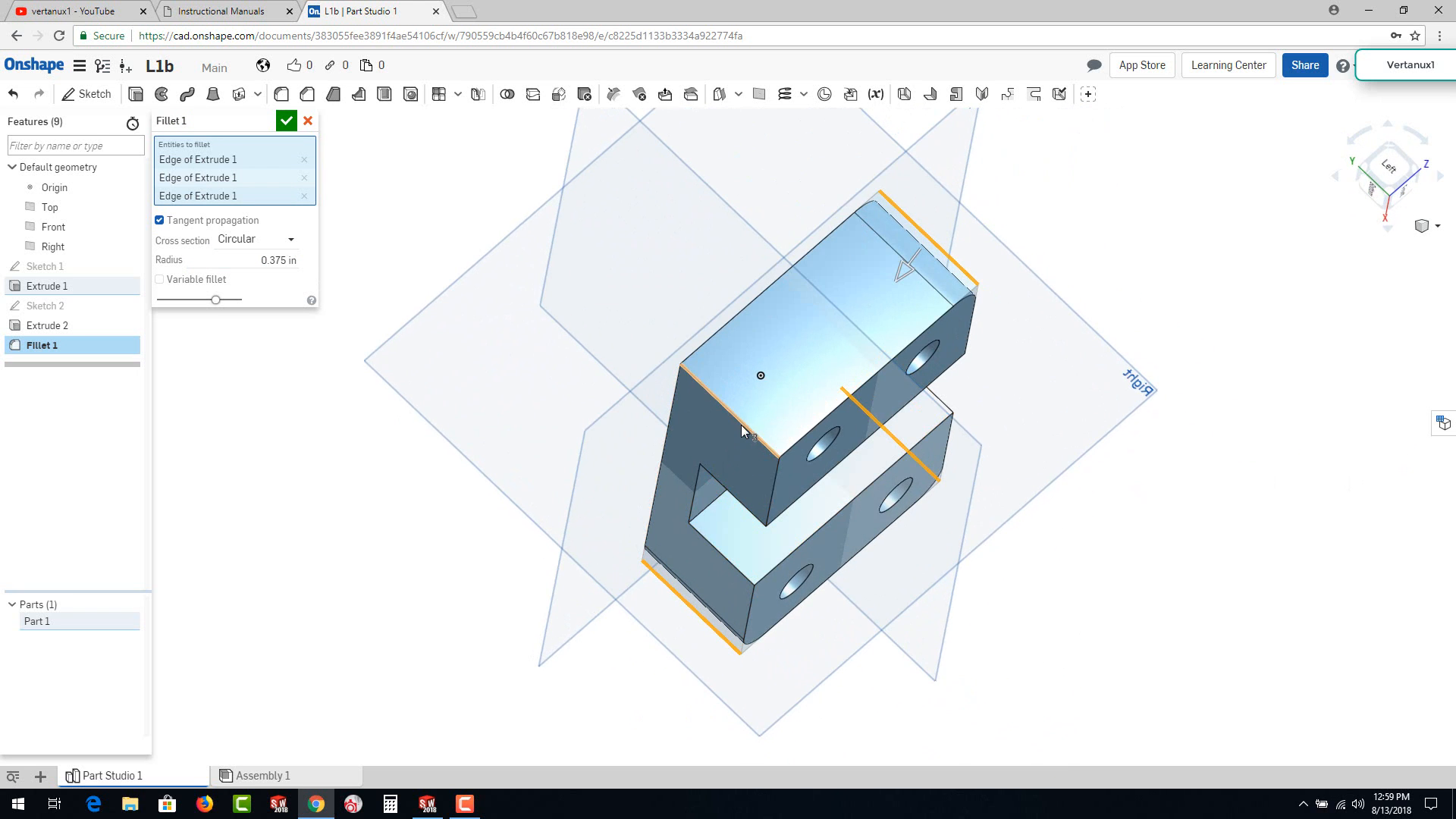
{"action": "left_click", "coordinate": [740, 421]}
{"action": "right_click_drag", "start_coordinate": [974, 539], "coordinate": [910, 458]}
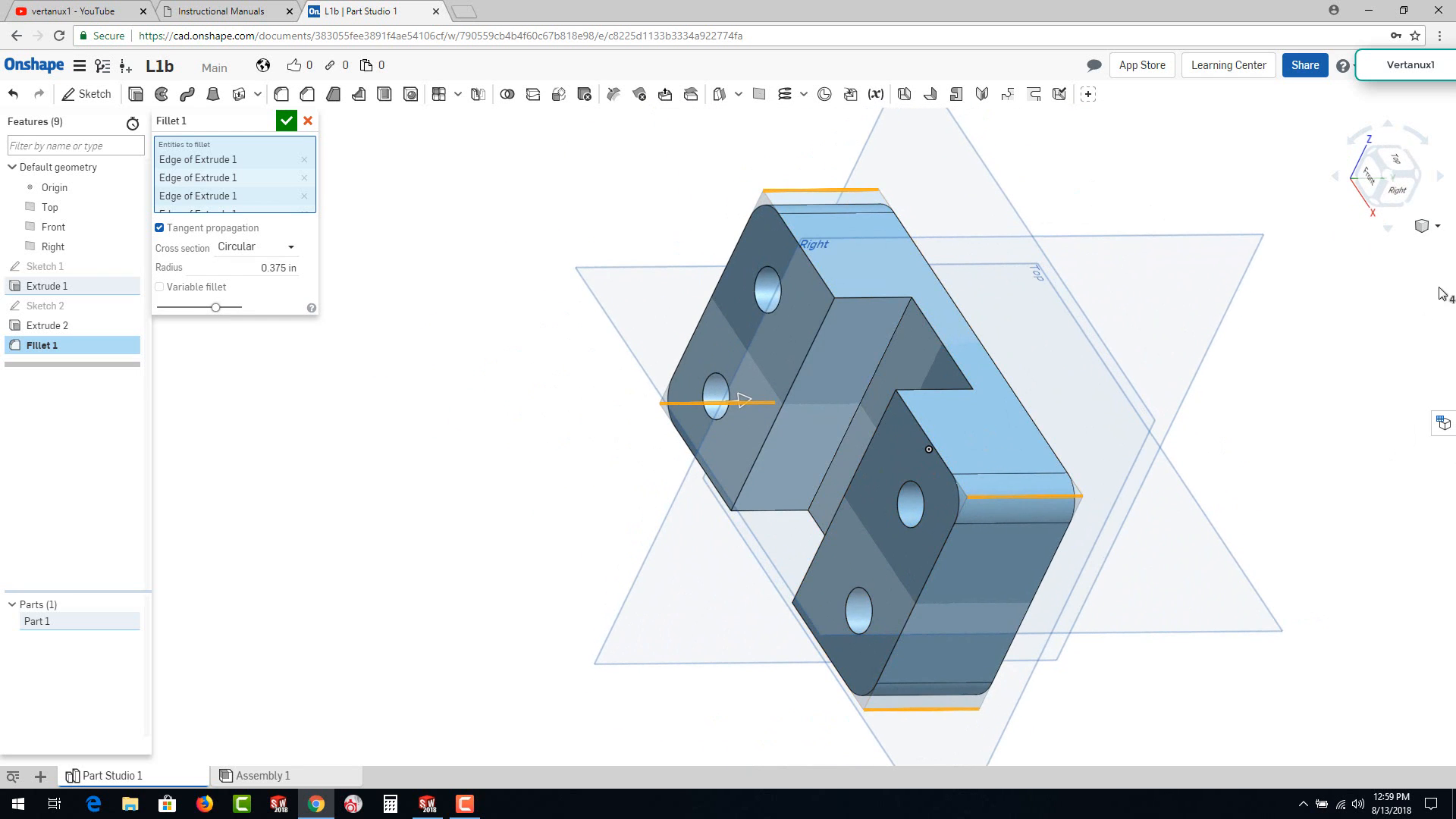
{"action": "left_click", "coordinate": [1437, 228]}
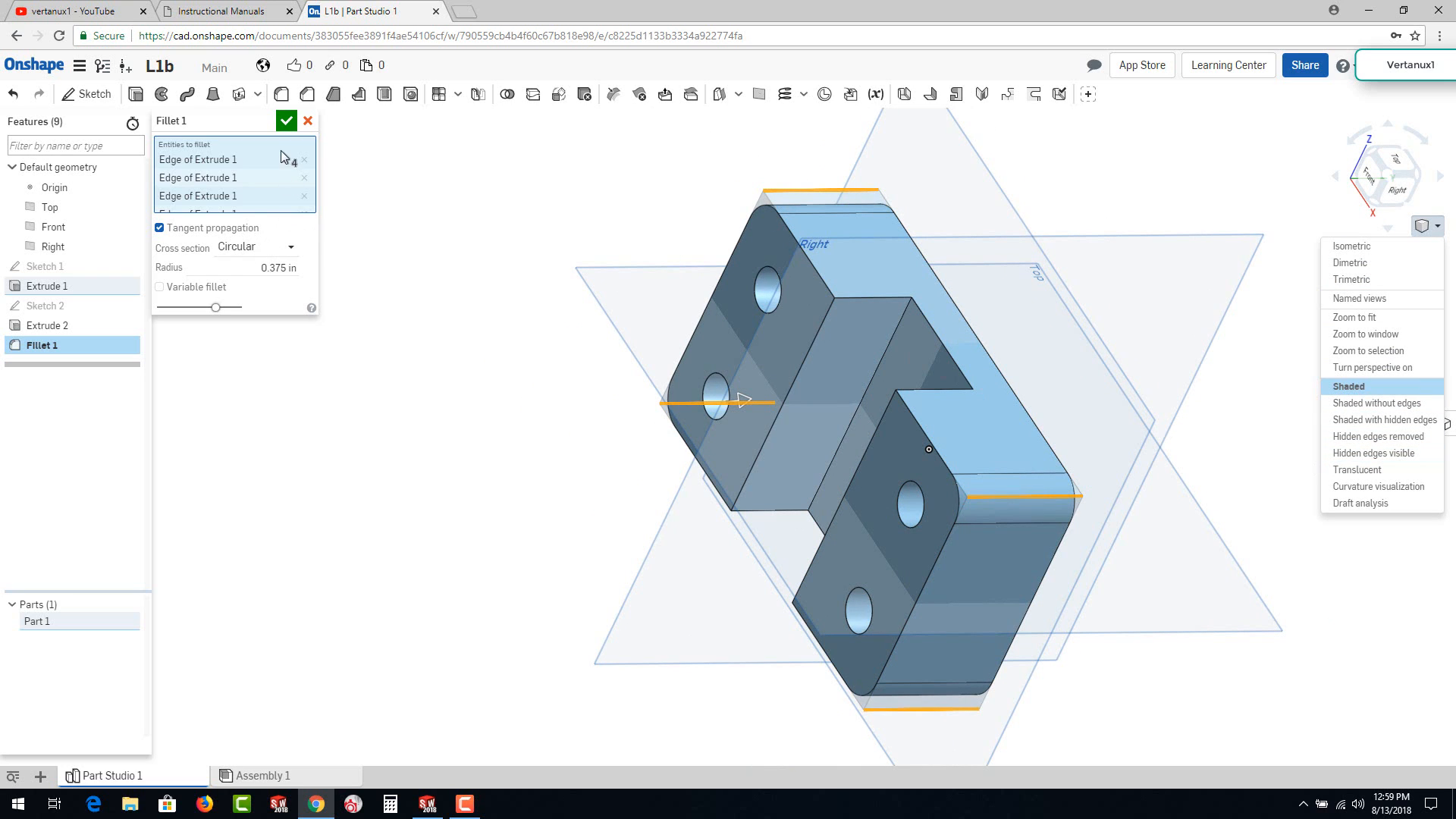
{"action": "left_click", "coordinate": [288, 126]}
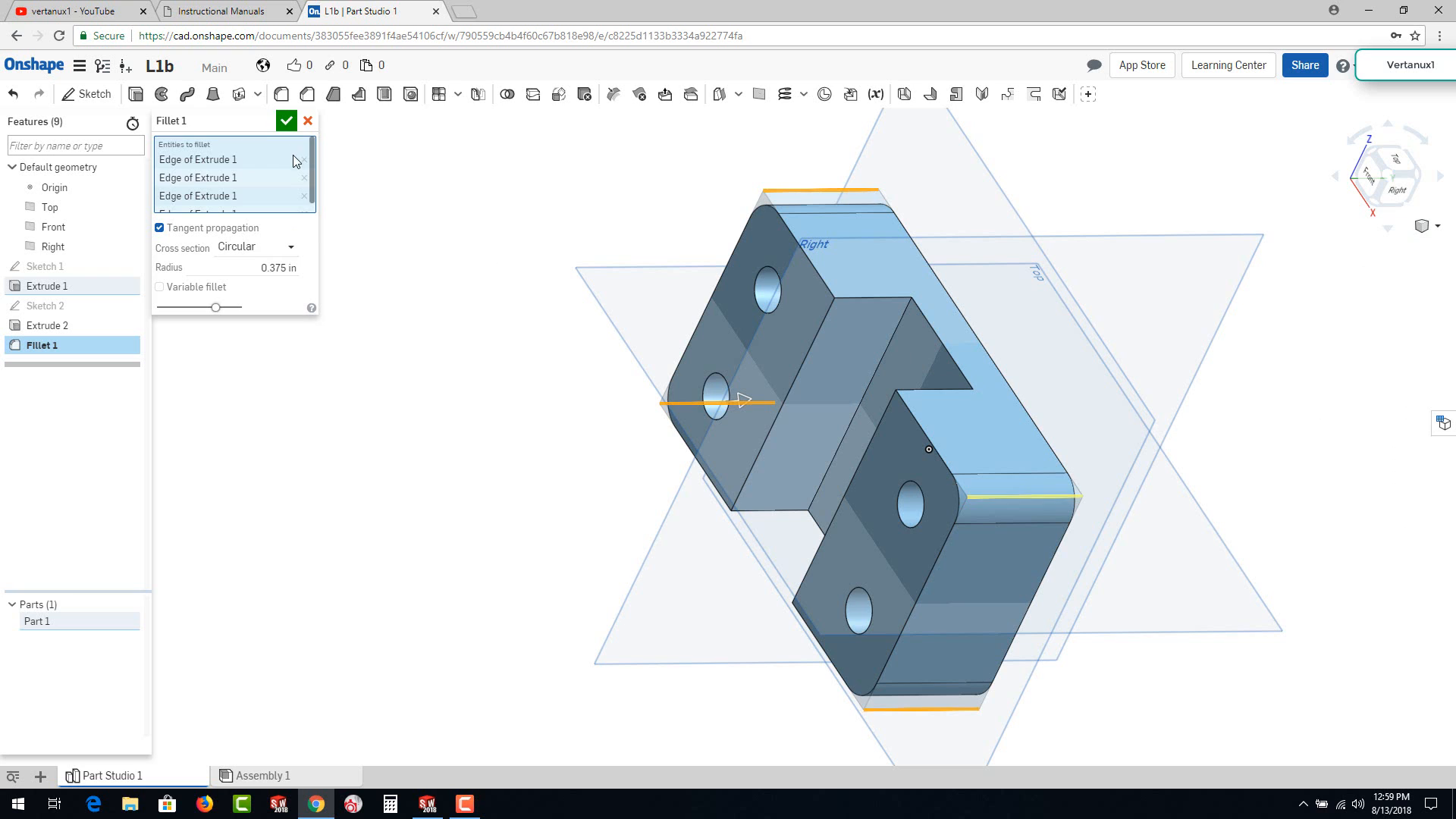
{"action": "left_click", "coordinate": [288, 123]}
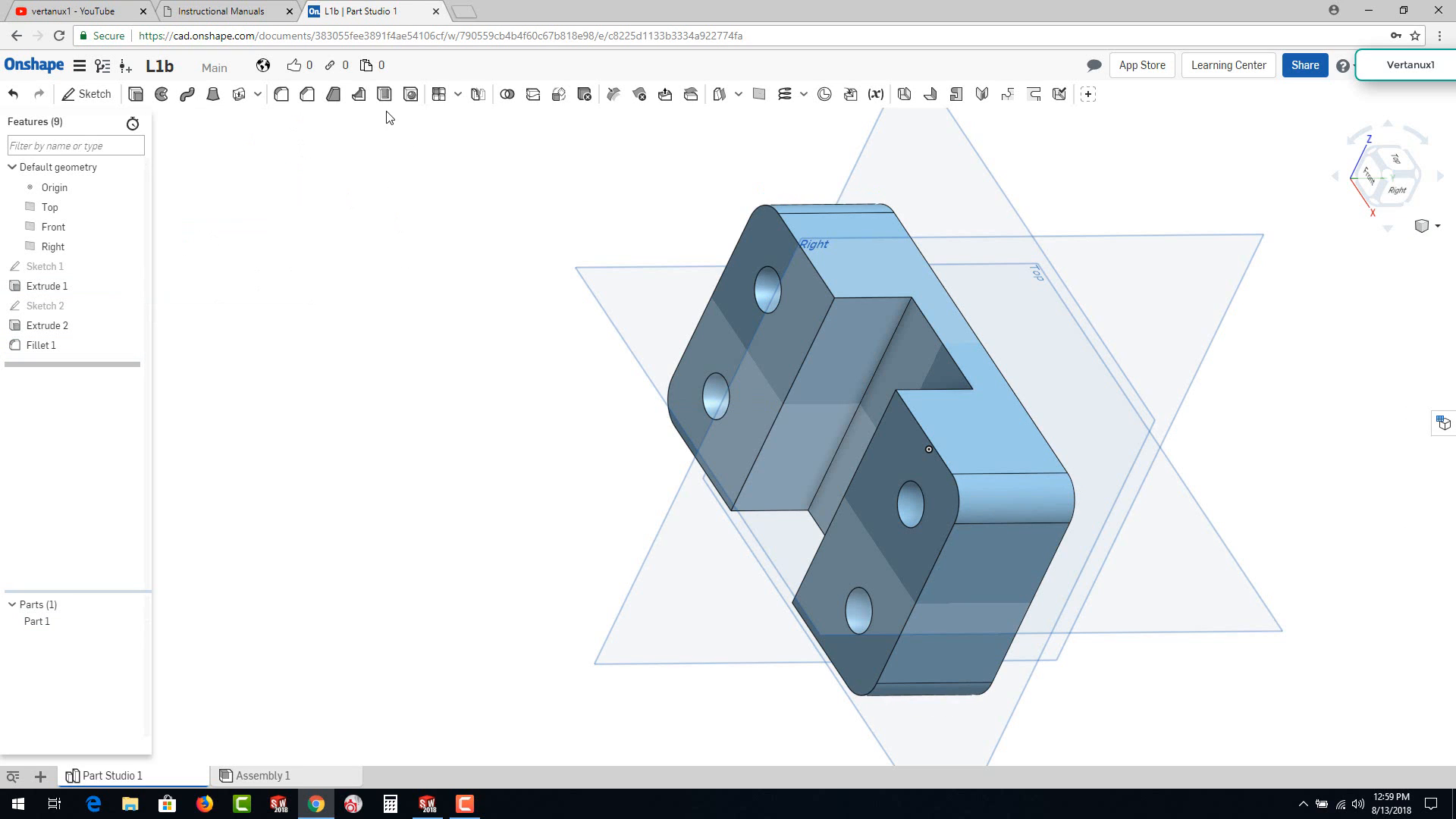
Step: Chamfer the outer edges of the front face on both sides of the slot with an equal distance of 0.2 in
{"action": "left_click", "coordinate": [307, 94]}
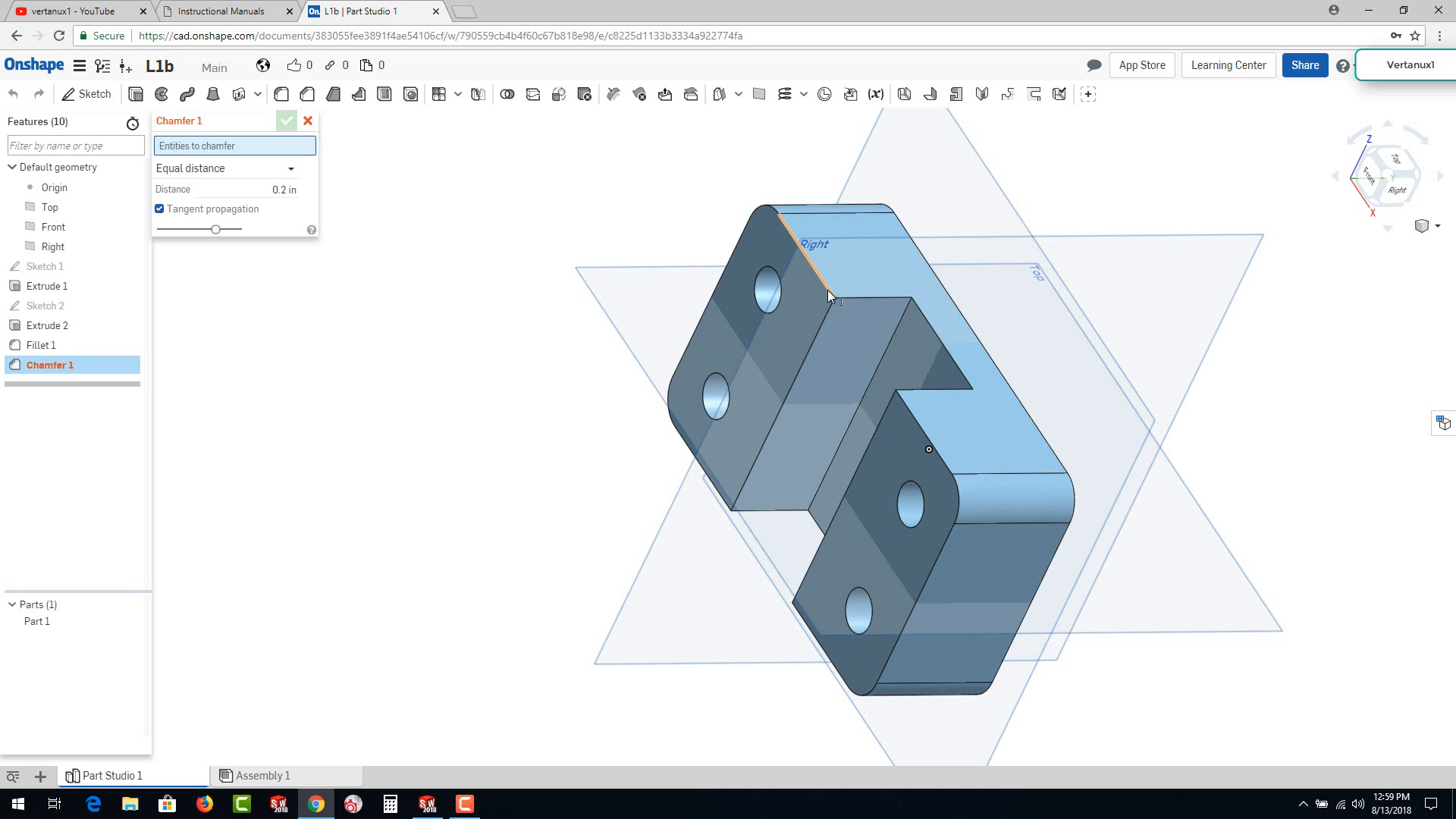
{"action": "left_click", "coordinate": [827, 290]}
{"action": "left_click", "coordinate": [913, 423]}
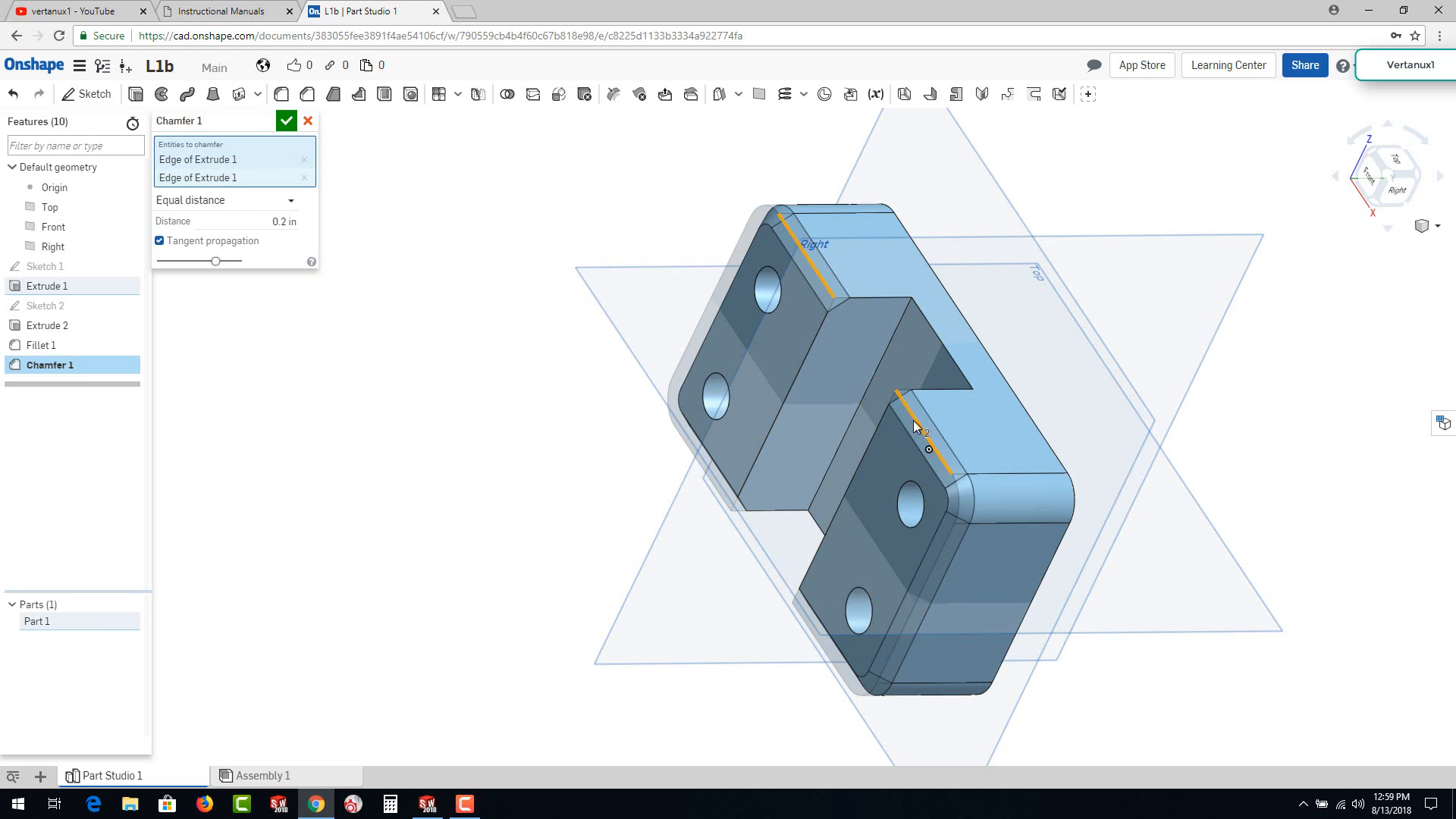
{"action": "left_click", "coordinate": [286, 121]}
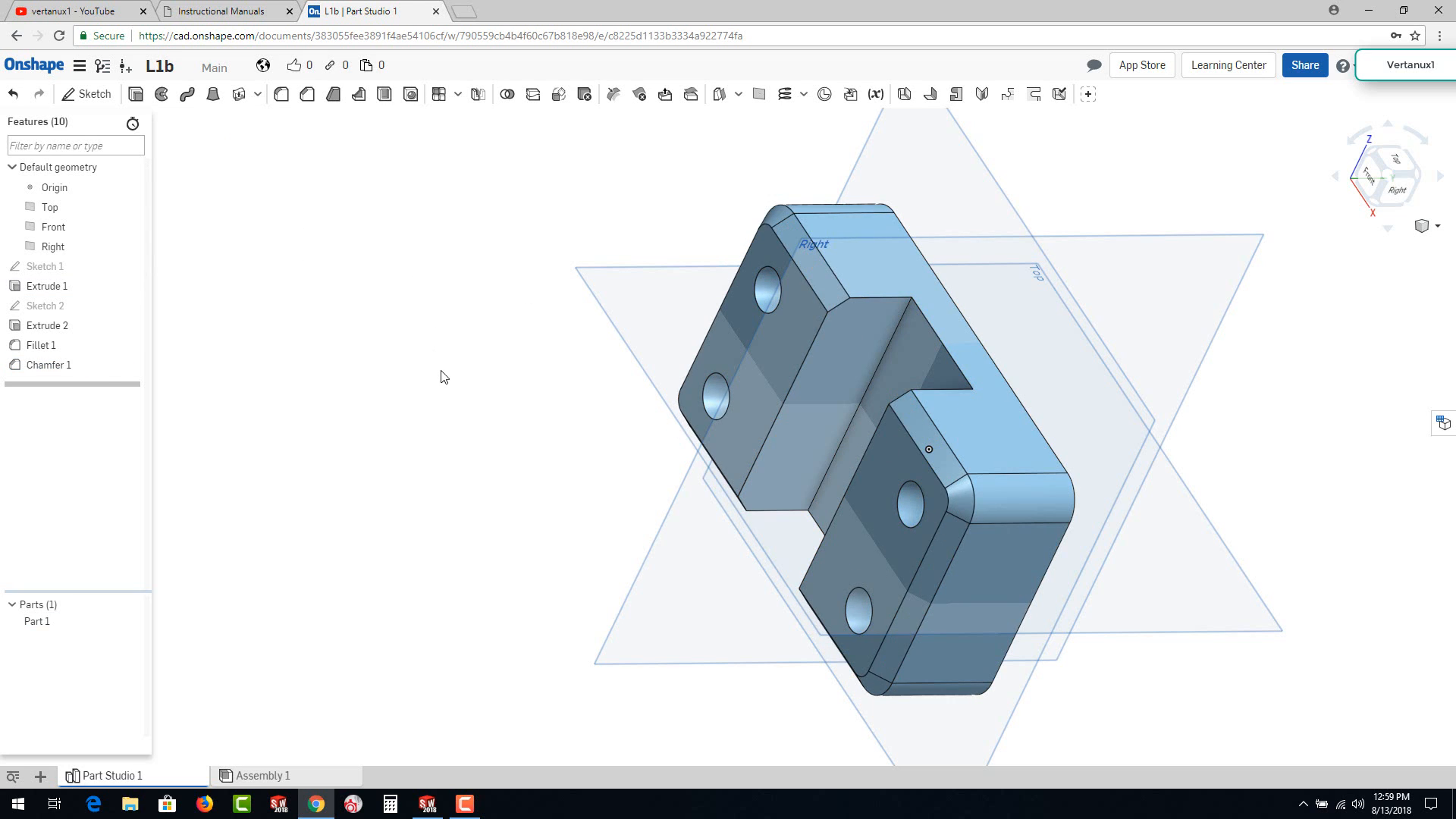
Step: Fillet the two inner bottom edges of the slot with a 0.5 in radius
{"action": "mouse_move", "coordinate": [442, 377]}
{"action": "right_mouse_down"}
{"action": "mouse_move", "coordinate": [539, 455]}
{"action": "mouse_move", "coordinate": [443, 383]}
{"action": "right_mouse_up"}
{"action": "left_click", "coordinate": [280, 95]}
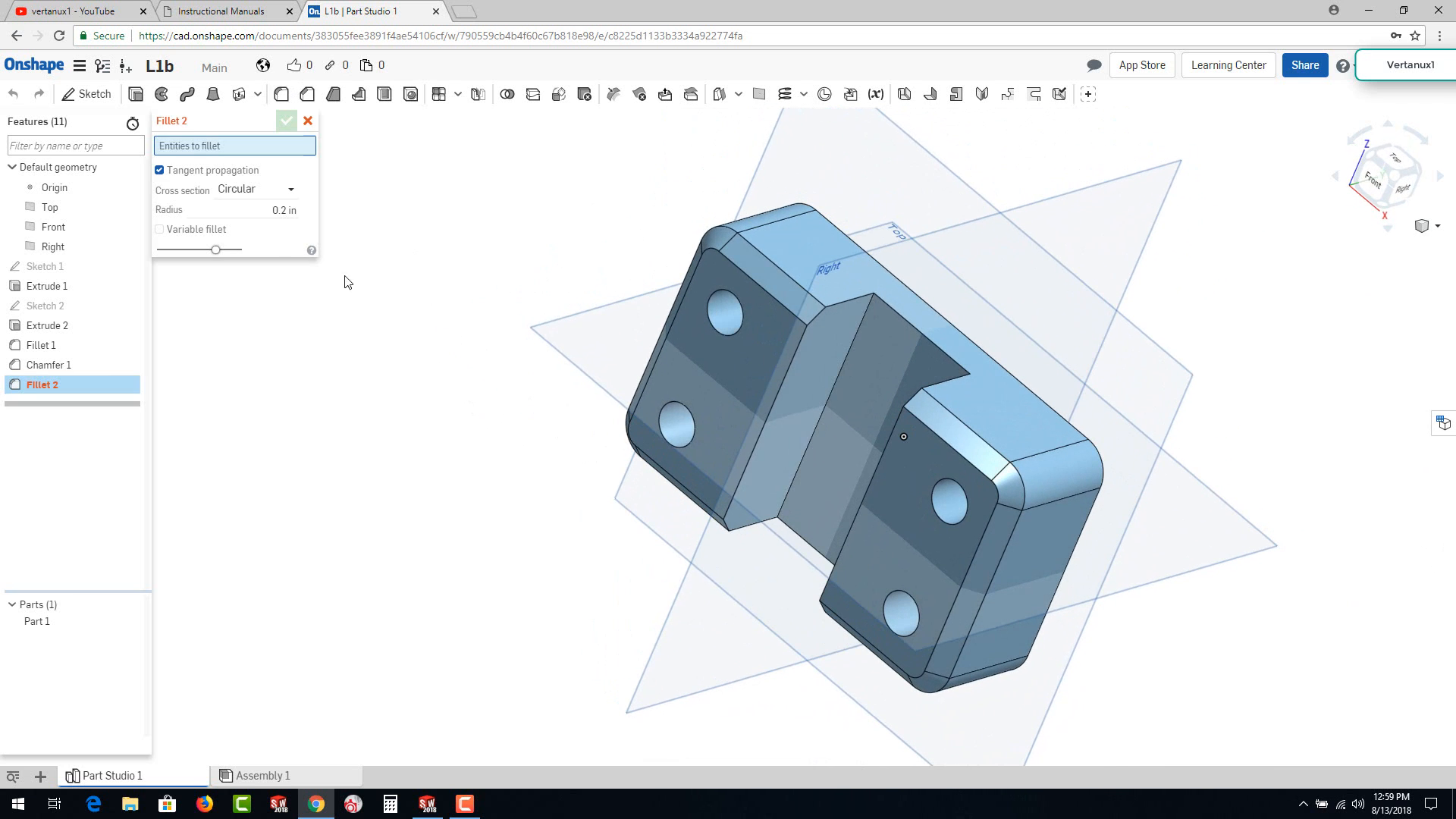
{"action": "left_click", "coordinate": [276, 209]}
{"action": "left_click", "coordinate": [859, 330]}
{"action": "right_click_drag", "start_coordinate": [875, 391], "coordinate": [945, 425]}
{"action": "left_click", "coordinate": [944, 418]}
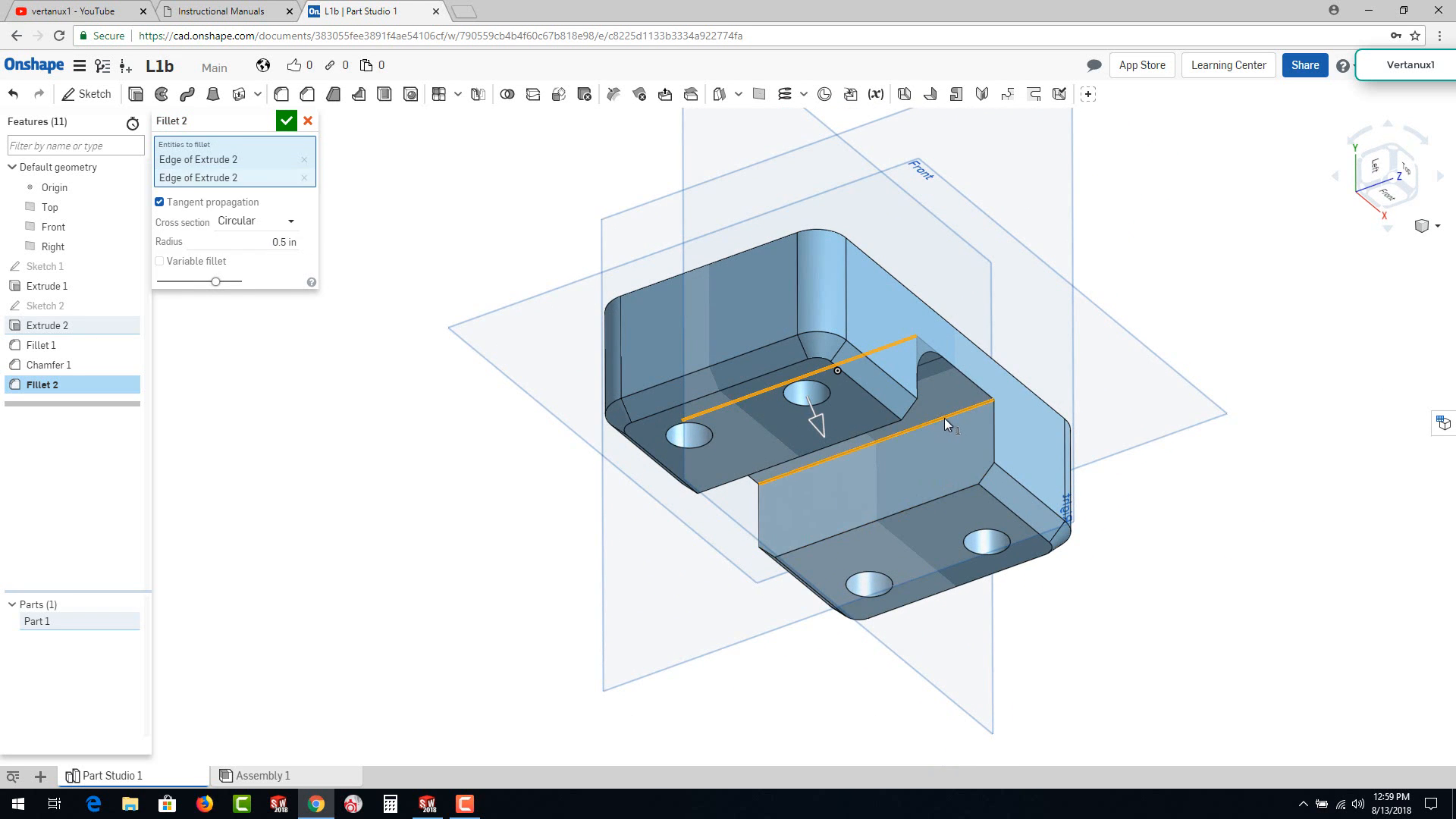
{"action": "left_click", "coordinate": [286, 120]}
Step: Chamfer the front-face edges of all four holes with an equal distance of 0.1 in
{"action": "right_click_drag", "start_coordinate": [698, 471], "coordinate": [423, 172]}
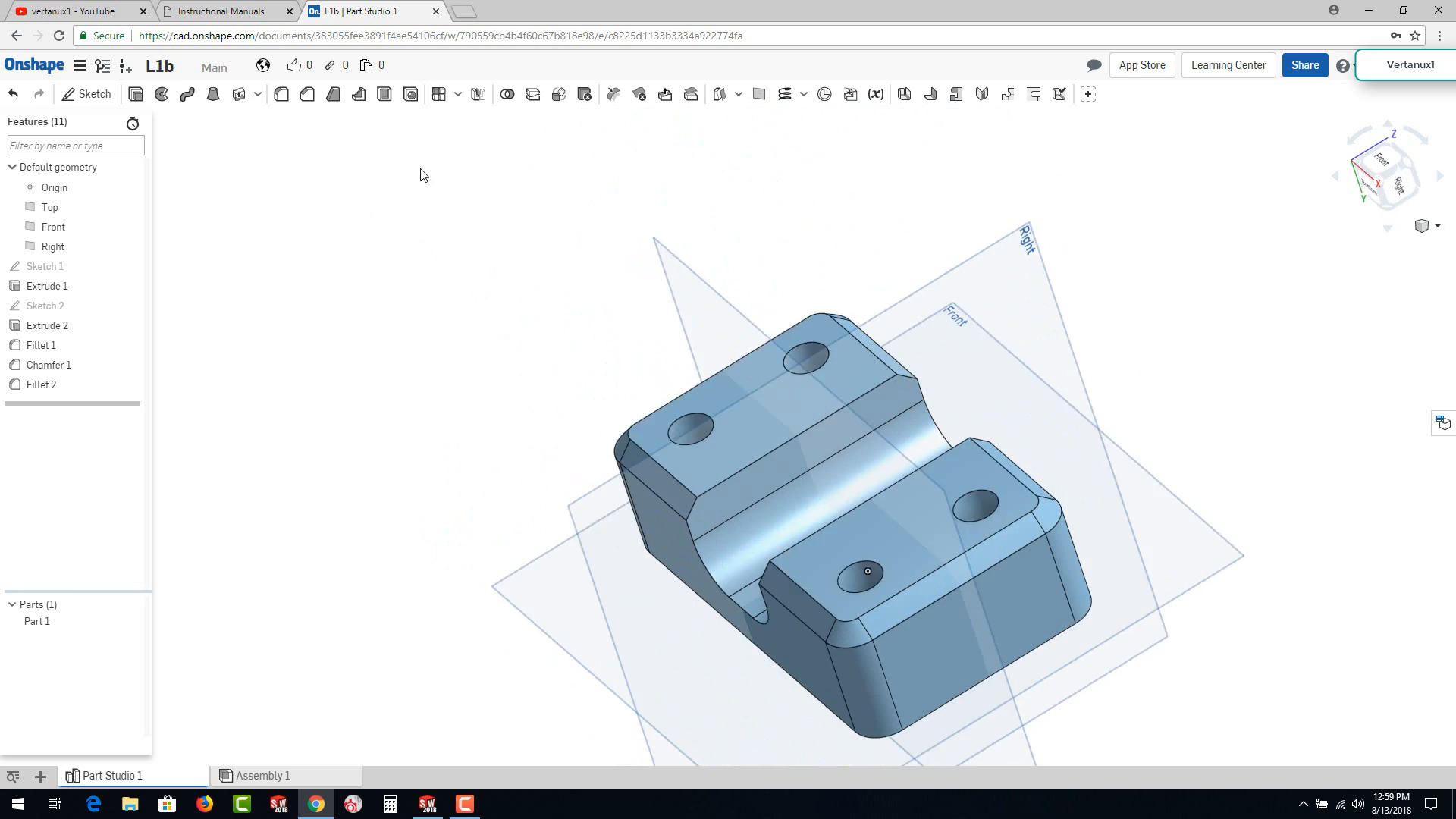
{"action": "left_click", "coordinate": [307, 97]}
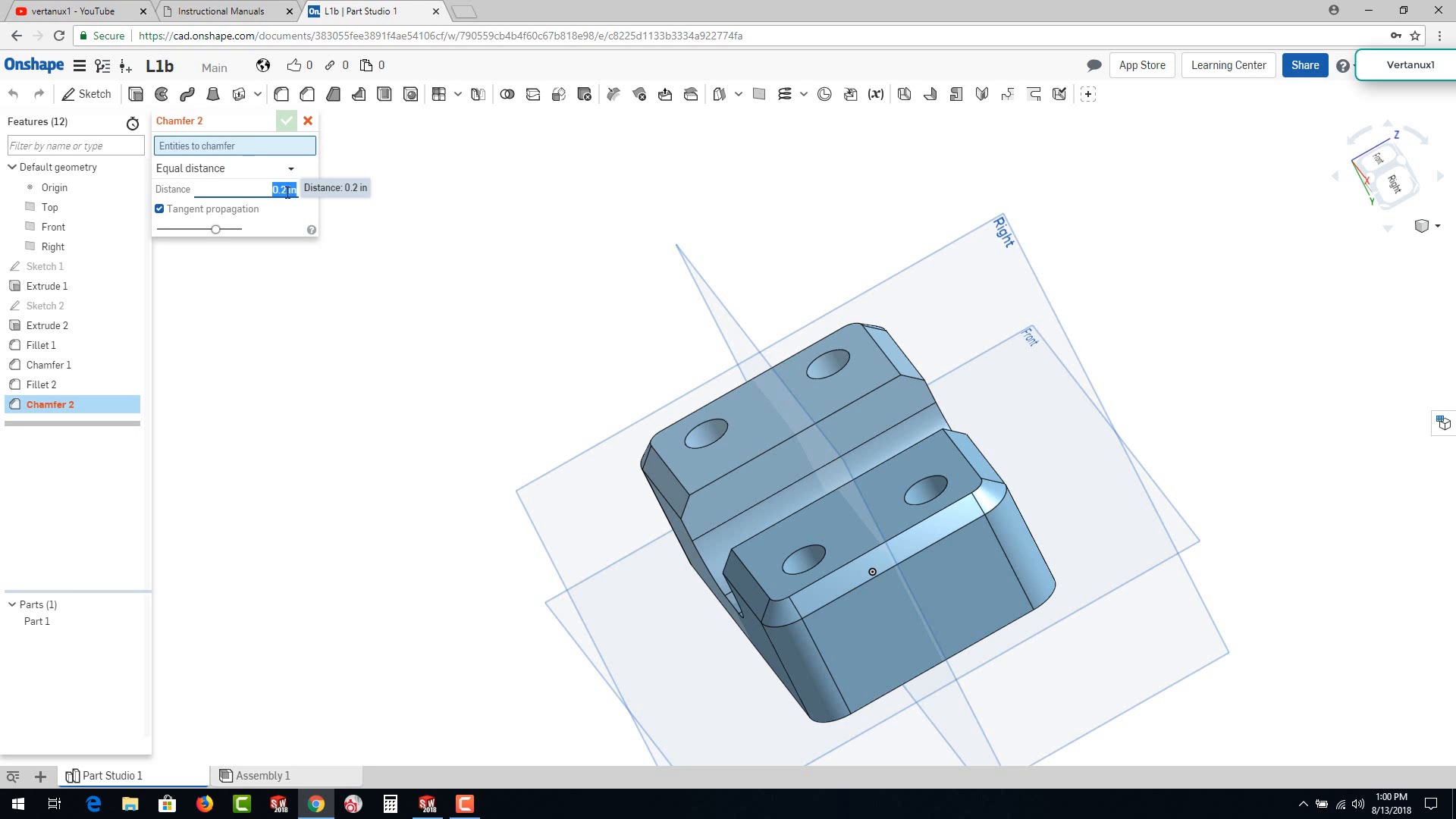
{"action": "type", "text": "0.1"}
{"action": "left_click", "coordinate": [841, 367]}
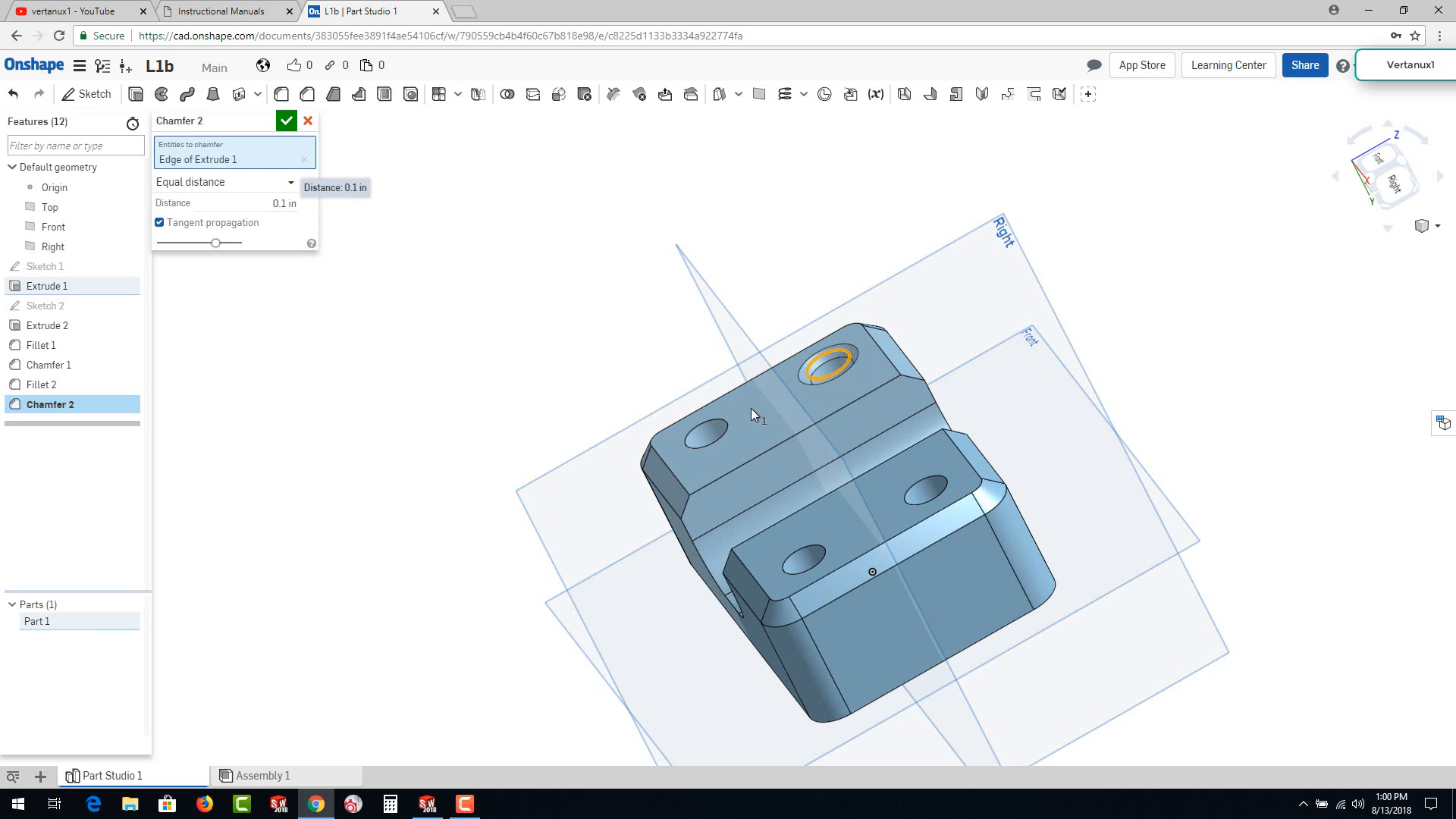
{"action": "left_click", "coordinate": [718, 439]}
{"action": "left_click", "coordinate": [825, 555]}
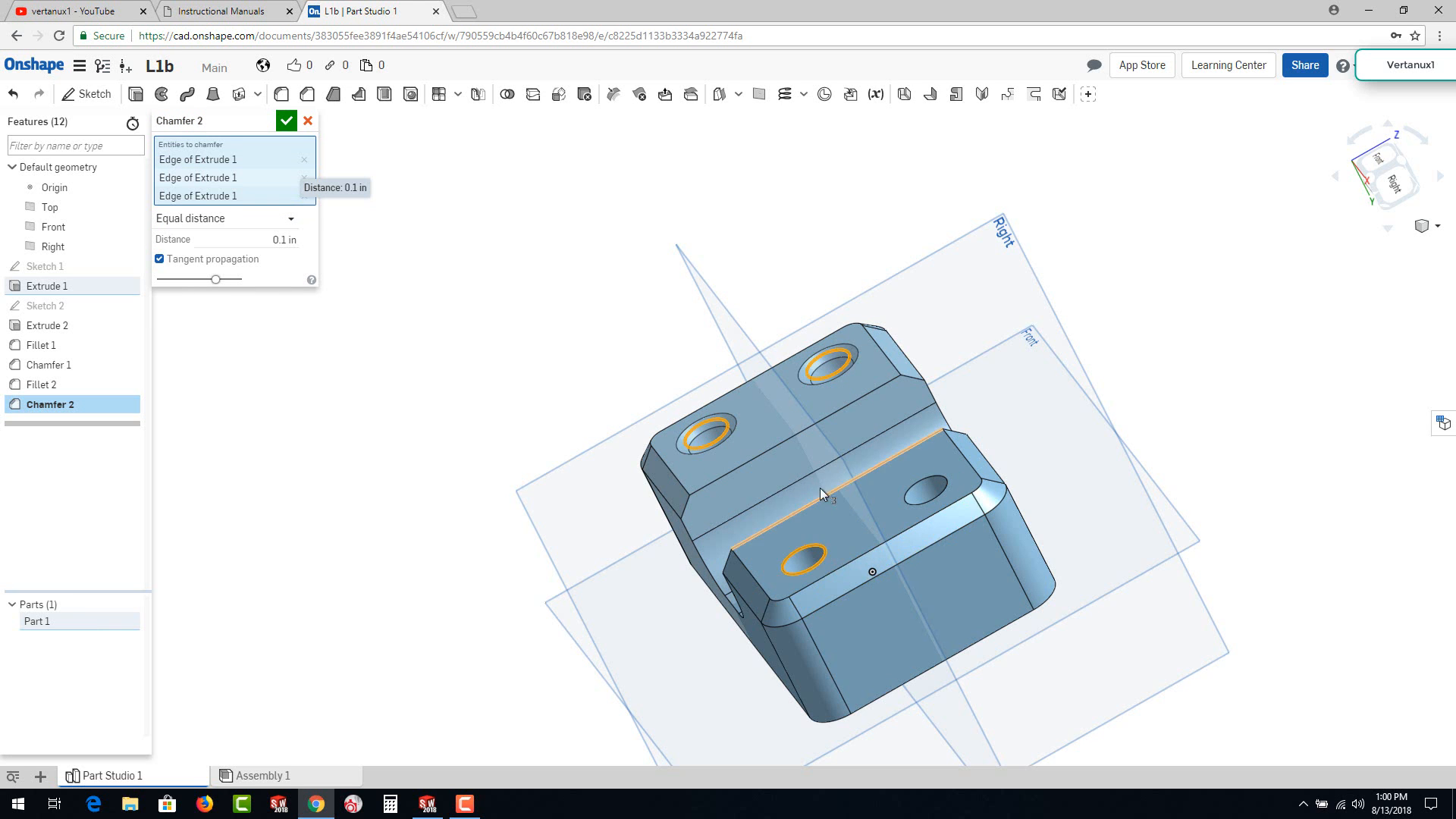
{"action": "right_click_drag", "start_coordinate": [820, 488], "coordinate": [1062, 554]}
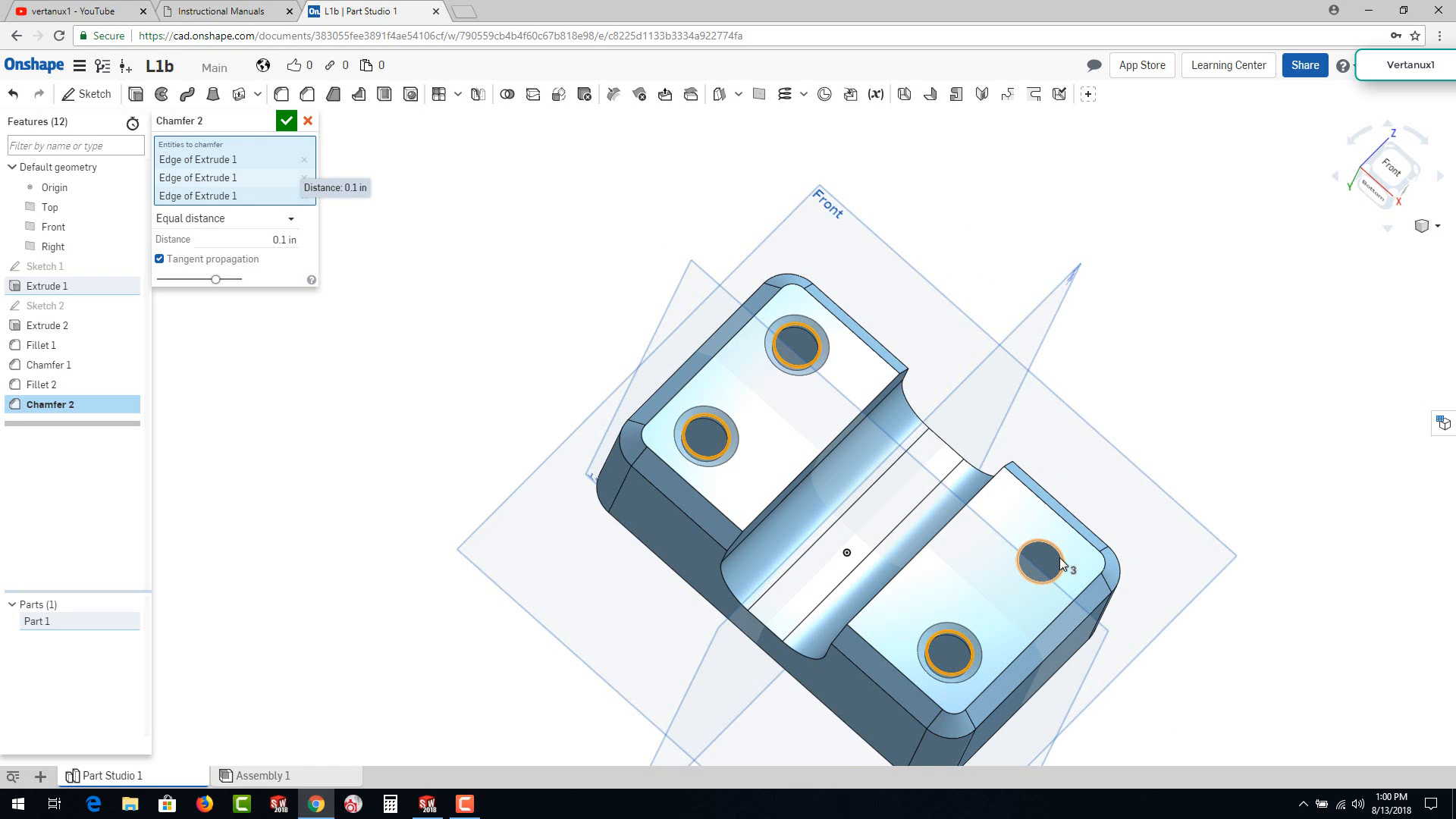
{"action": "left_click", "coordinate": [1060, 562]}
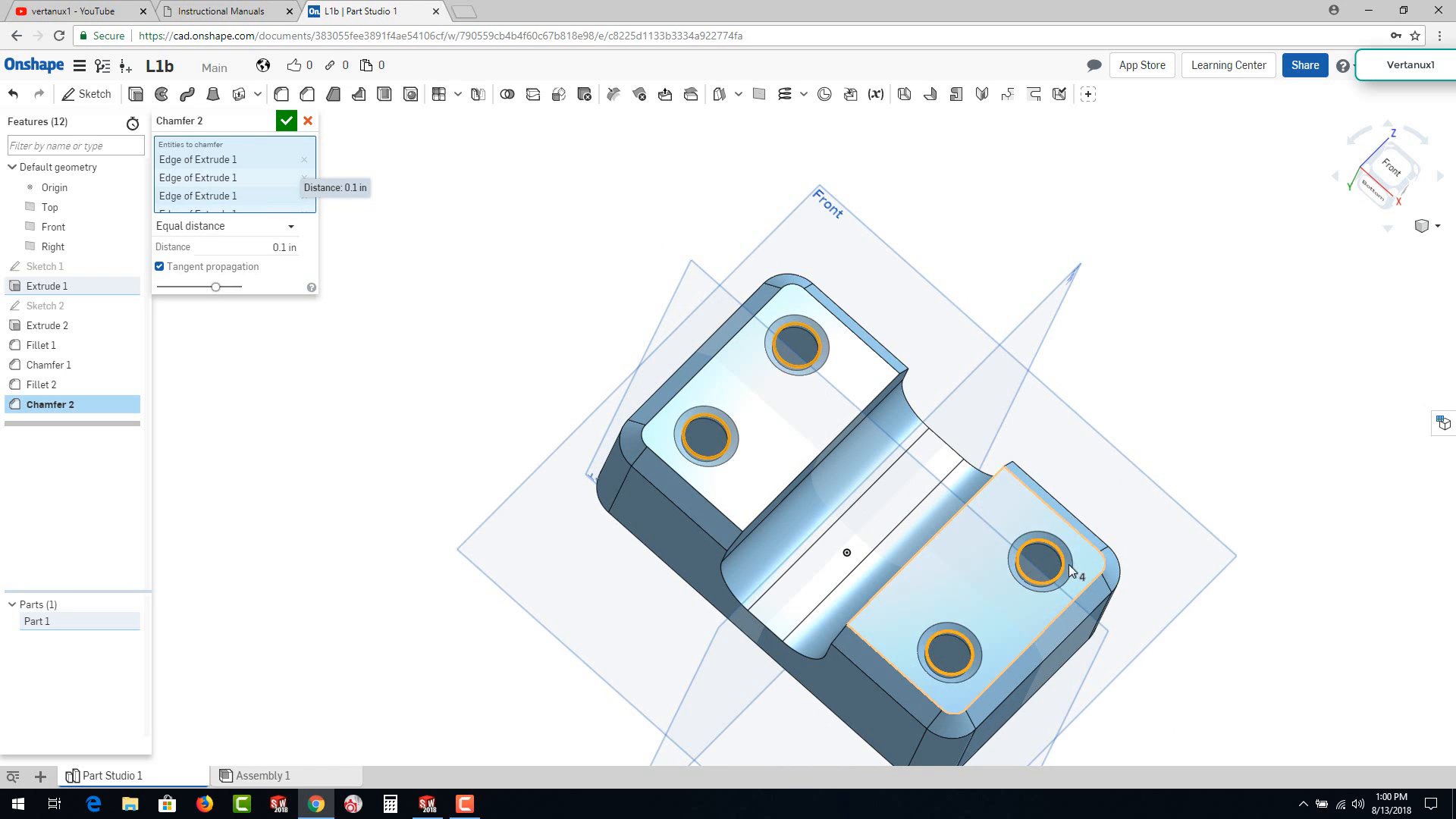
{"action": "left_click", "coordinate": [286, 122]}
Step: Edit the chamfer on the four holes and set its distance to 0.2 in
{"action": "right_click_drag", "start_coordinate": [900, 452], "coordinate": [963, 578]}
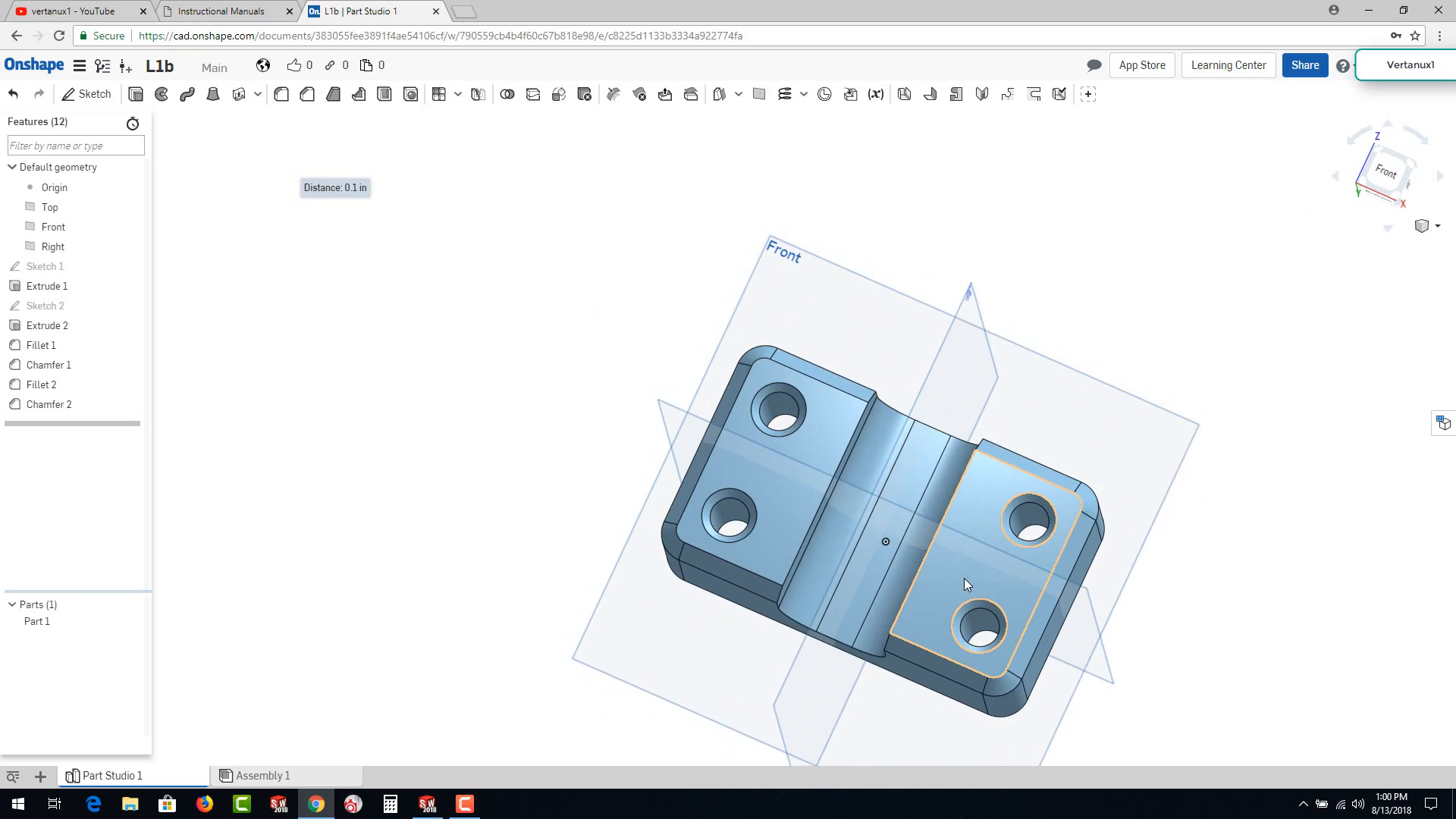
{"action": "scroll", "coordinate": [949, 573], "scroll_direction": "up", "scroll_amount": 5}
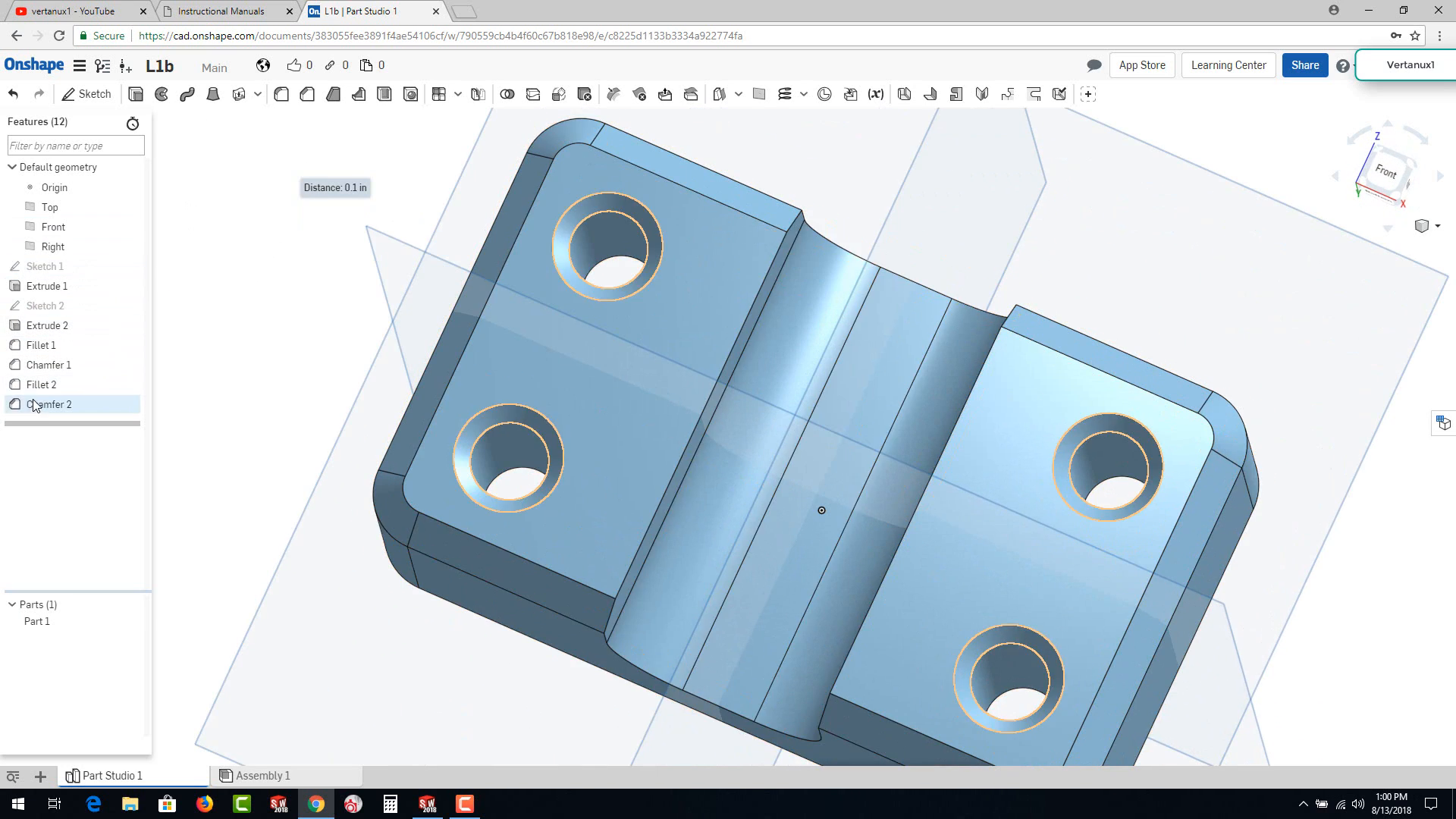
{"action": "right_click", "coordinate": [41, 411]}
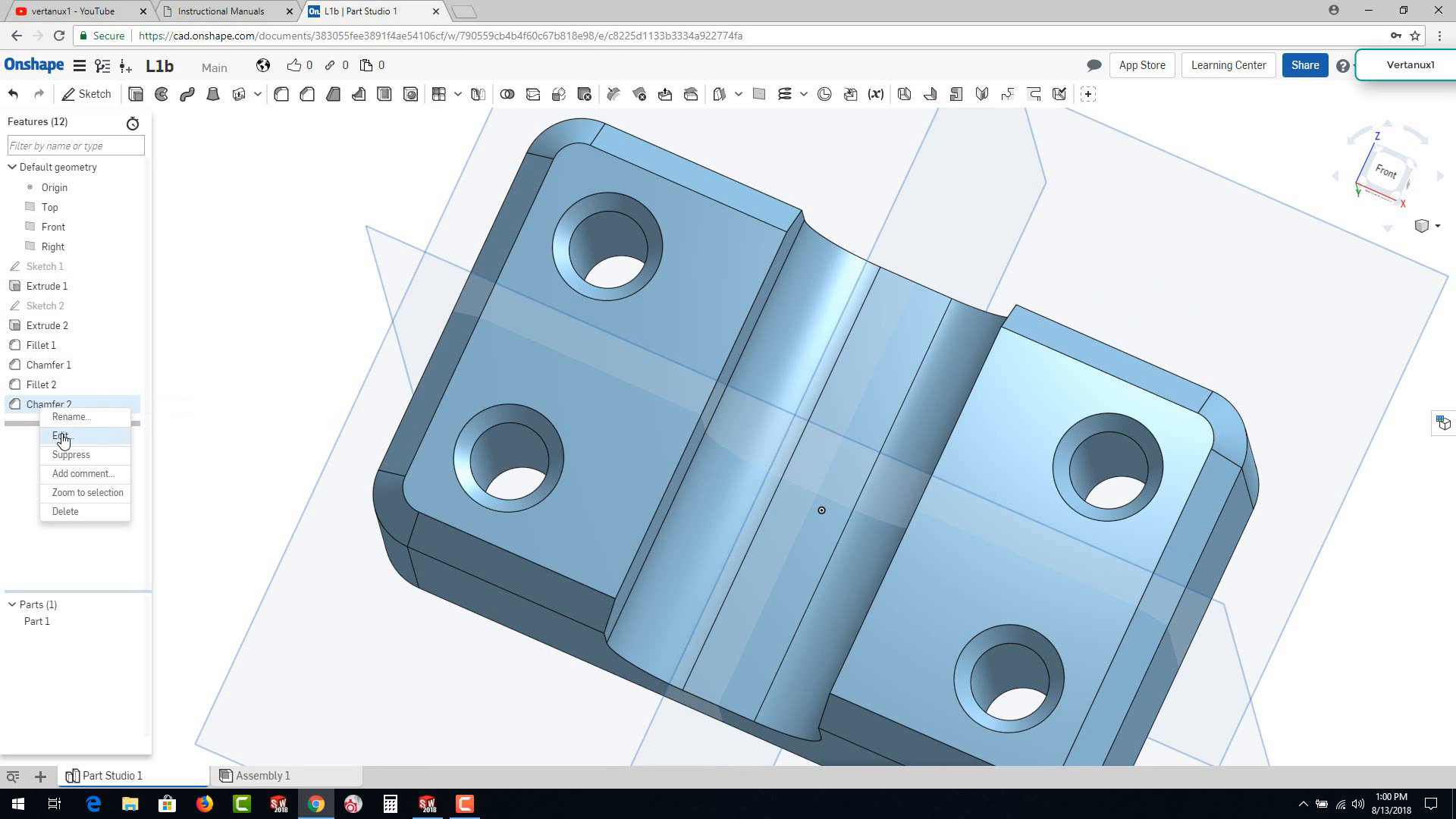
{"action": "left_click", "coordinate": [63, 436]}
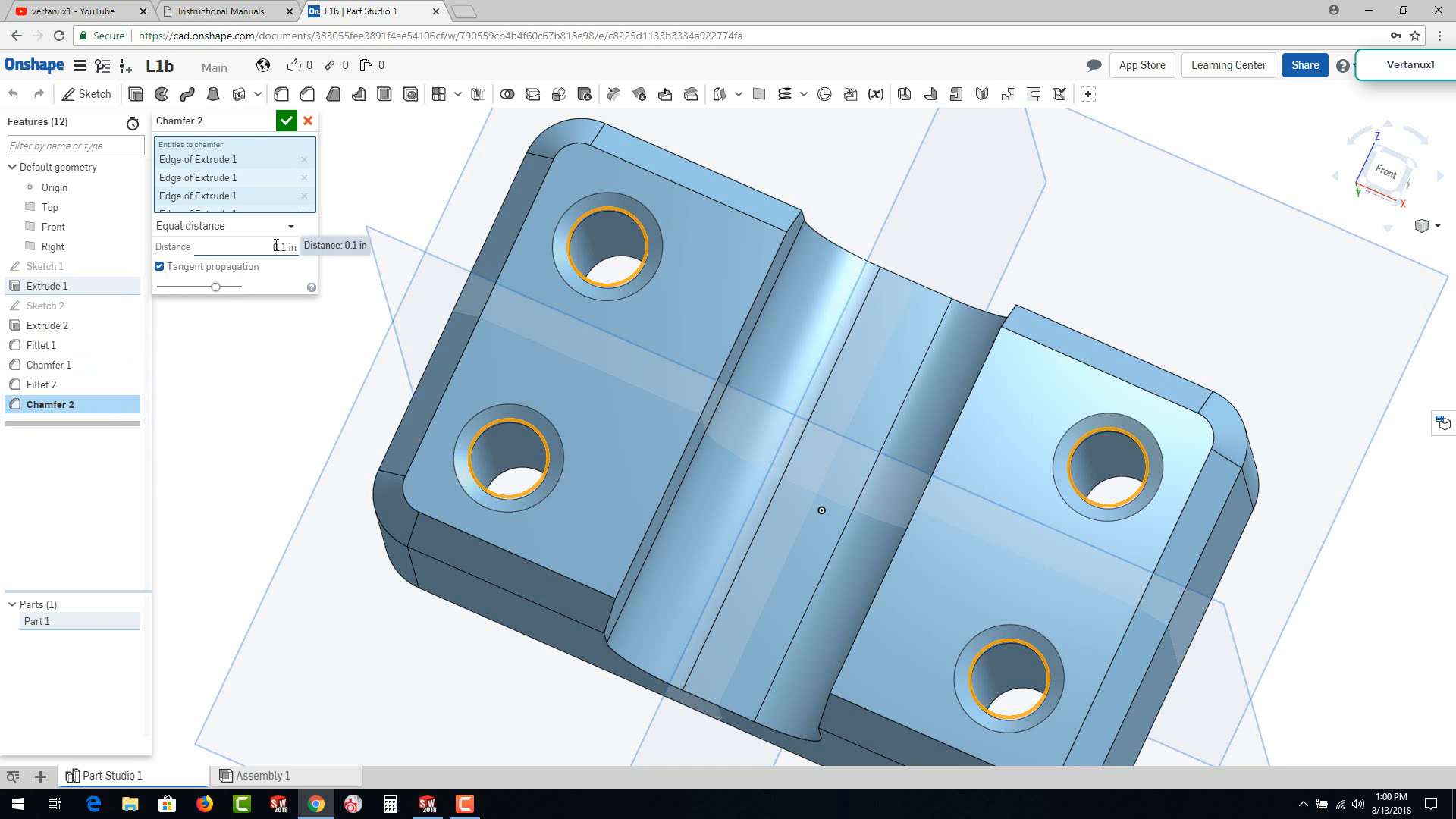
{"action": "left_click_drag", "start_coordinate": [216, 288], "coordinate": [227, 291]}
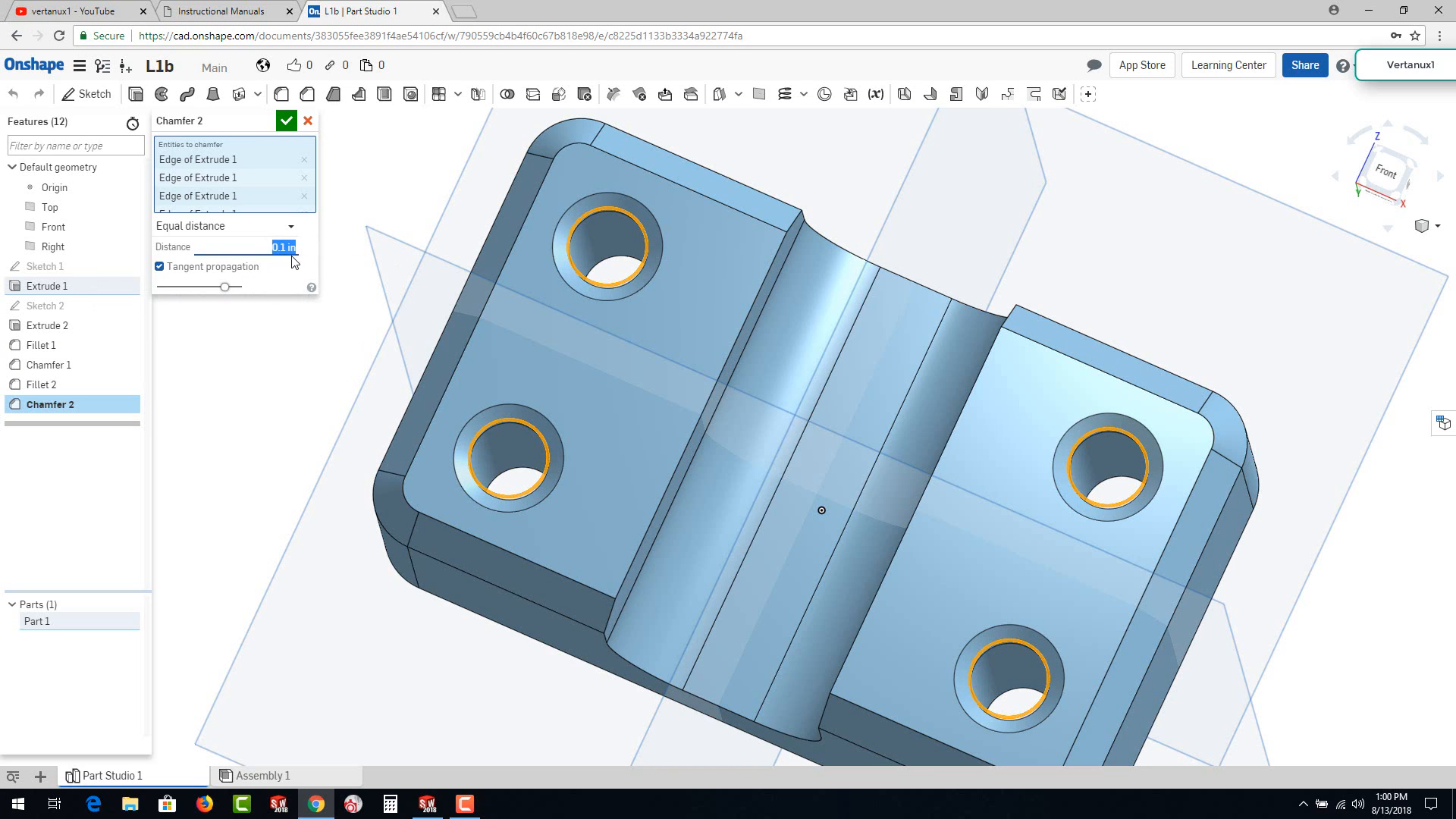
{"action": "key", "text": "Up"}
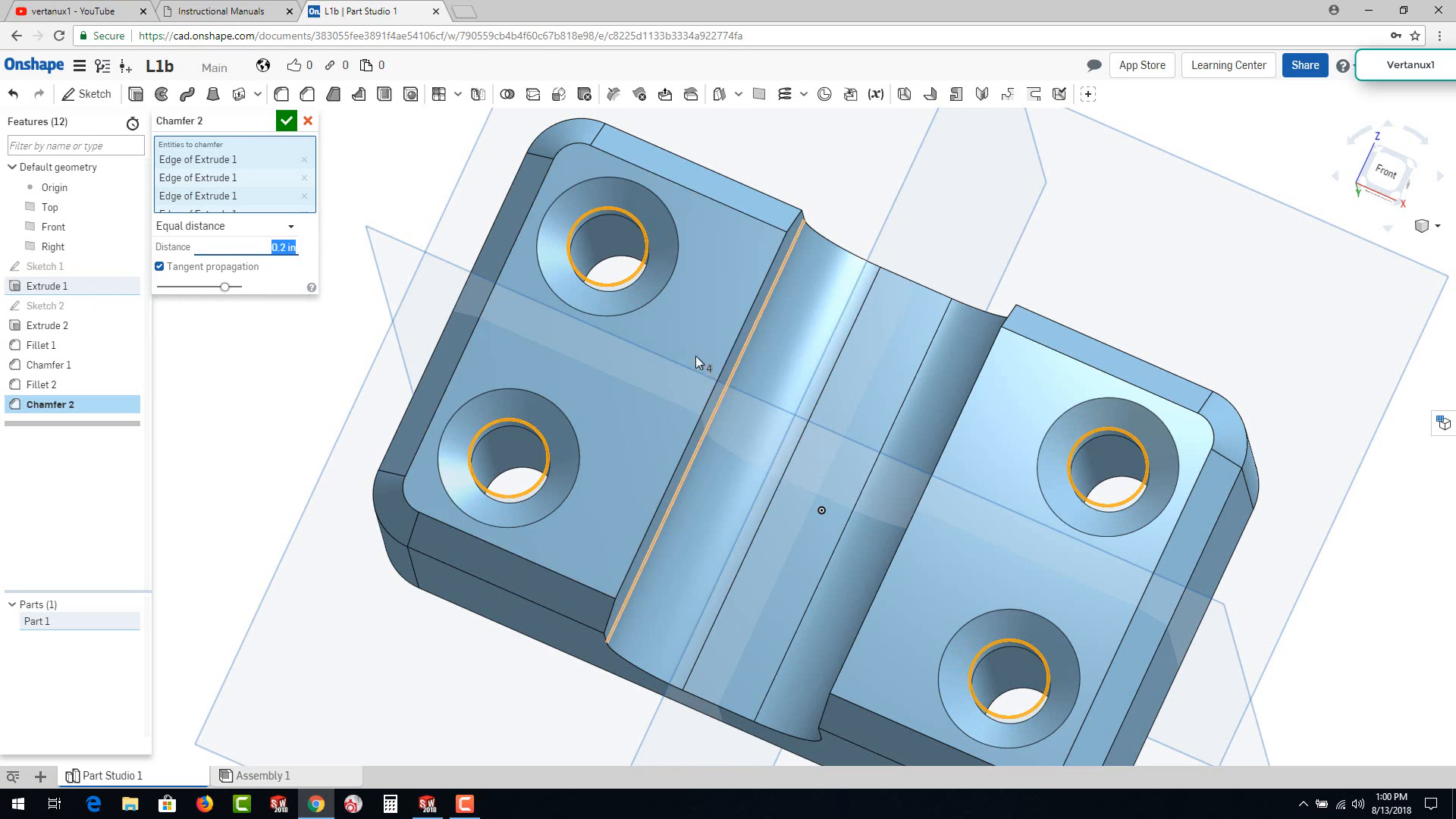
{"action": "left_click", "coordinate": [286, 121]}
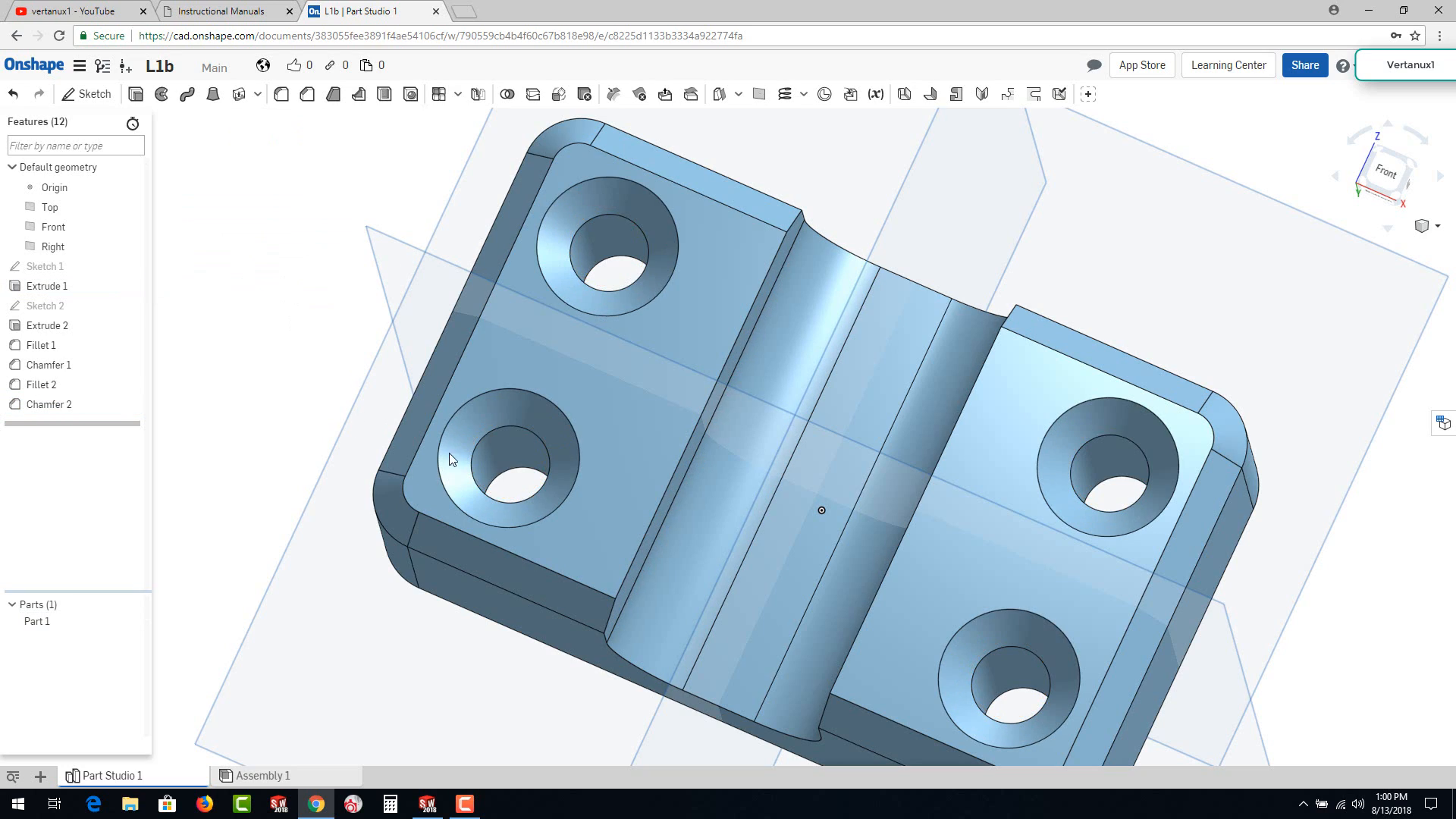
Step: Shell the block with a thickness of 0.062 in, removing its flat back face
{"action": "right_click_drag", "start_coordinate": [449, 453], "coordinate": [745, 554]}
{"action": "scroll", "coordinate": [695, 494], "scroll_direction": "up", "scroll_amount": 3}
{"action": "scroll", "coordinate": [718, 471], "scroll_direction": "down", "scroll_amount": 4}
{"action": "scroll", "coordinate": [717, 471], "scroll_direction": "down", "scroll_amount": 2}
{"action": "scroll", "coordinate": [745, 552], "scroll_direction": "down", "scroll_amount": 1}
{"action": "scroll", "coordinate": [741, 547], "scroll_direction": "up", "scroll_amount": 5}
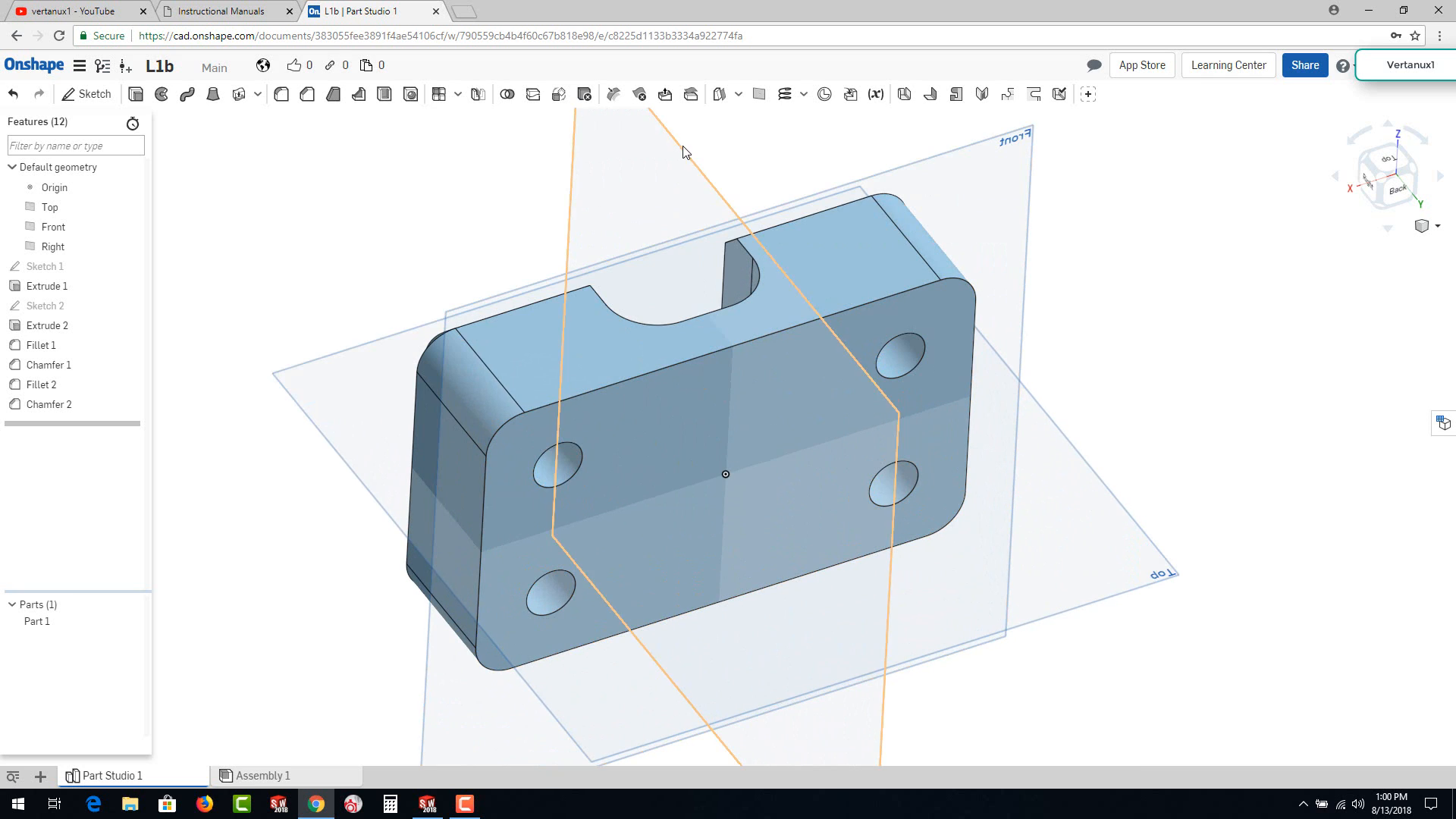
{"action": "left_click", "coordinate": [386, 95]}
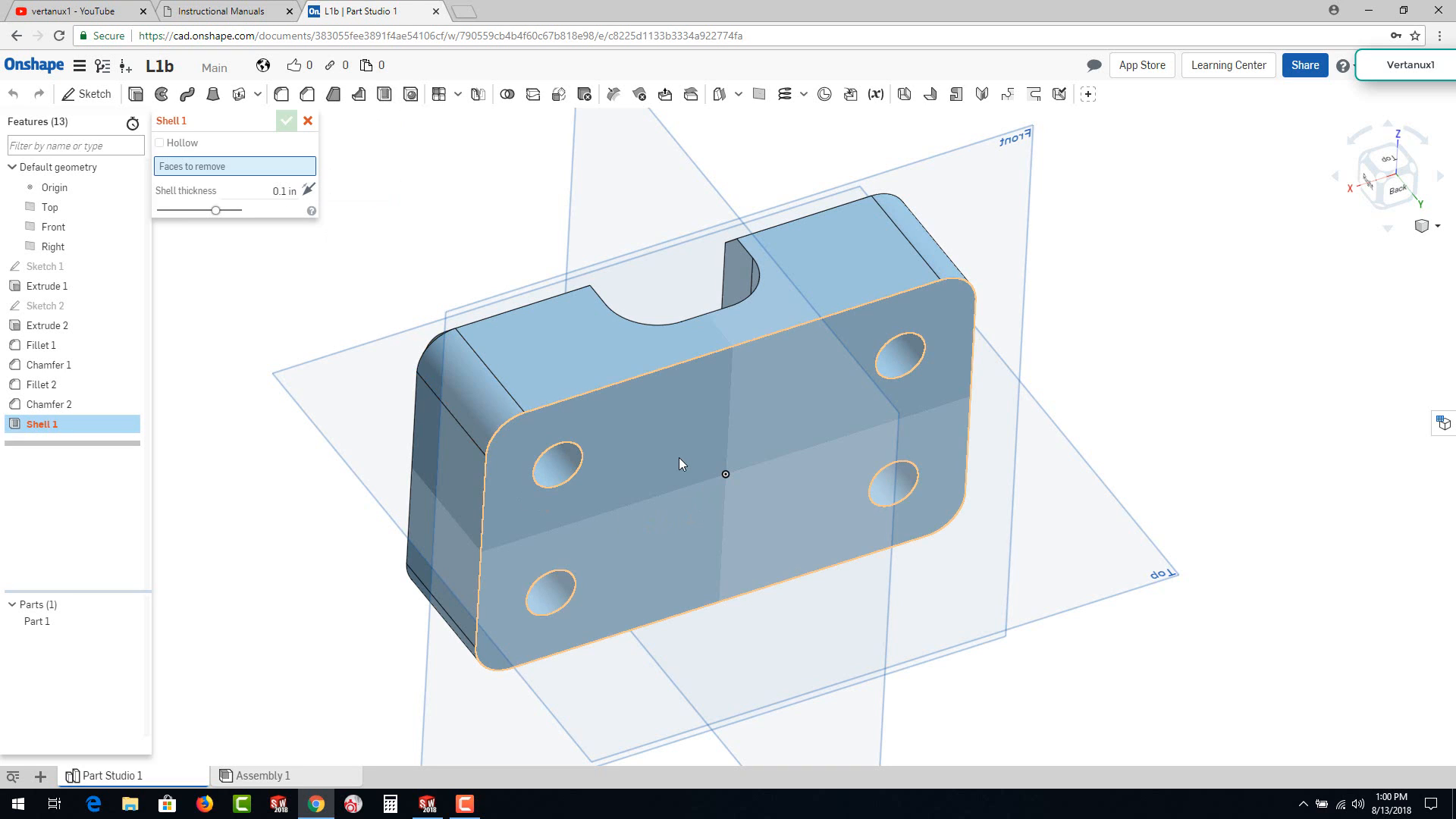
{"action": "left_click", "coordinate": [287, 190]}
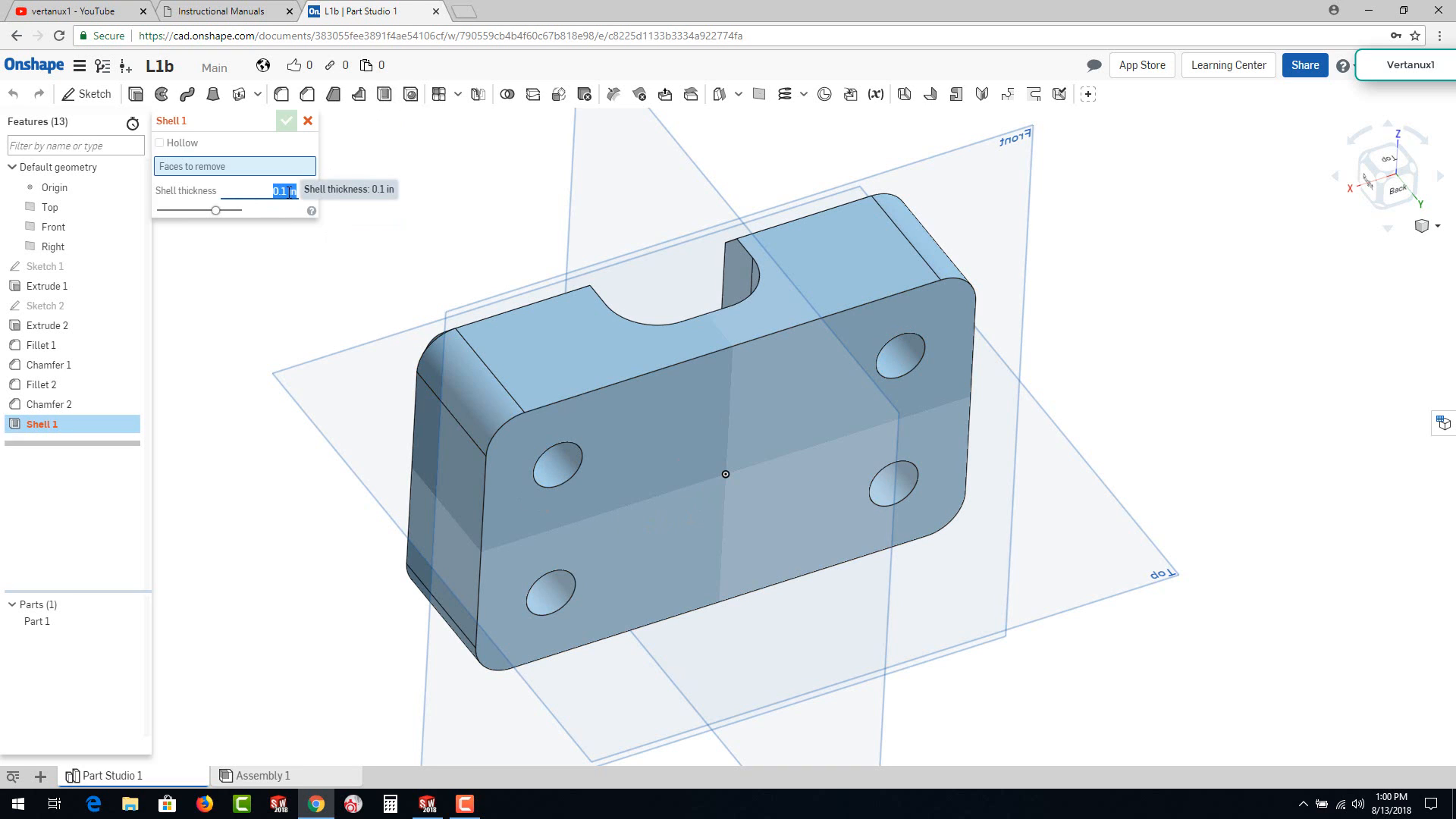
{"action": "type", "text": ".062"}
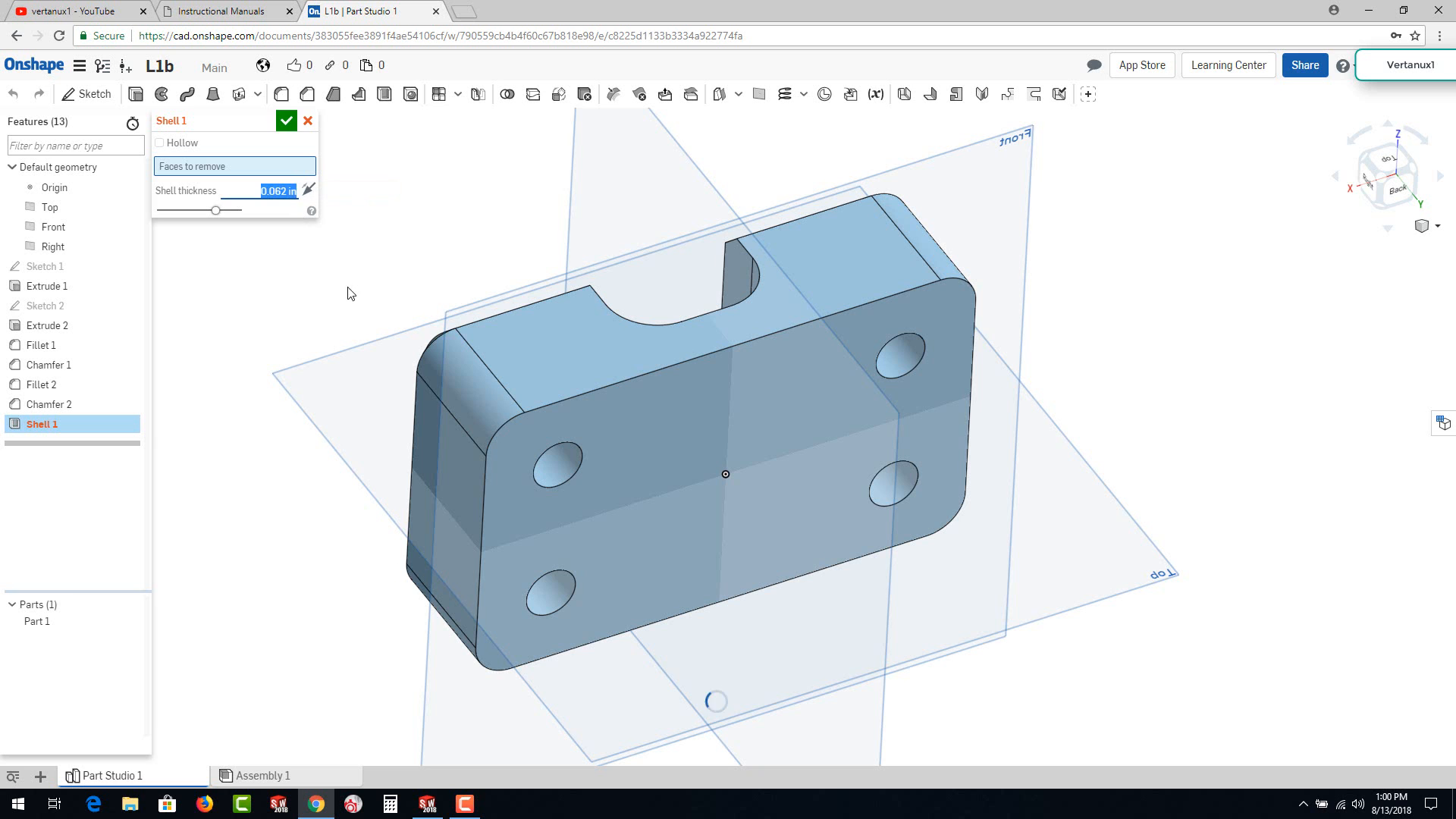
{"action": "left_click", "coordinate": [652, 453]}
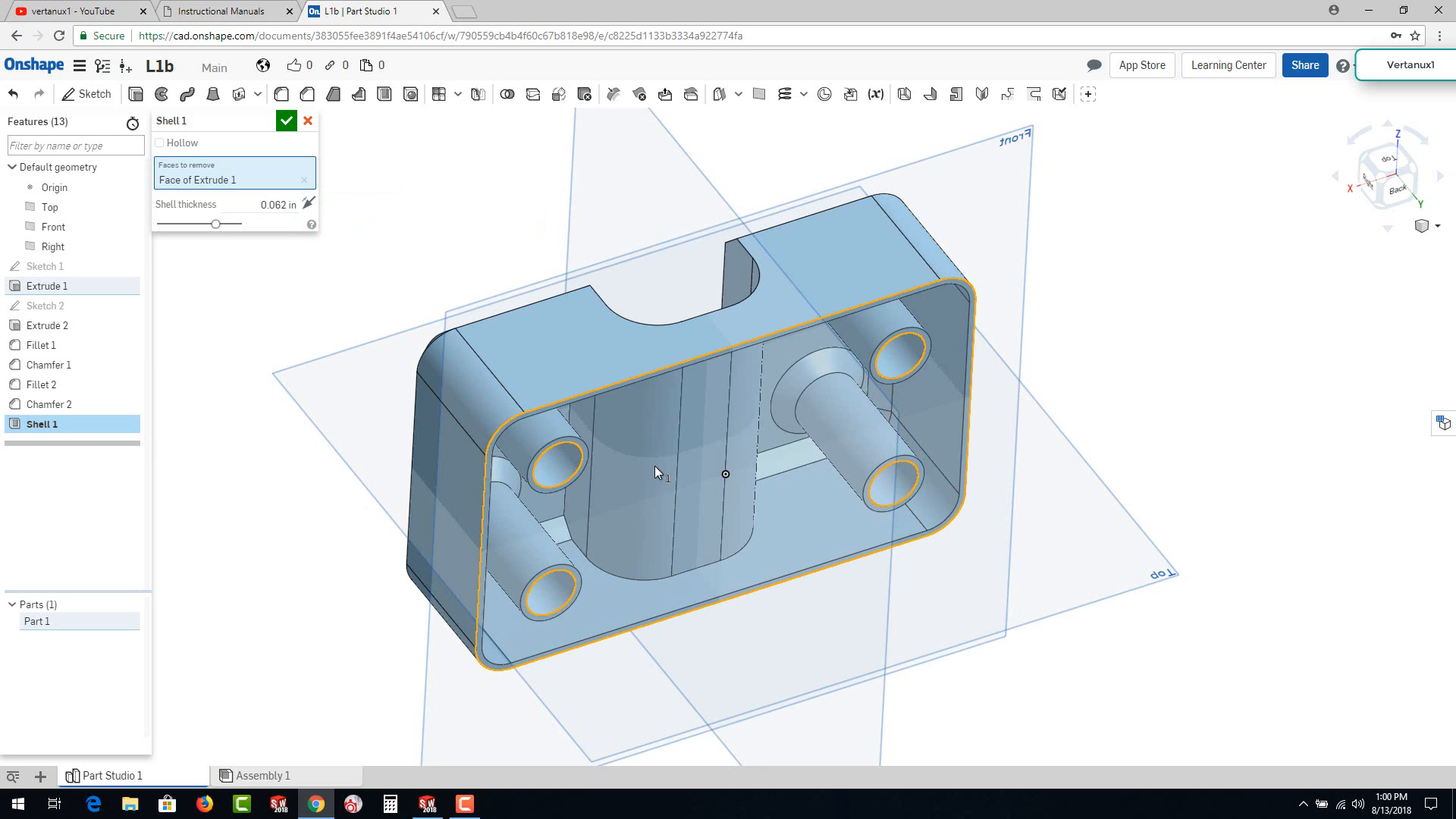
{"action": "right_click_drag", "start_coordinate": [734, 517], "coordinate": [1158, 389]}
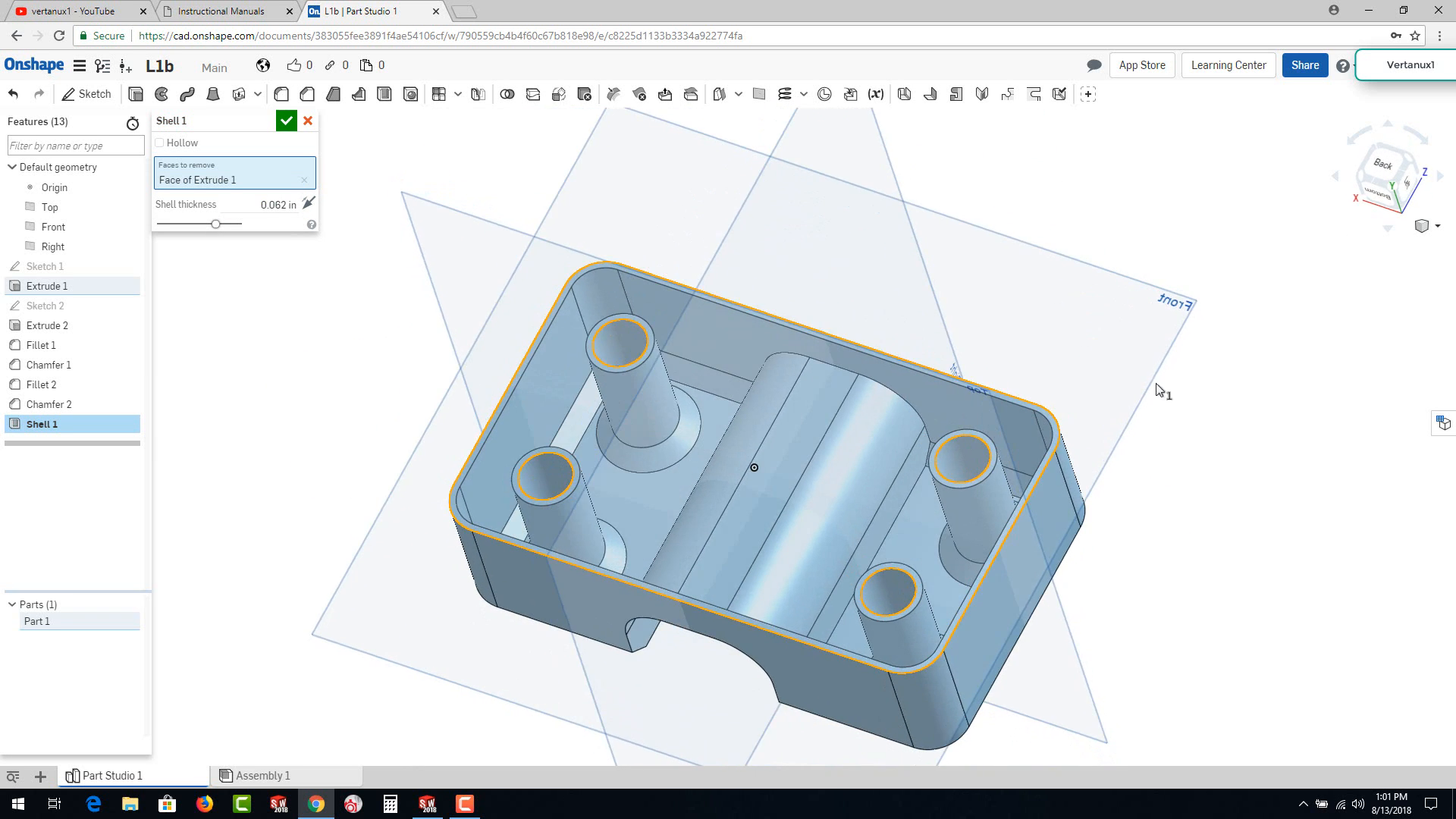
{"action": "left_click", "coordinate": [287, 121]}
{"action": "right_click_drag", "start_coordinate": [389, 285], "coordinate": [594, 571]}
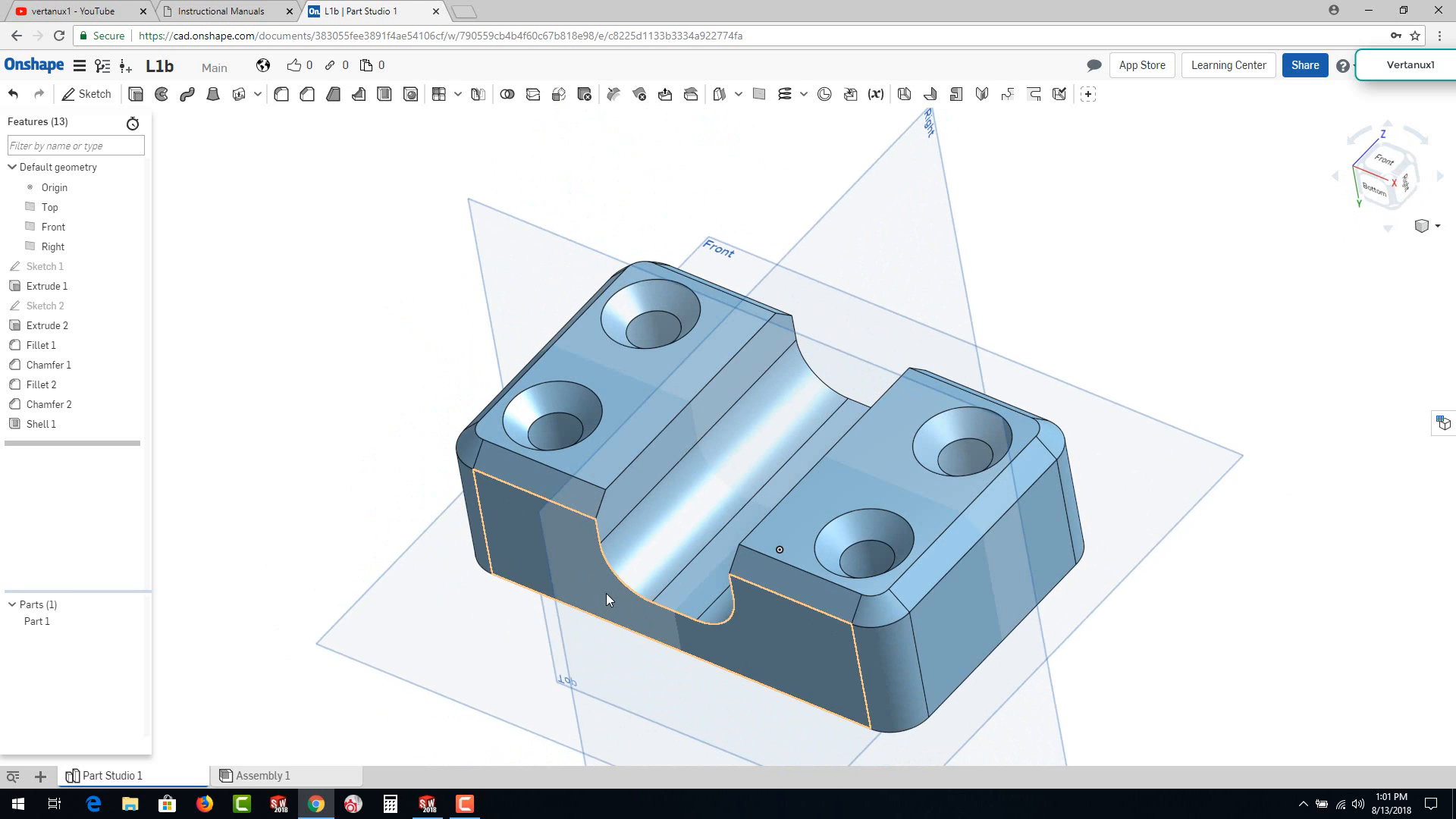
{"action": "left_click", "coordinate": [468, 802]}
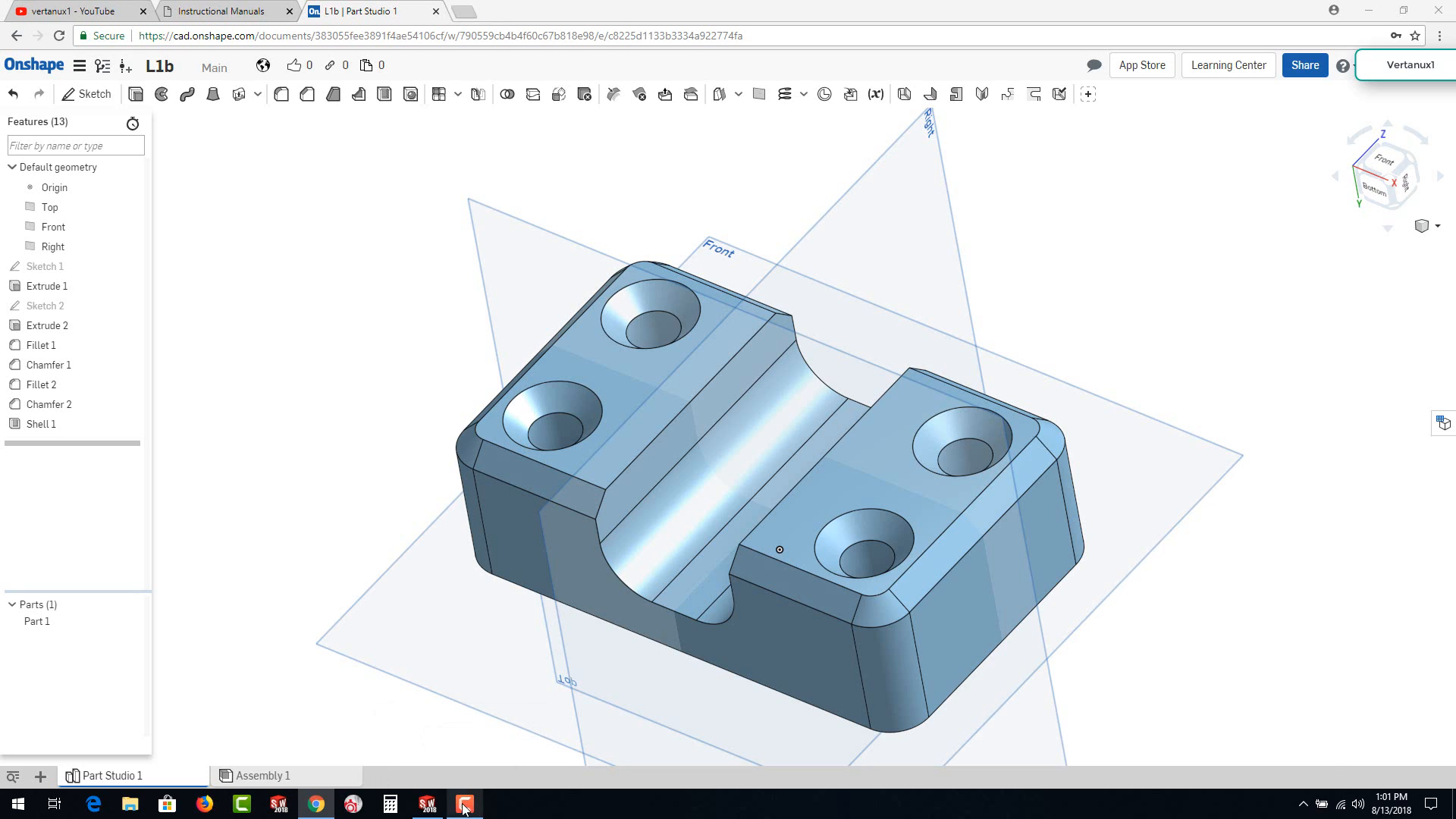